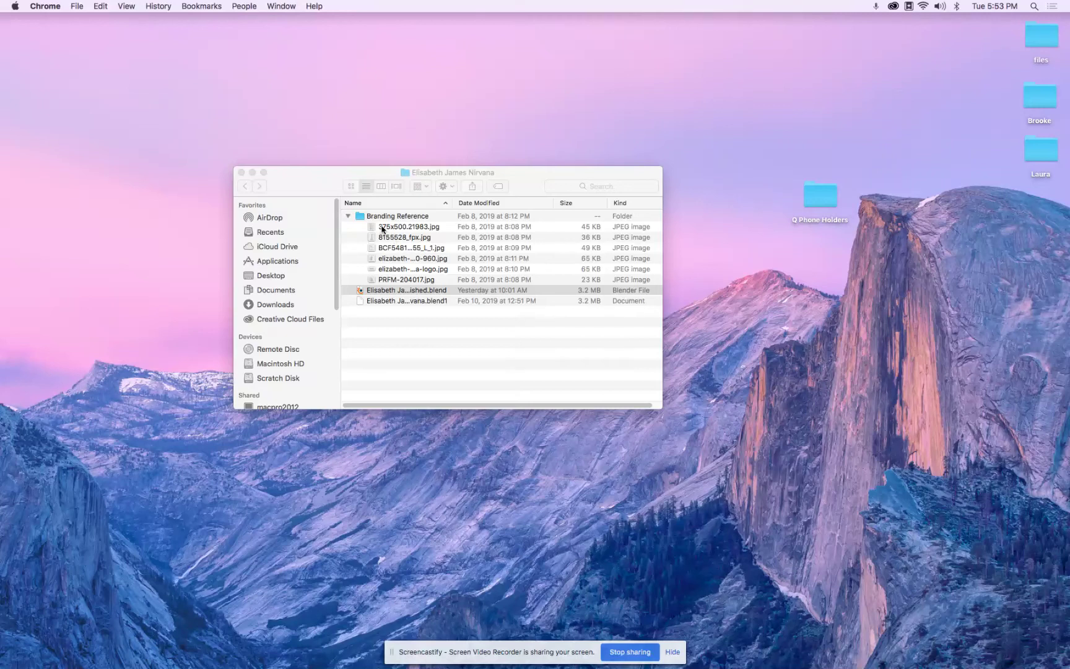
Preview the perfume bottle and packaging photos in the Branding Reference folder to study the textured surface, gold trim and side lettering
click(381, 228)
key(space)
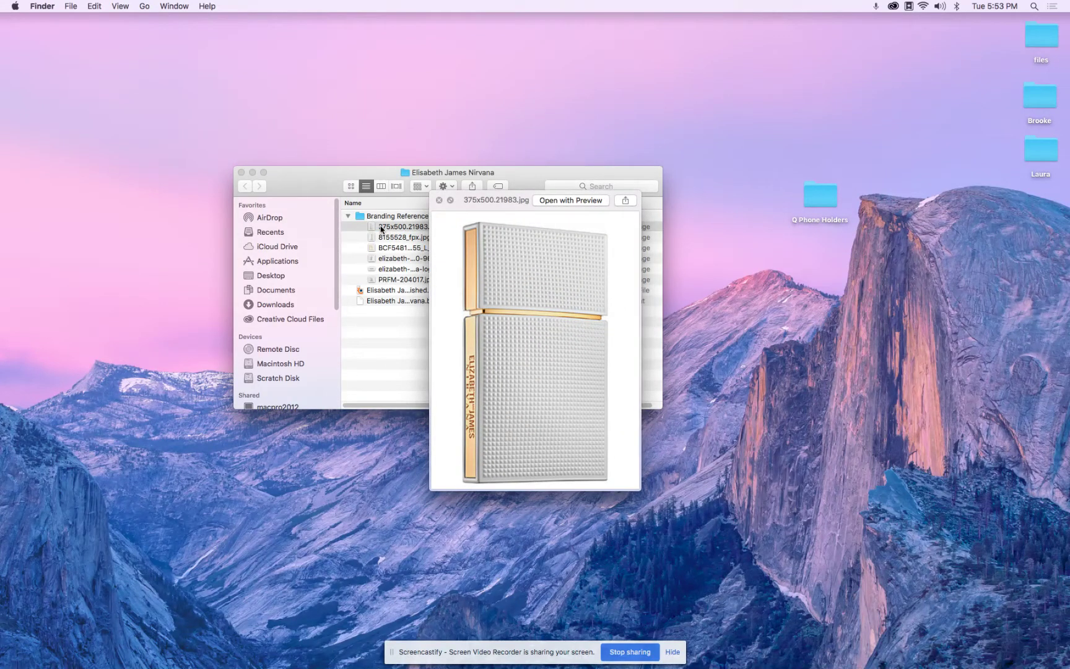
key(Down)
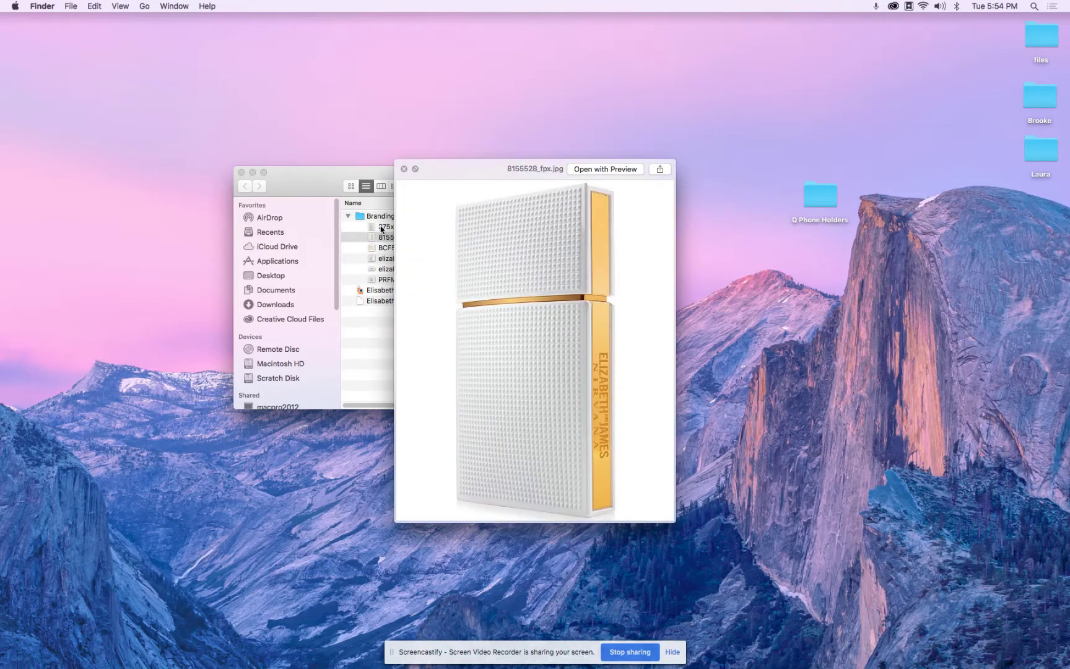
key(Down)
key(Down)
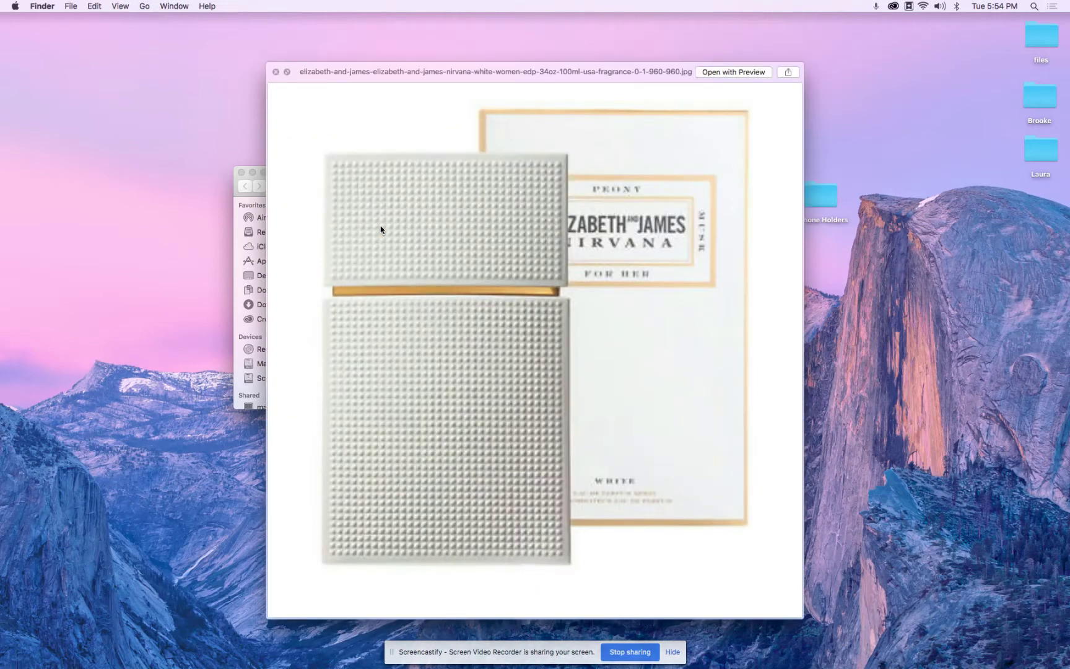
key(space)
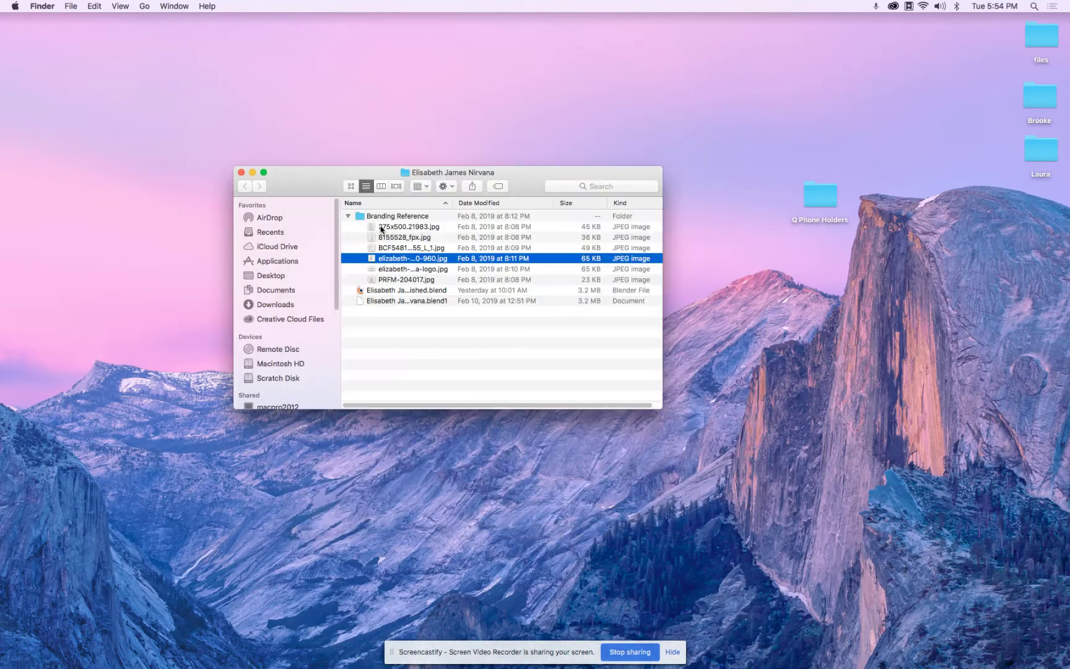
key(Down)
key(space)
key(Up)
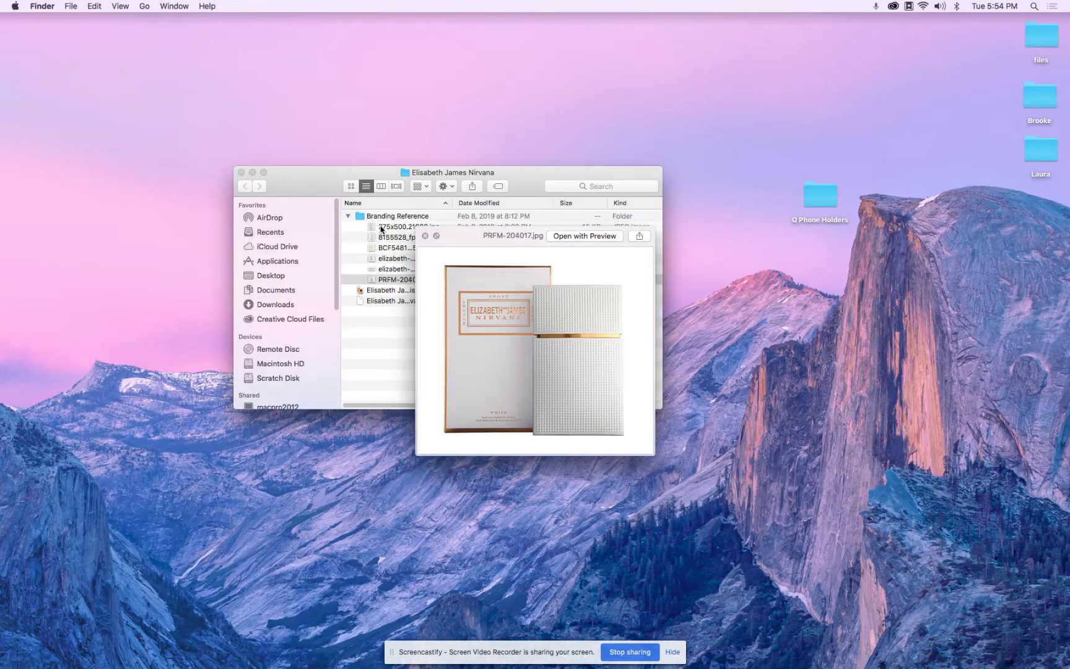
key(Up)
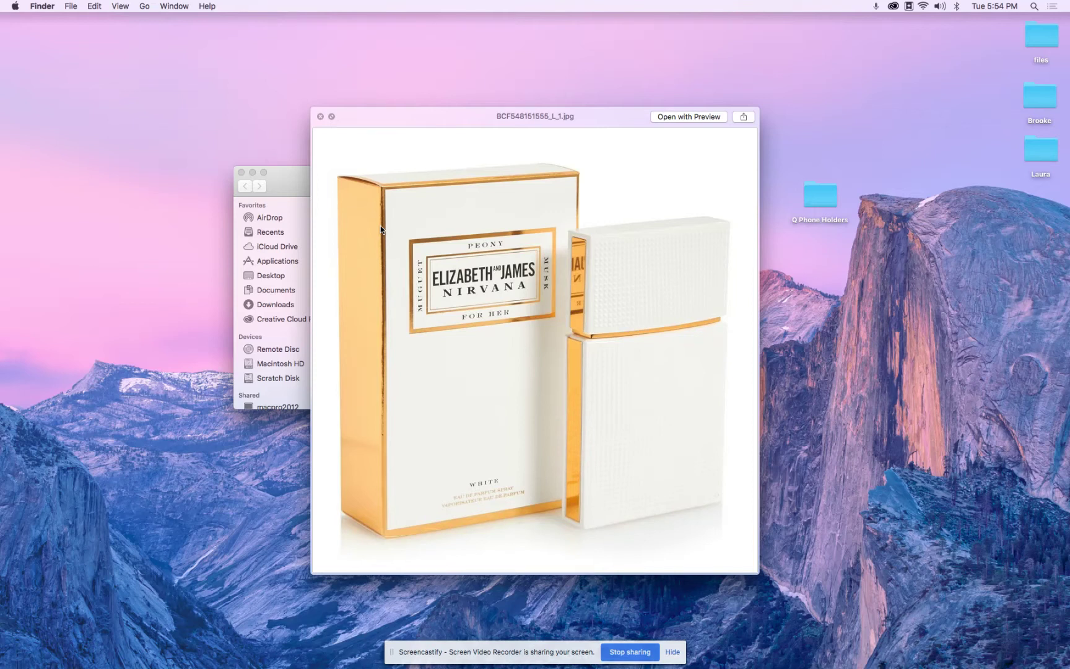
key(space)
Switch to Fusion 360 and export Body2 to the Desktop as a binary STL with High refinement
mouse_move(710, 656)
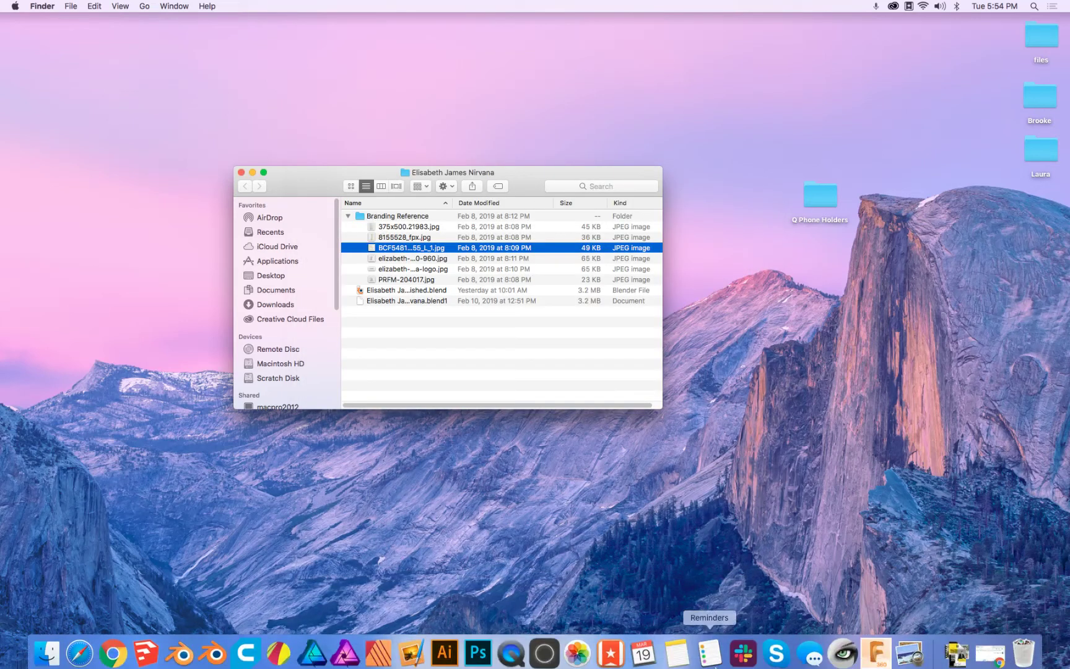
click(879, 646)
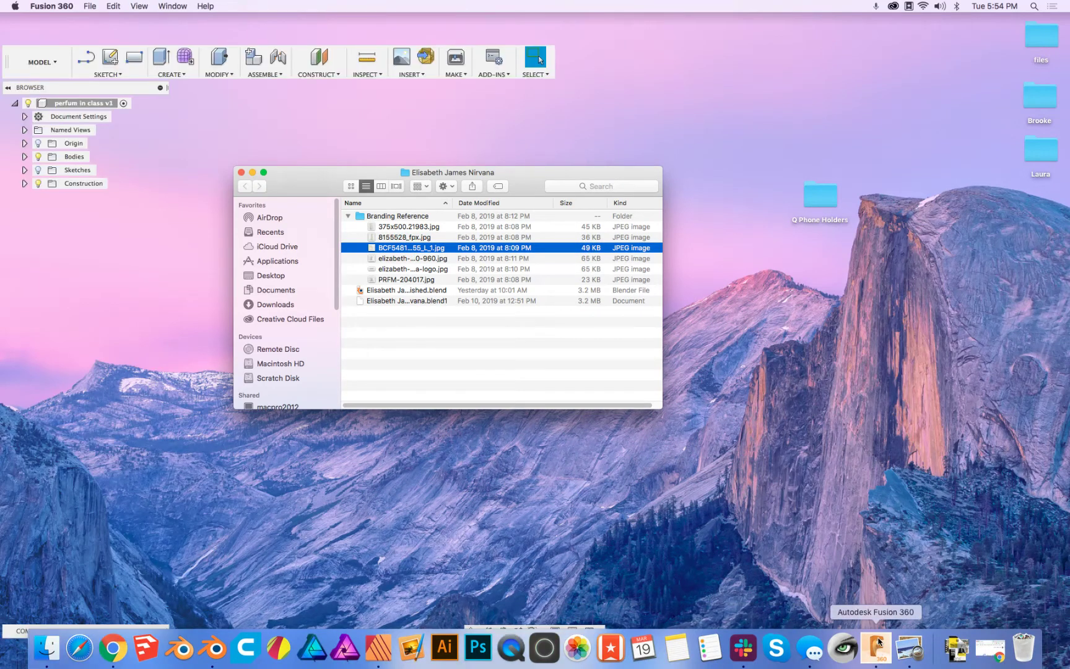
click(24, 157)
click(87, 172)
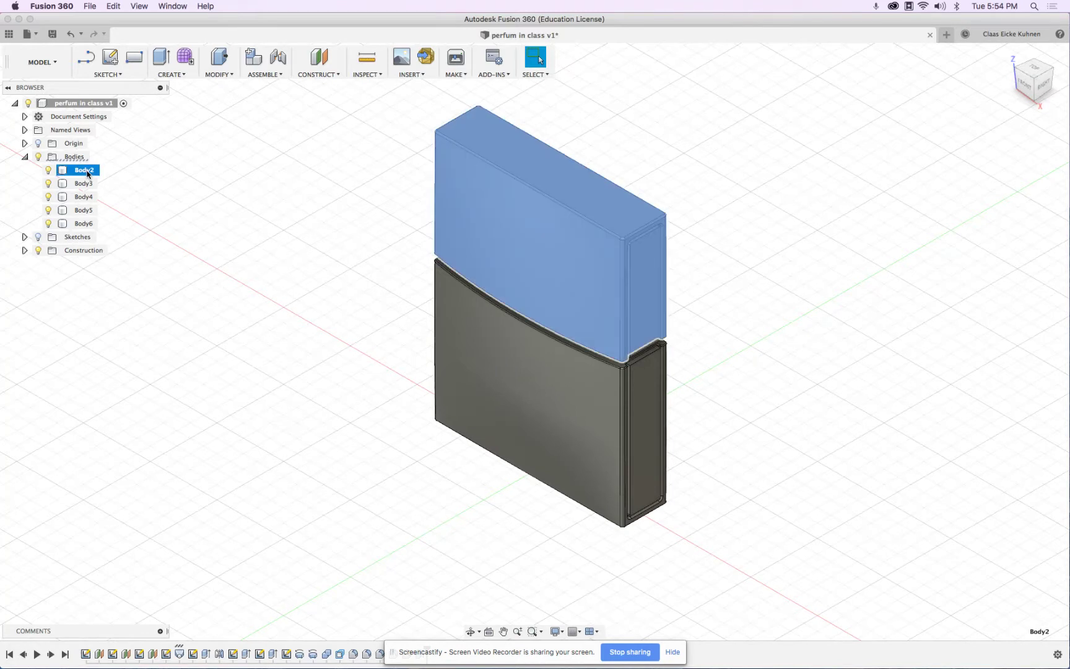
right_click(87, 174)
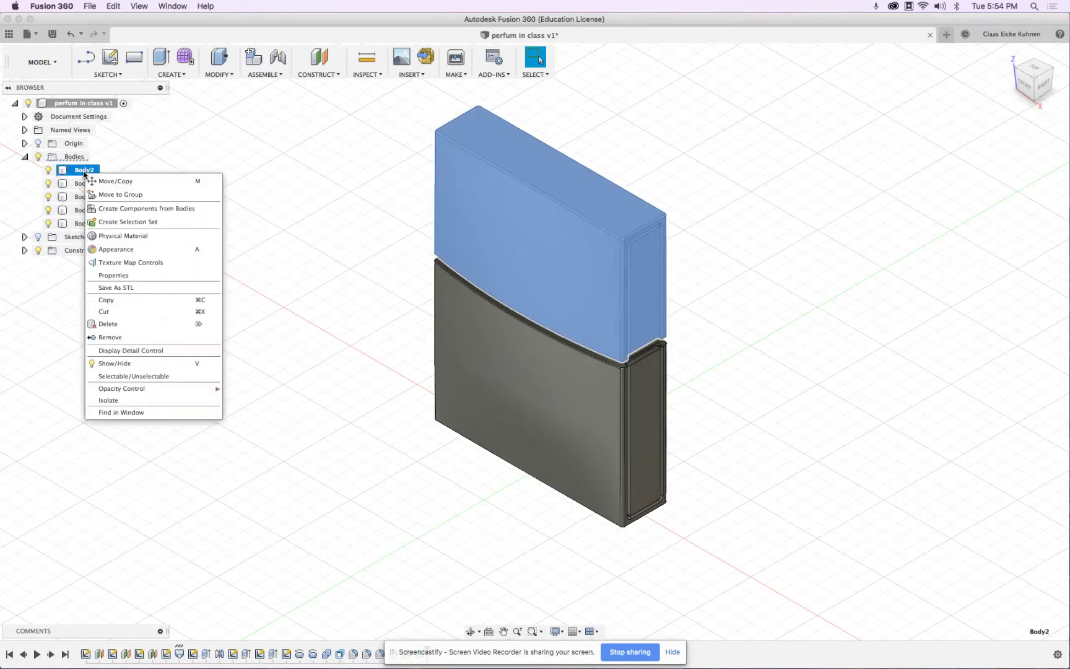
click(150, 292)
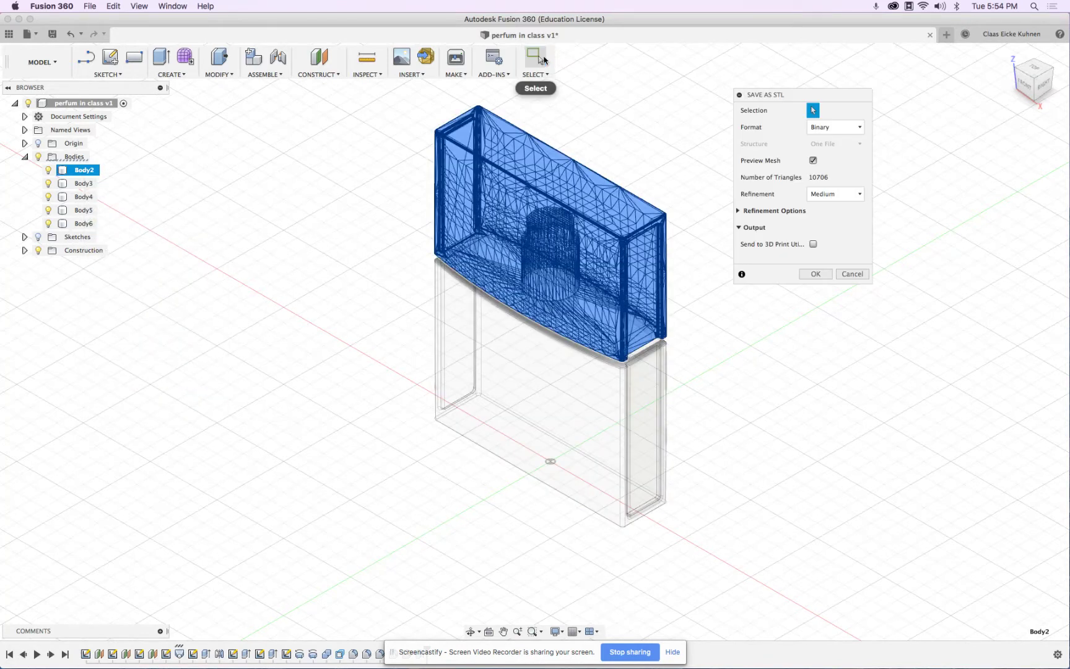
click(846, 194)
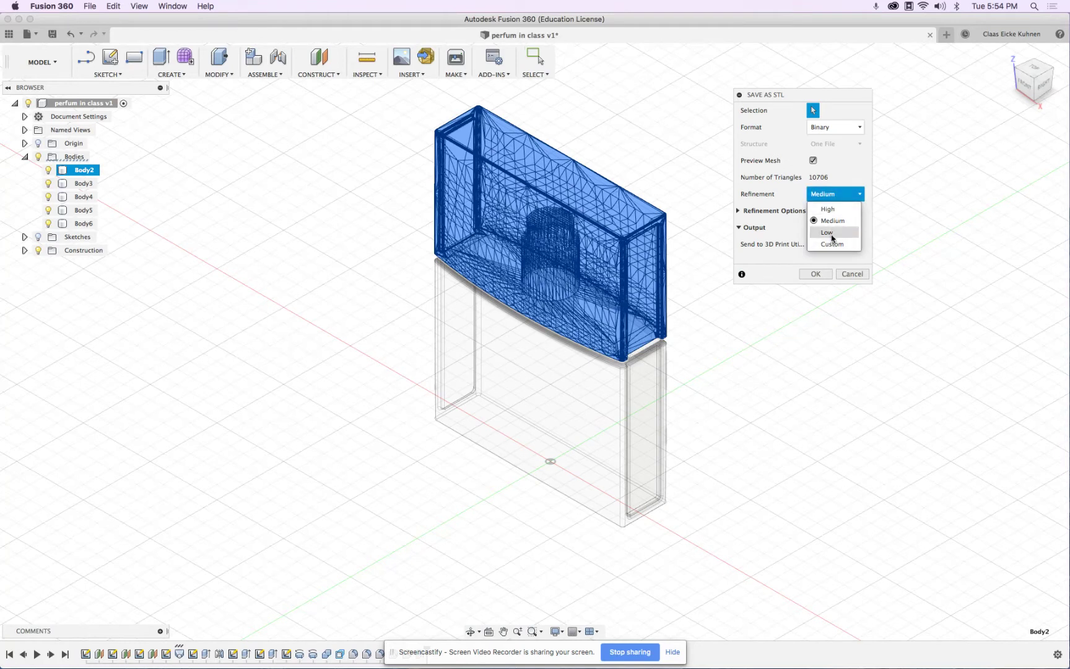
click(832, 237)
click(833, 195)
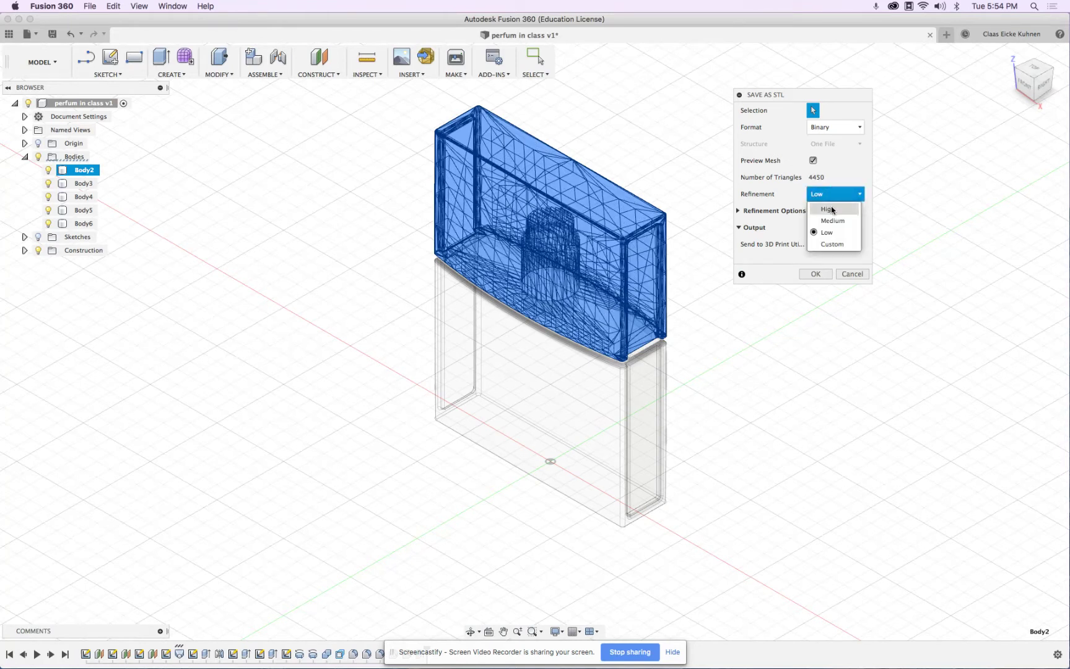
click(832, 210)
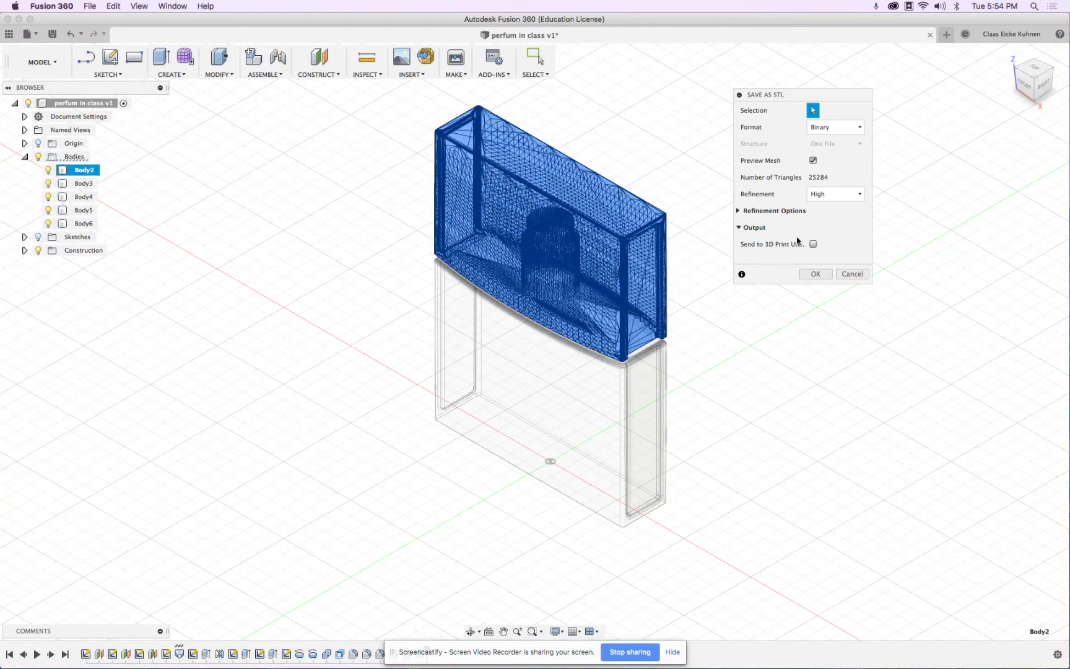
click(816, 274)
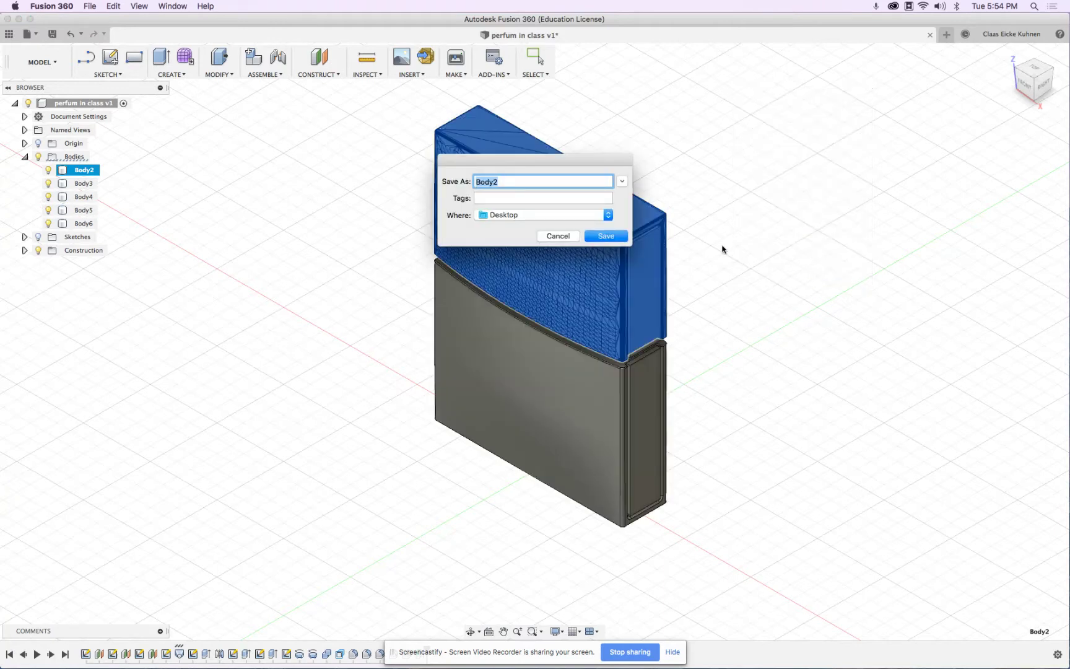
click(606, 236)
Export Body3, the lower bottle part, to the Desktop as a High refinement STL named Body3
right_click(78, 184)
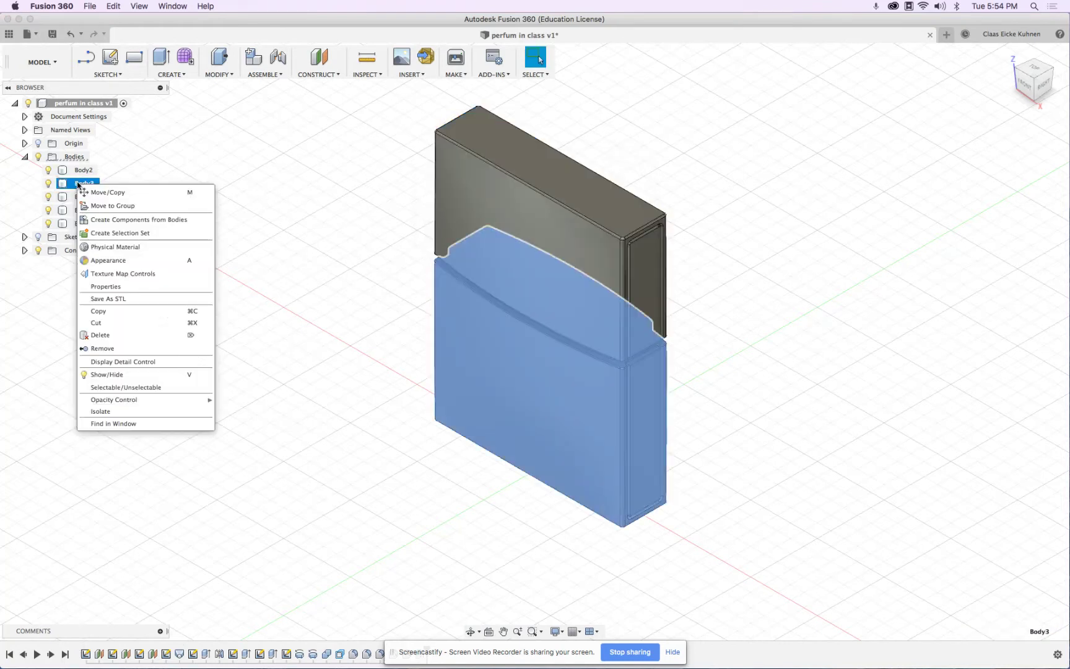
click(126, 299)
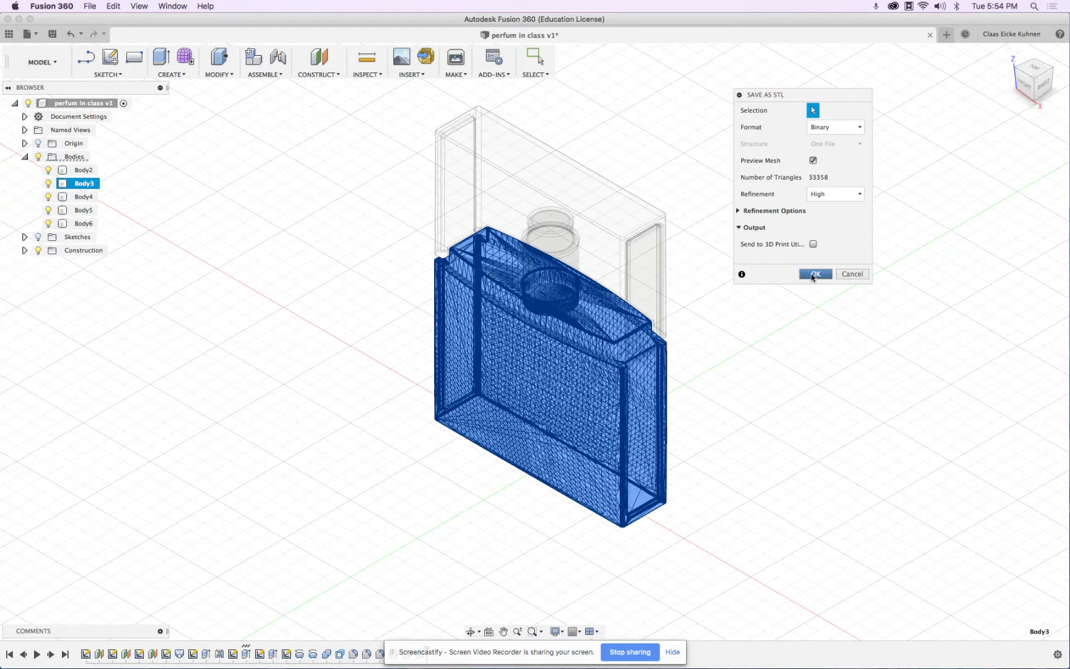
click(813, 274)
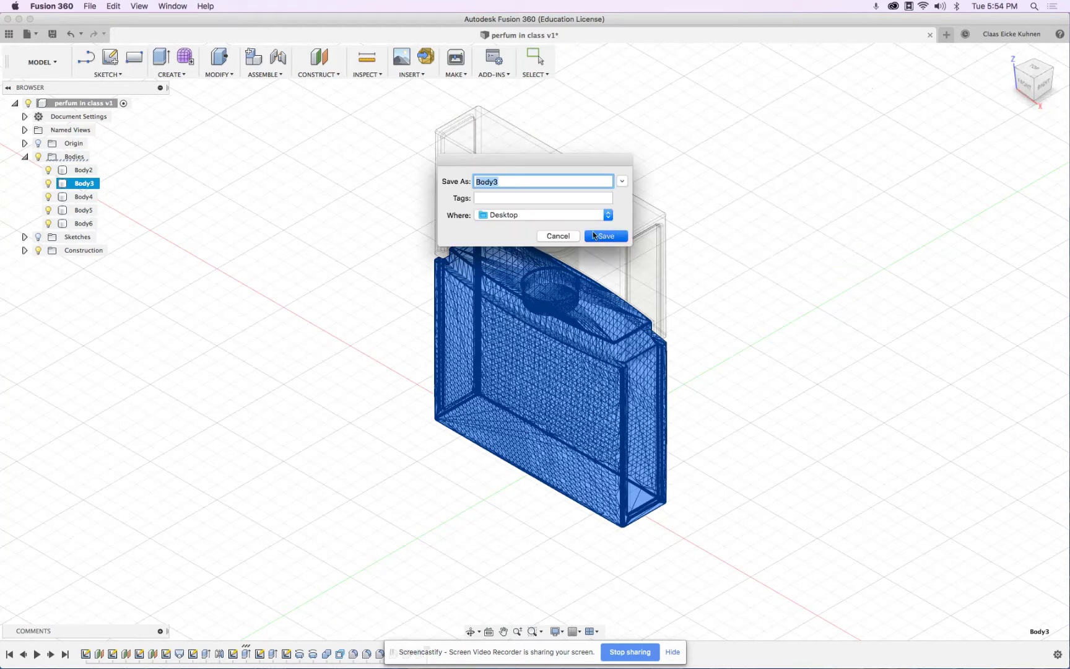
key(Return)
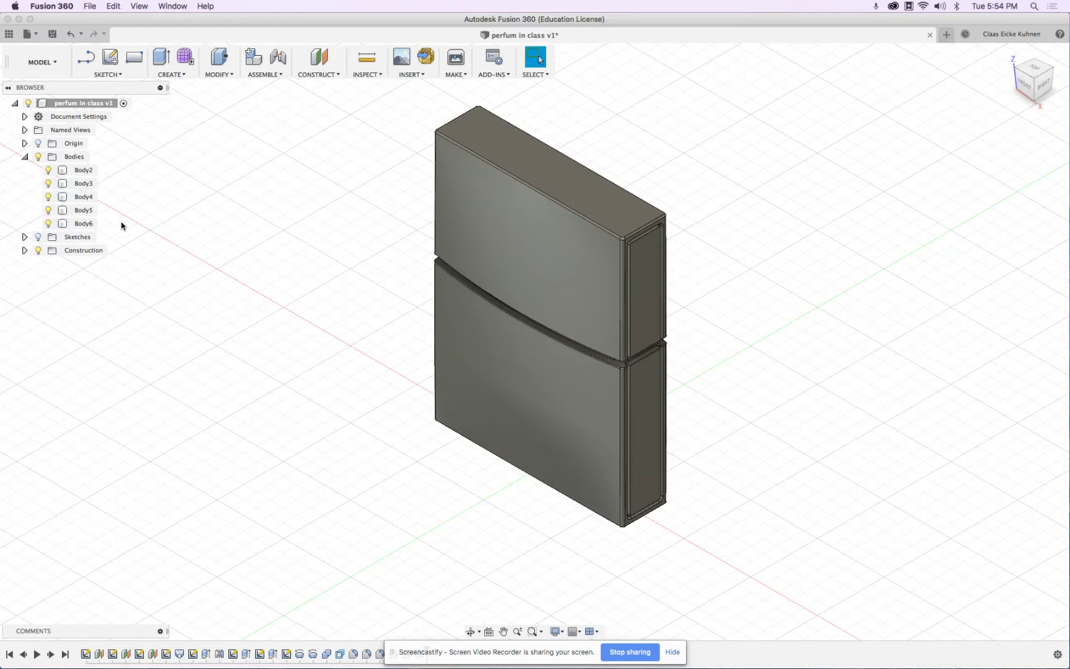
Export Body4, the cylindrical part inside the cap, to the Desktop as a High refinement STL named Body4
right_click(80, 202)
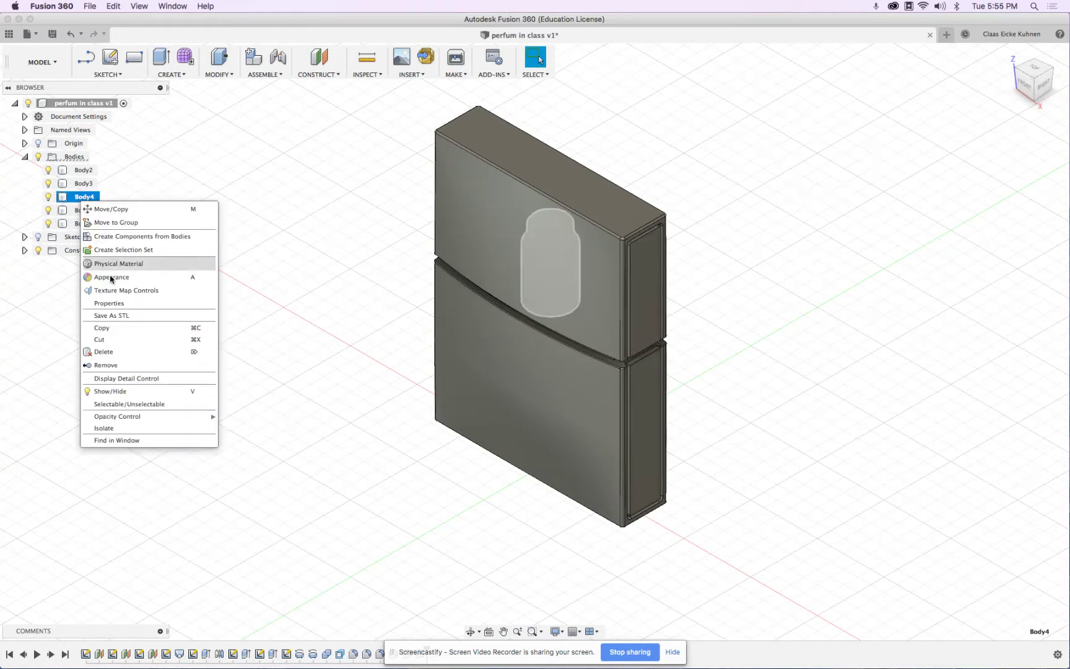
click(112, 316)
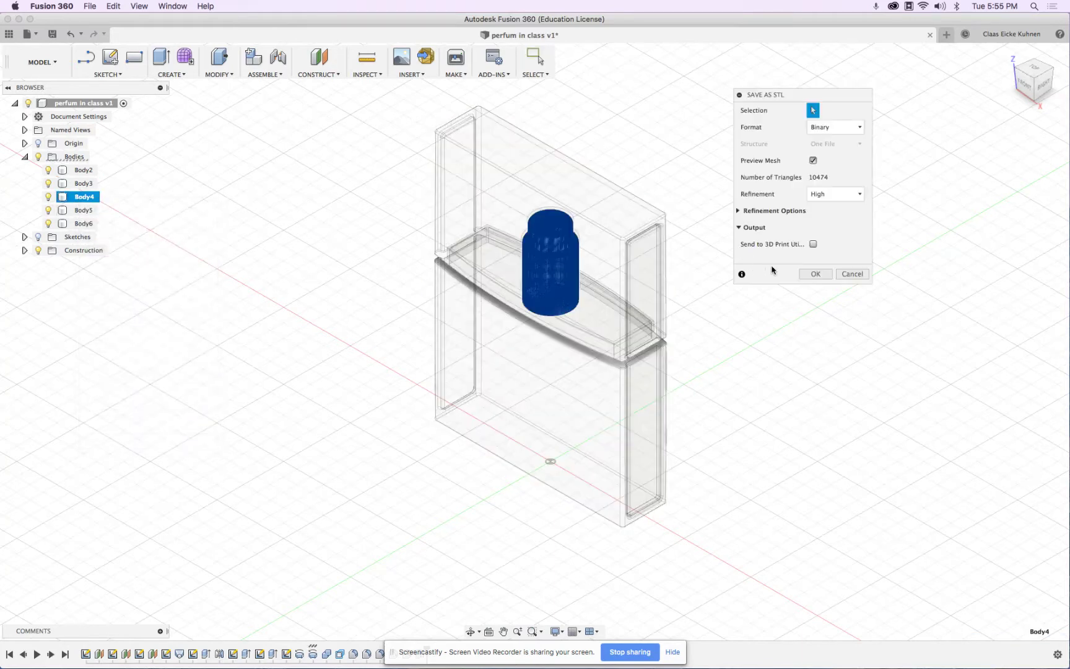
click(816, 274)
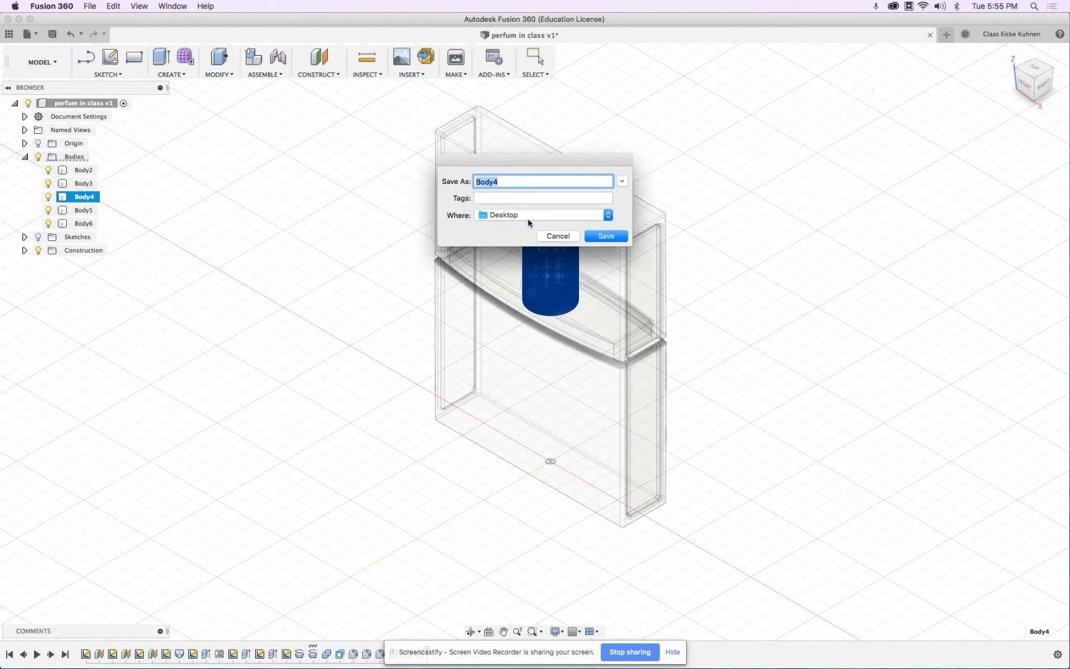
click(613, 240)
click(79, 184)
click(80, 197)
click(79, 210)
click(80, 223)
shift+click(83, 210)
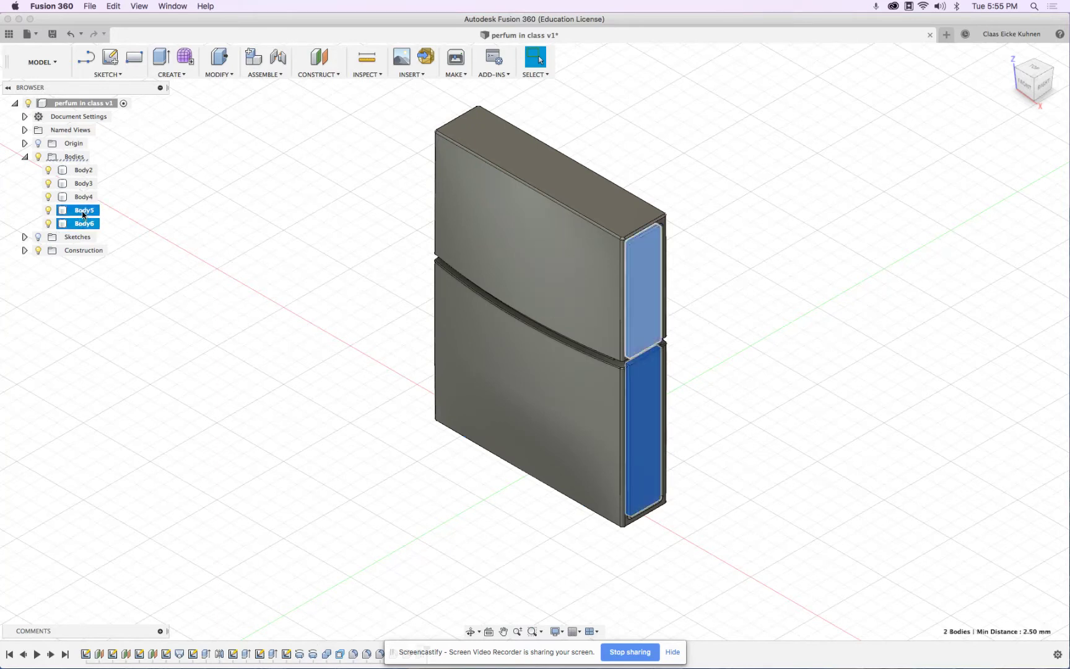
right_click(83, 210)
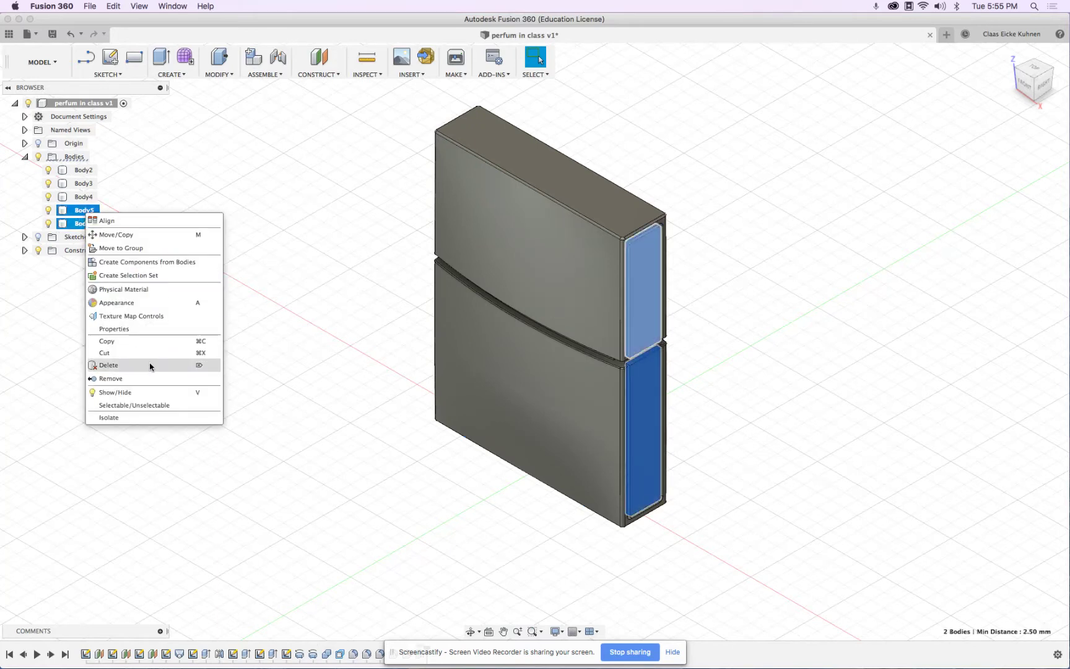
click(51, 319)
Export Body5, the upper side panel, to the Desktop as a High refinement STL
click(84, 211)
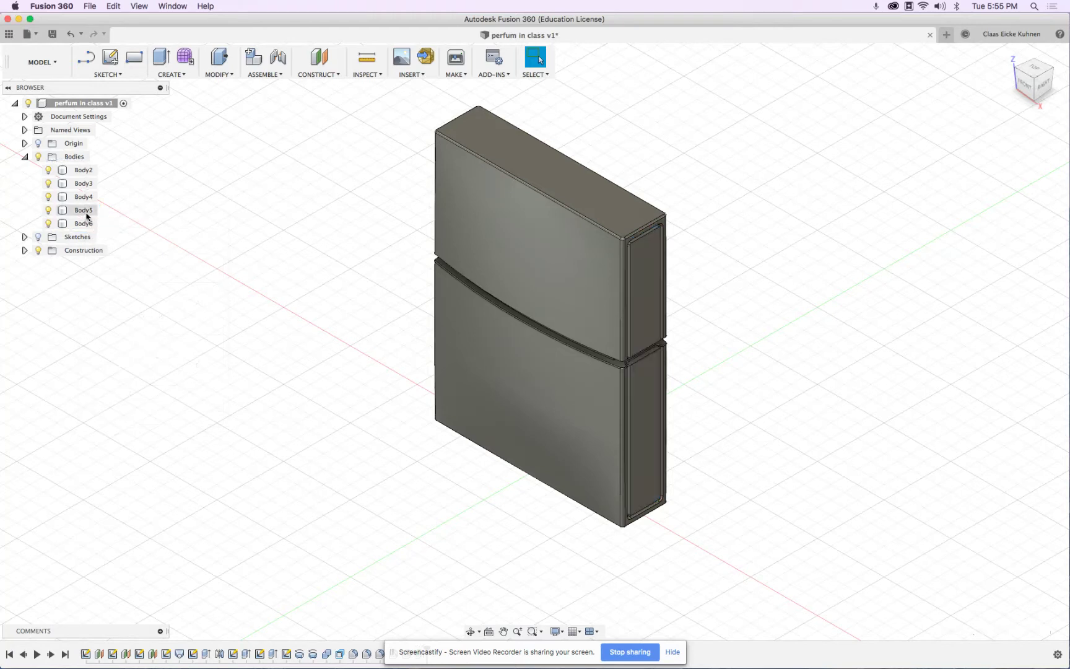
right_click(86, 213)
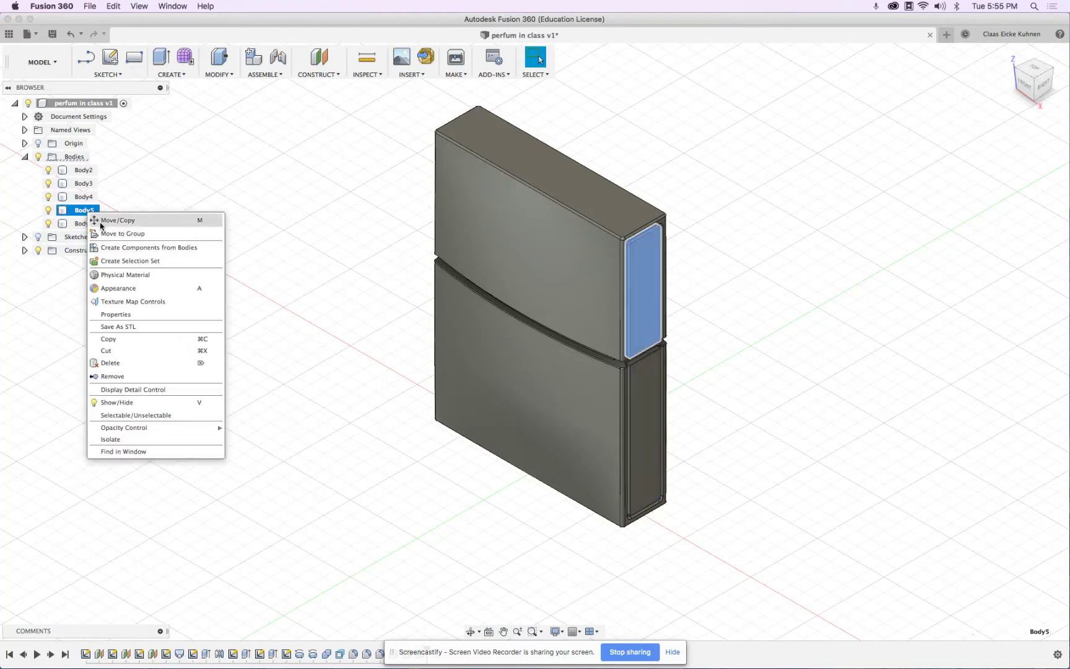
click(124, 327)
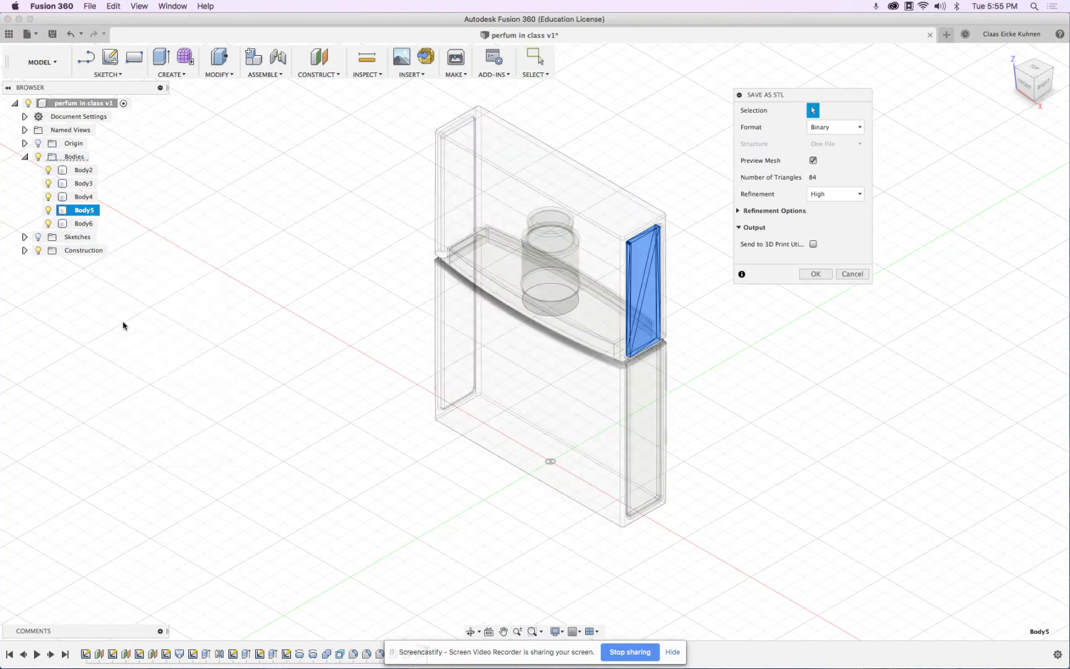
click(813, 273)
click(617, 236)
Export Body6, the lower side panel, to the Desktop as a High refinement STL
click(84, 223)
right_click(87, 226)
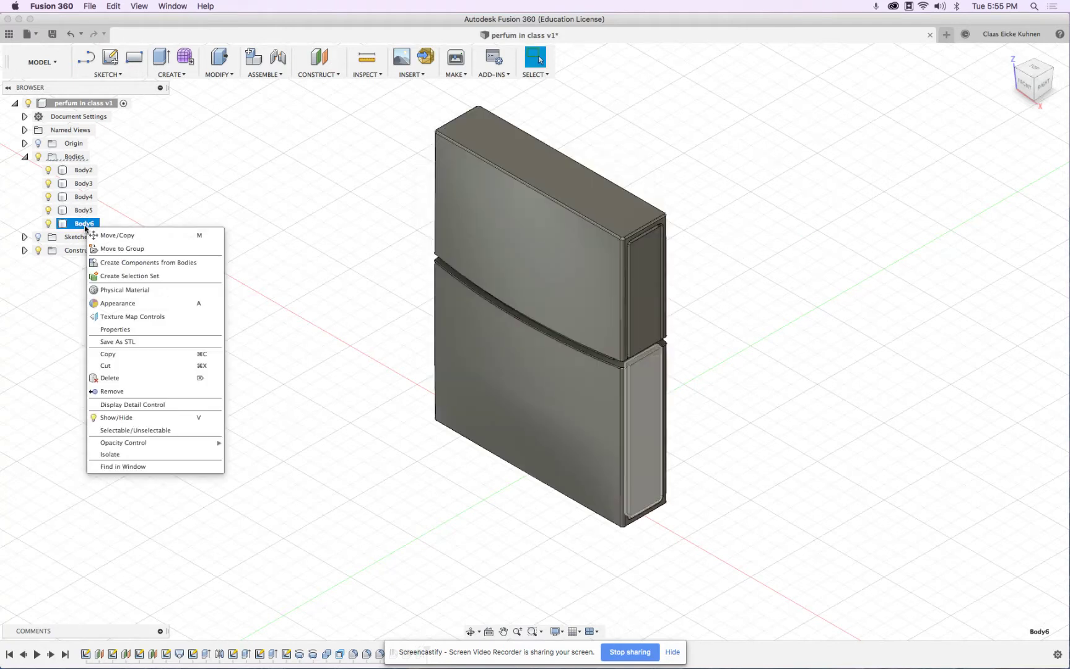
click(122, 342)
click(815, 274)
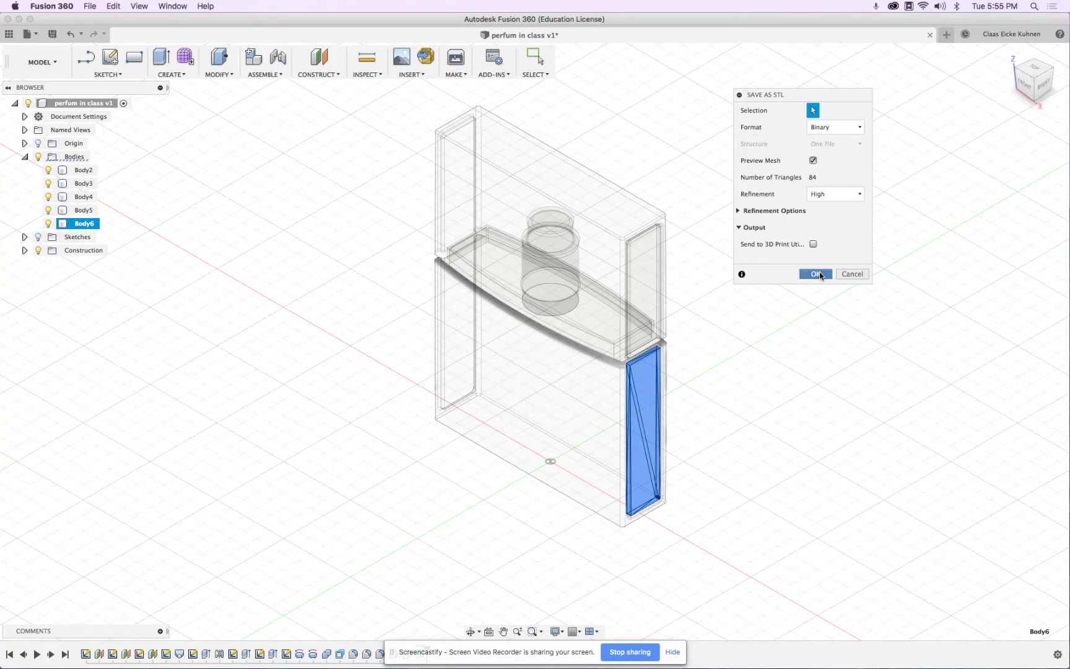
click(597, 236)
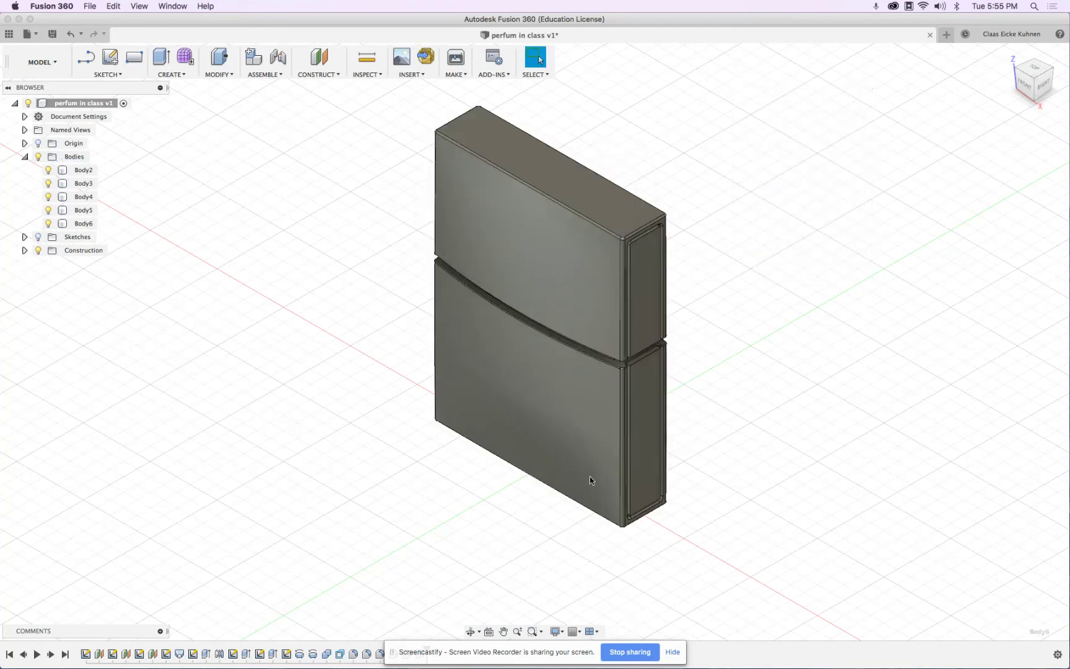
Hide Fusion 360 and check the exported STL files on the desktop
drag(419, 652, 714, 615)
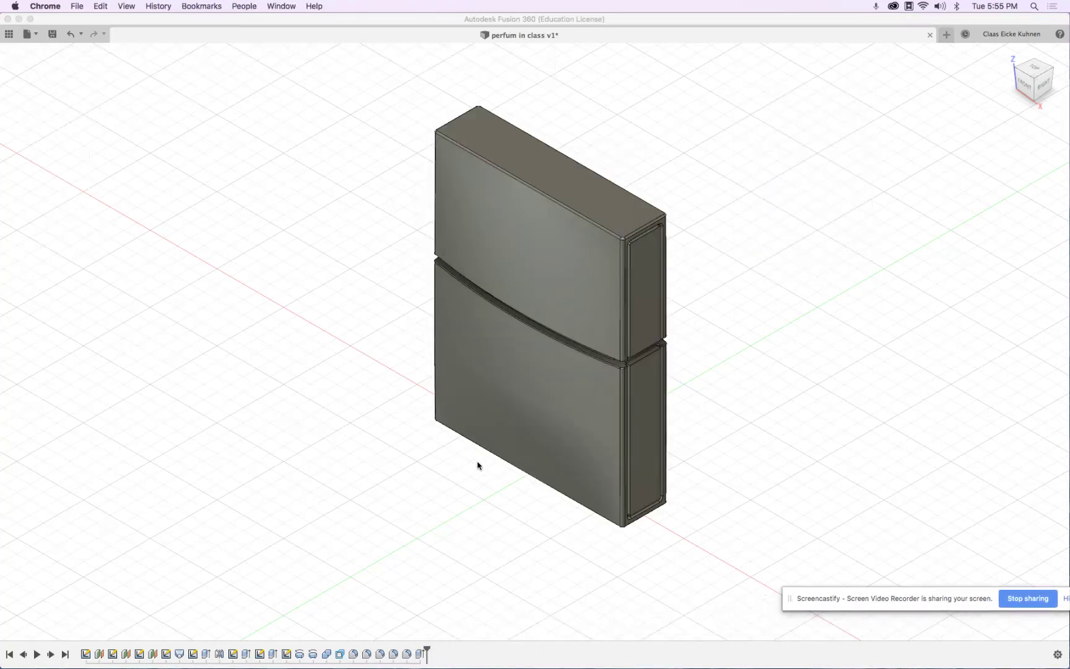
shift+middle_drag(531, 444, 411, 442)
key(super+h)
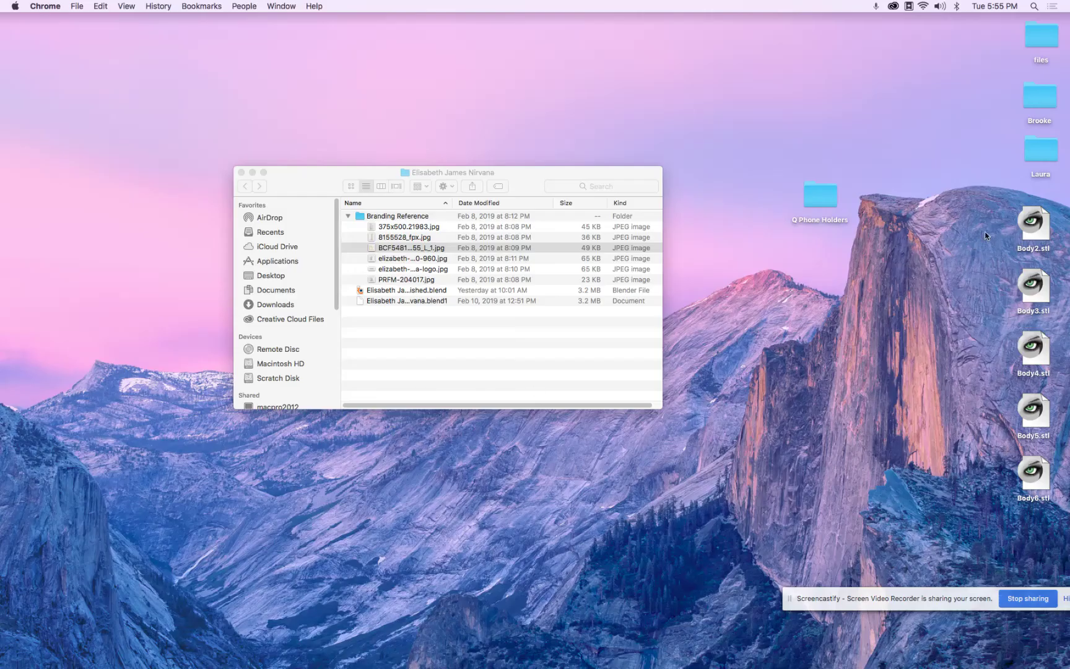
Switch to Blender and inspect the studded surface mesh Plane.004 of the finished bottle in Edit Mode
click(206, 657)
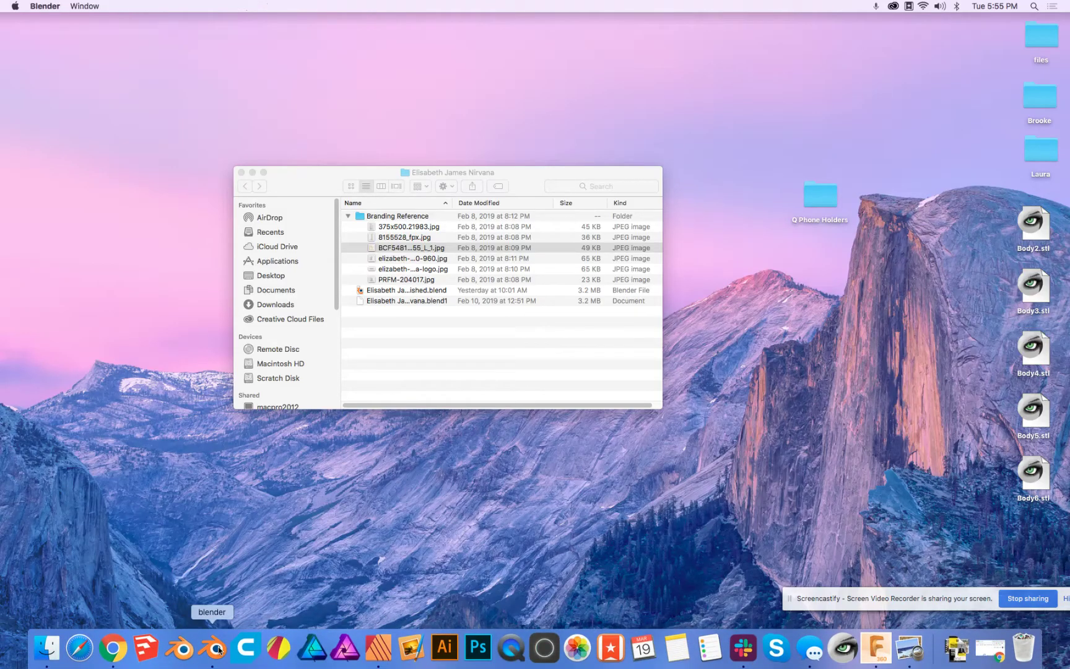
scroll(604, 242, up, 5)
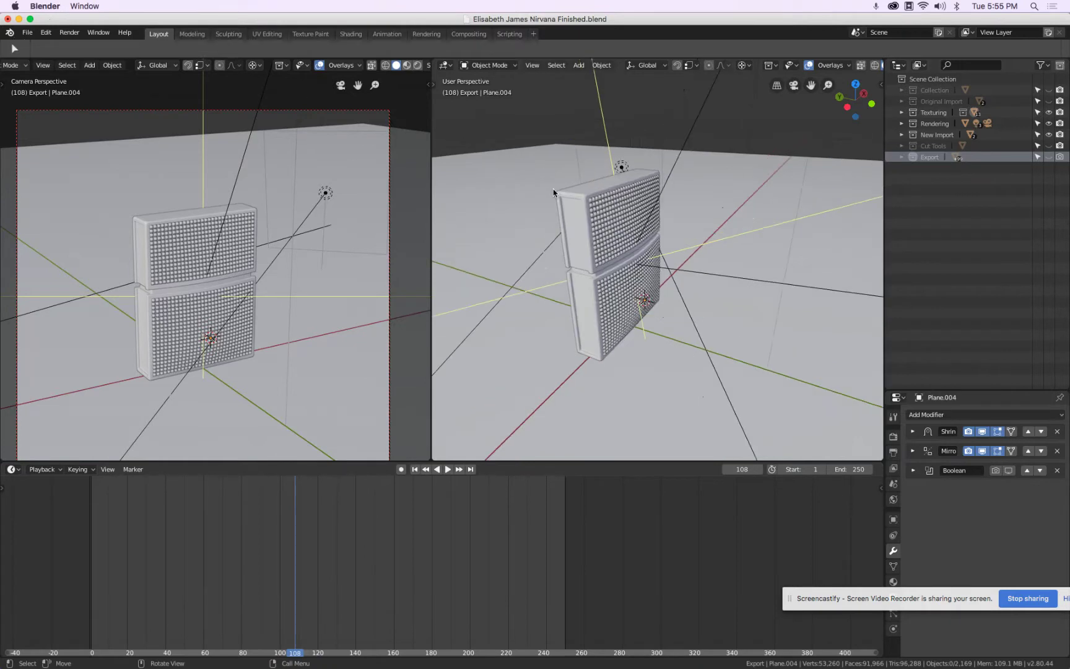
middle_drag(603, 242, 537, 137)
key(Tab)
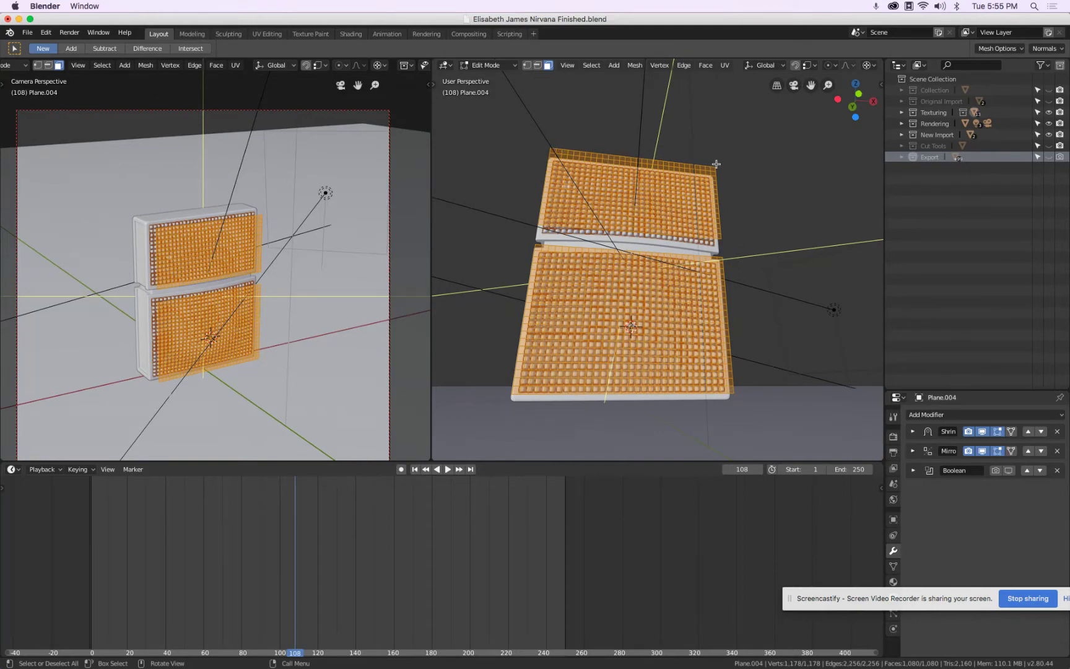
Inspect the studded surface Plane.004 from the side in Edit Mode and in Object Mode with its Shrinkwrap and Mirror modifiers
middle_drag(660, 169, 715, 139)
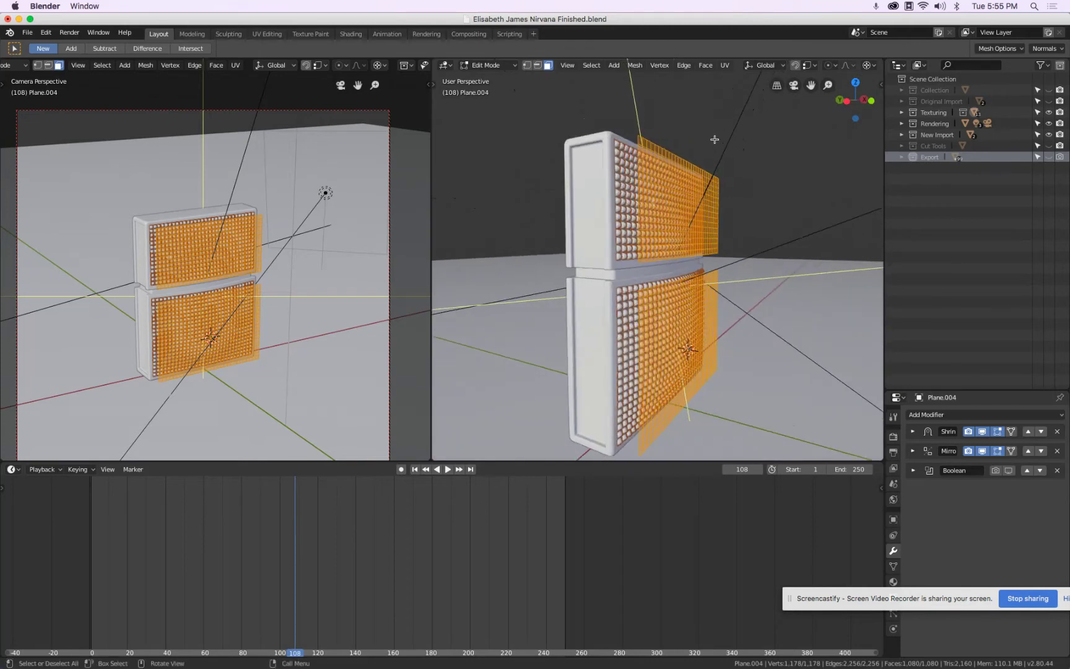
middle_drag(712, 328, 776, 316)
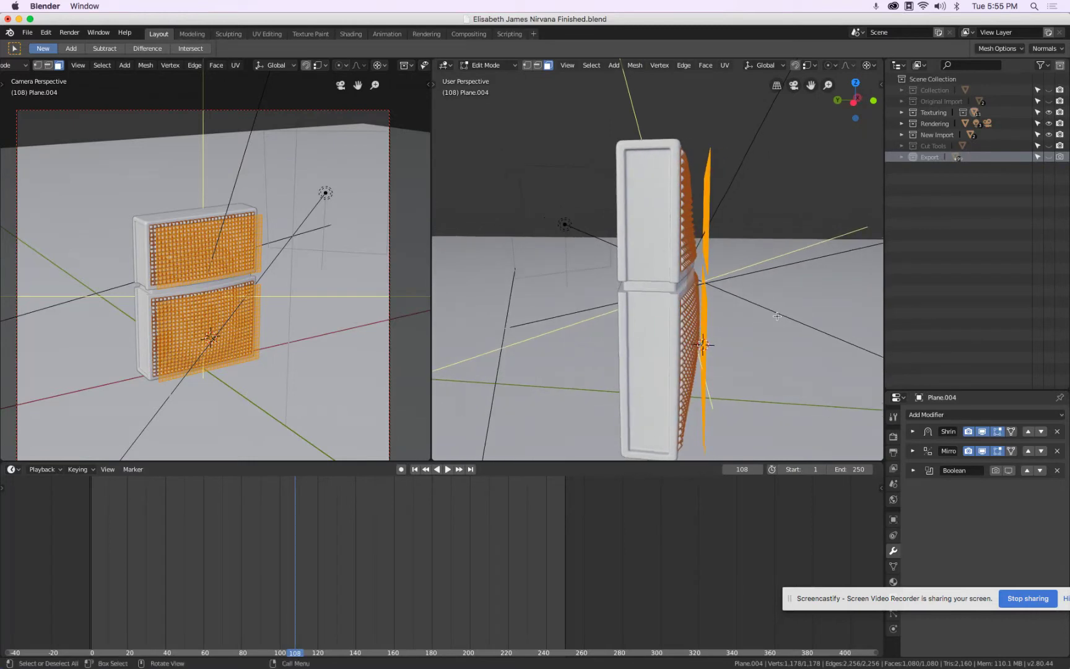
key(Tab)
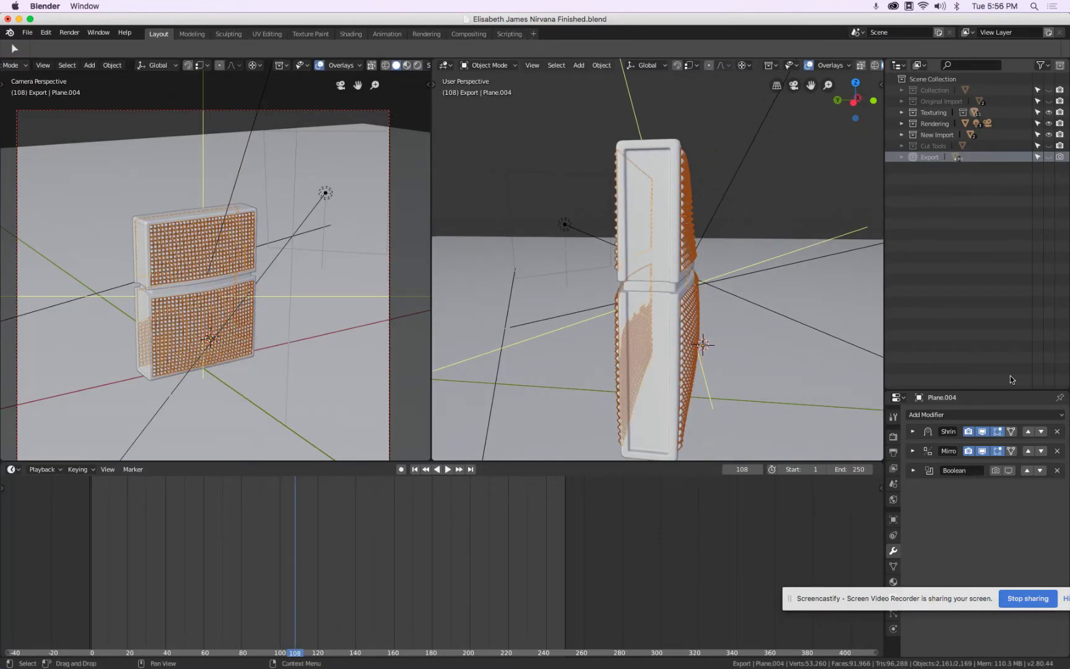
click(983, 452)
click(983, 452)
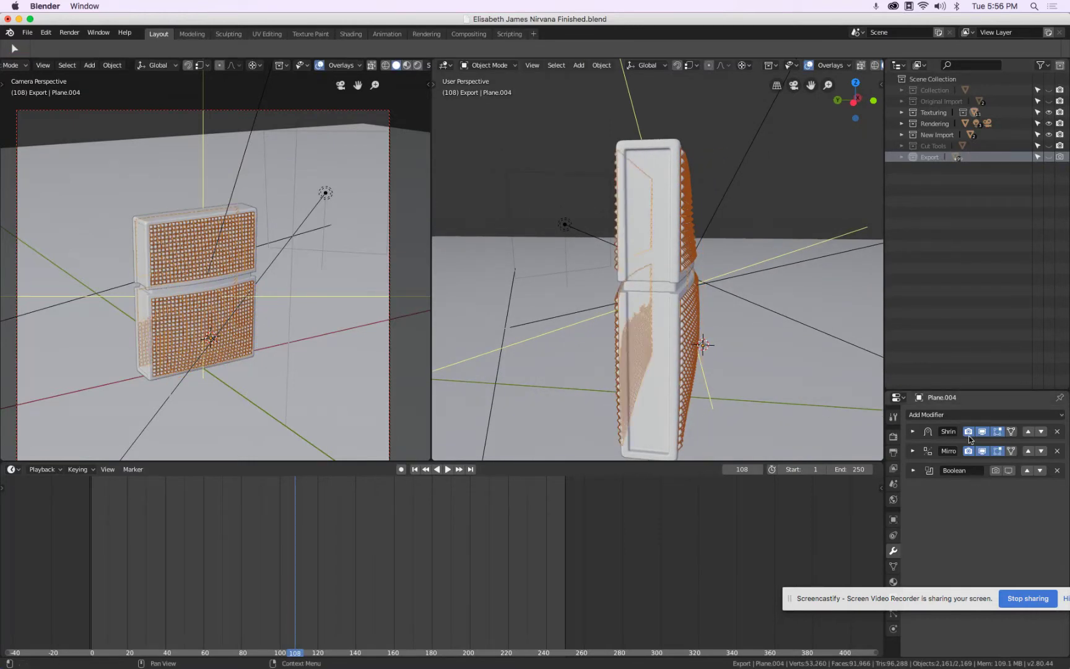
middle_drag(746, 229, 597, 192)
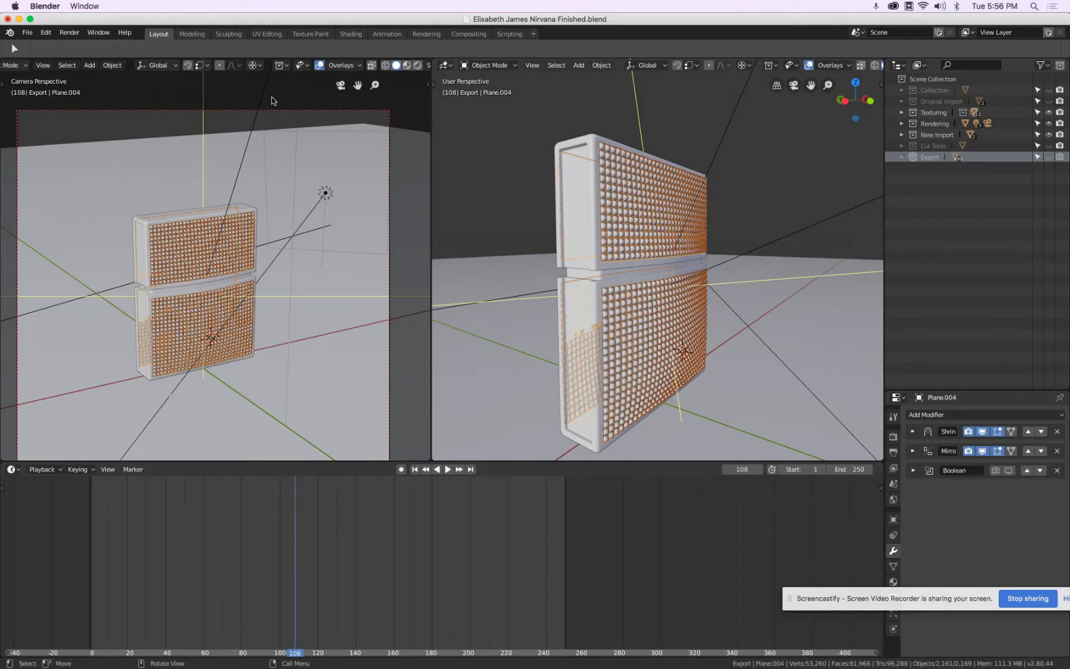
Create a new file from the General template
click(28, 34)
mouse_move(30, 51)
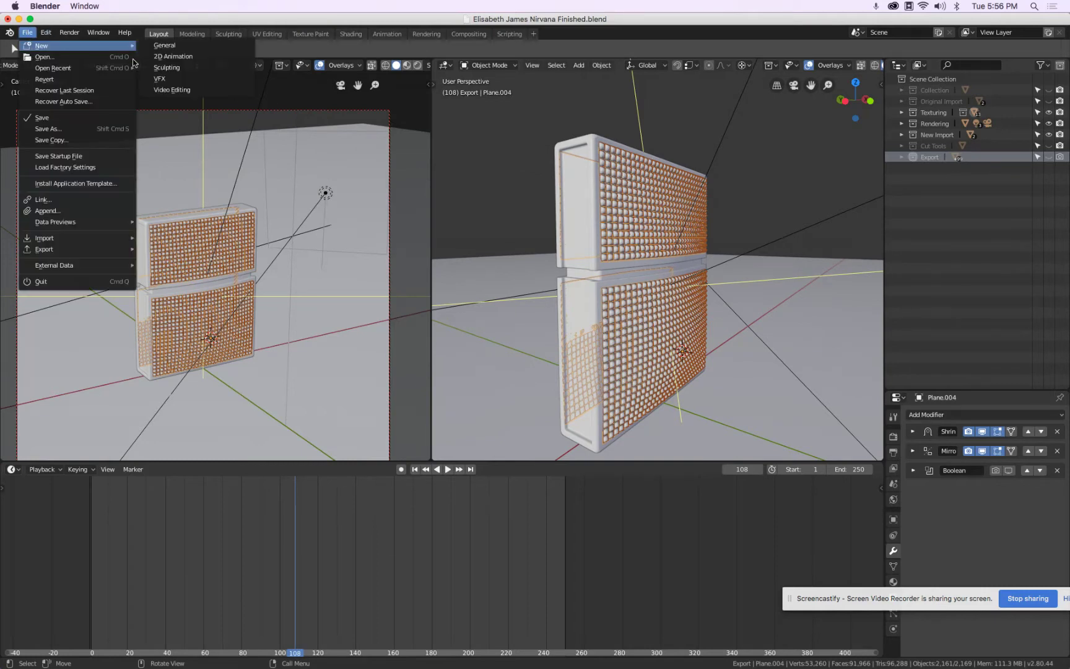
click(186, 46)
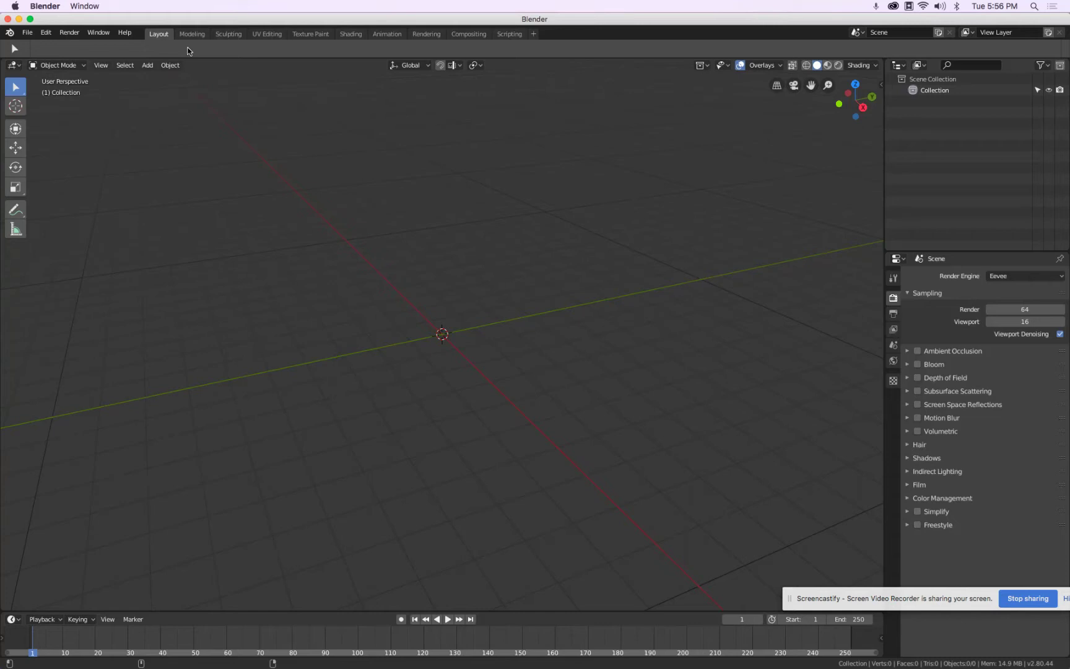
click(787, 598)
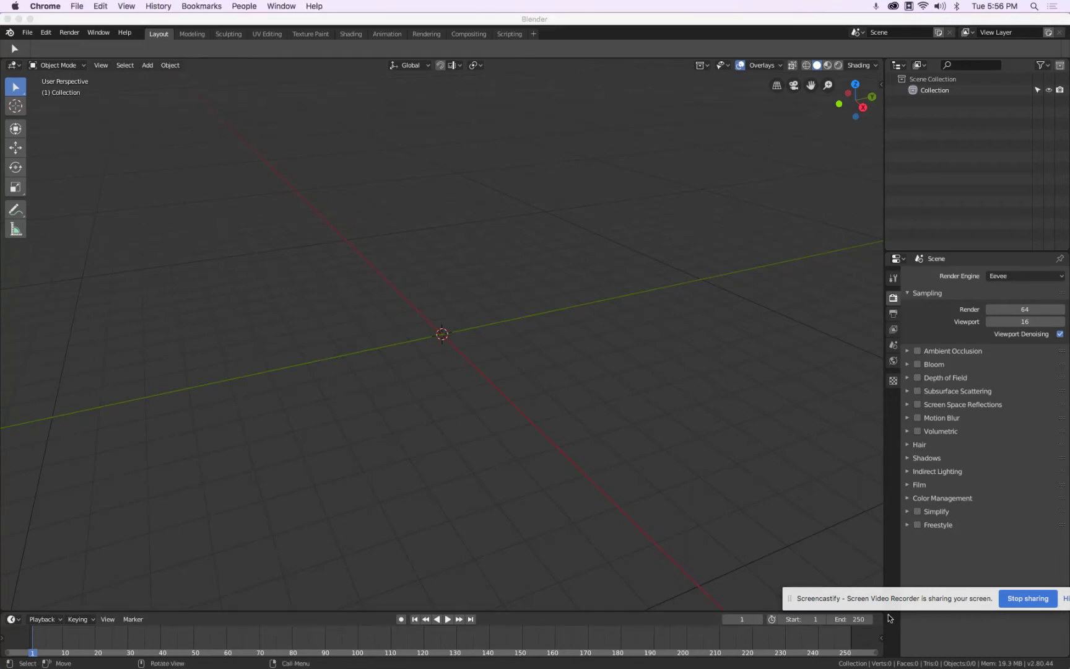
click(439, 366)
Import Body2.stl through Body6.stl from the Desktop at a reduced import scale and frame all the imported bodies
click(25, 36)
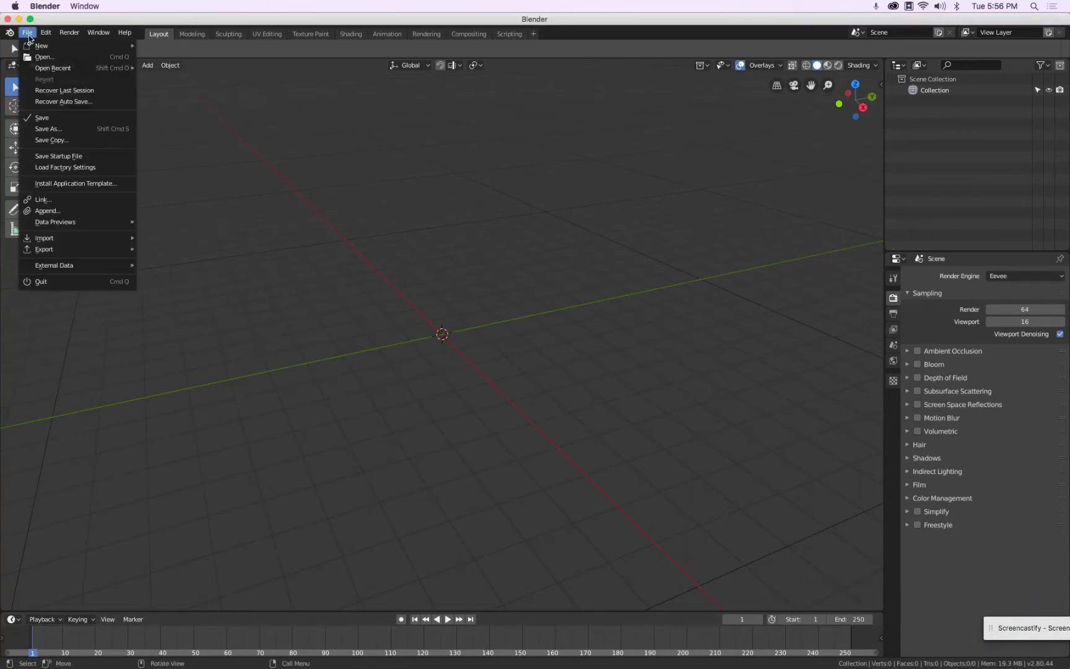
mouse_move(59, 242)
click(195, 304)
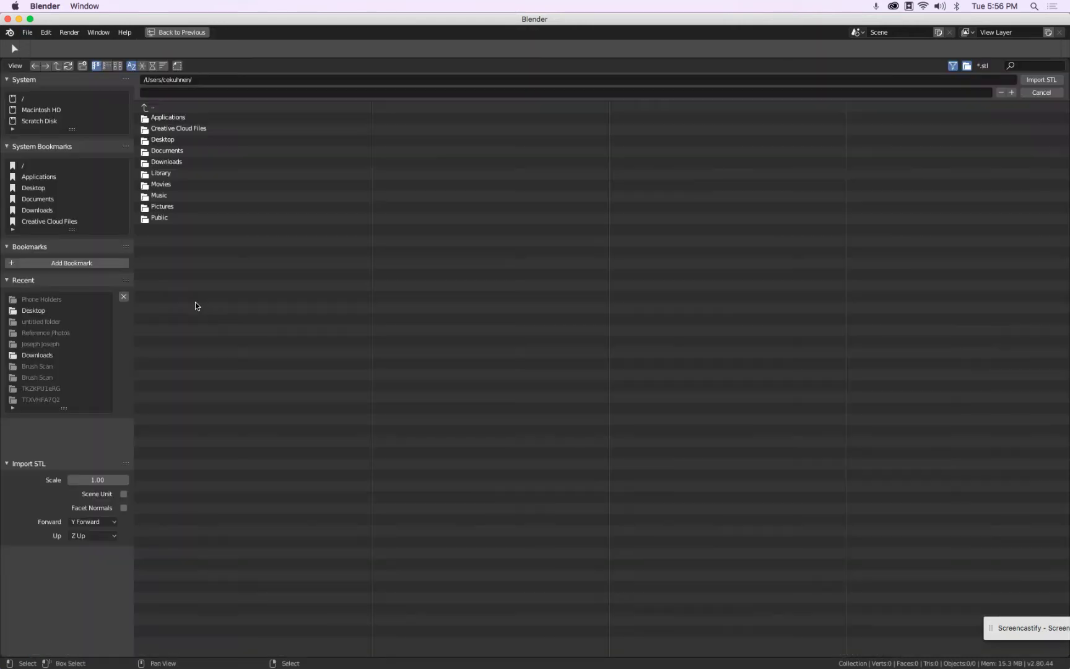
click(100, 481)
key(BackSpace)
key(Return)
click(162, 139)
drag(153, 178, 167, 218)
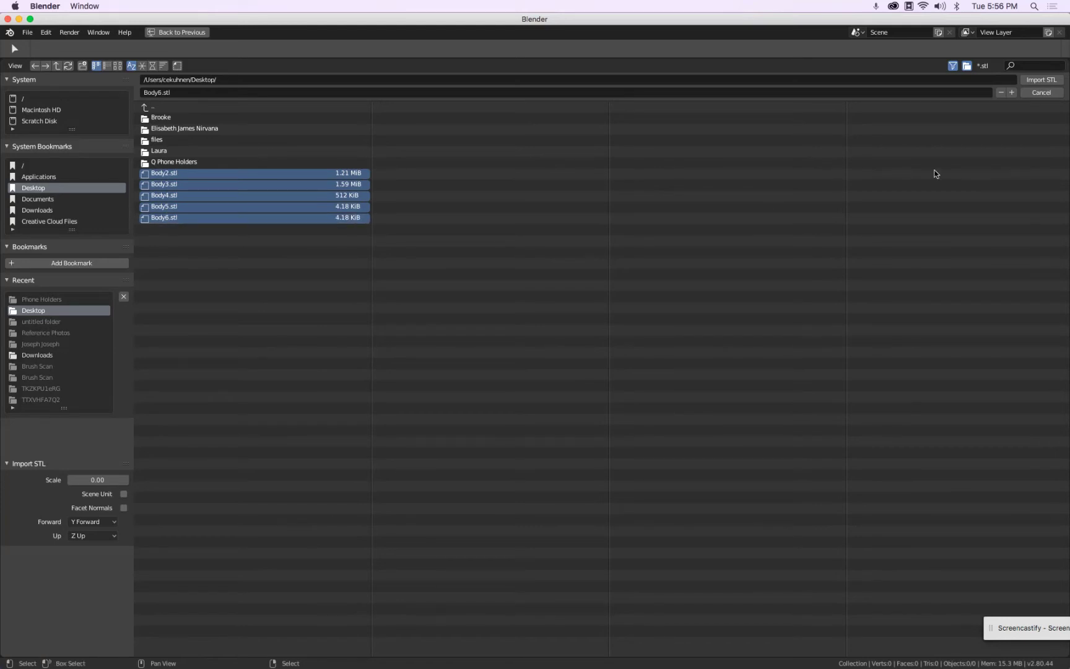
click(1044, 82)
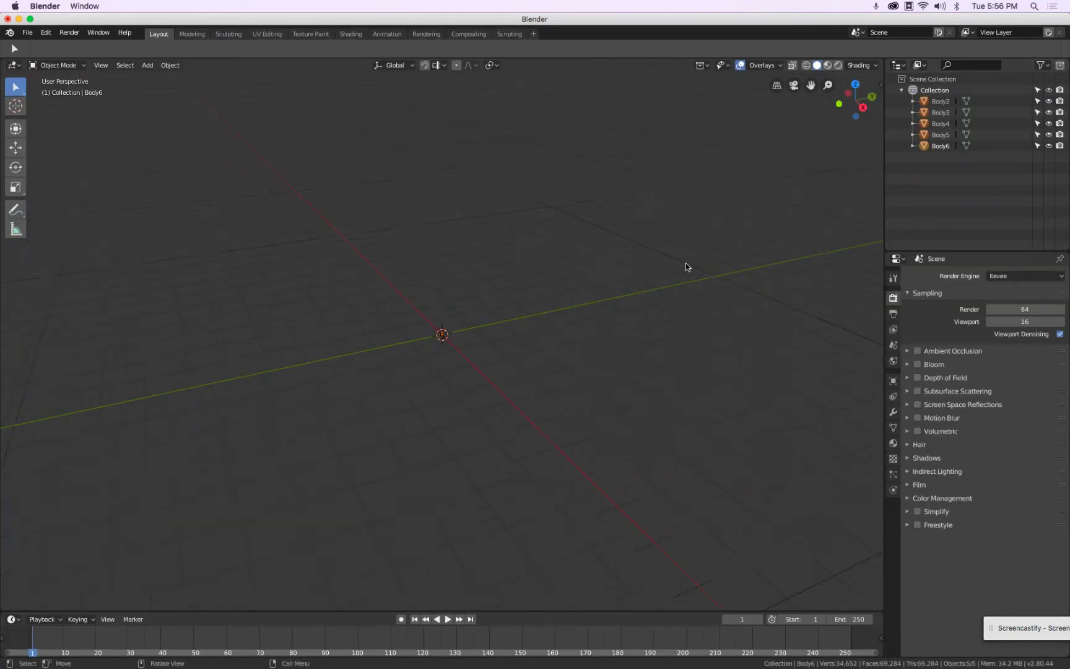
key(Home)
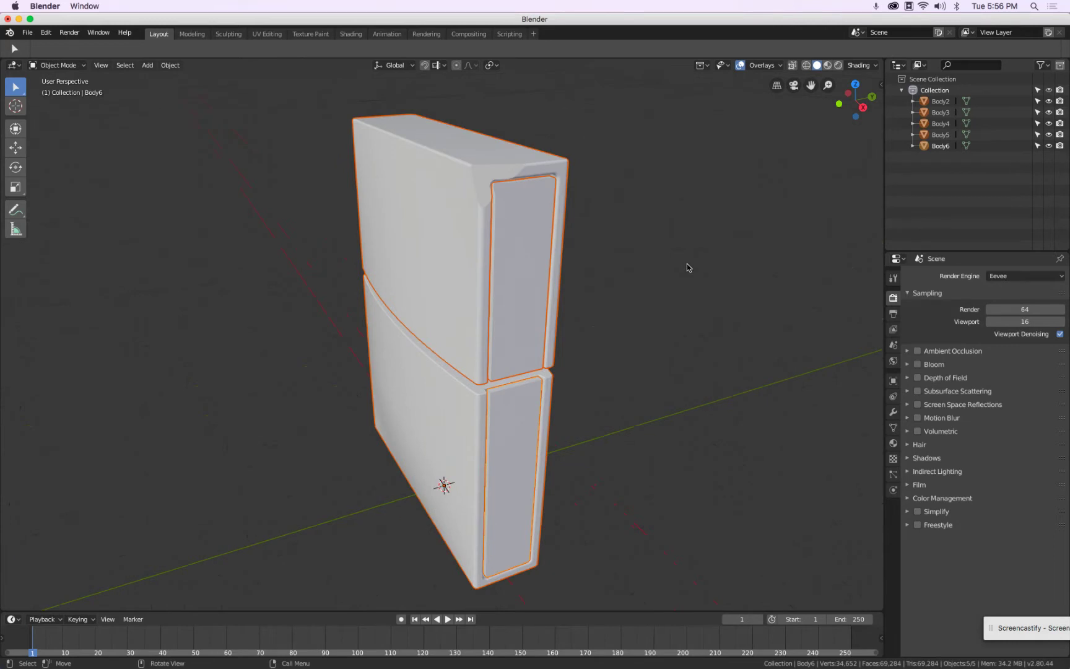
Set the scene's length unit to Millimeters
click(893, 345)
click(908, 335)
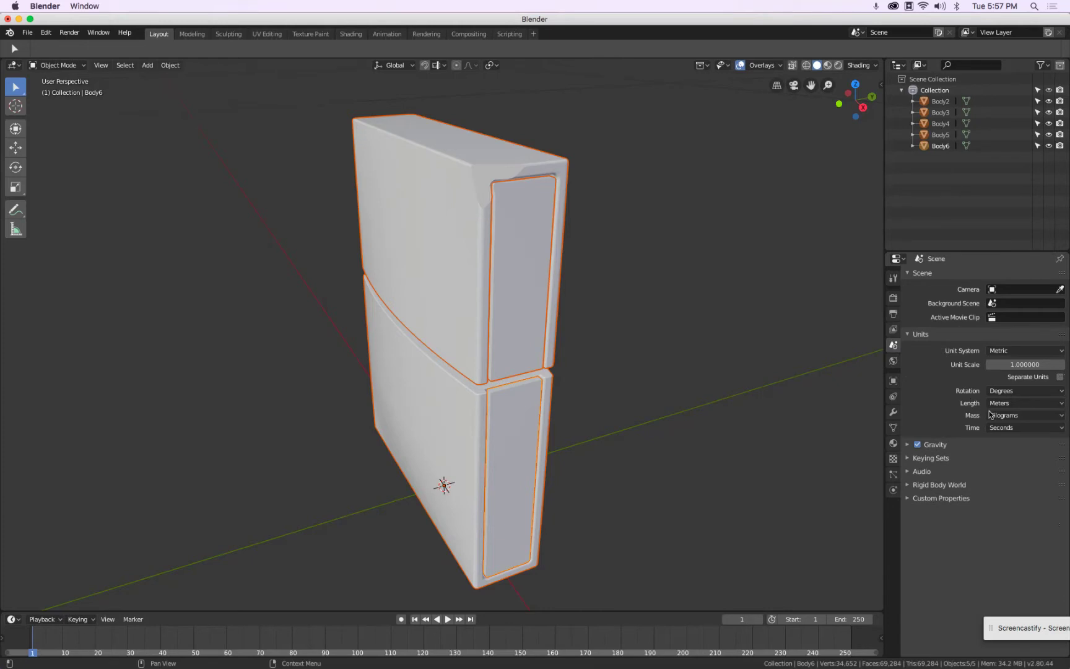
click(1025, 404)
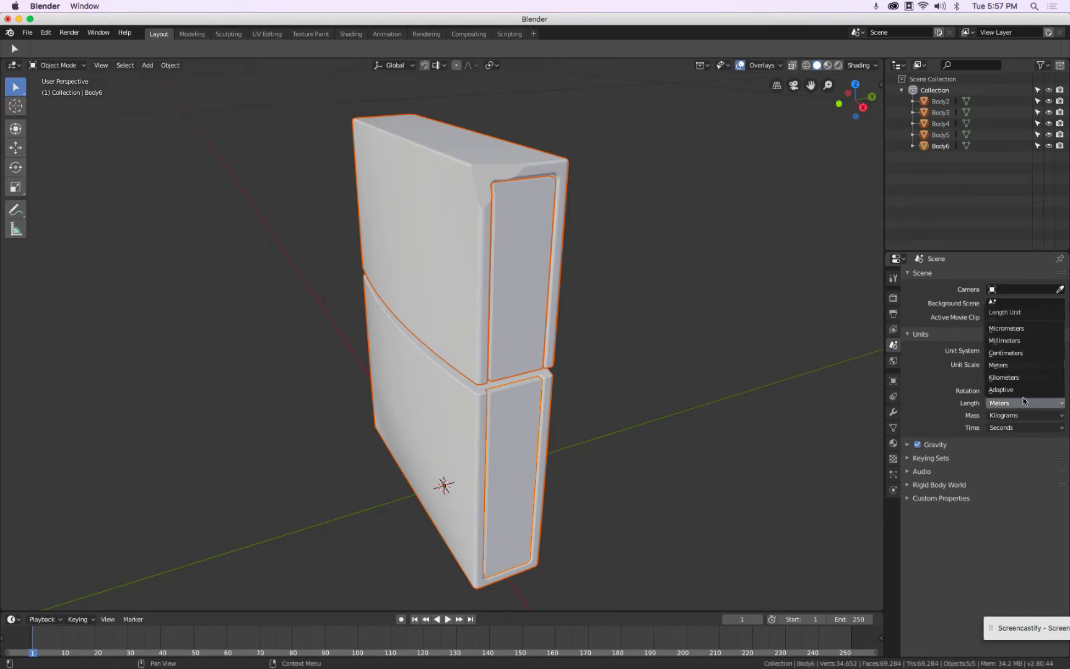
click(1025, 341)
scroll(724, 279, down, 2)
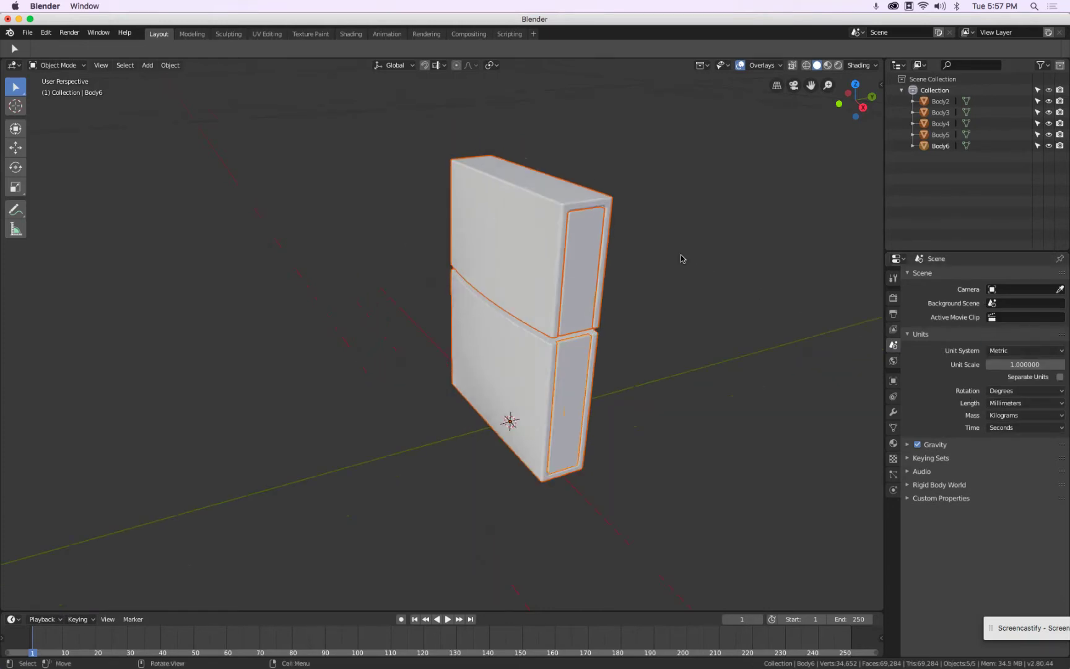
Set the viewport's Clip Start to 1 mm and check the bottle up close
key(n)
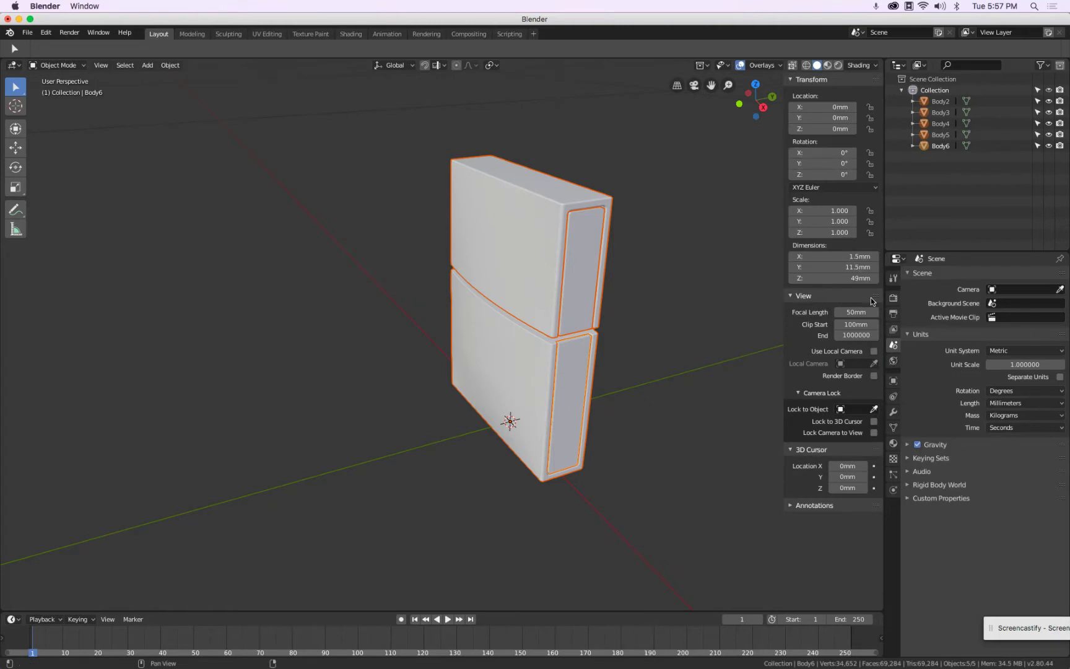
click(849, 325)
text(1)
key(Return)
middle_drag(513, 303, 519, 262)
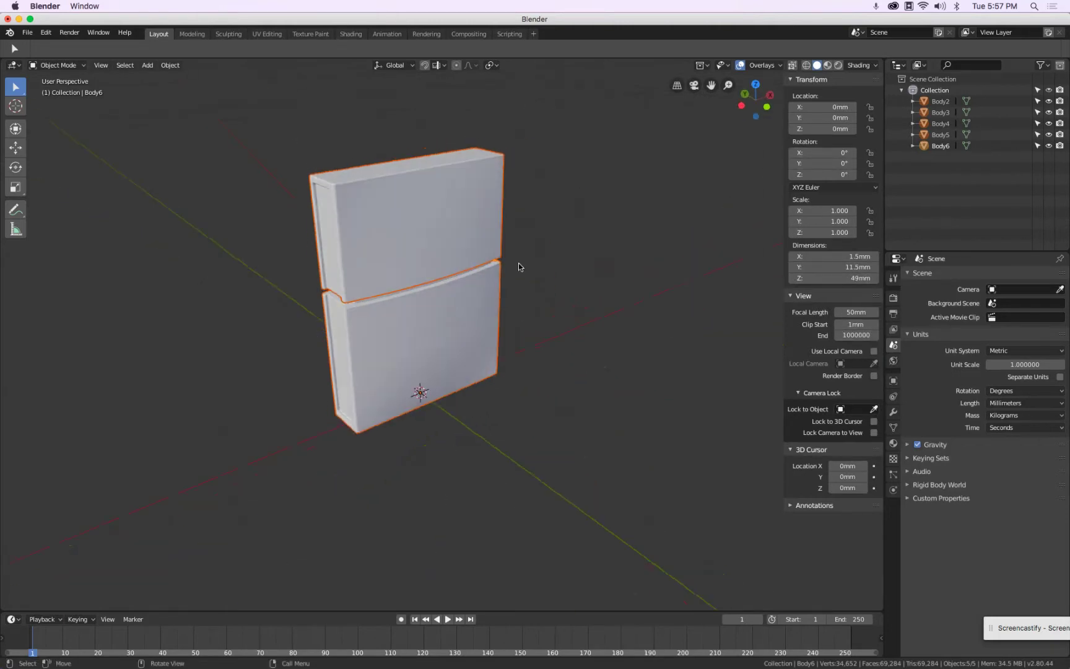
scroll(461, 254, up, 5)
scroll(394, 254, down, 5)
middle_drag(394, 254, 554, 275)
Add a Mirror modifier on the X axis to the lower side panel, Body6
click(607, 249)
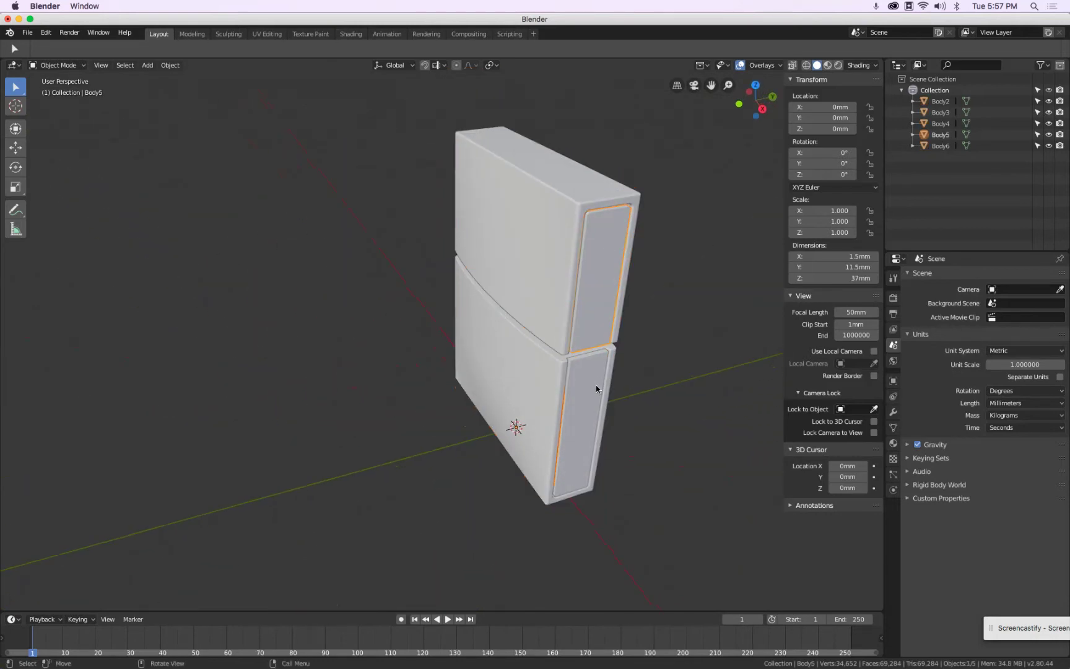
middle_drag(597, 380, 636, 313)
shift+click(521, 325)
click(894, 412)
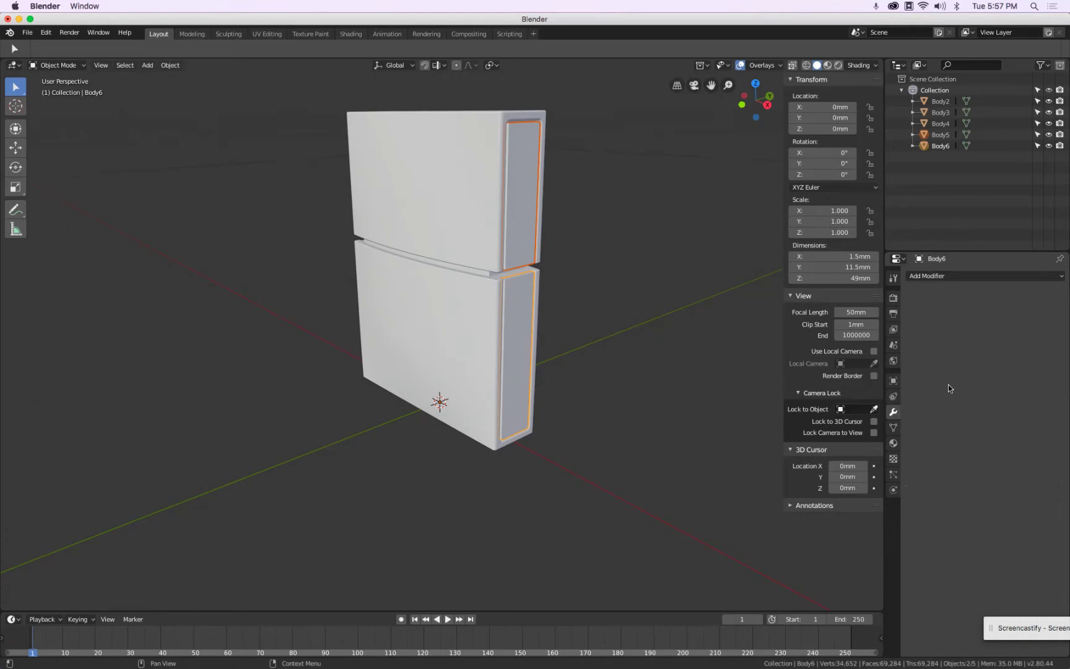
click(930, 276)
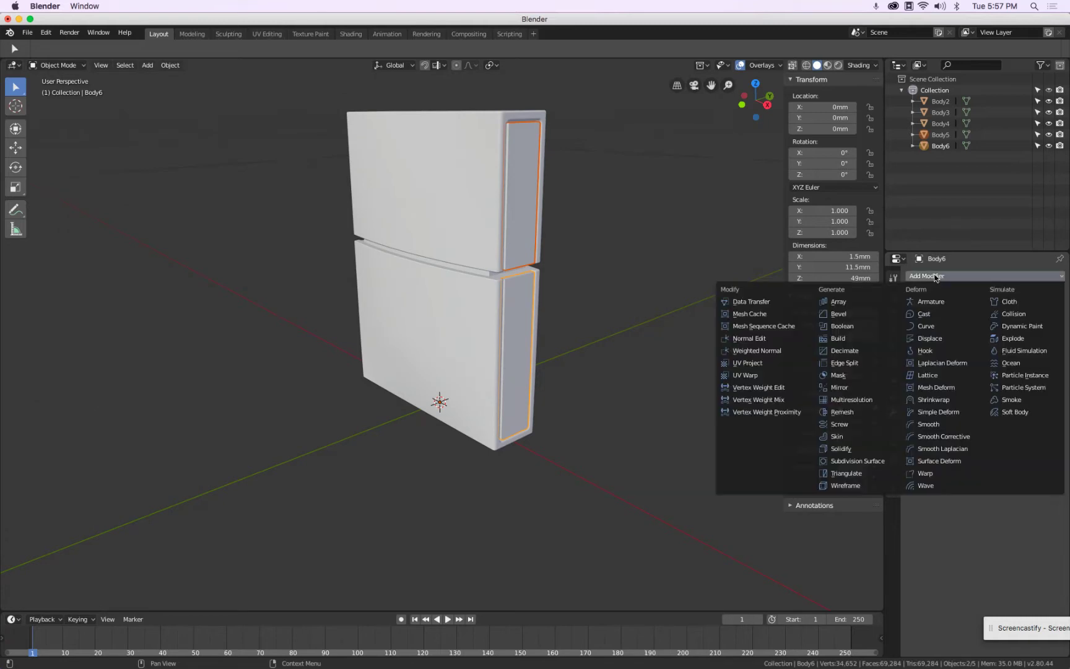
click(874, 388)
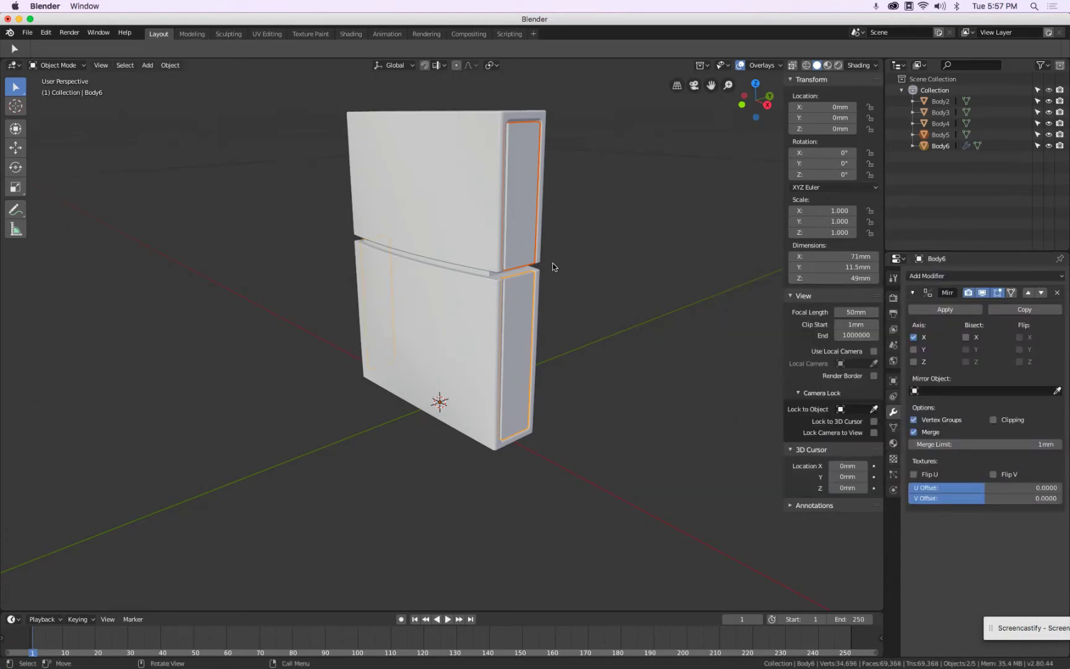
Add a Mirror modifier to the upper side panel, Body5
click(520, 232)
click(988, 276)
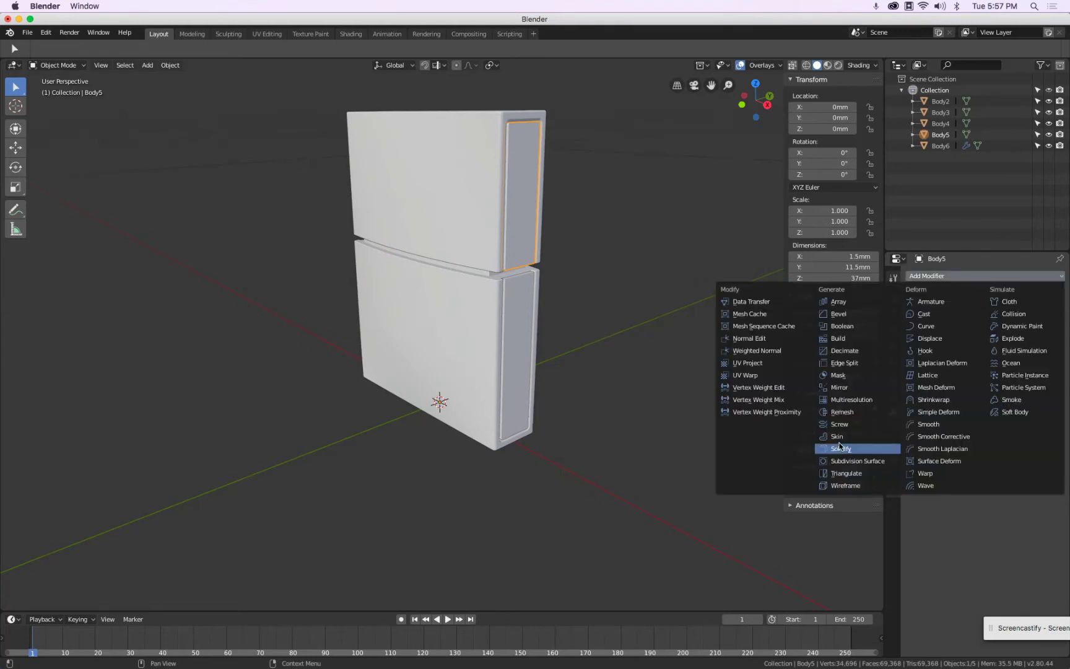
click(840, 387)
Hide the cap, Body2, and examine the spray nozzle, rounded edges and mirrored side panels up close
middle_drag(638, 389, 483, 258)
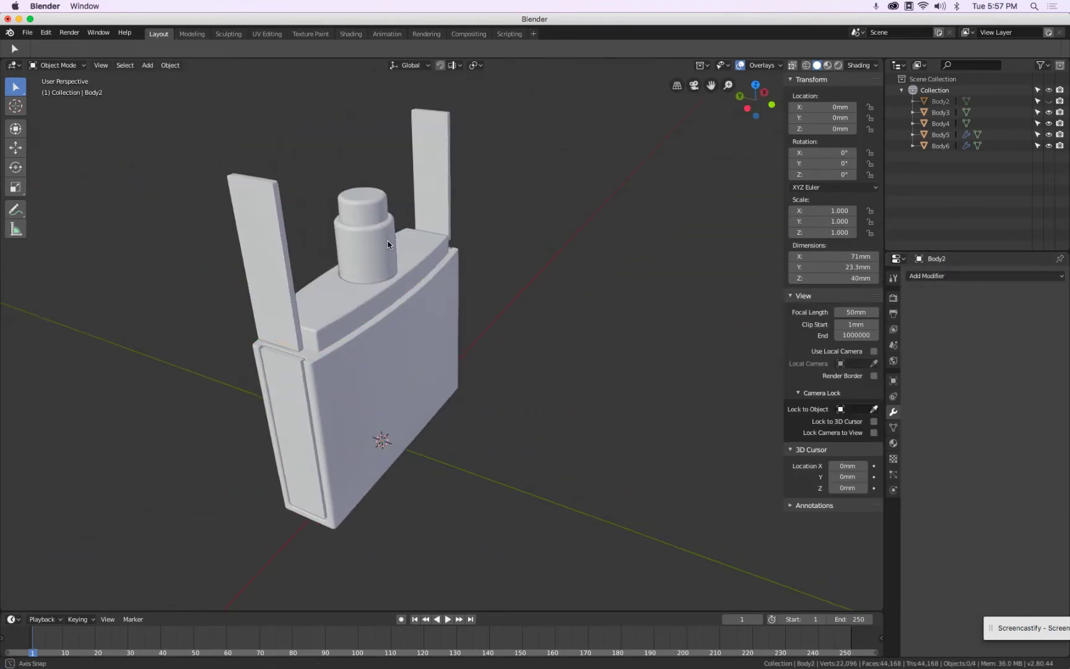
middle_drag(384, 237, 509, 245)
scroll(542, 272, up, 5)
scroll(521, 292, down, 3)
scroll(504, 292, up, 3)
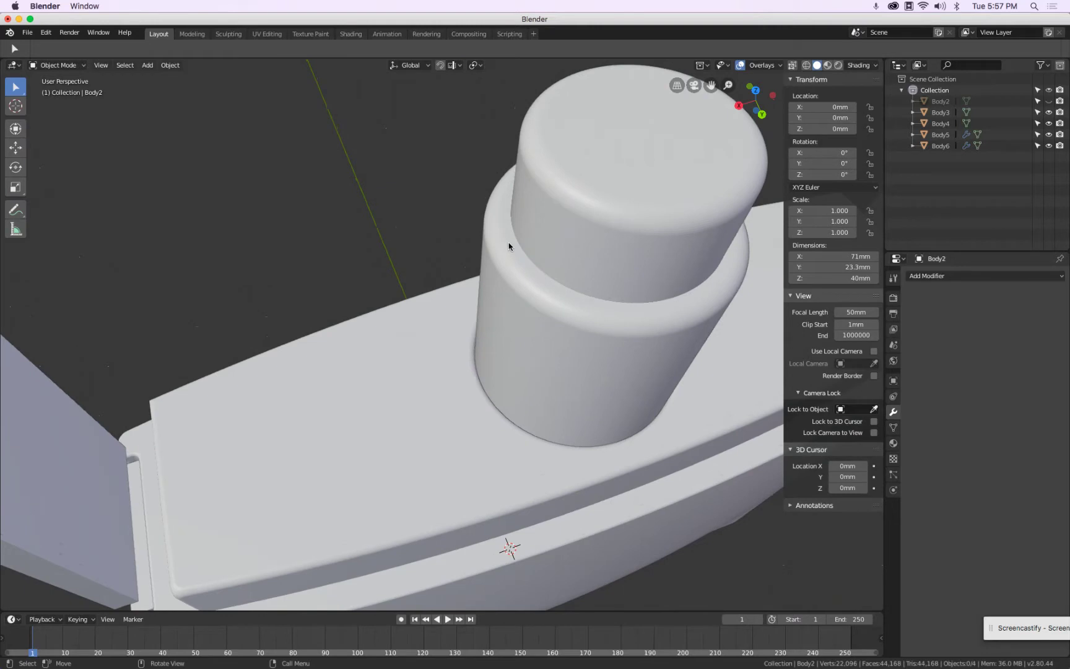
scroll(508, 245, up, 5)
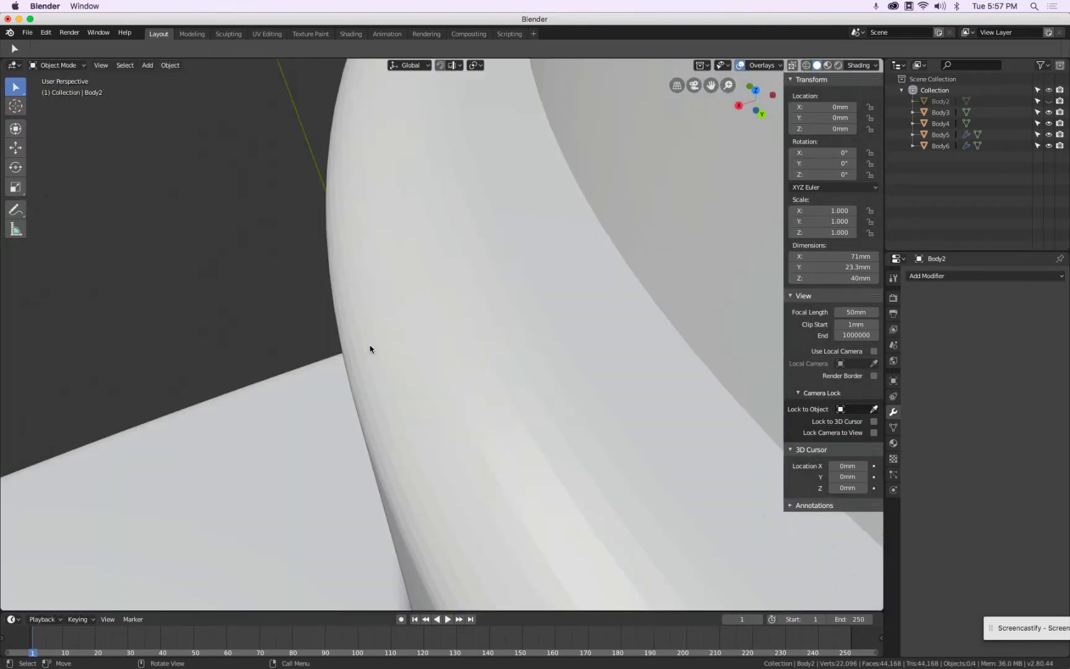
scroll(370, 349, down, 5)
middle_drag(368, 360, 341, 325)
scroll(313, 294, up, 5)
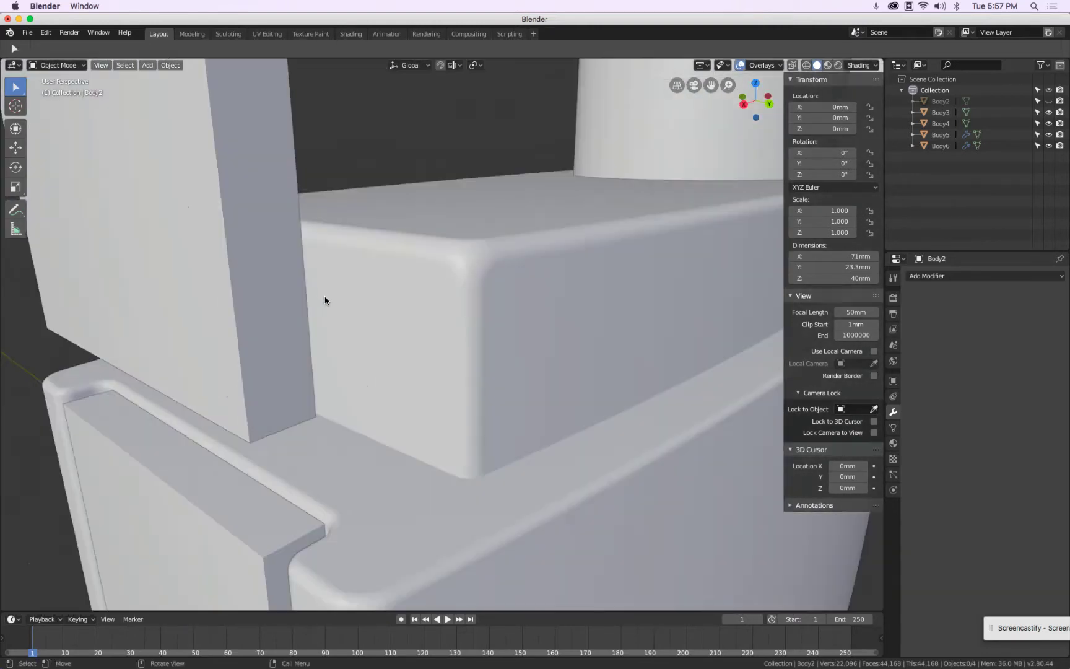
scroll(325, 300, down, 3)
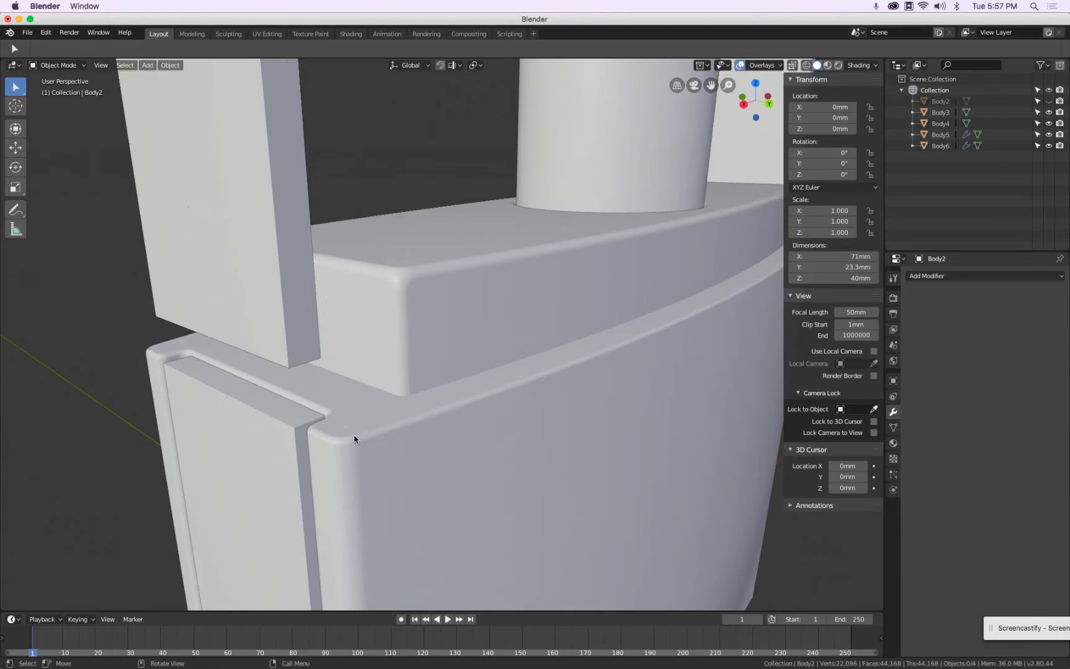
scroll(379, 409, down, 5)
middle_drag(379, 409, 418, 400)
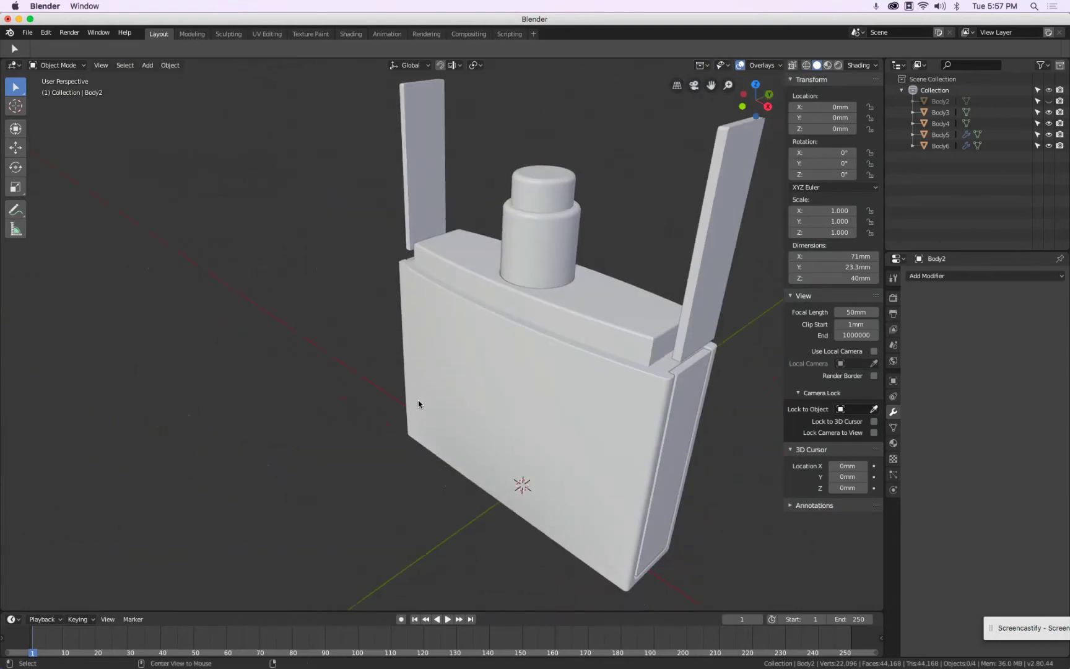
Unhide the cap and check the meshes of the lower body, Body3, and the cap, Body2, in Edit Mode
key(alt+h)
click(437, 294)
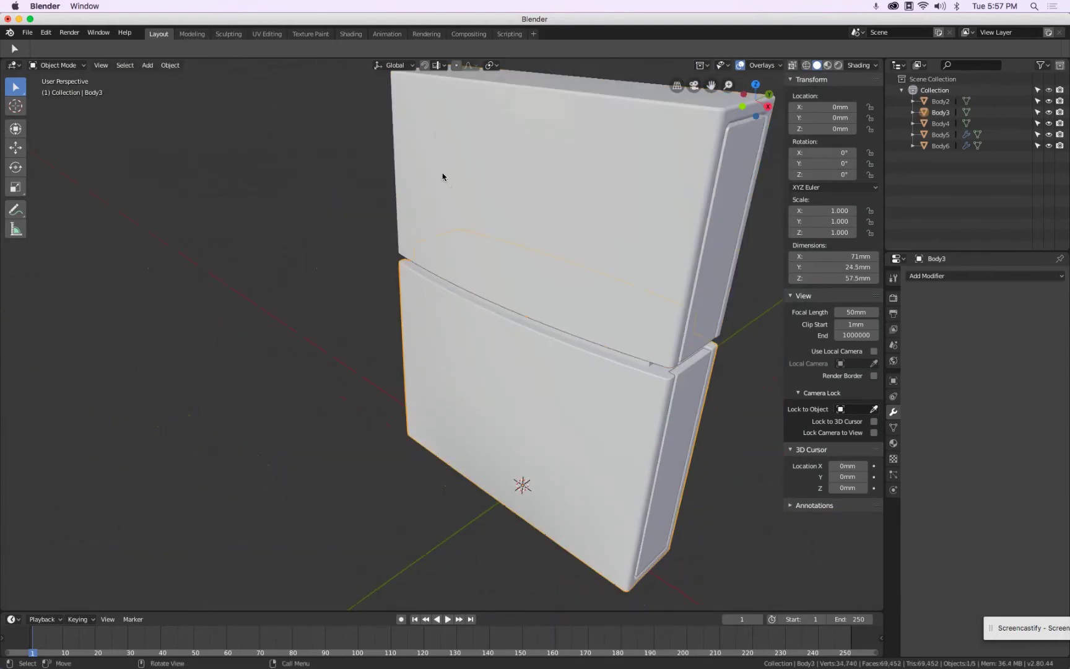
middle_drag(525, 492, 630, 312)
key(Tab)
key(Tab)
click(536, 220)
key(Tab)
key(Tab)
View the closed bottle from different angles and return to the front orthographic view
key(KP_1)
key(KP_6)
key(KP_6)
key(KP_6)
key(KP_6)
key(KP_6)
key(KP_6)
key(KP_1)
scroll(630, 312, down, 3)
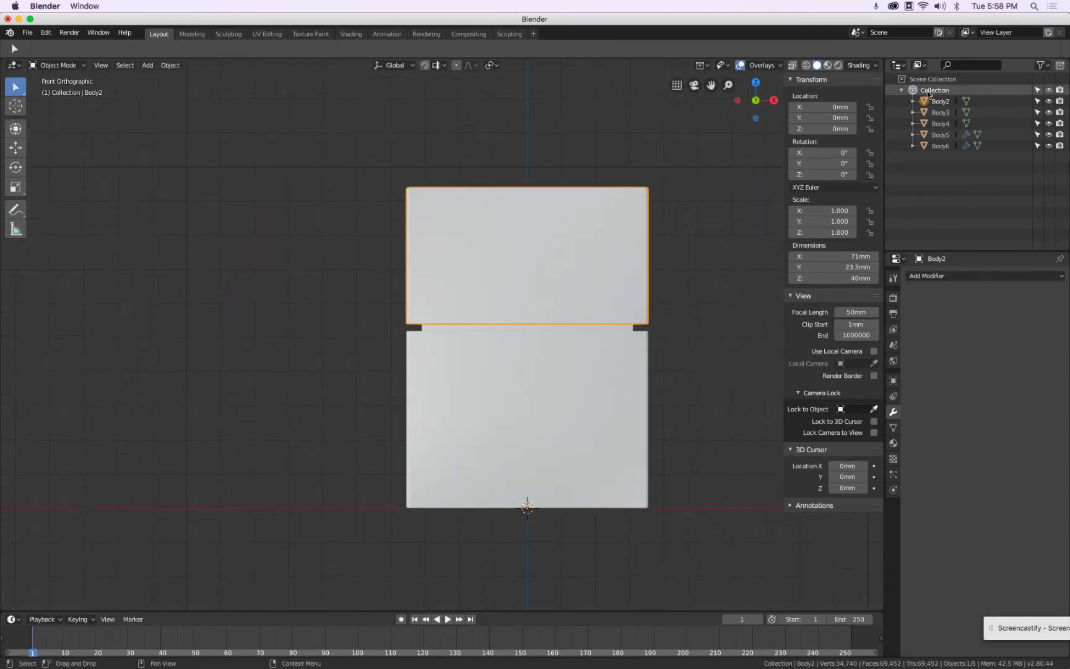
Rename the collection holding the imported bodies to Vessel
double_click(939, 90)
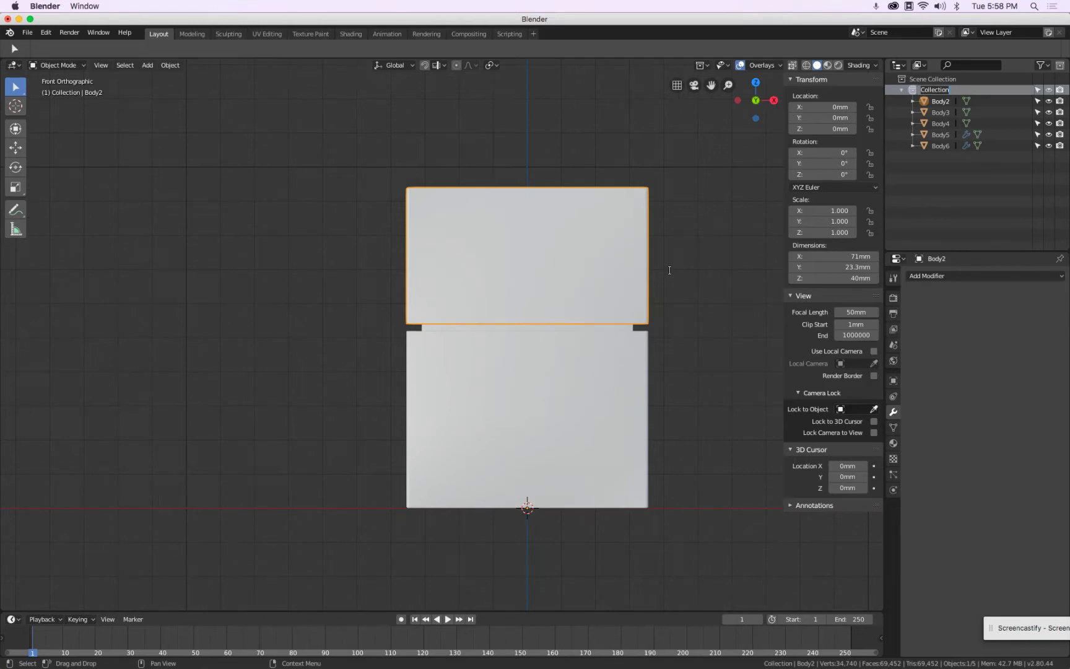
text(Vessel)
key(Return)
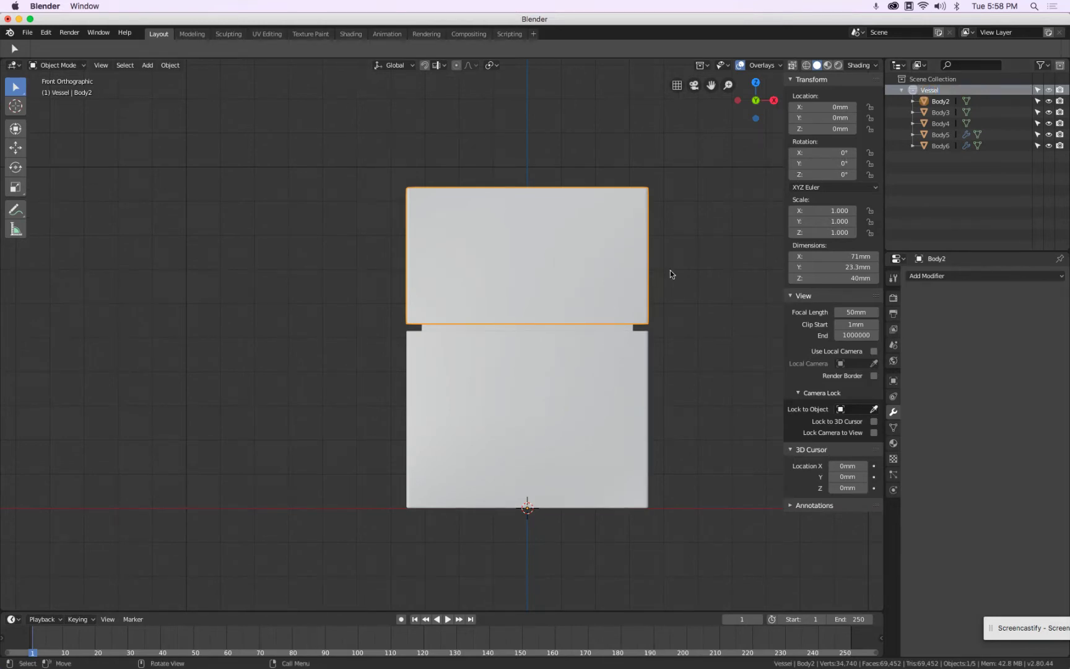
Collapse the Vessel collection and add a new collection named Structure
click(902, 90)
right_click(900, 113)
click(888, 114)
double_click(932, 102)
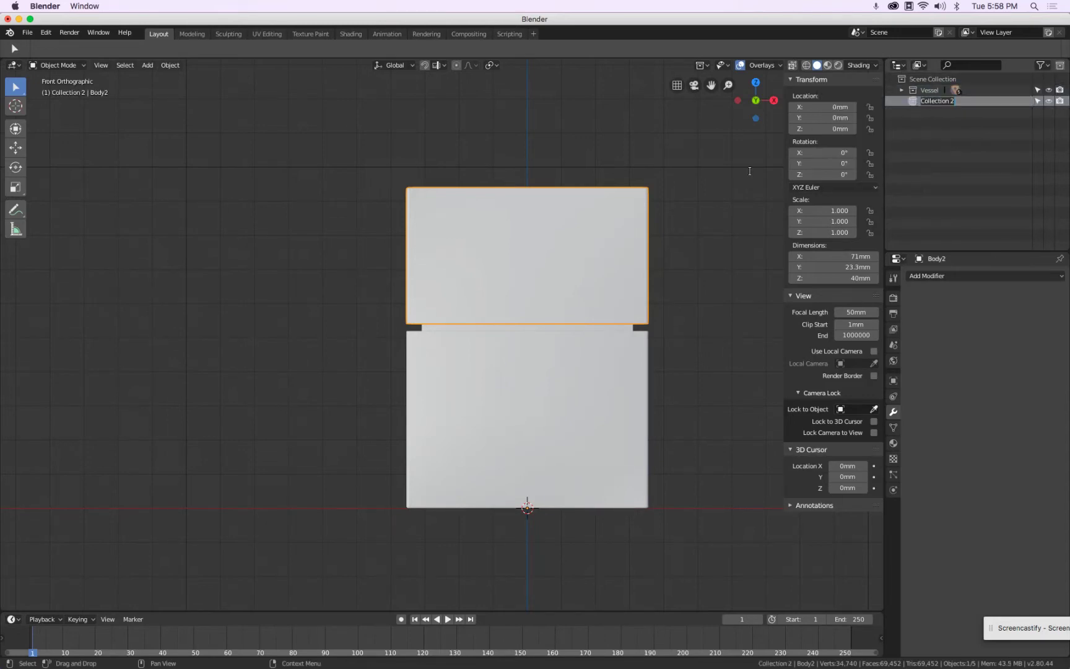
text(Structure)
key(Return)
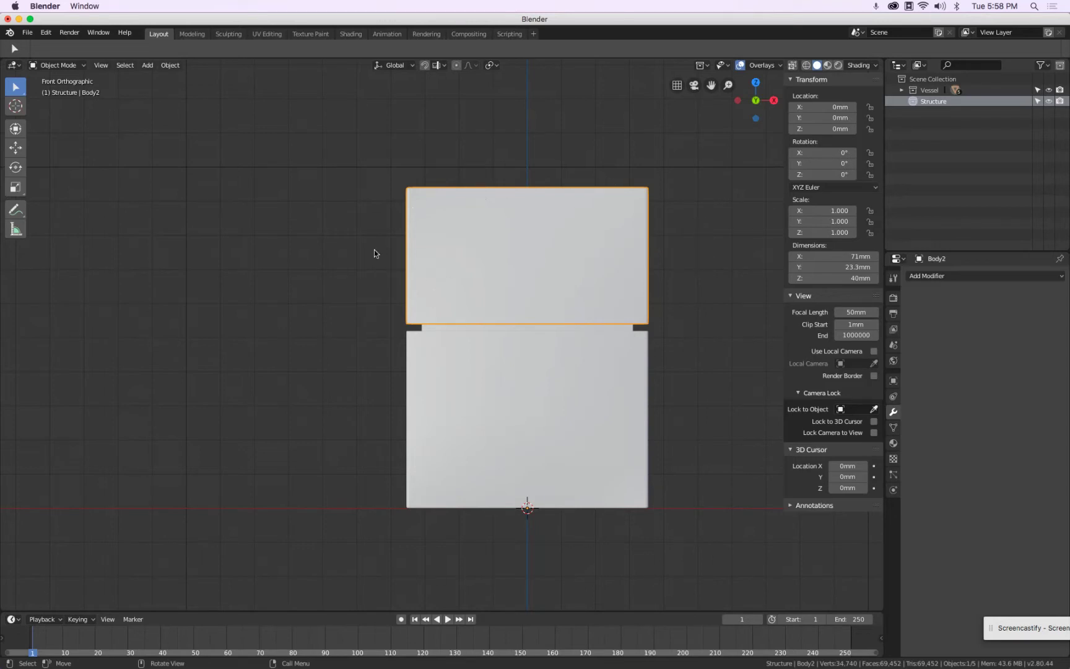
Snap the 3D cursor to the world origin and add a mesh plane there in the Structure collection
middle_drag(293, 225, 546, 171)
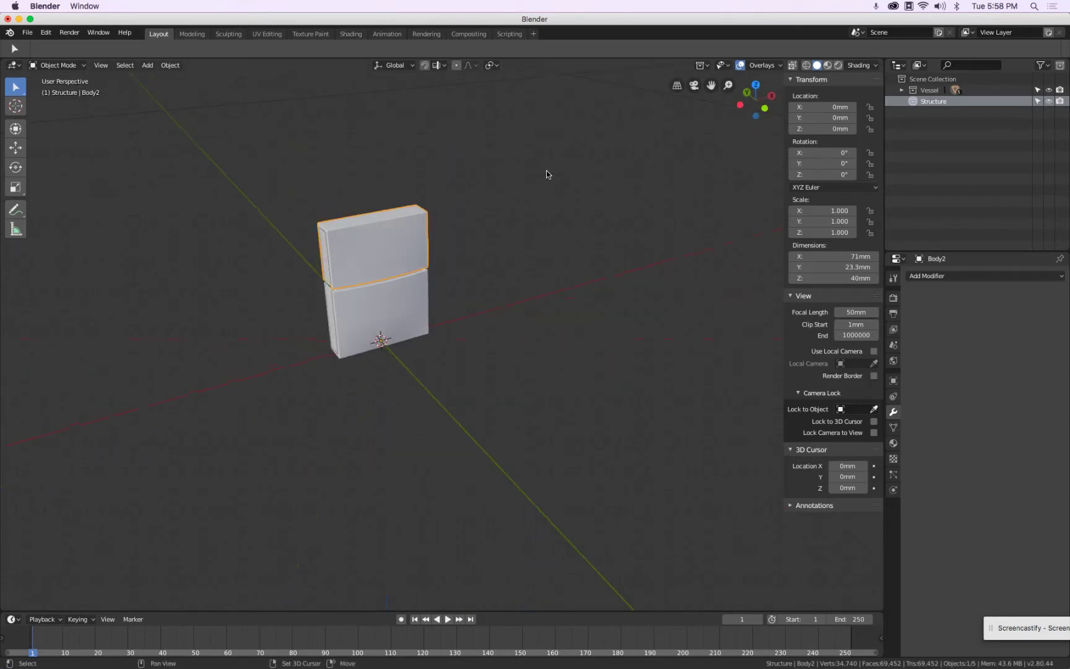
key(shift+s)
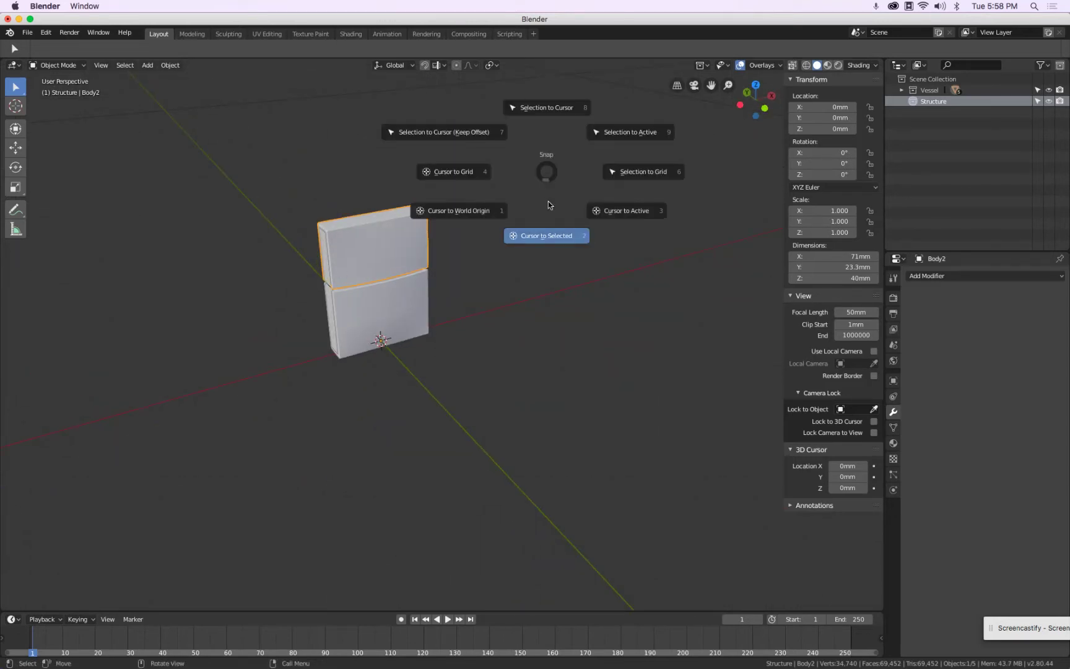
click(486, 210)
key(shift+a)
mouse_move(486, 211)
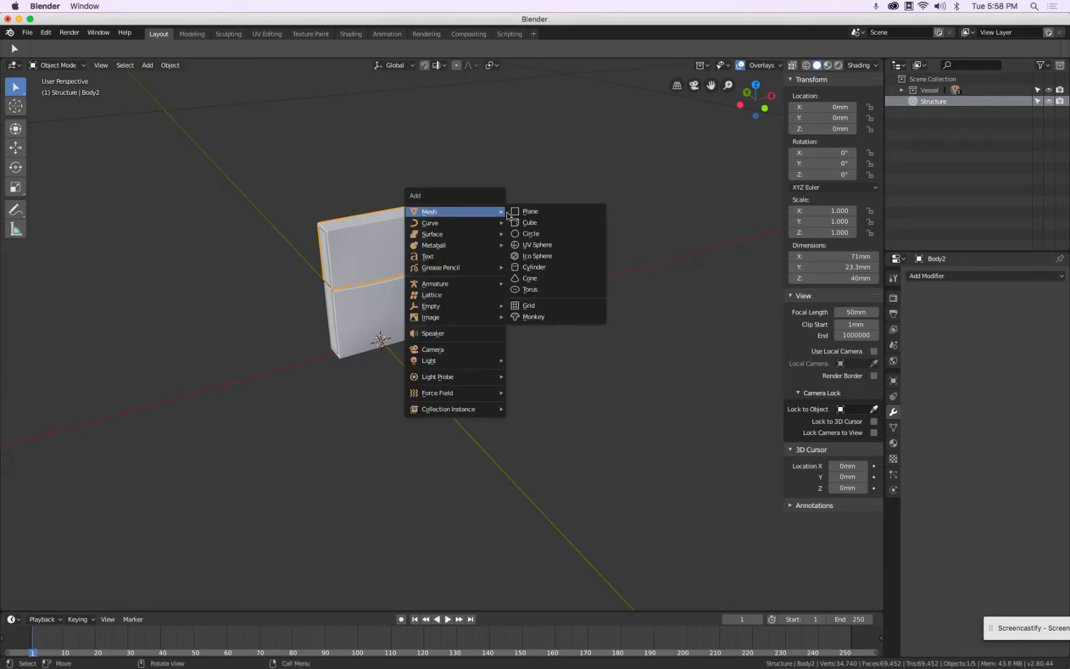
click(541, 214)
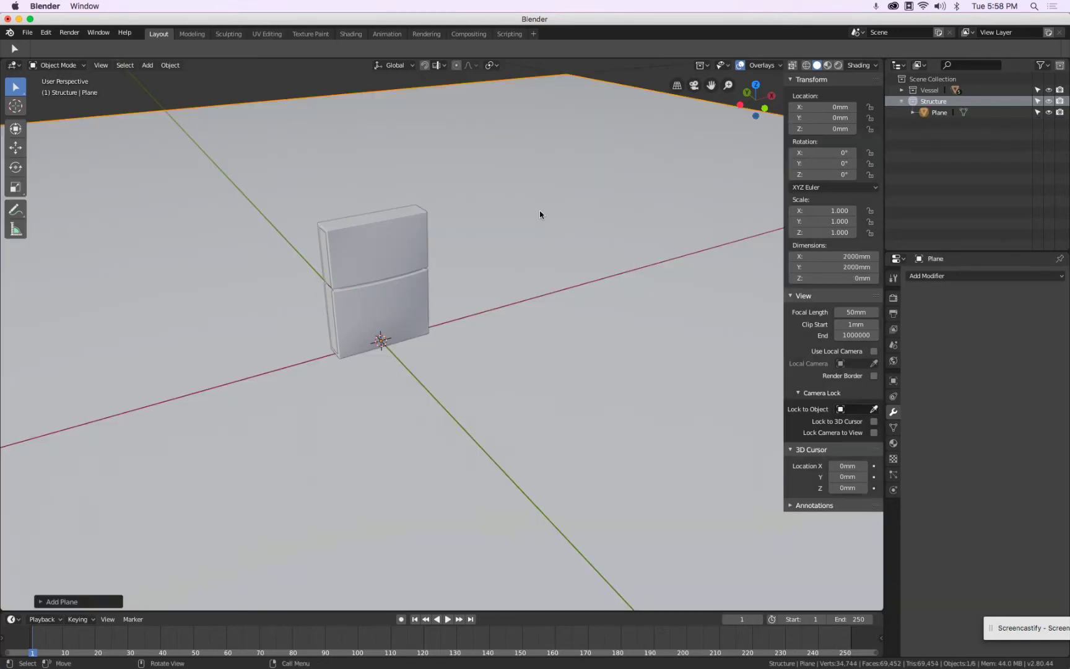
Scale the plane's mesh down in Edit Mode to about 3.82 mm square, with wireframe shading on
key(Tab)
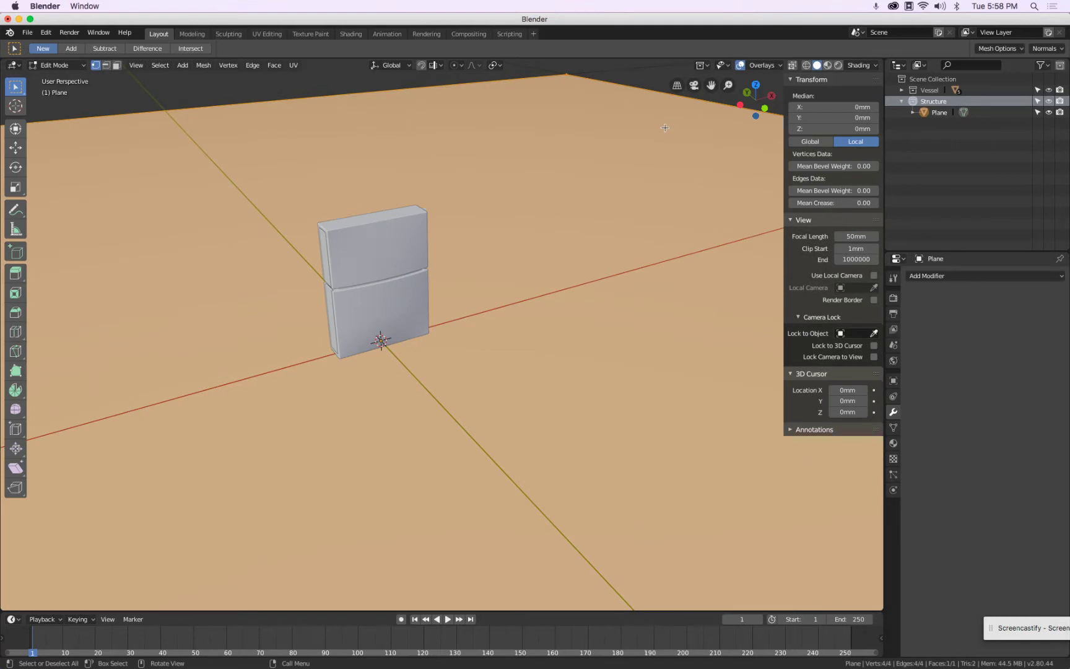
key(s)
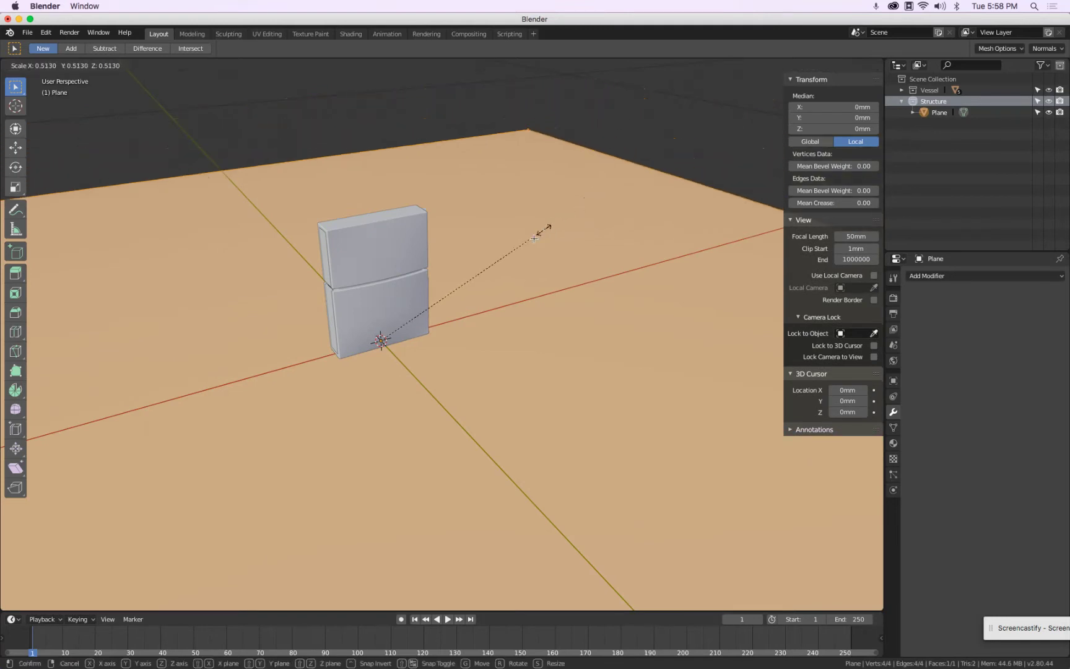
click(393, 334)
scroll(393, 334, up, 5)
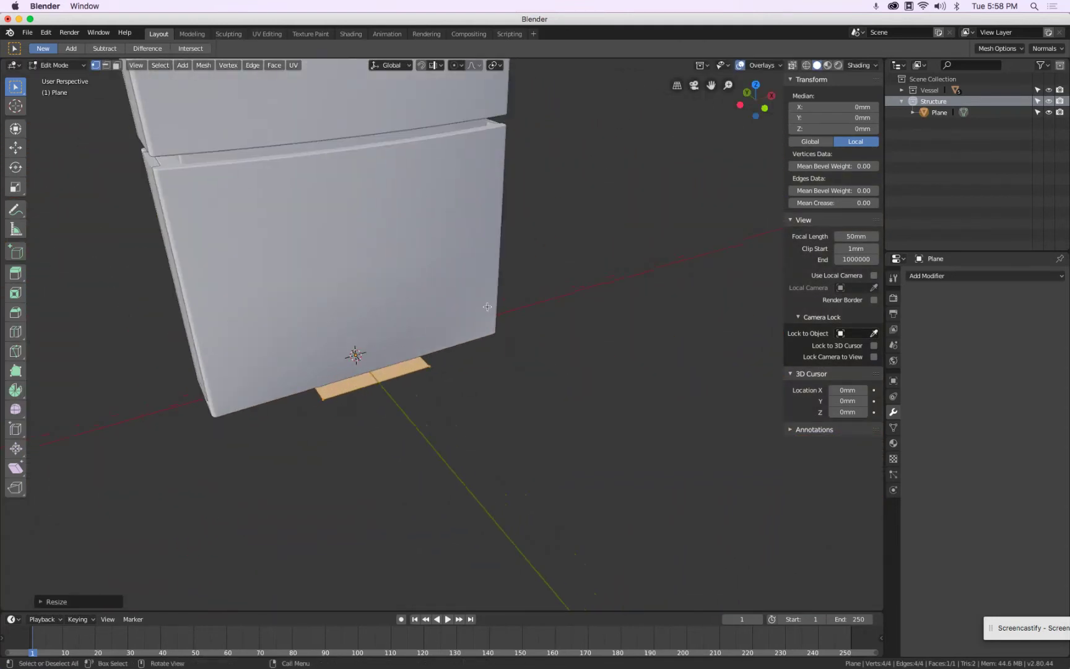
key(shift+z)
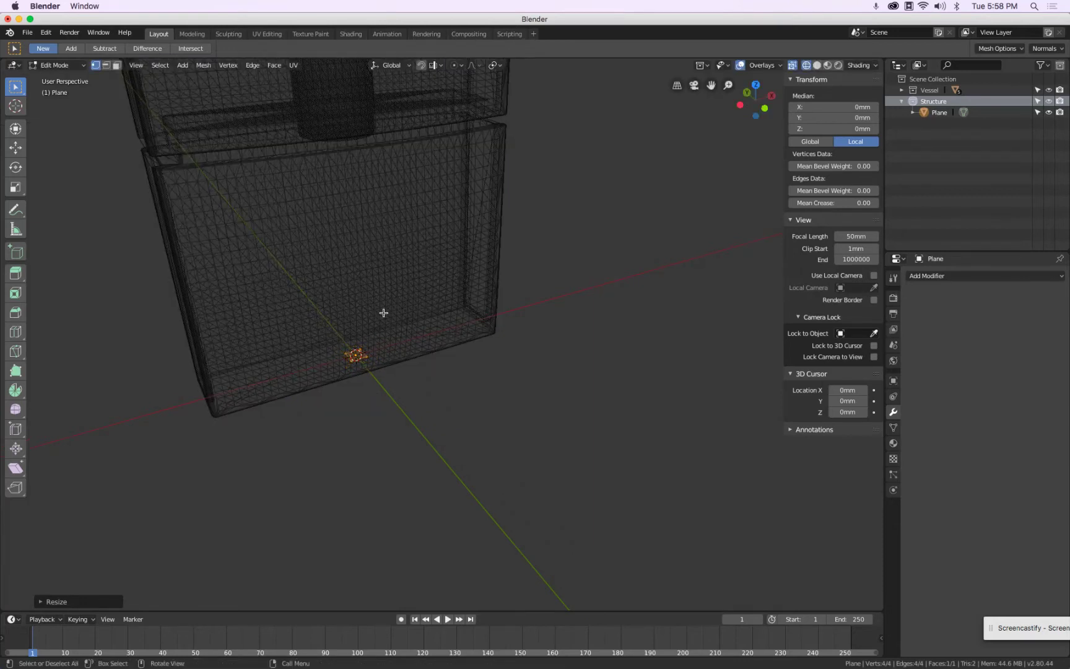
key(Tab)
key(Tab)
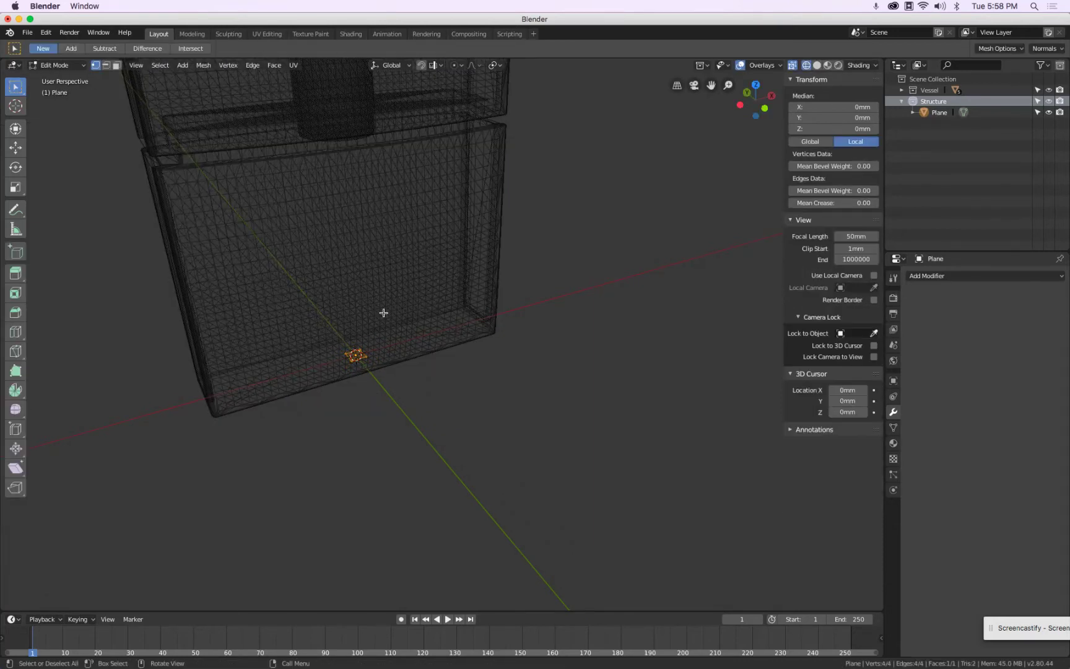
Rotate the plane's mesh 90° about the X axis so it stands upright, and return to Object Mode in front view
text(rx)
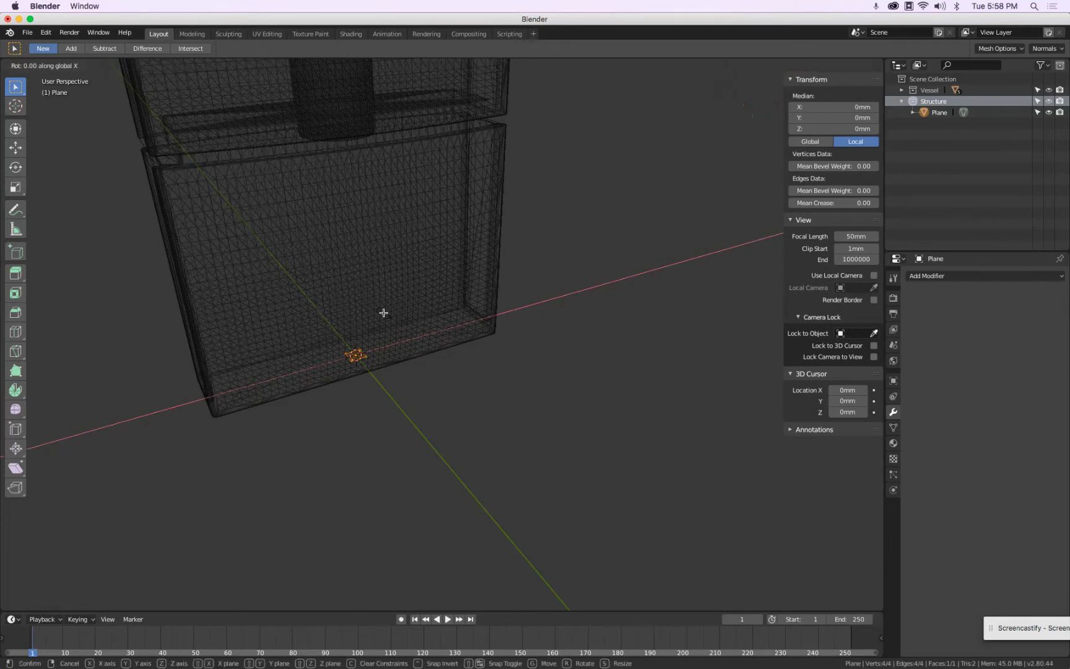
text(90)
key(Return)
key(KP_1)
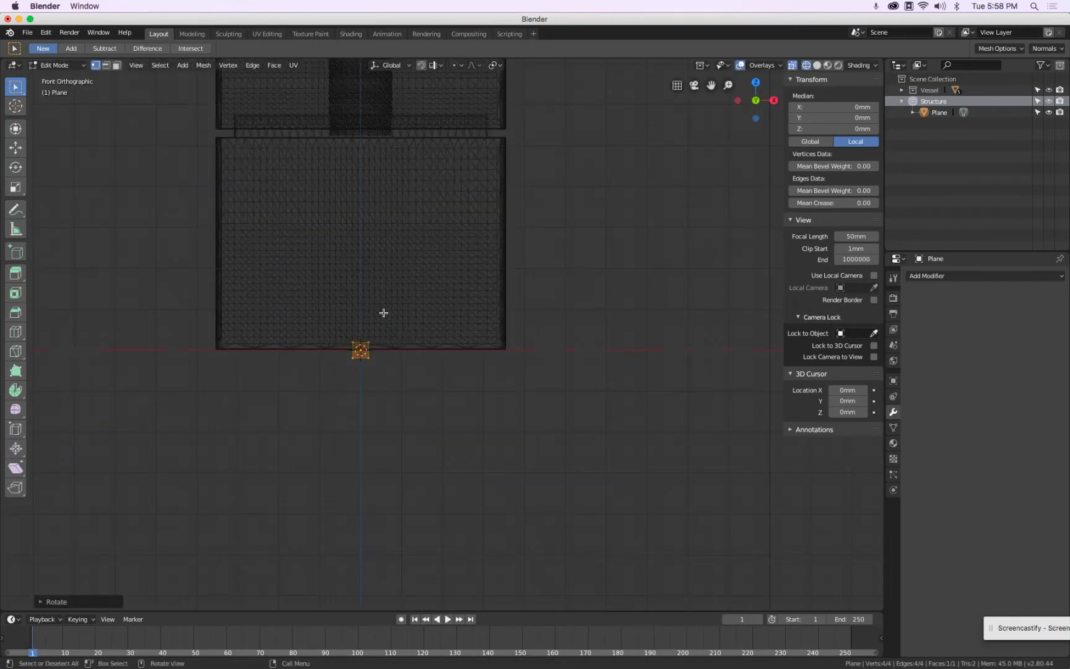
key(KP_3)
key(Tab)
key(KP_1)
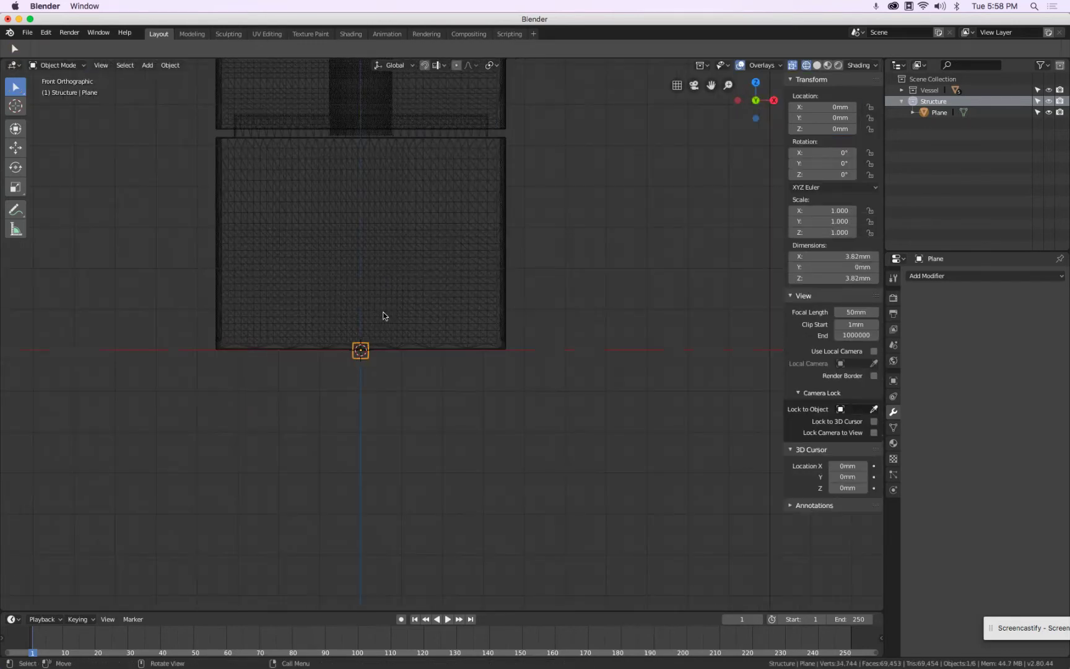
Move the small plane in front view to the cap's upper-left corner, at about X -31.2 mm, Z 89.6 mm
scroll(384, 311, down, 5)
scroll(384, 311, up, 3)
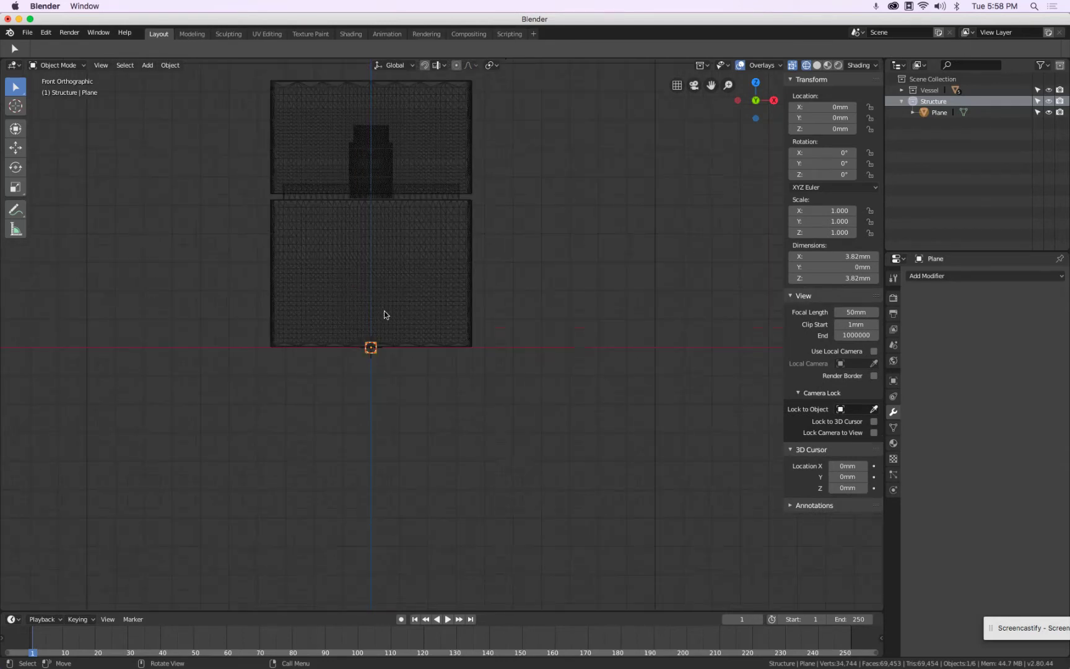
shift+middle_drag(384, 311, 419, 525)
key(g)
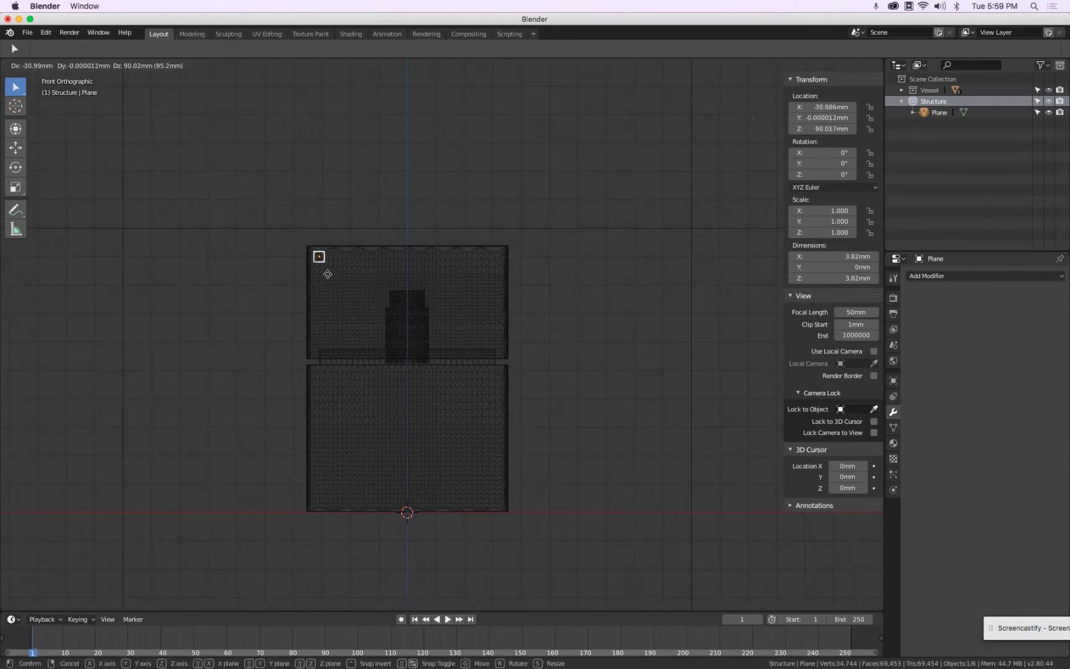
click(328, 275)
scroll(316, 264, up, 5)
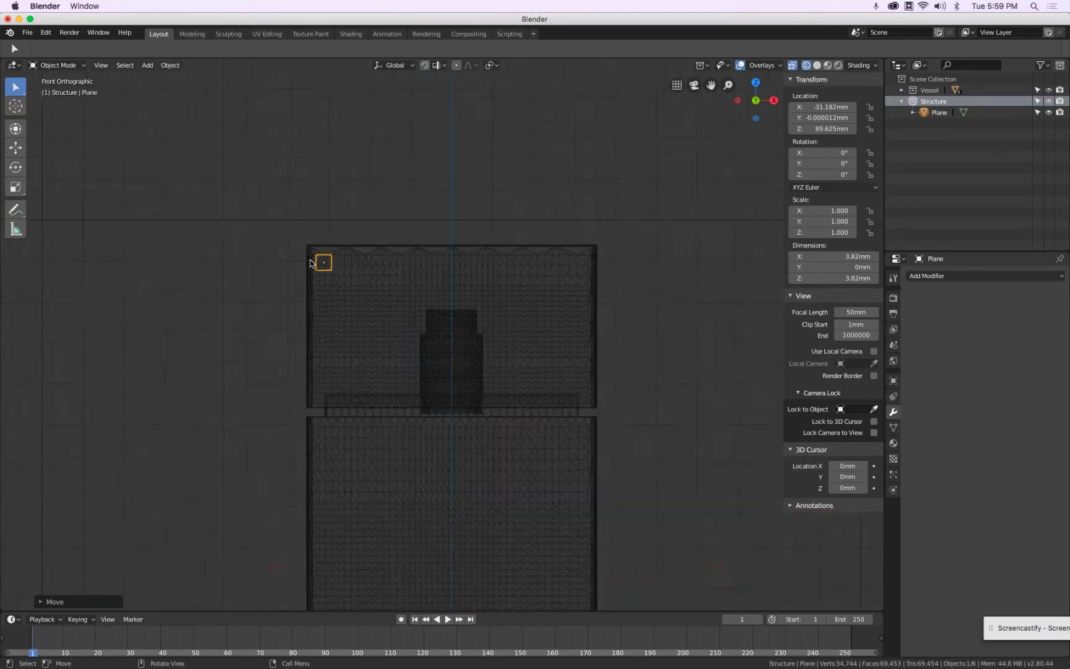
Move the plane in top view out in front of the bottle, to about X -32 mm, Y -12.7 mm, and restore solid shading
scroll(312, 267, down, 4)
key(KP_7)
key(g)
click(321, 354)
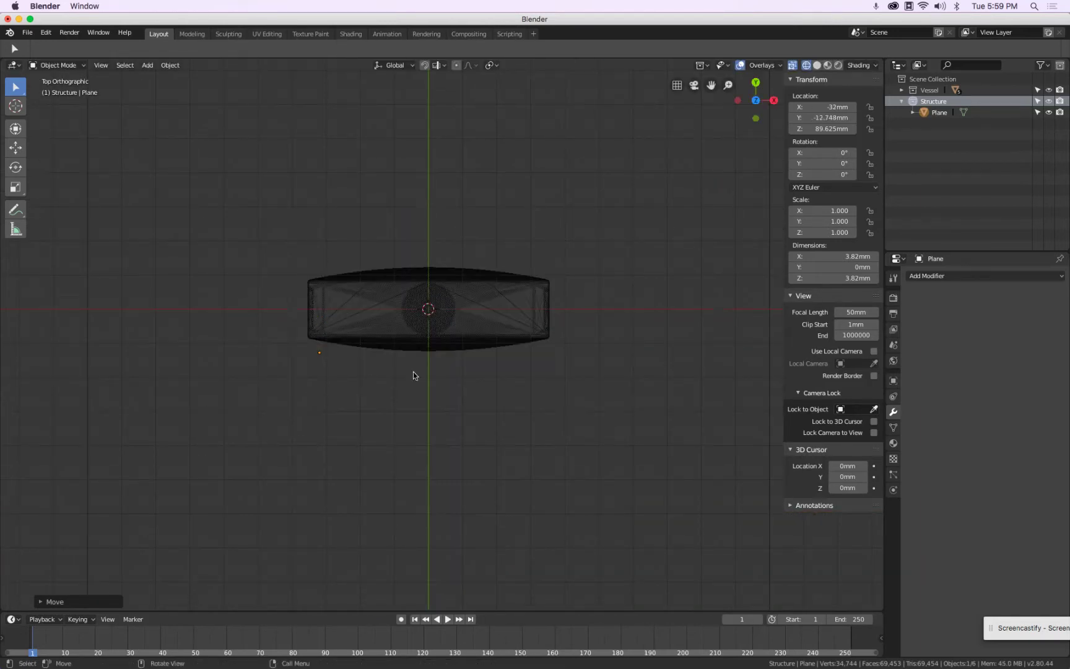
middle_drag(445, 373, 454, 346)
key(shift+z)
key(KP_1)
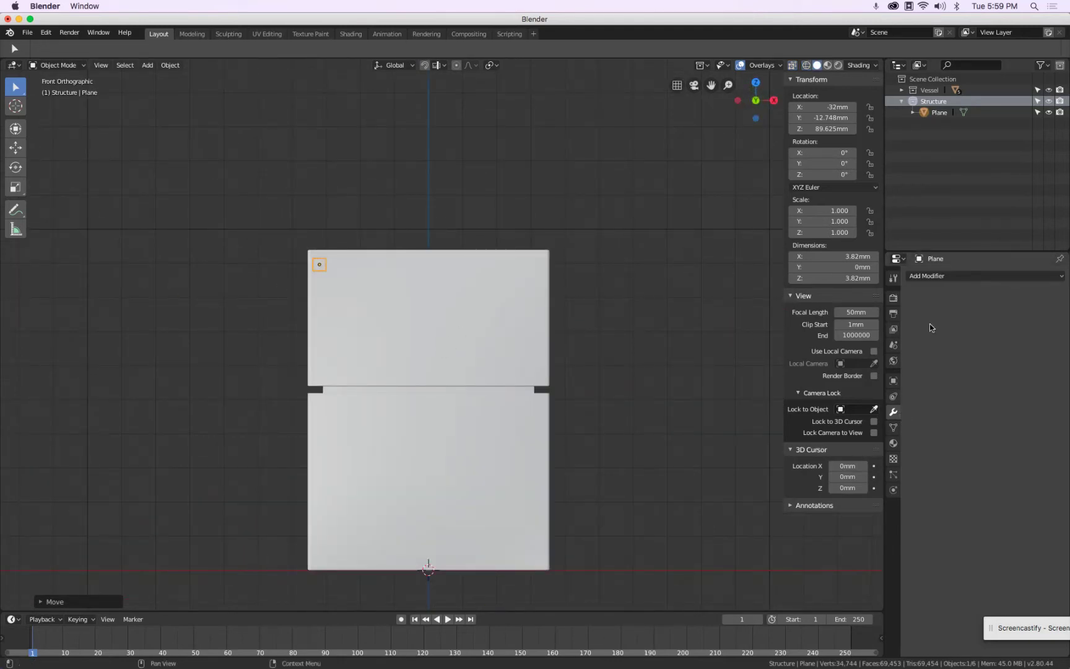
Add an Array modifier to the plane with a count of 30
click(939, 277)
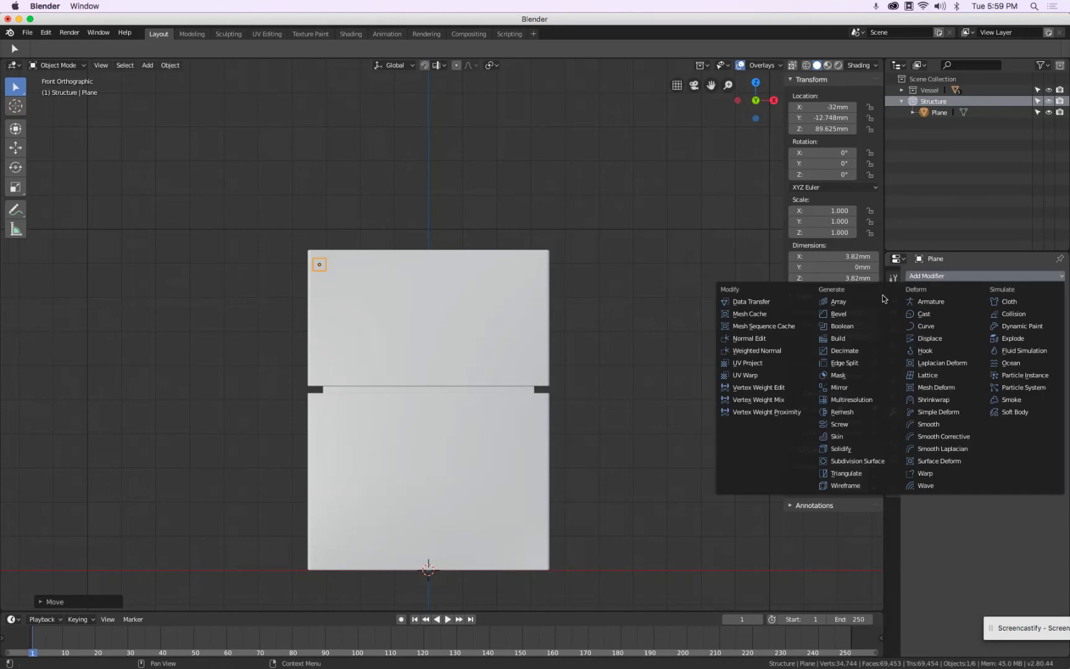
click(842, 302)
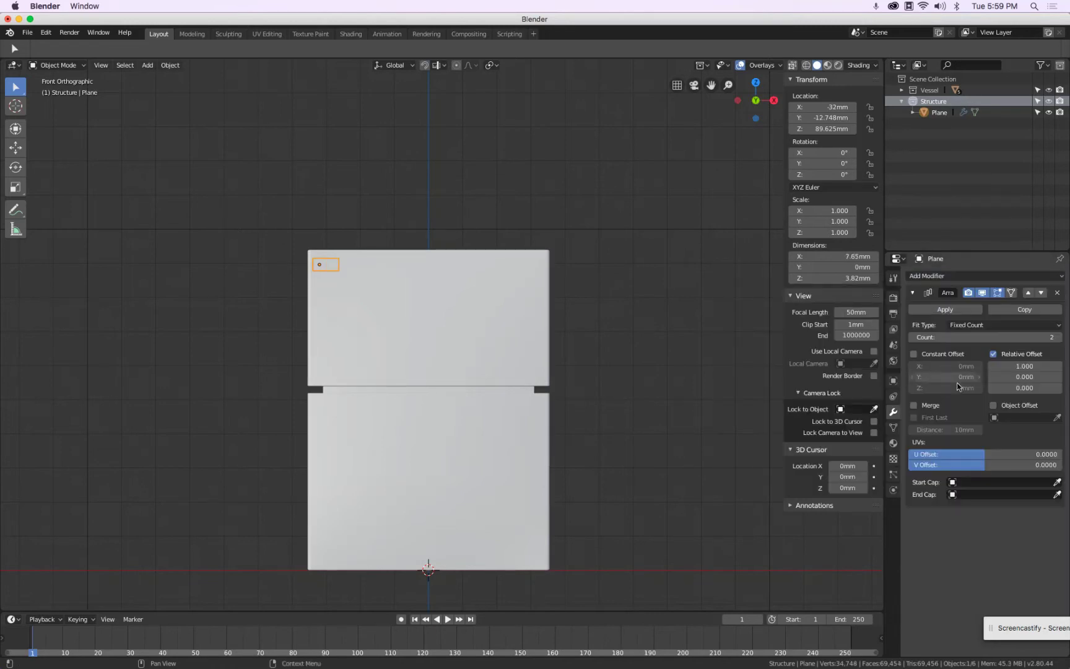
click(979, 337)
text(3)
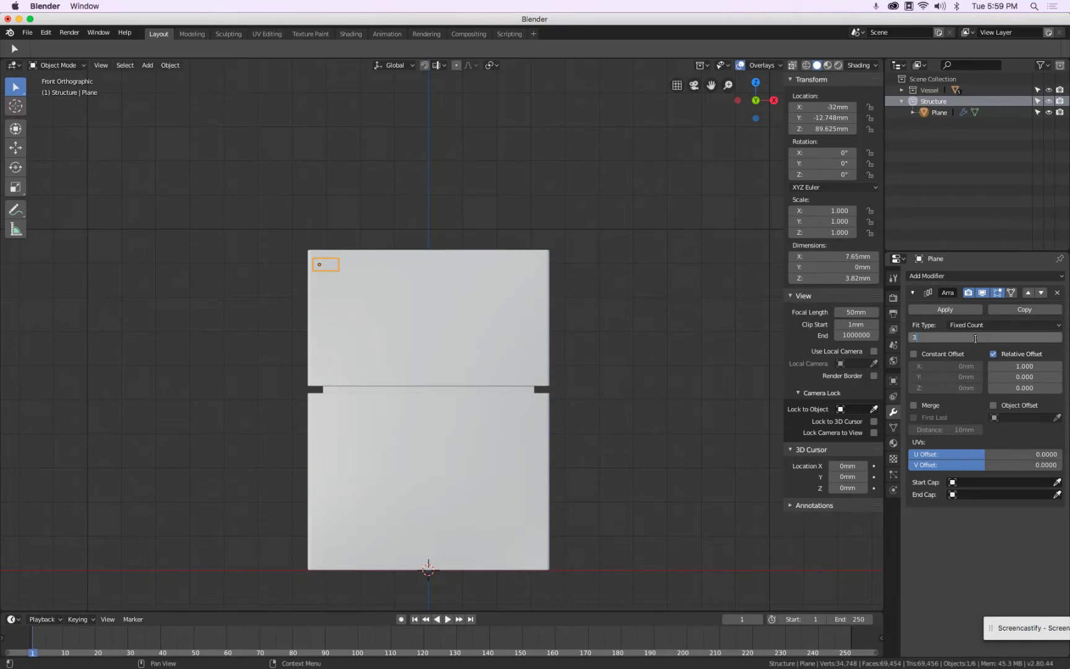
text(0)
key(Return)
scroll(686, 220, up, 1)
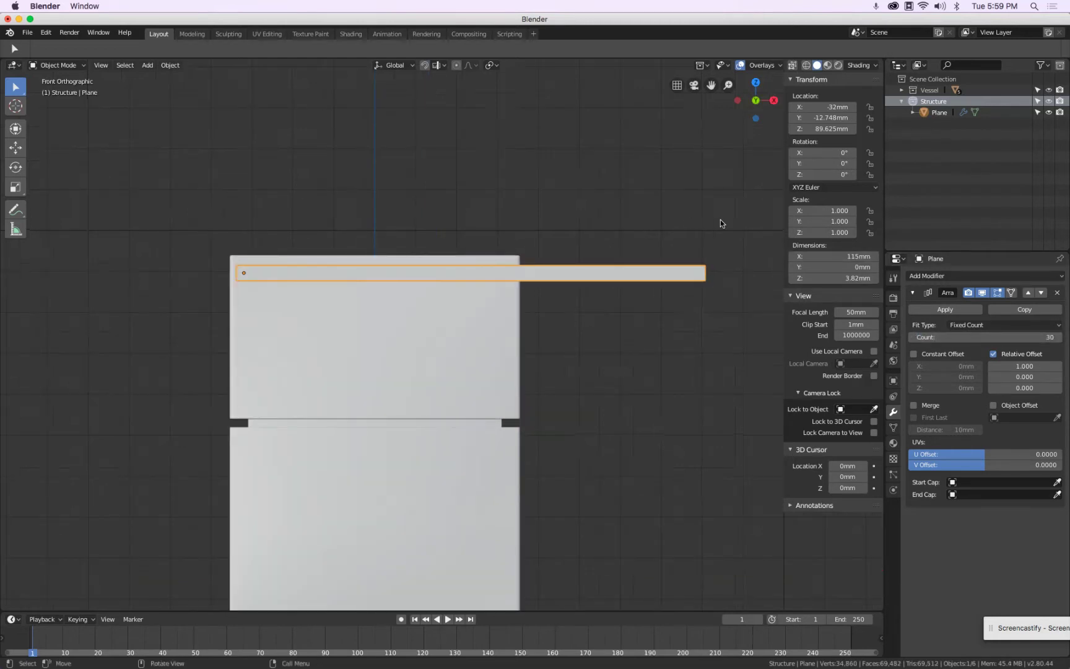
Scale the arrayed row by about 0.578 so it fits within the cap's width
key(s)
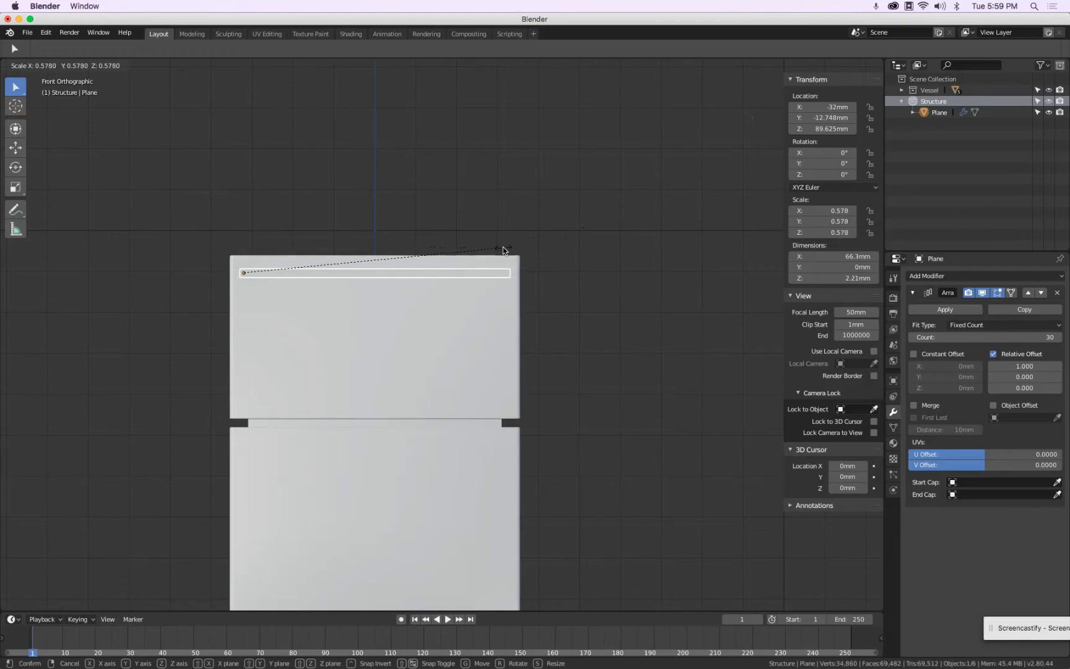
click(502, 247)
scroll(288, 271, up, 3)
scroll(288, 271, down, 2)
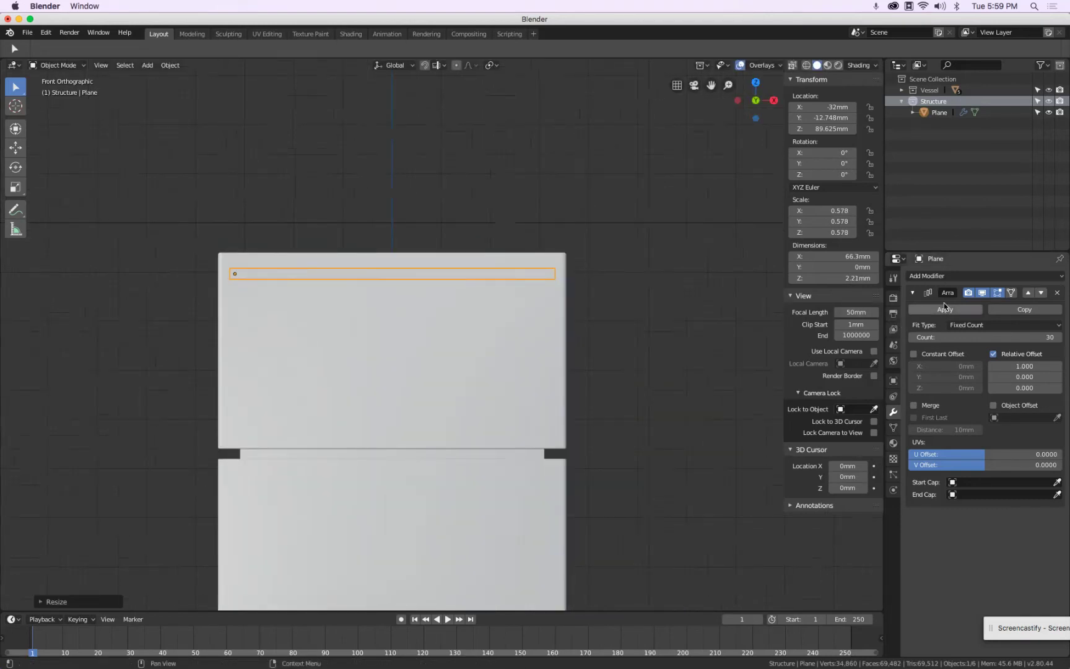
Add a second Array modifier with a relative offset of X 0 and Z -1, collapsing the first one
click(941, 277)
click(840, 301)
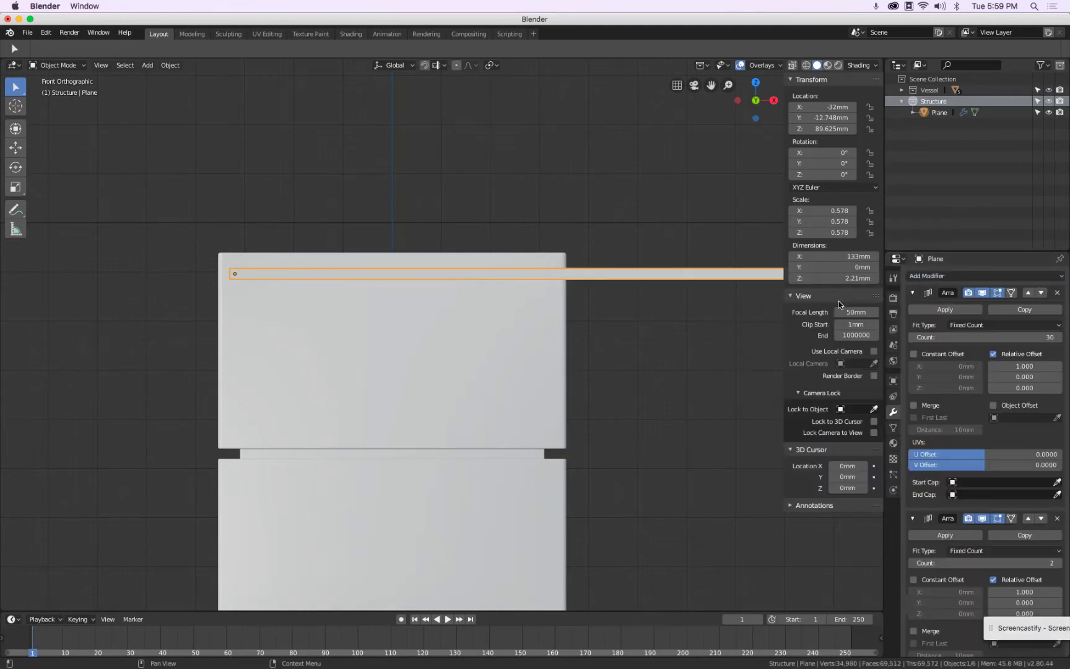
click(914, 294)
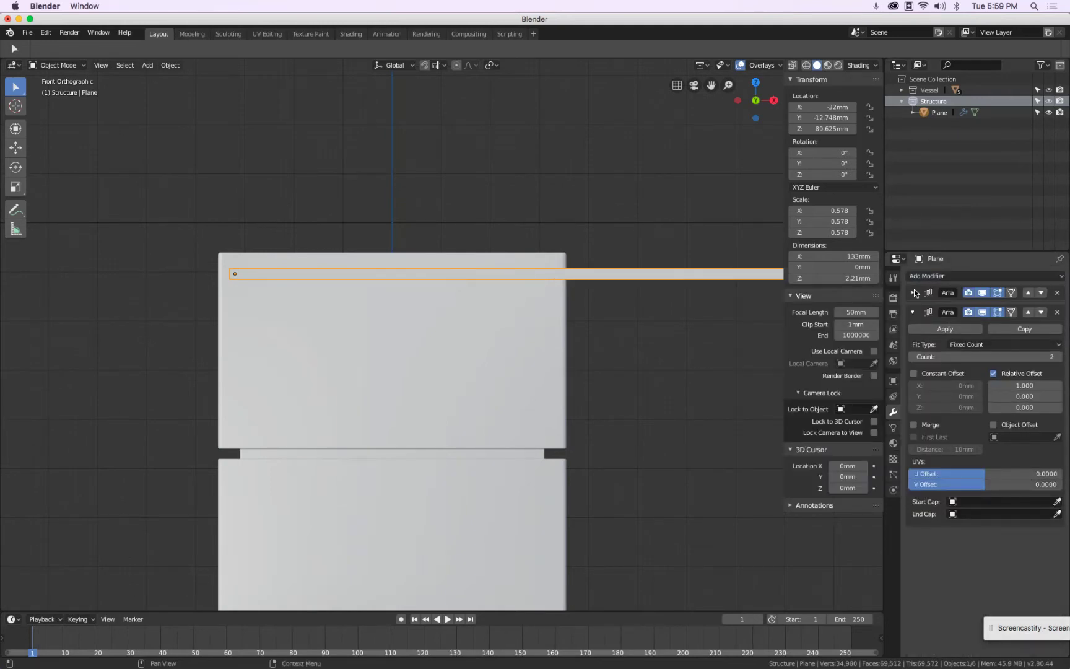
click(1016, 387)
text(0)
key(Tab)
key(Tab)
text(0.0)
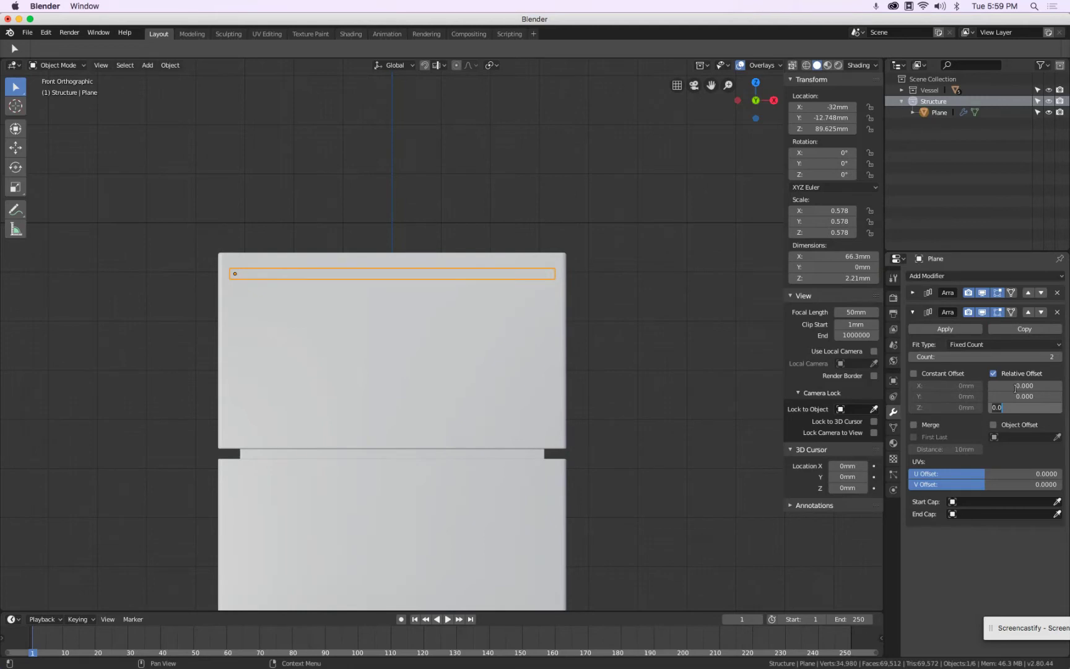
text(-1)
key(Return)
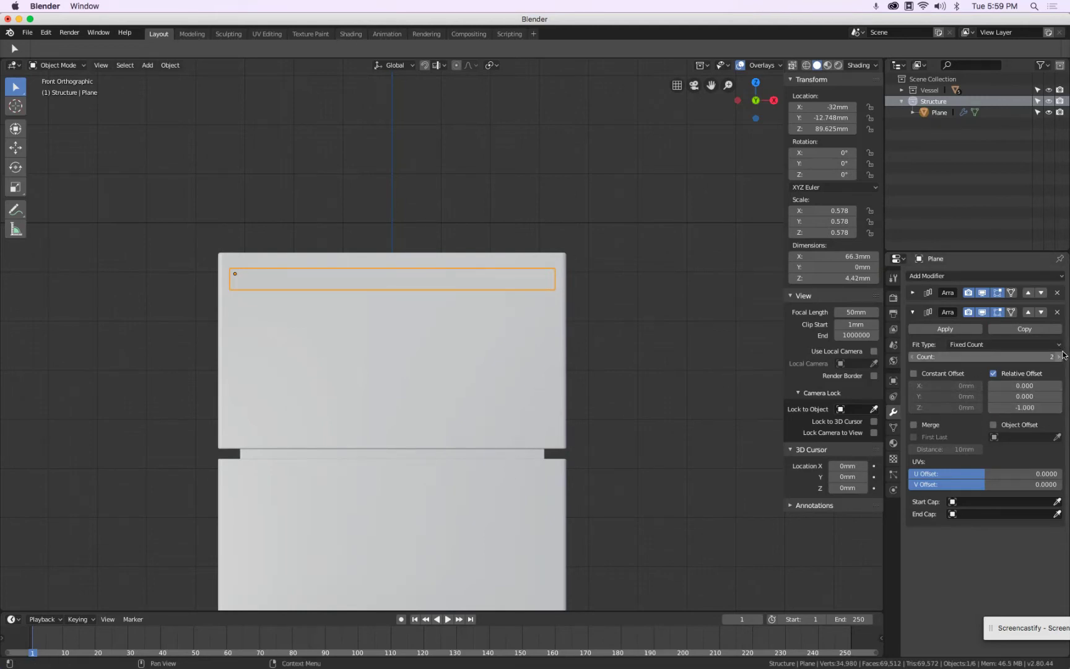
Raise the second Array modifier's count to 16 so the rows cover the cap's height
ctrl+scroll(1059, 358, up, 10)
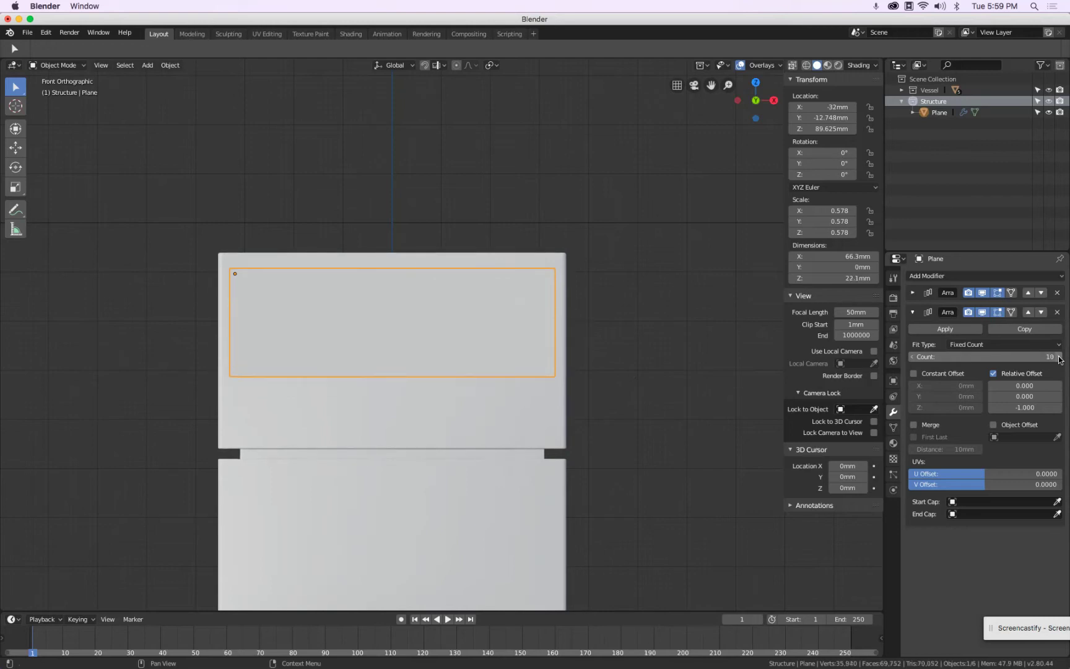
ctrl+scroll(1059, 359, up, 3)
ctrl+scroll(1059, 359, up, 1)
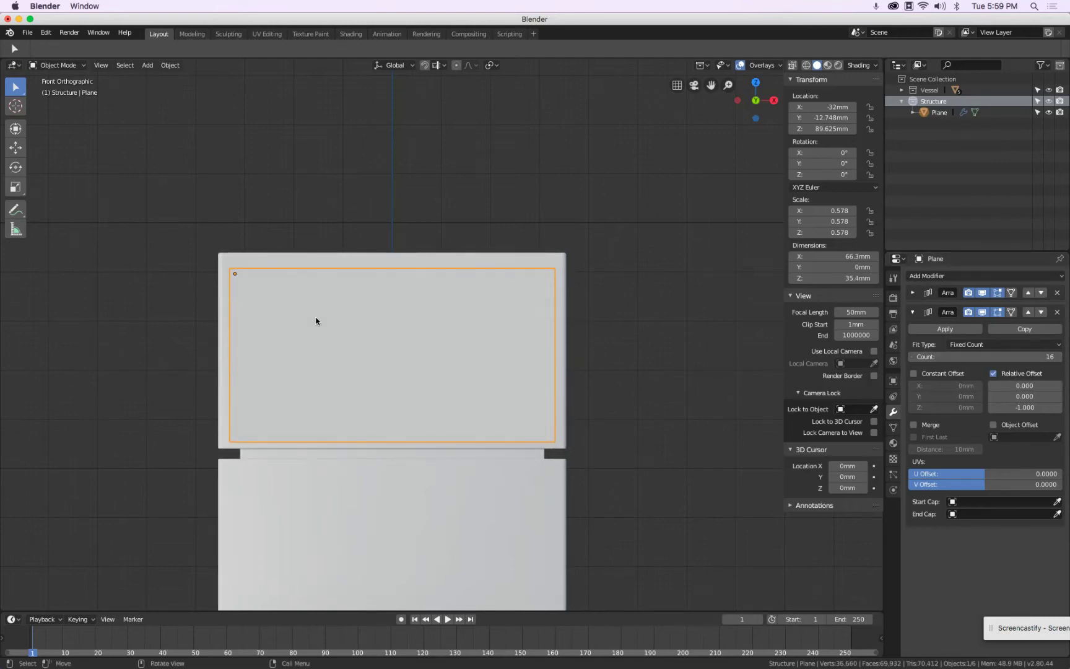
Move the plane grid up by about 1.7 mm on the cap's front
scroll(307, 318, up, 1)
scroll(288, 310, up, 1)
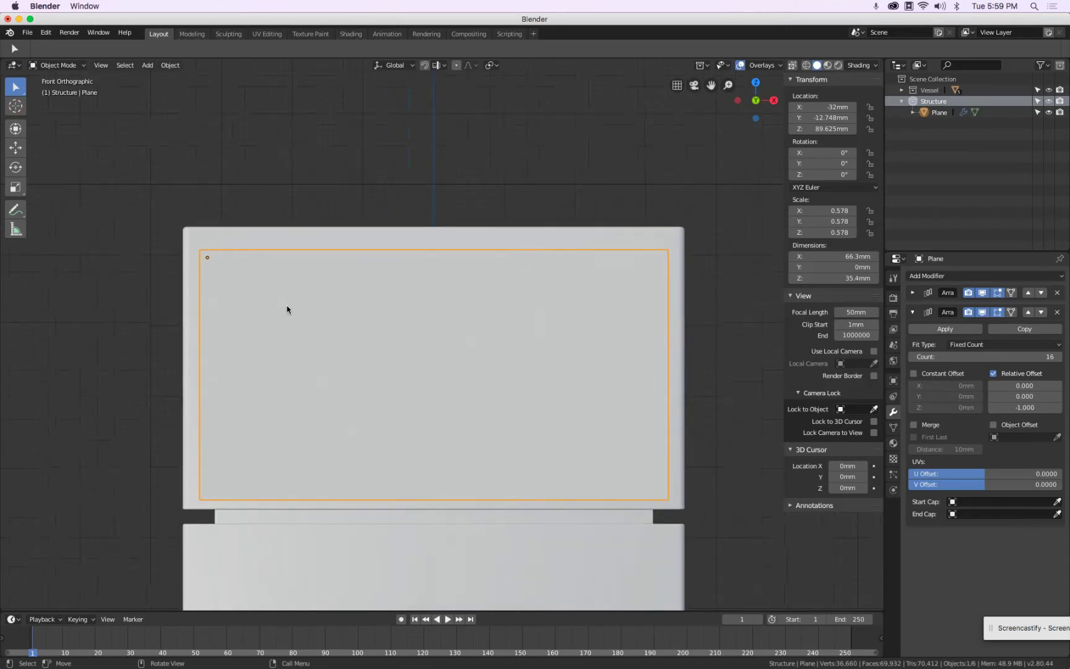
key(g)
key(Escape)
key(g)
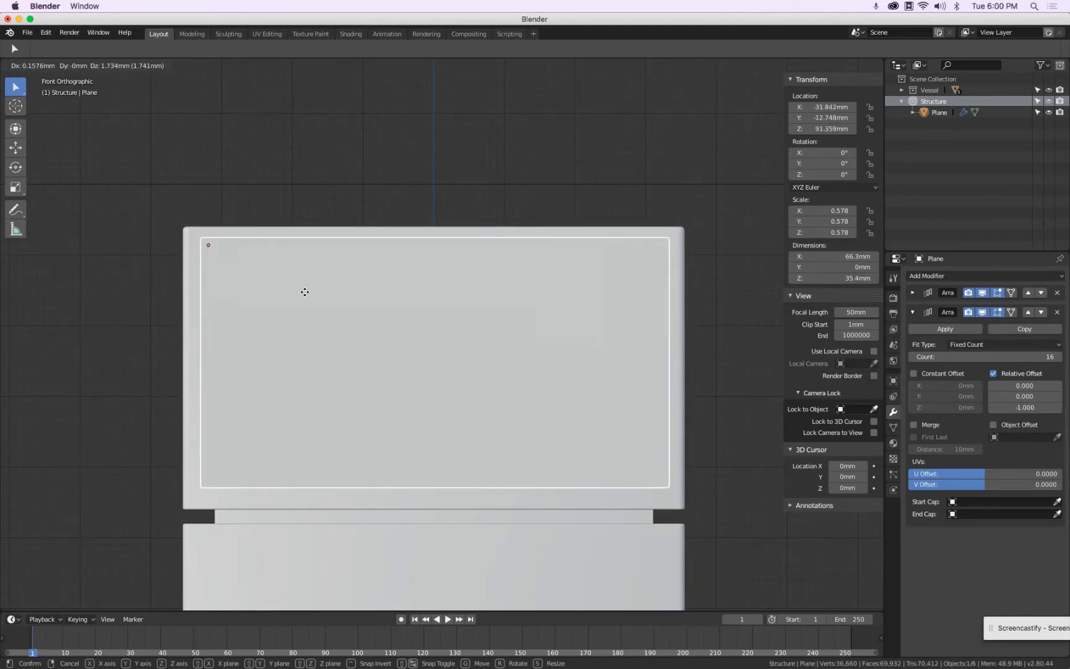
click(304, 291)
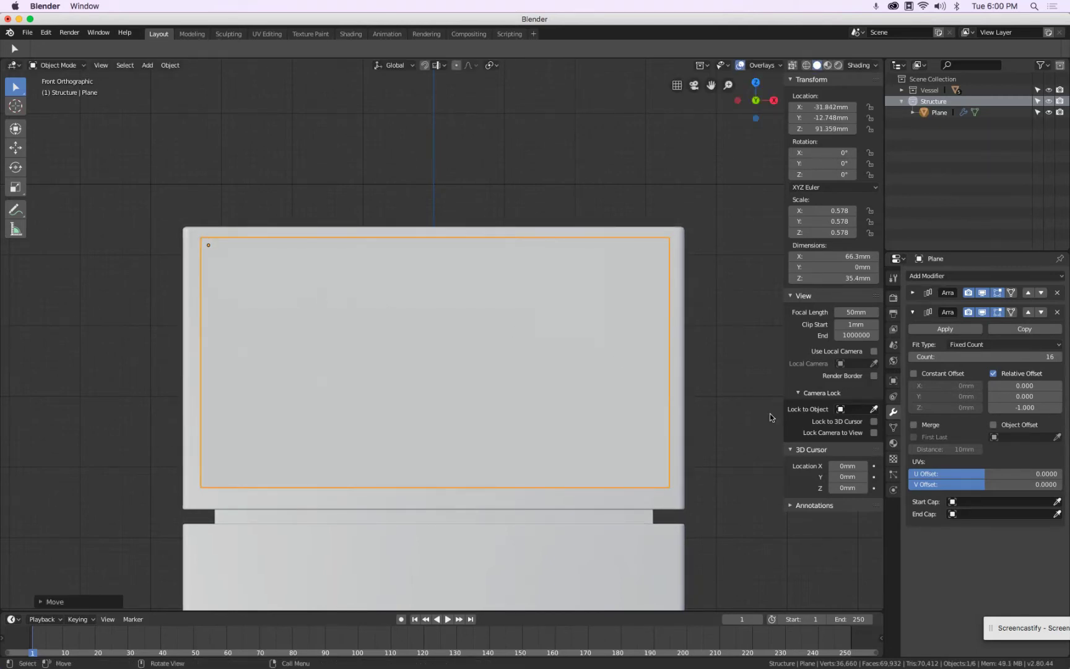
Try a row count of 17, restore it to 16, and lower the grid about 1.1 mm to centre it on the cap
click(1060, 358)
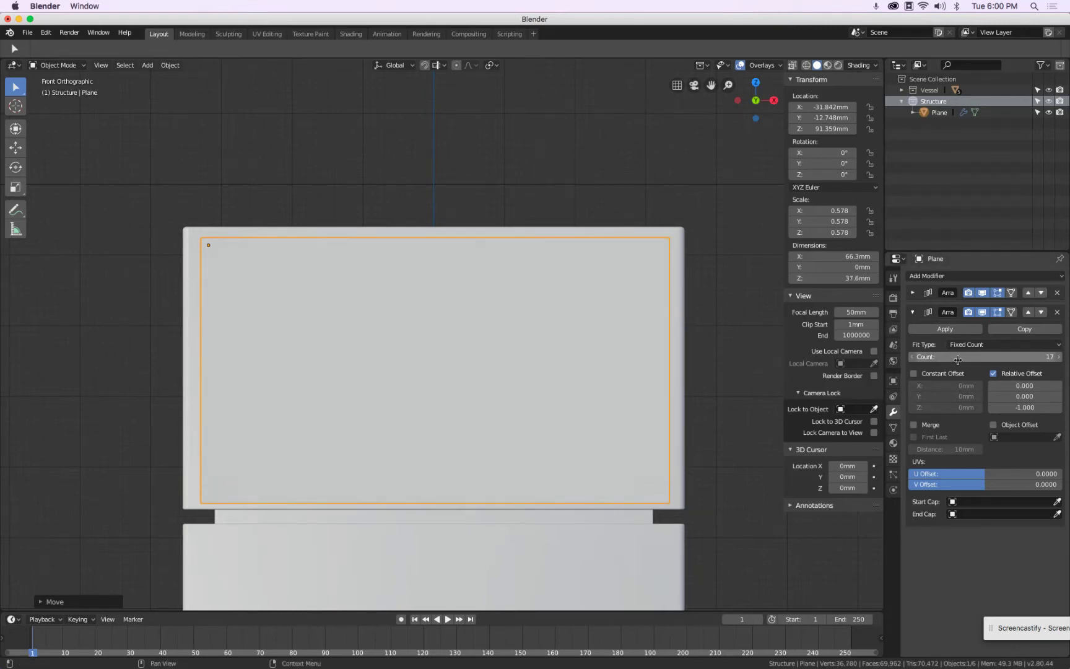
click(913, 358)
key(g)
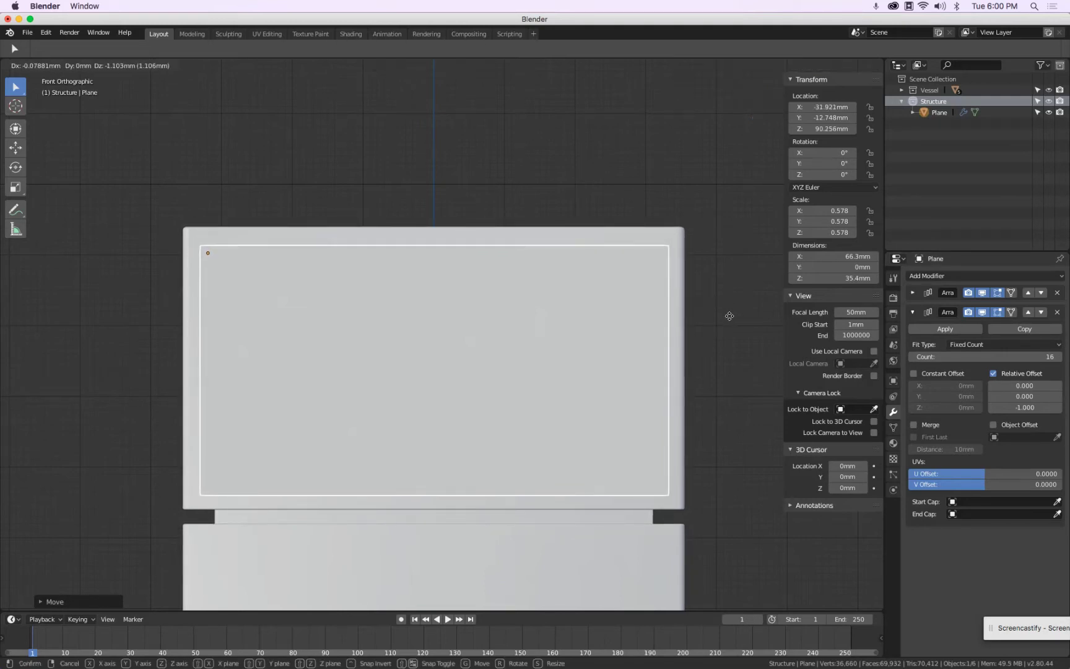
click(730, 316)
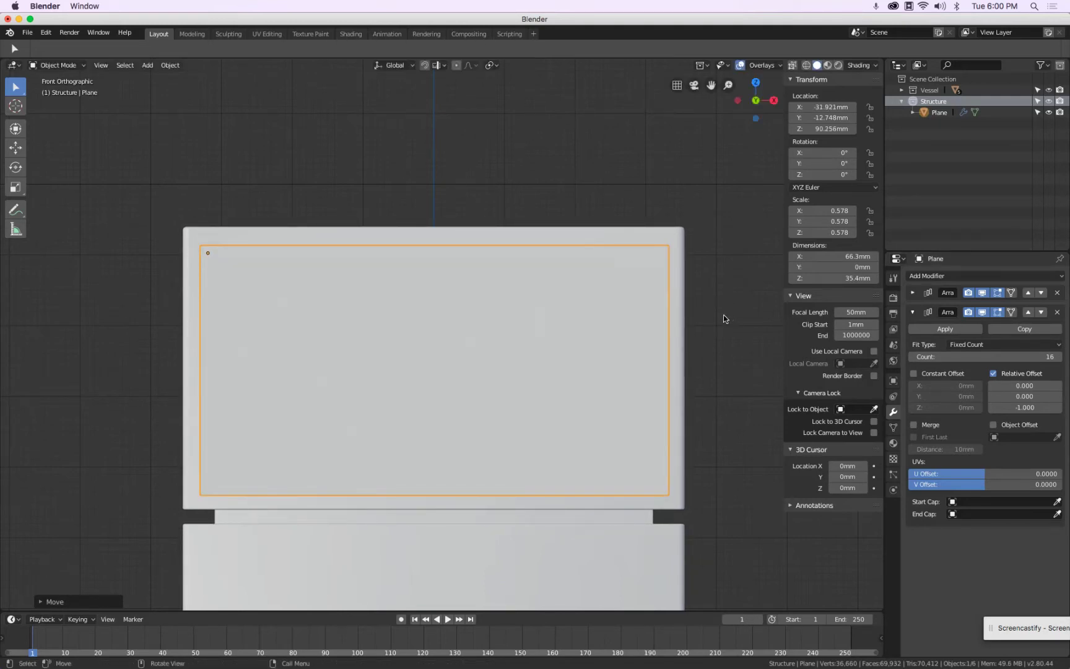
Raise the plane grid about 0.55 mm along Z on the cap's front
key(g)
key(z)
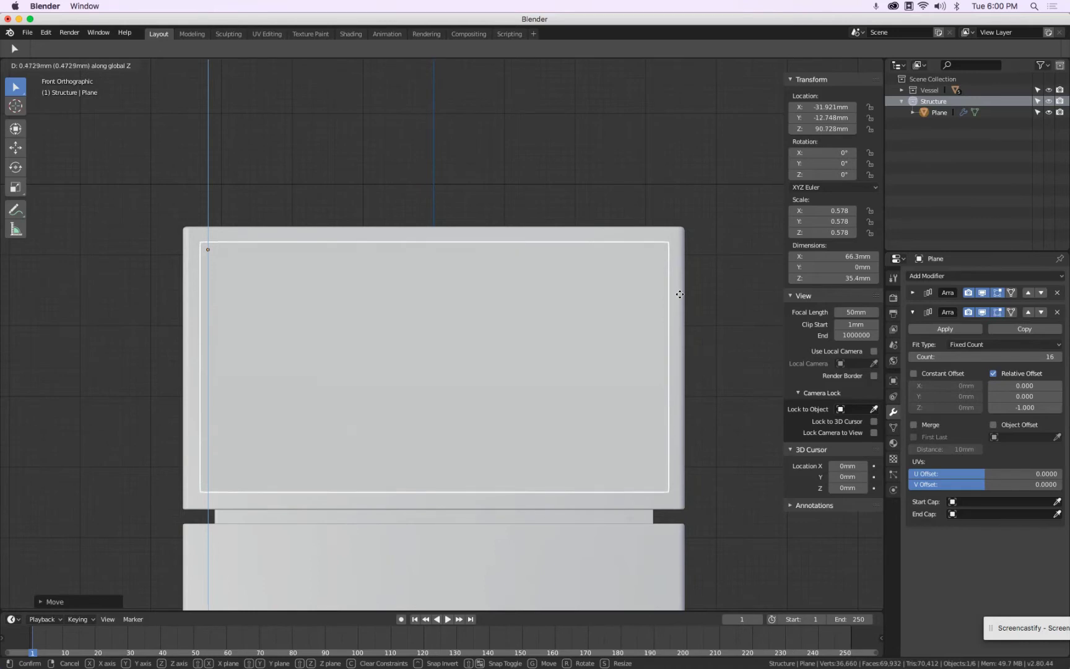
click(680, 294)
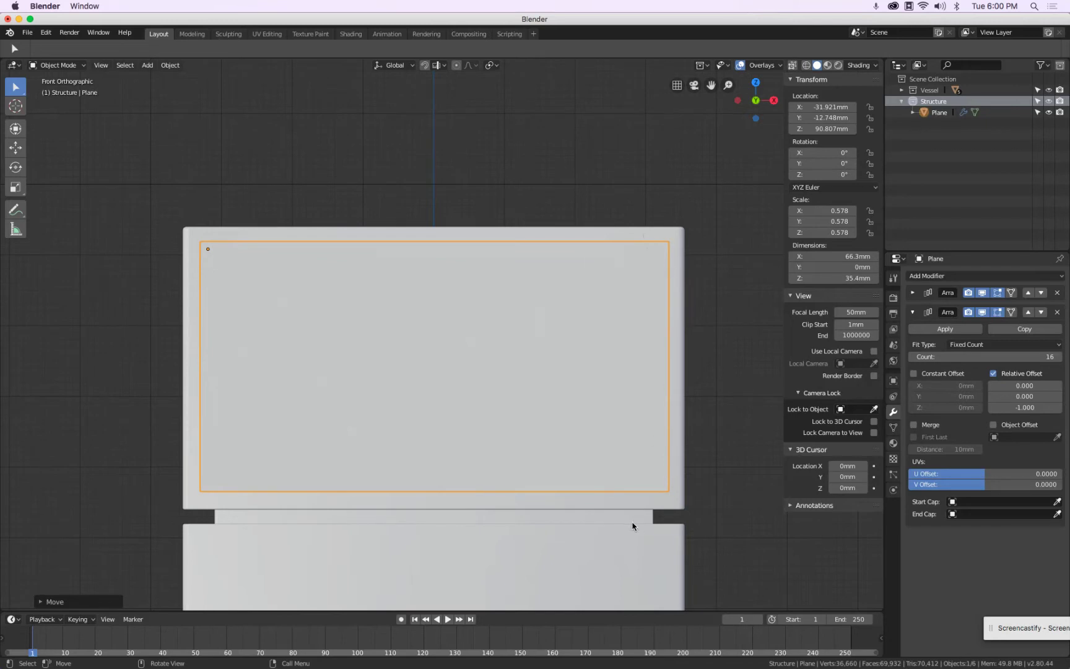
Duplicate the cap's plane grid and place the copy about 41.7 mm lower along Z, on the bottle body's front
shift+middle_drag(717, 397, 707, 275)
scroll(707, 275, down, 4)
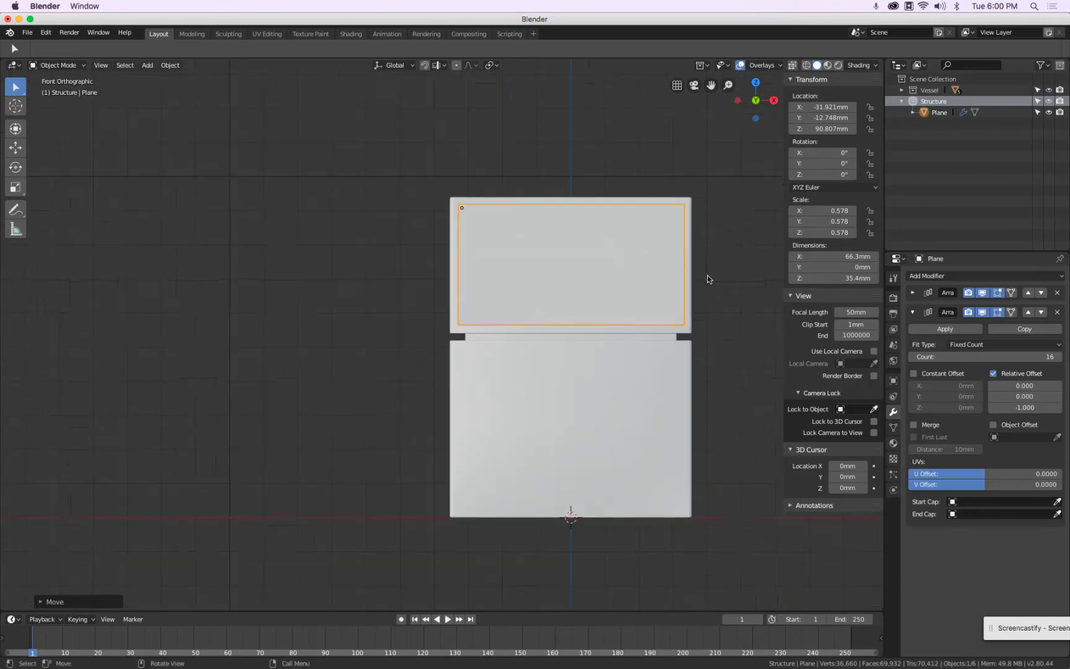
key(shift+d)
key(z)
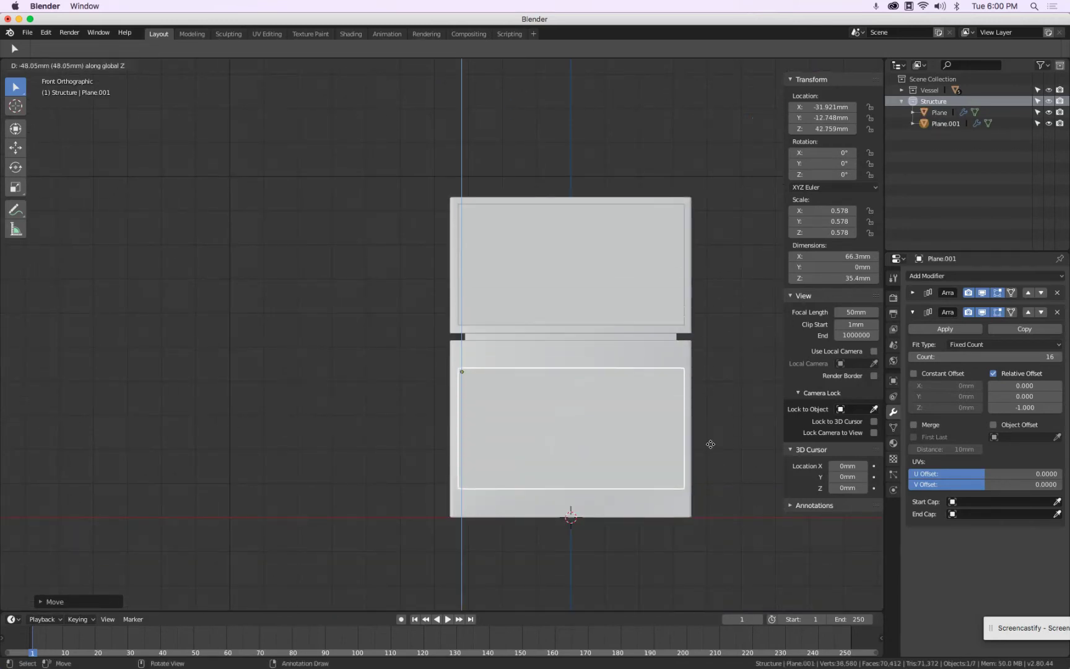
click(715, 417)
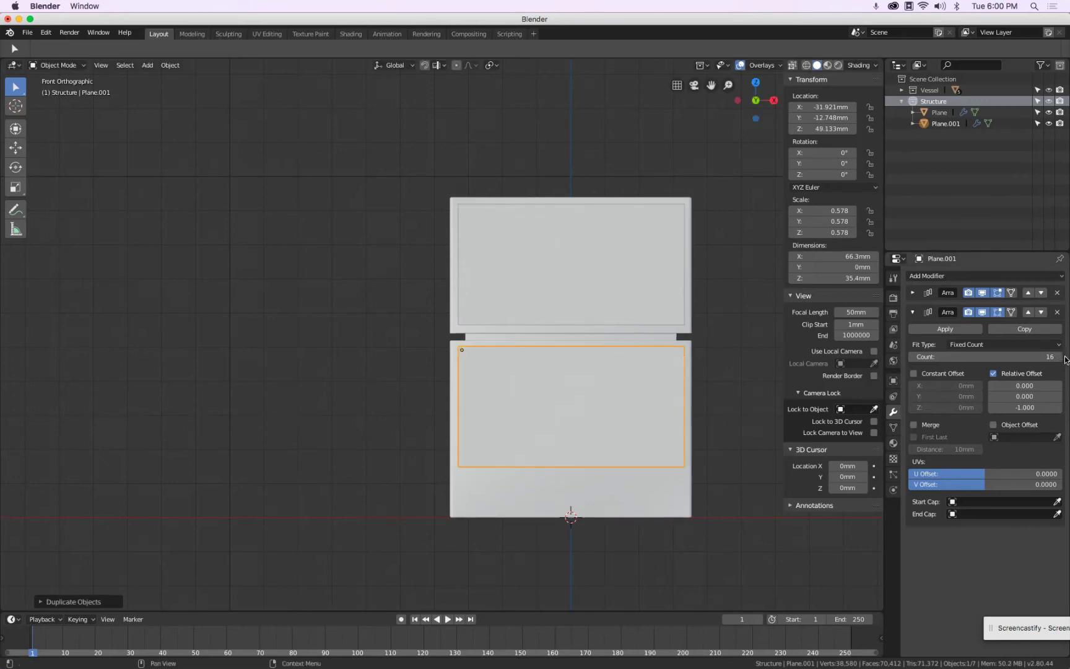
Raise the lower grid's second Array count to 22 so its rows cover the bottle body's height
click(1060, 358)
click(1058, 357)
click(1058, 357)
click(1058, 357)
scroll(713, 384, up, 2)
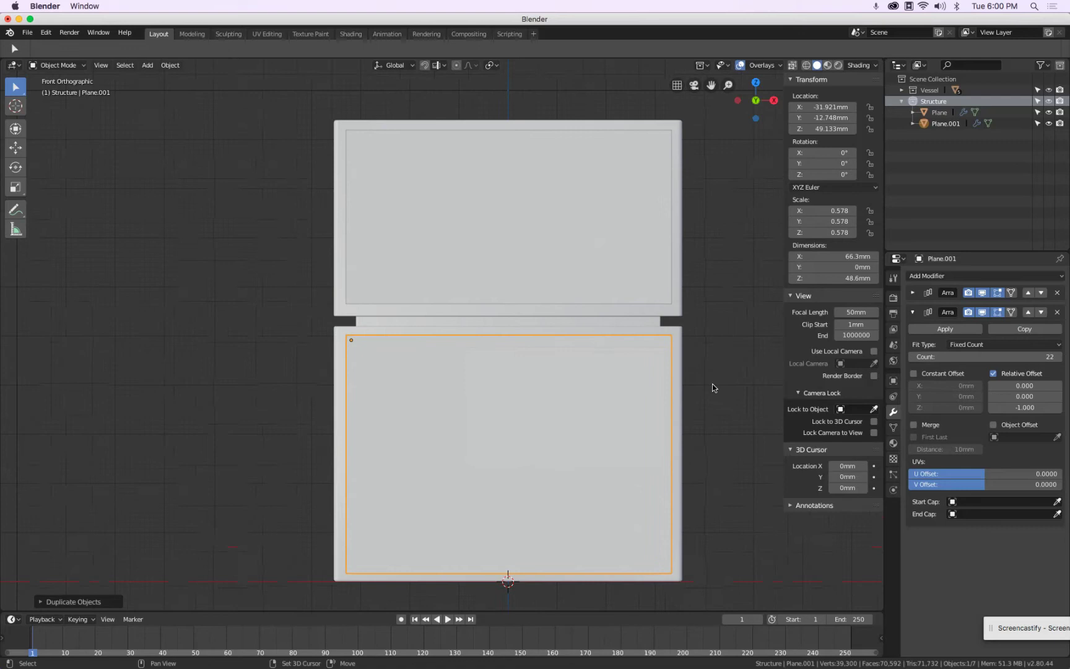
Reduce the lower grid's row count to 21, retrying 22 once, and lower the grid about 0.4 mm to centre it on the body
scroll(720, 318, up, 2)
key(g)
key(z)
click(720, 319)
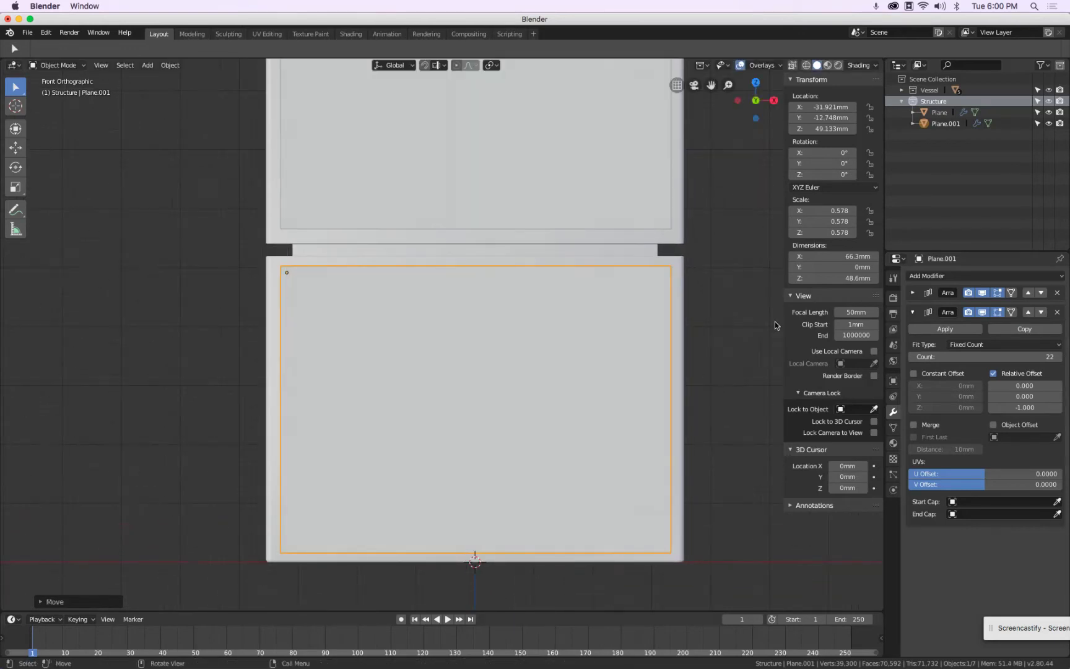
click(909, 357)
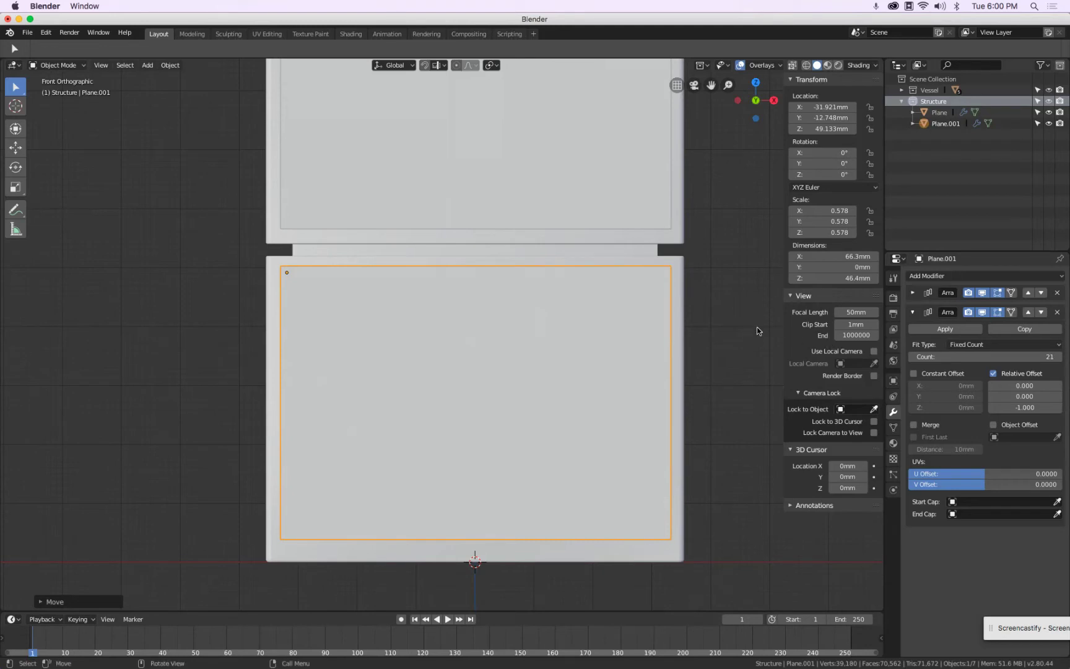
key(g)
key(z)
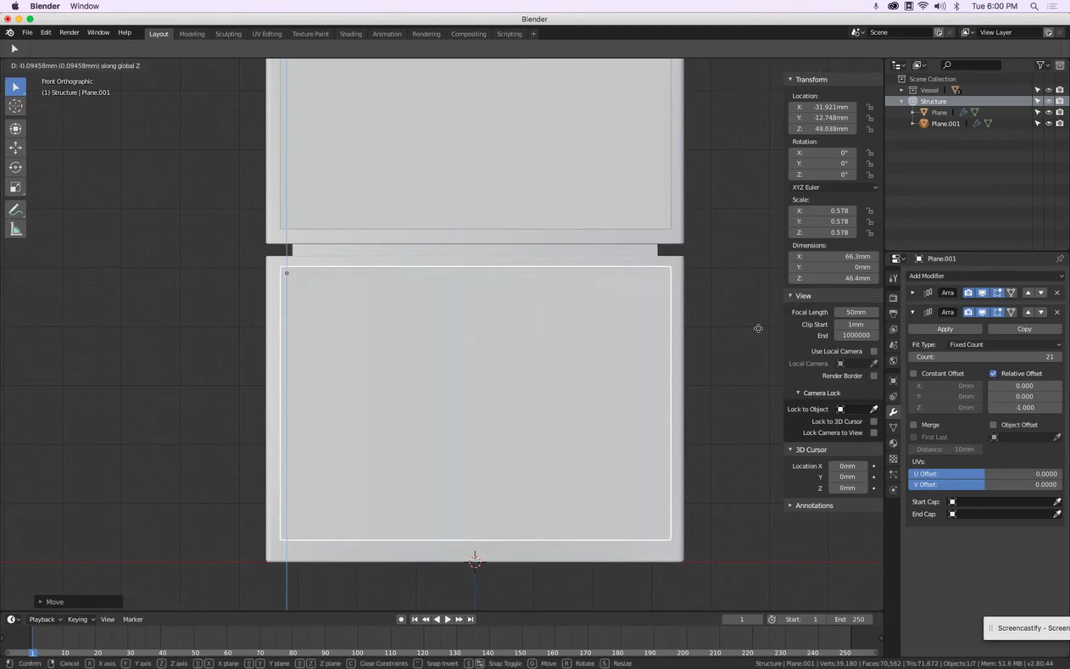
click(758, 330)
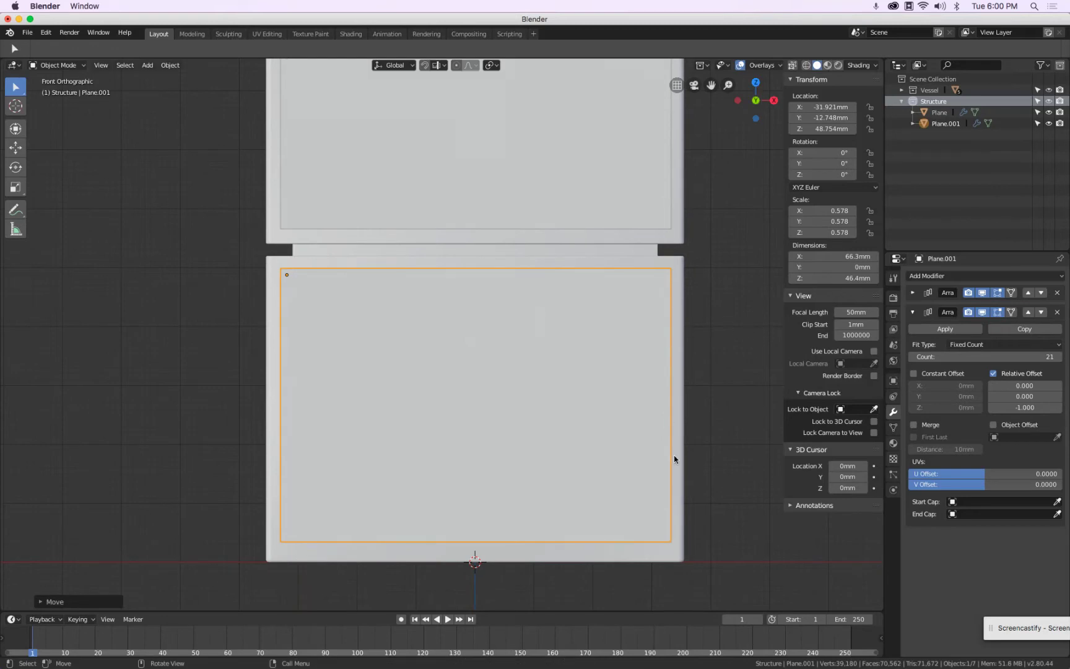
click(1060, 357)
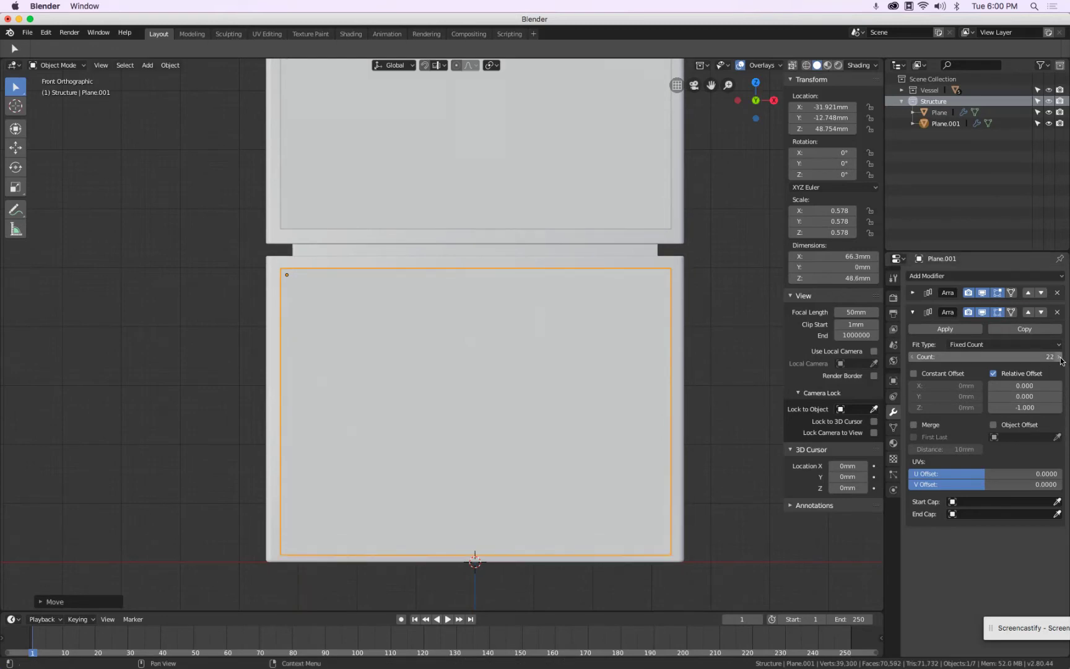
click(914, 357)
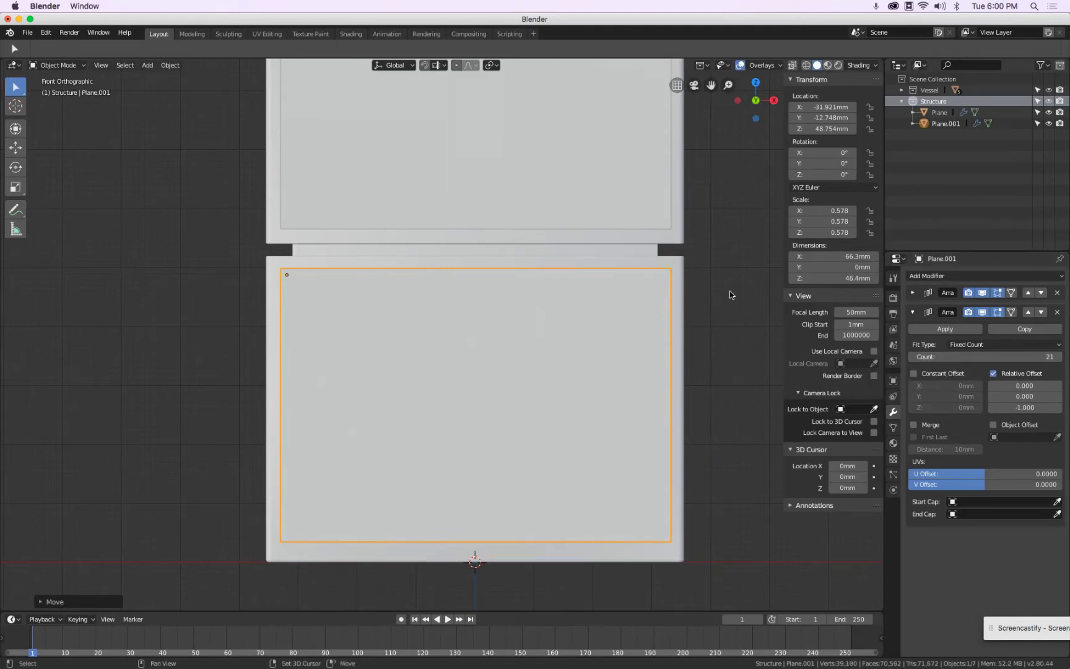
Select the cap's grid and lower it about 0.19 mm along Z to even out its margins
shift+middle_drag(731, 290, 712, 375)
click(557, 268)
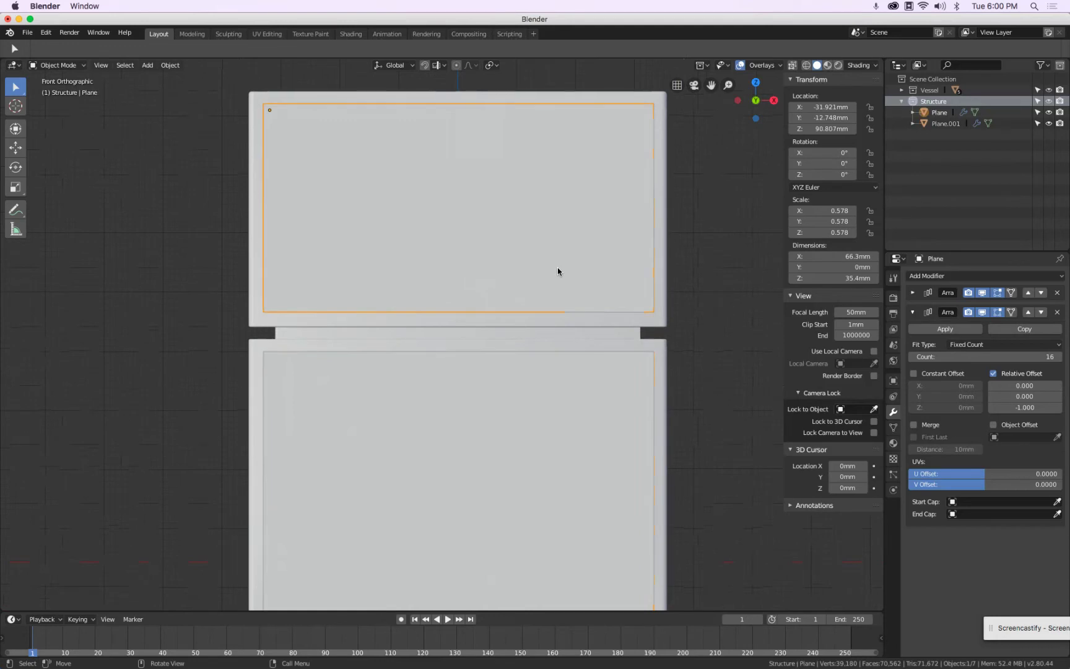
key(g)
key(z)
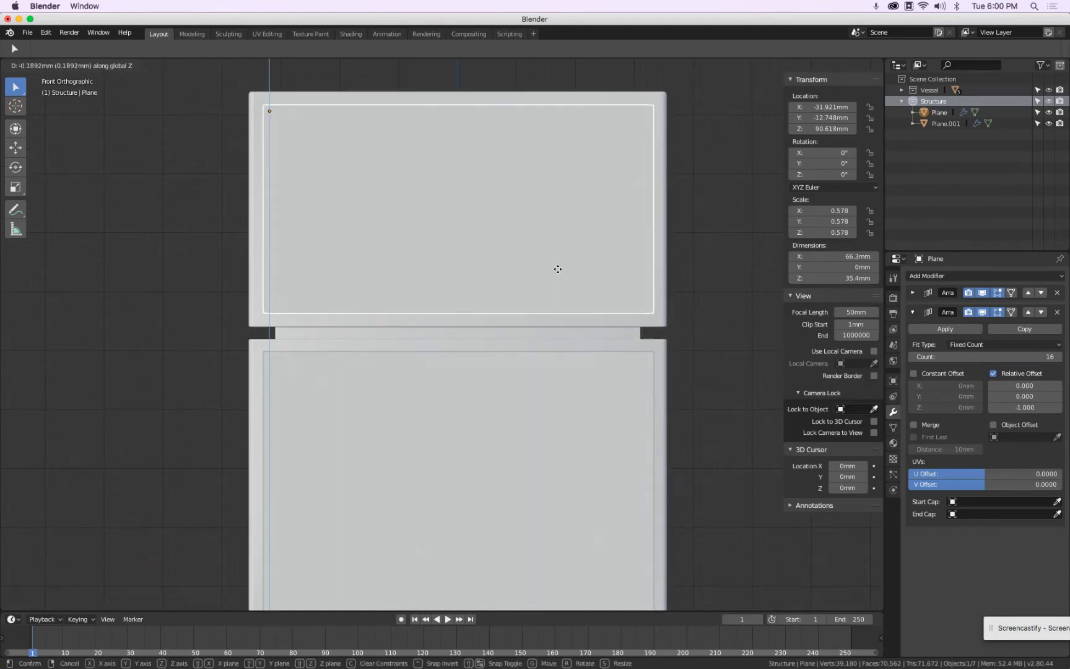
click(558, 268)
Collapse the cap grid's second Array and temporarily disable both Arrays in the viewport to examine the single plane's dimensions
shift+middle_drag(598, 355, 577, 419)
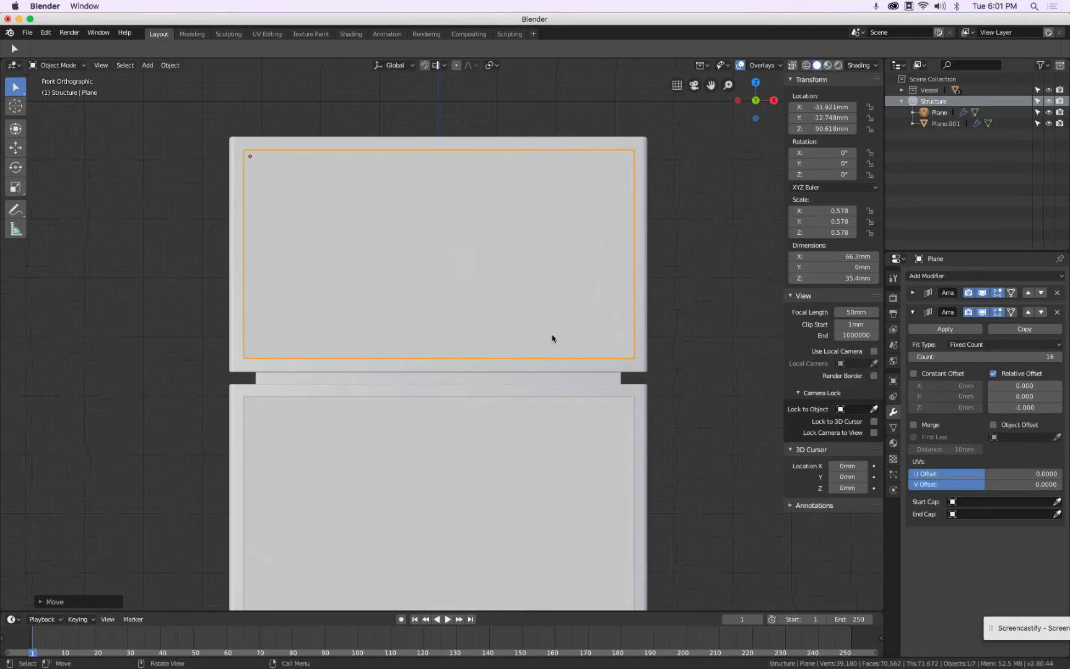
middle_drag(541, 268, 566, 290)
key(Tab)
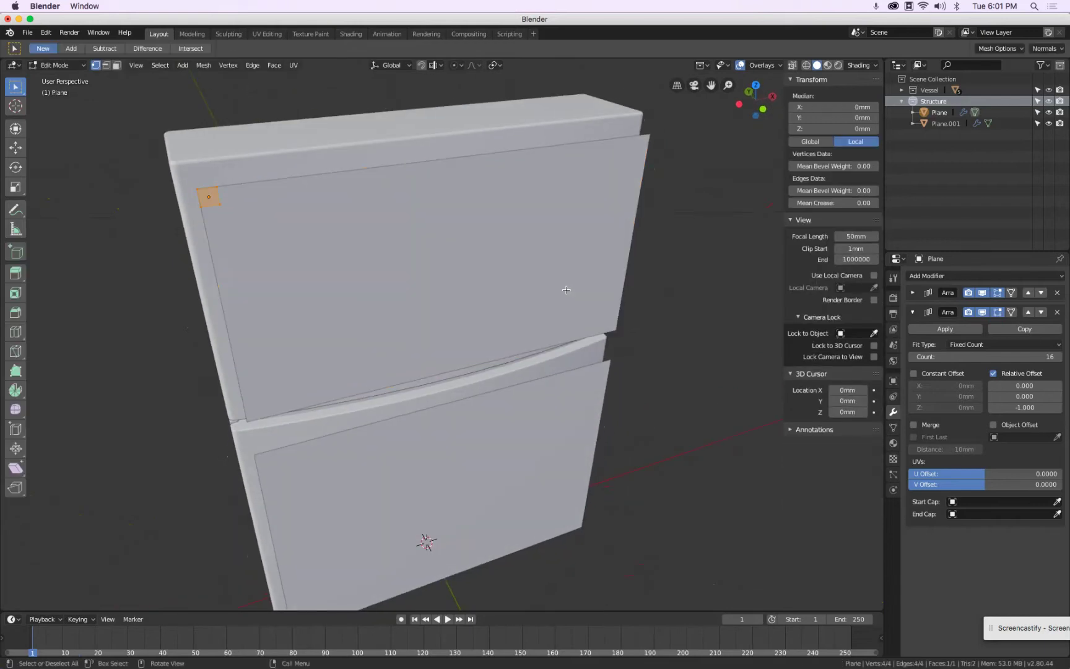
key(Tab)
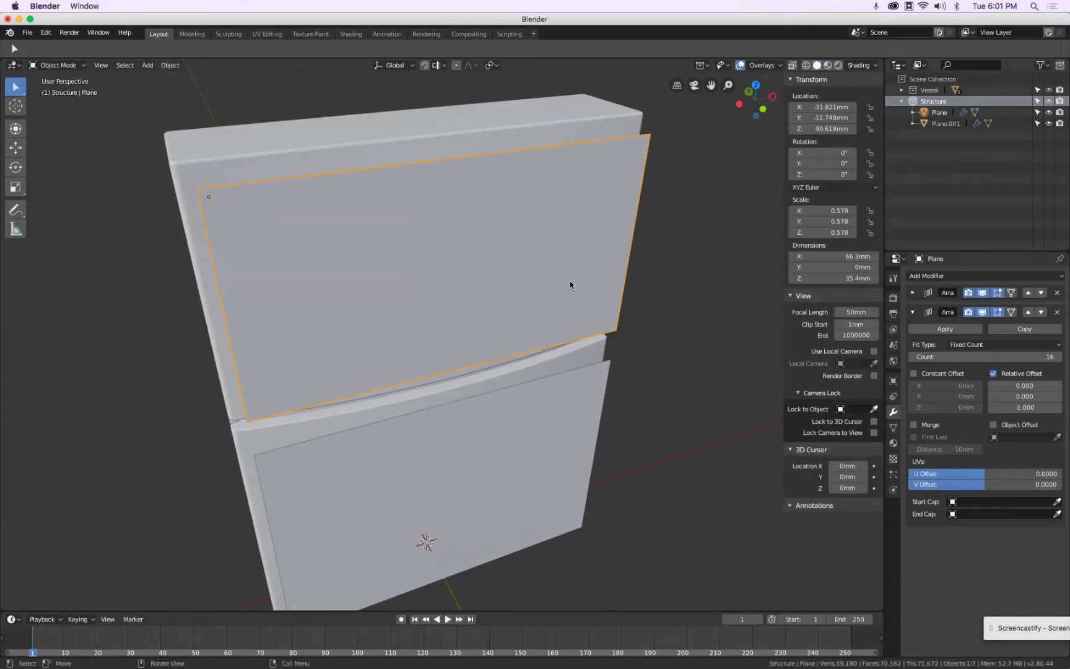
click(913, 312)
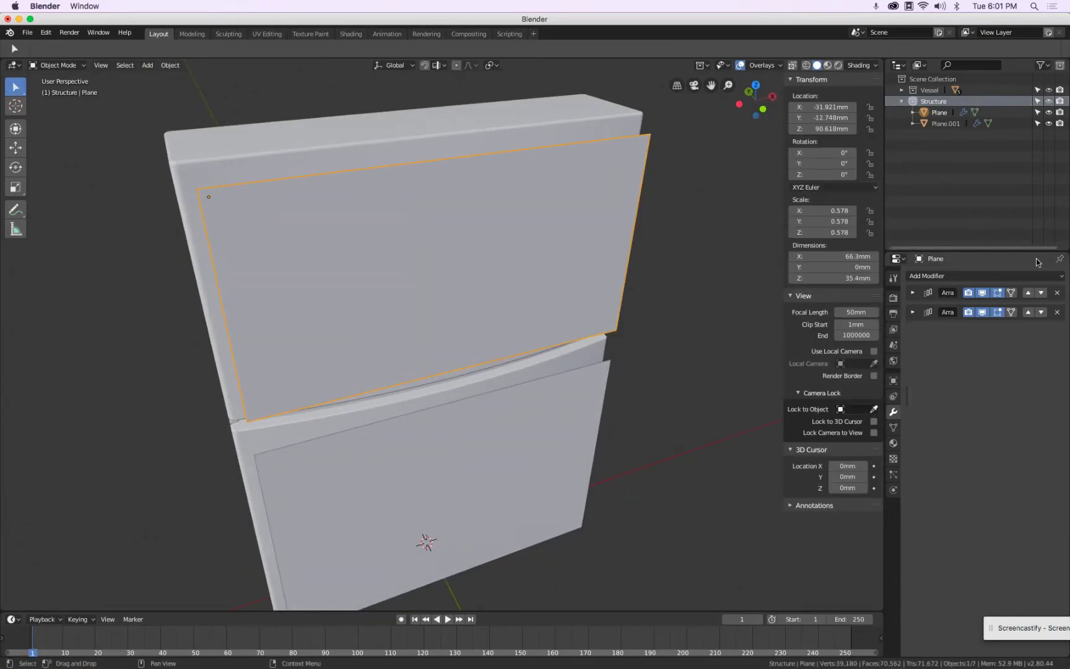
click(982, 293)
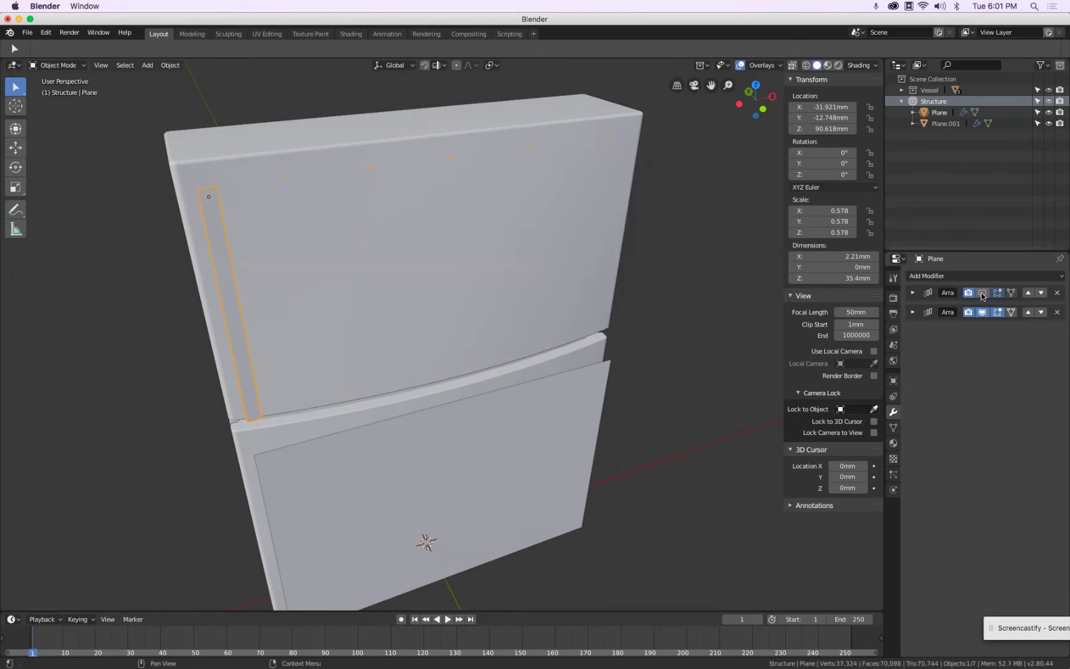
click(982, 312)
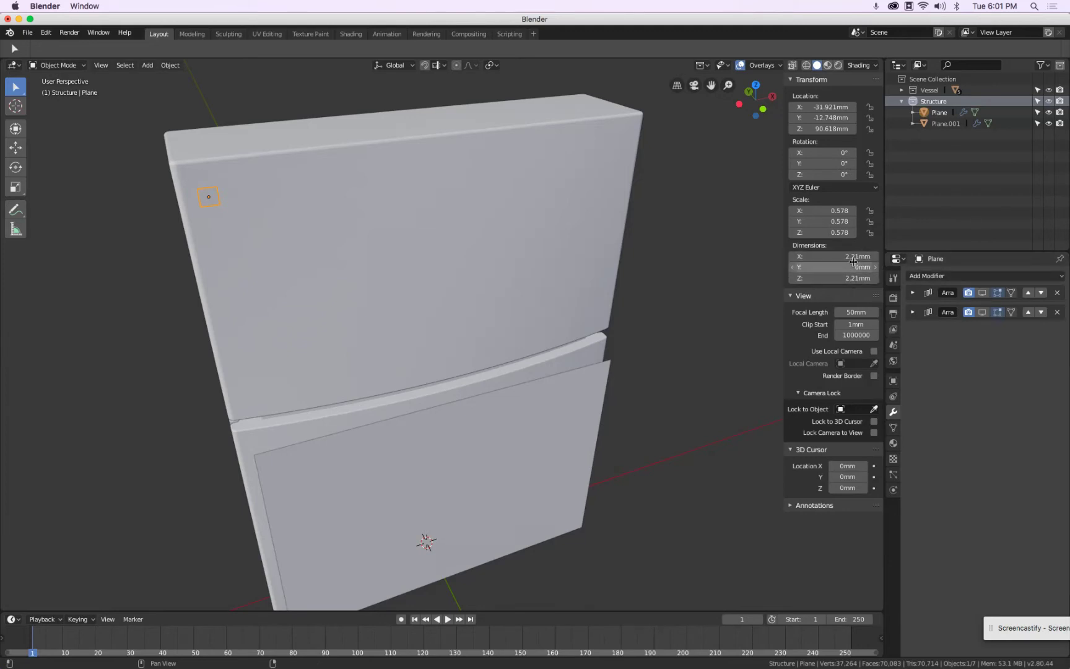
click(985, 292)
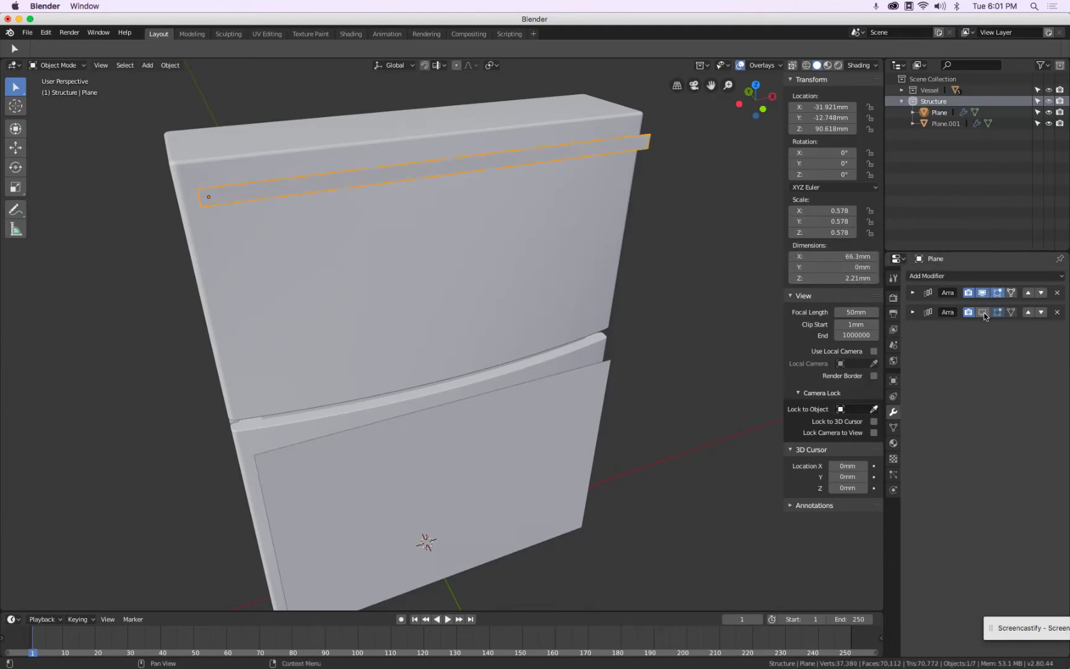
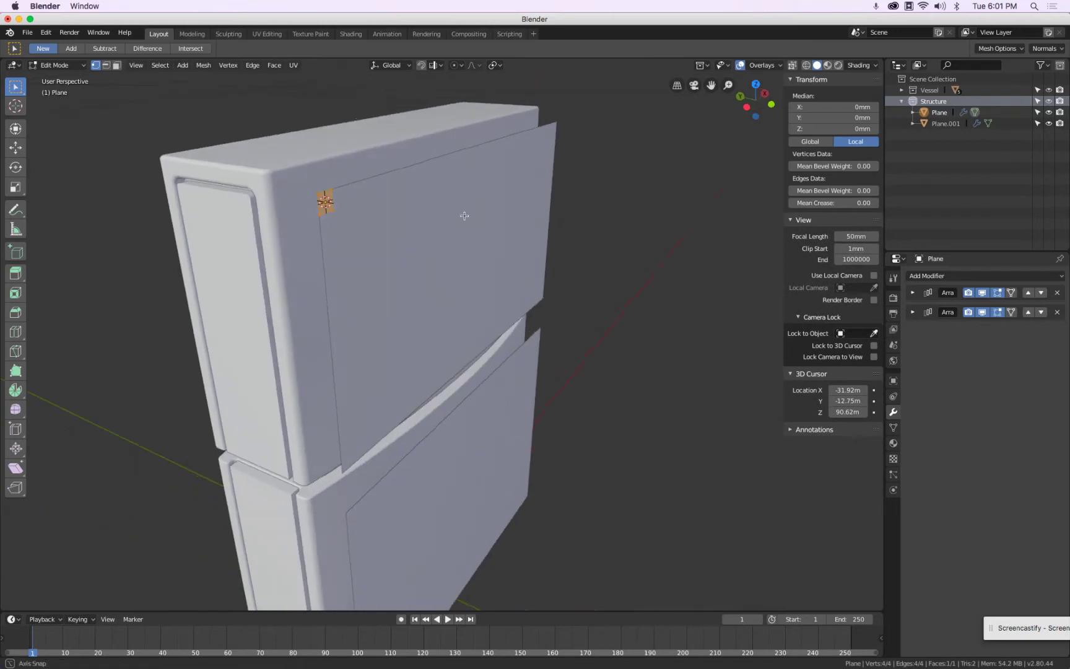
Add a cube mesh at the 3D cursor on the grid's first plane and set its size to 2.2 mm
key(shift+a)
mouse_move(465, 219)
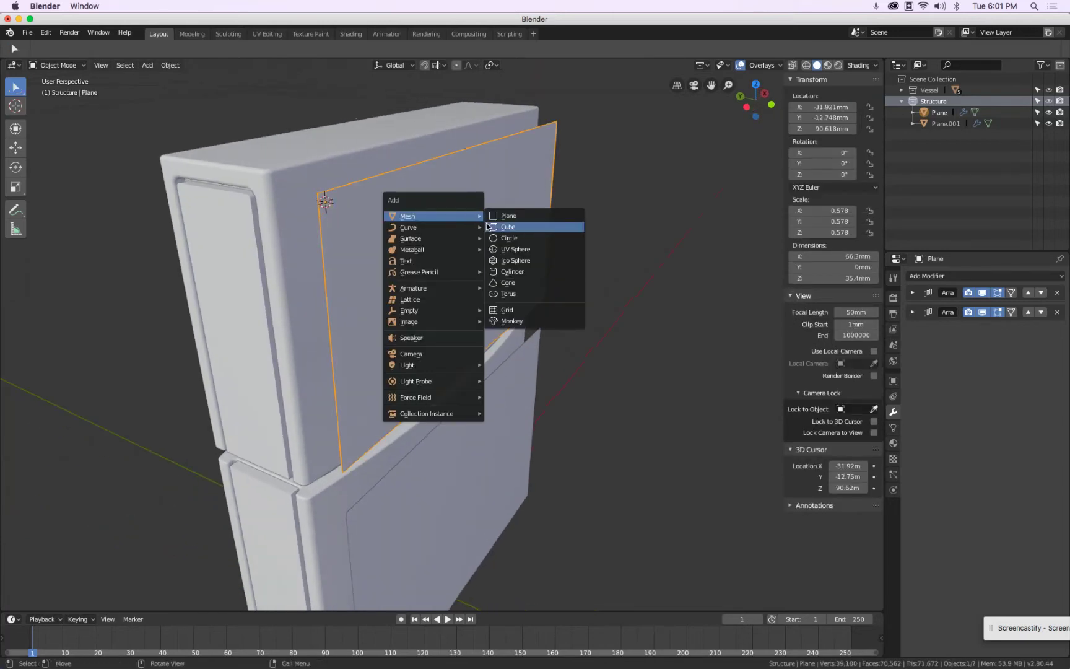
click(511, 227)
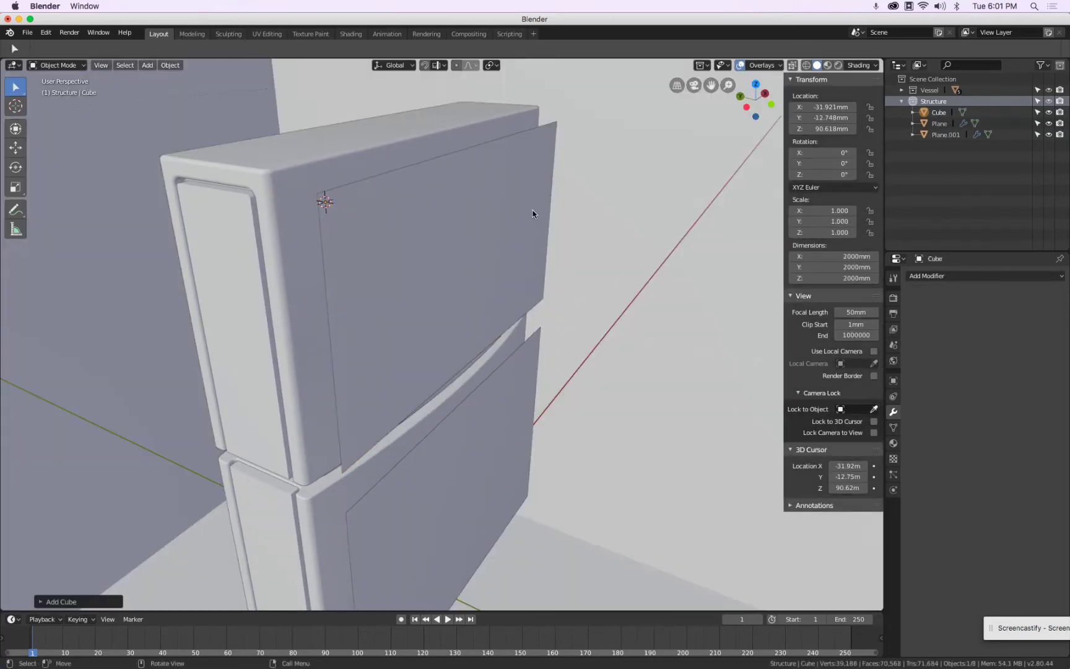
click(41, 602)
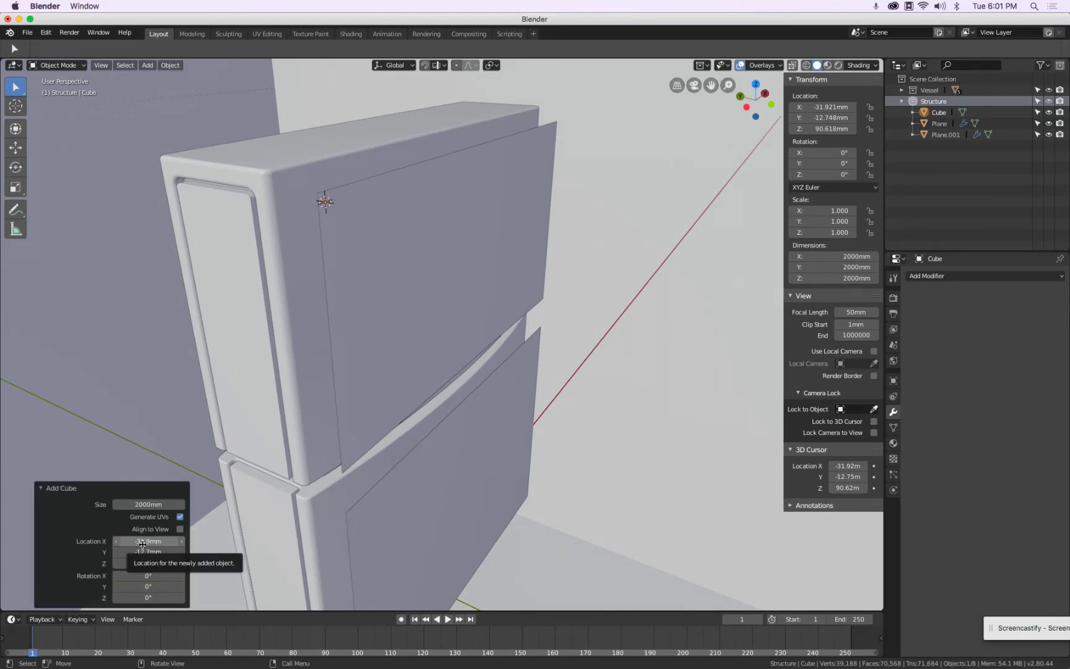
click(139, 505)
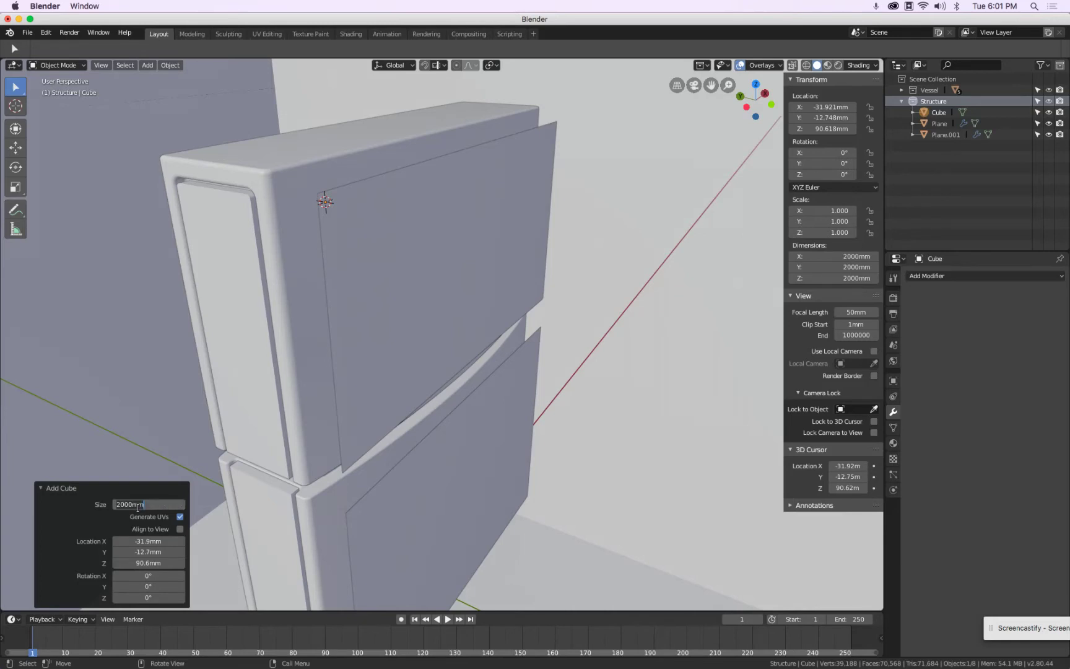
text(2.2)
key(Return)
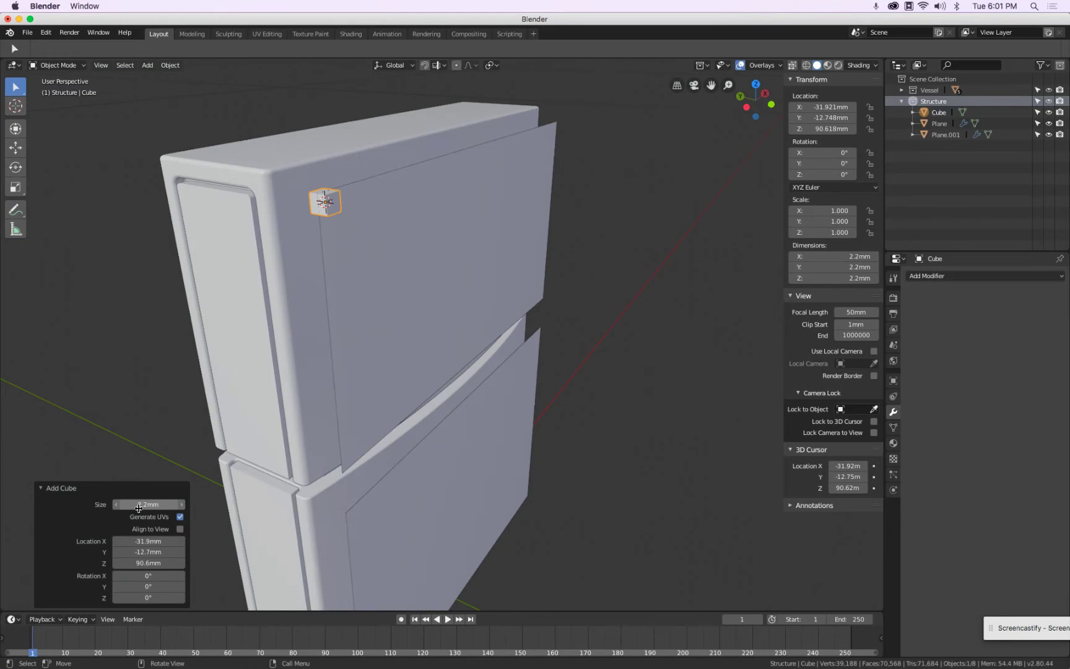
In Edit Mode, move the whole cube mesh about 0.9 mm along negative Y so it protrudes from the cap's front
middle_drag(282, 248, 474, 237)
scroll(344, 167, up, 5)
key(Tab)
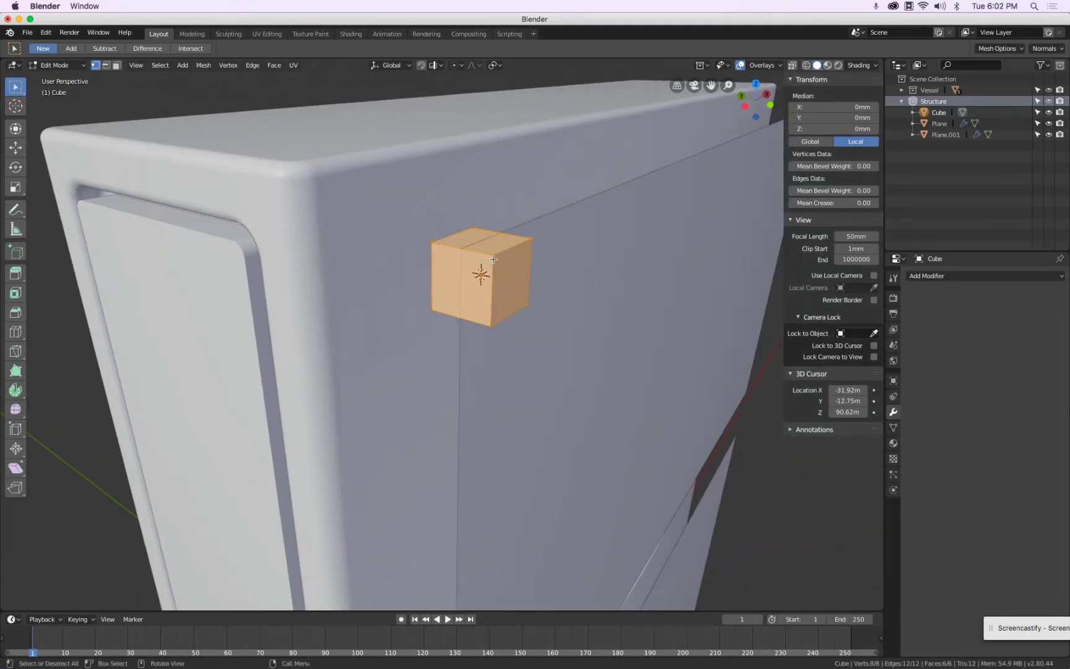
key(KP_7)
mouse_move(214, 535)
shift+middle_down()
mouse_move(380, 377)
mouse_move(405, 402)
shift+middle_up()
key(shift+z)
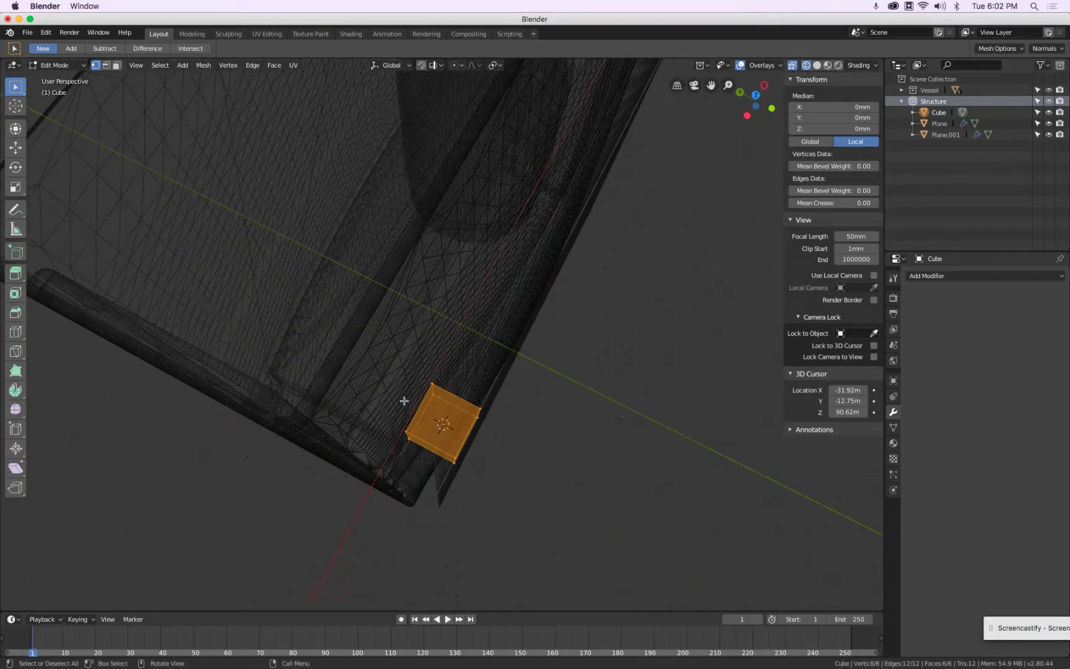
key(g)
key(y)
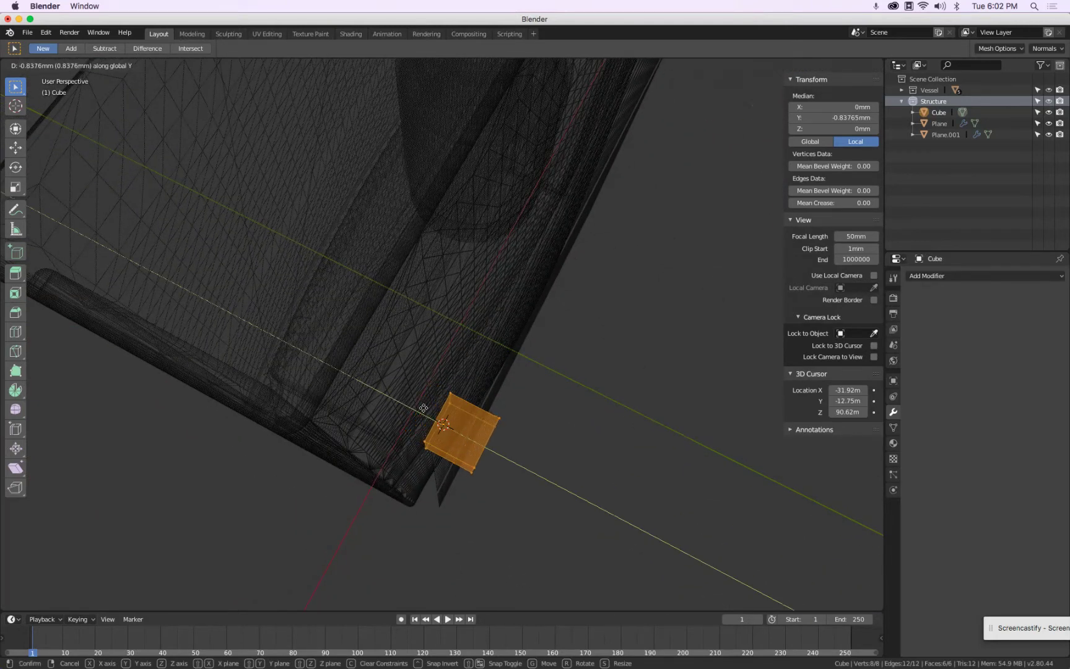
click(425, 409)
Select the cube's four front vertices and merge them at center to turn the cube into a pyramid
middle_drag(427, 408, 426, 363)
click(428, 352)
shift+click(429, 378)
ctrl+click(464, 312)
key(z)
click(509, 348)
mouse_move(485, 395)
middle_down()
mouse_move(475, 368)
mouse_move(458, 377)
middle_up()
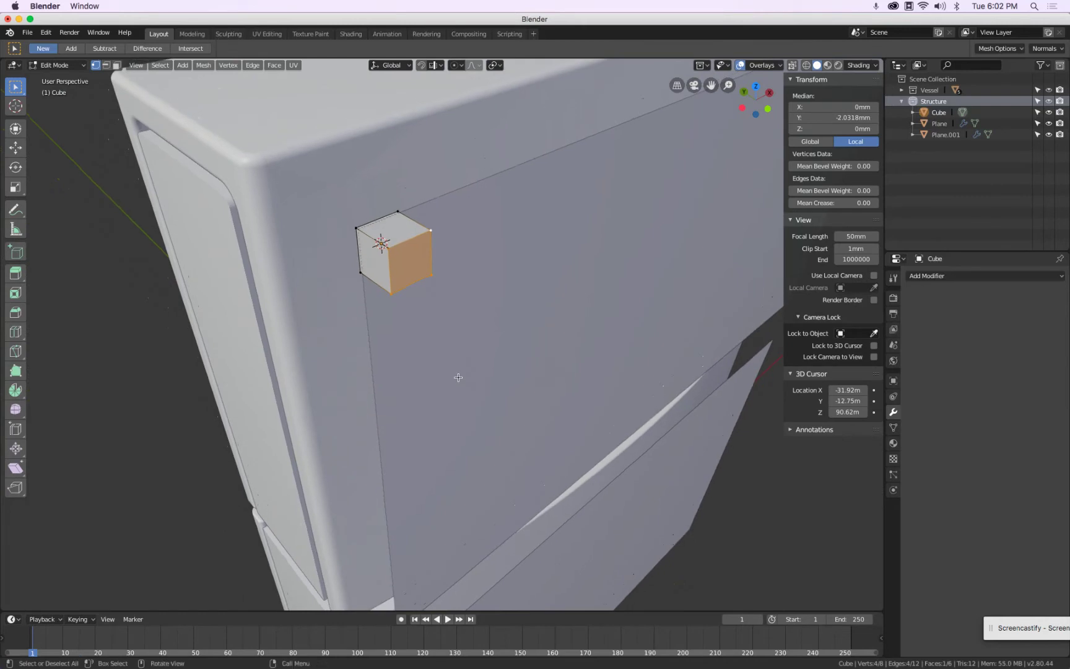
click(228, 65)
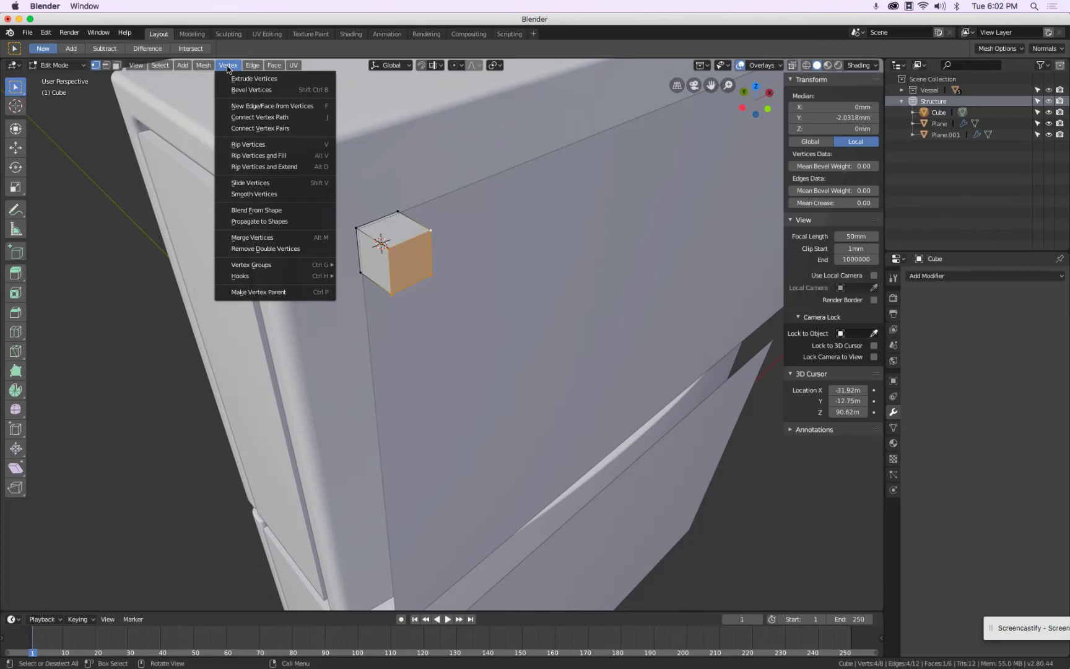
click(269, 238)
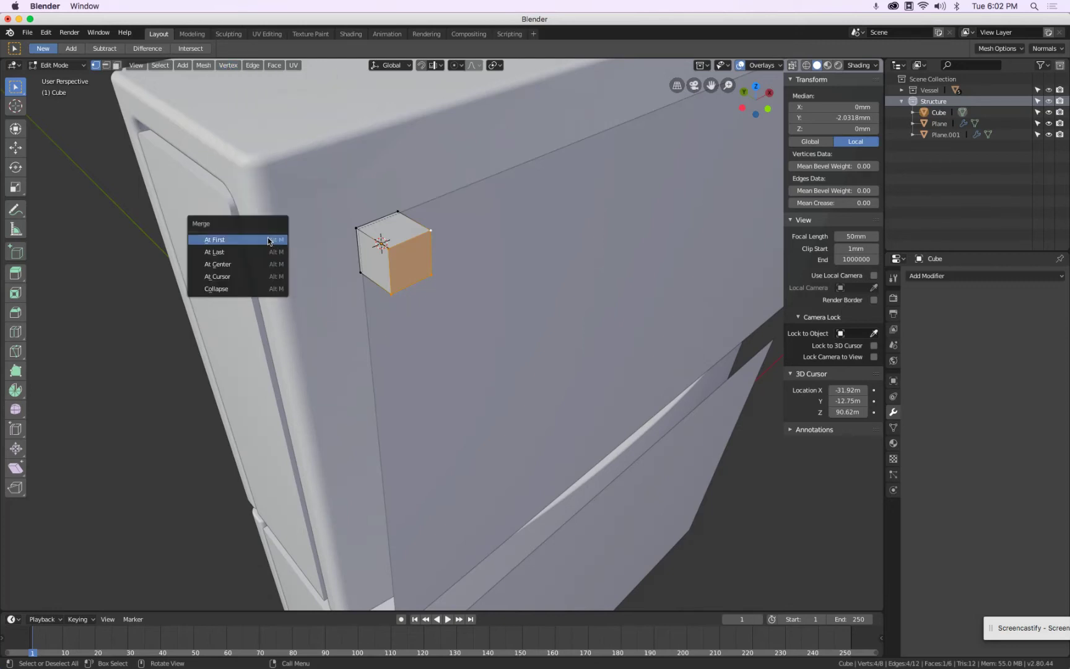
click(262, 263)
Move the pyramid's tip slightly back toward the cap to shorten it, and return to Object Mode
middle_drag(442, 289, 509, 260)
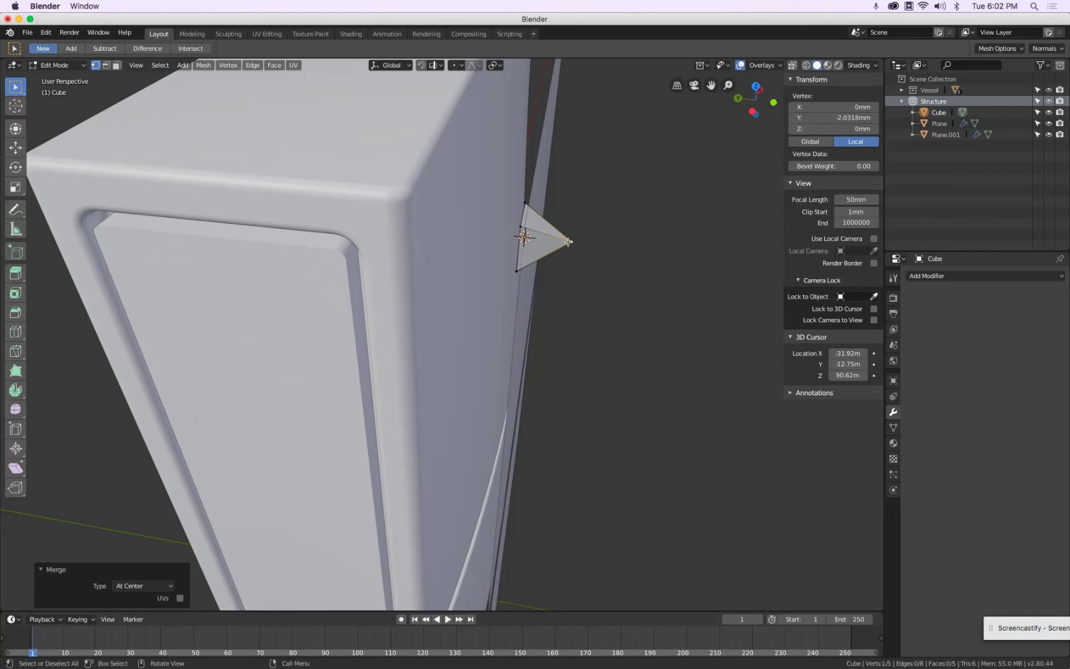
click(570, 296)
key(Tab)
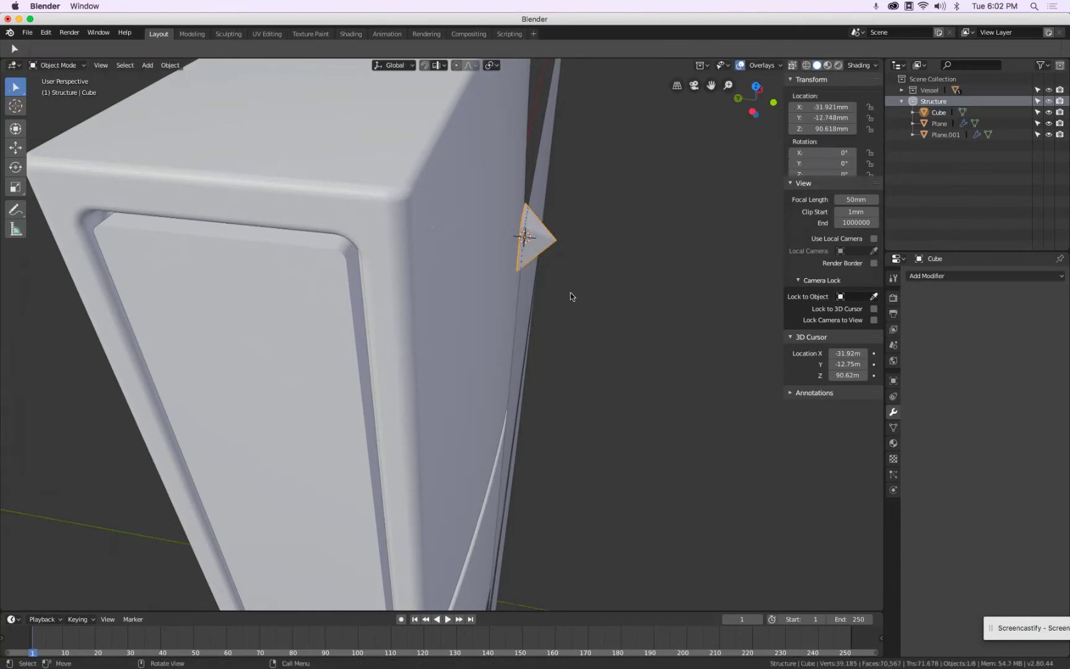
Shorten the pyramid further by moving its tip 0.27 mm along positive Y in Edit Mode
scroll(570, 293, down, 4)
scroll(570, 293, up, 6)
key(Tab)
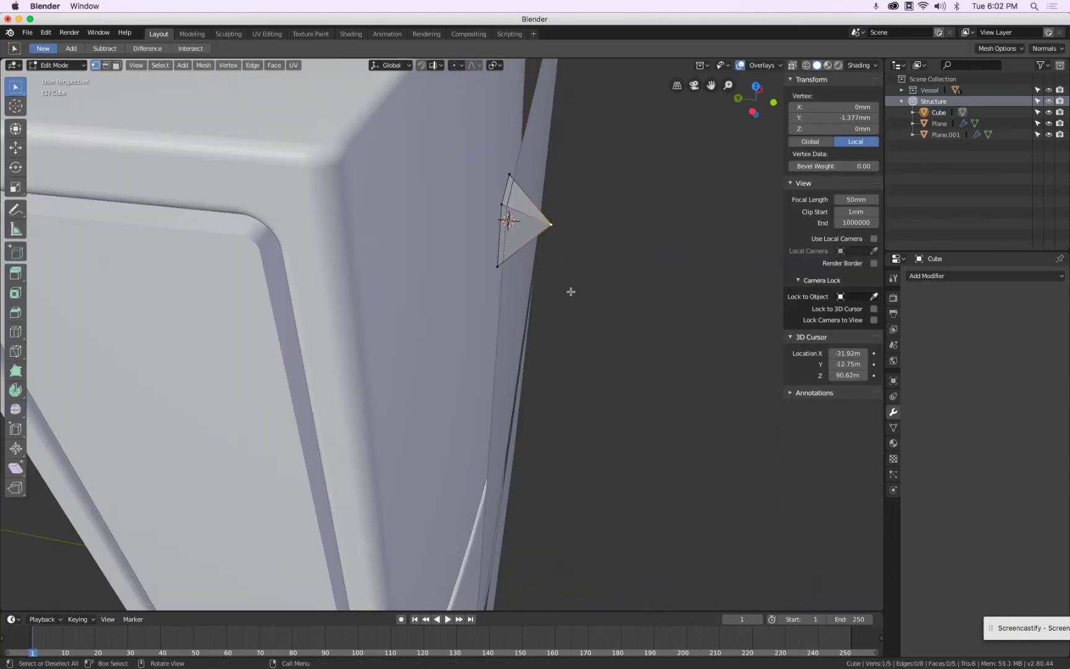
key(g)
key(y)
click(561, 292)
scroll(561, 291, down, 4)
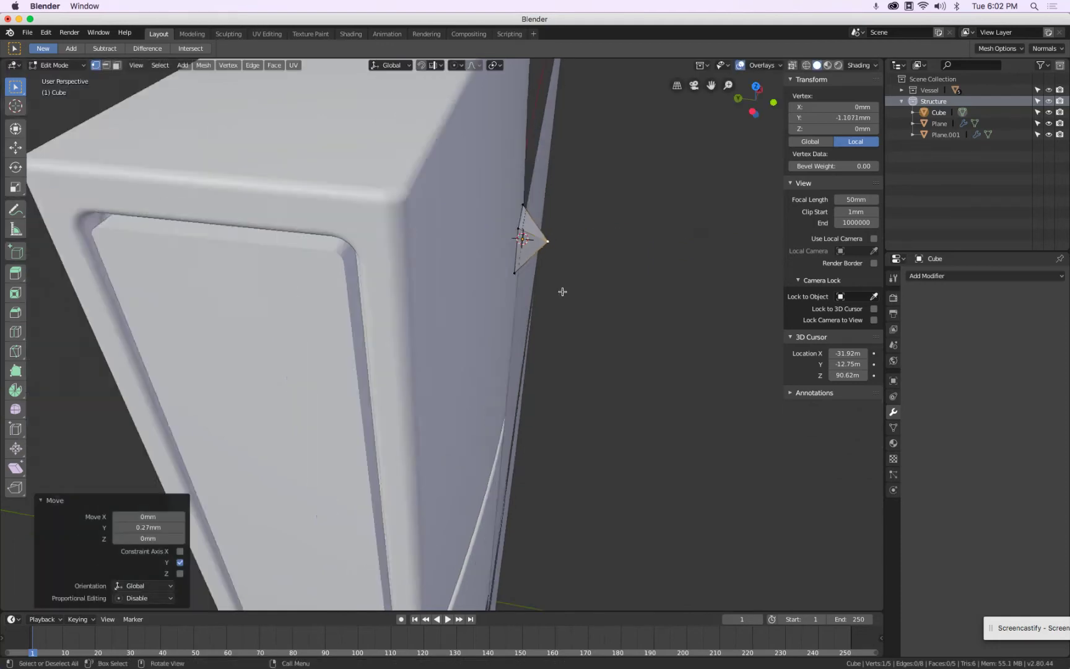
key(Tab)
Select the cap's plane grid in front view and apply its scale
middle_drag(555, 297, 469, 273)
scroll(482, 271, down, 4)
click(482, 272)
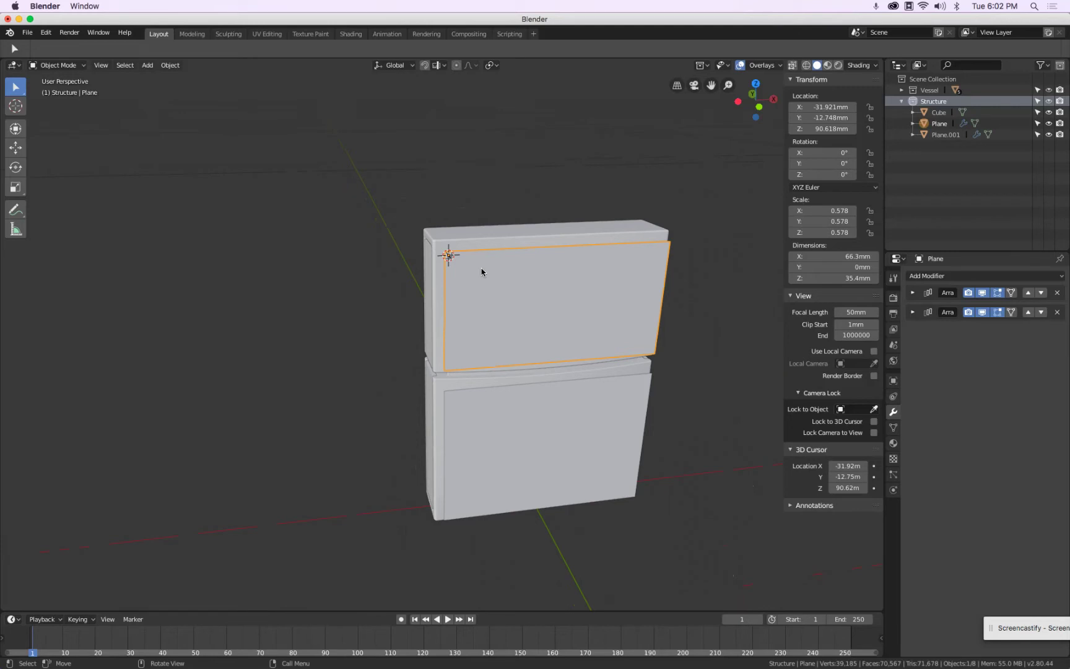
key(KP_1)
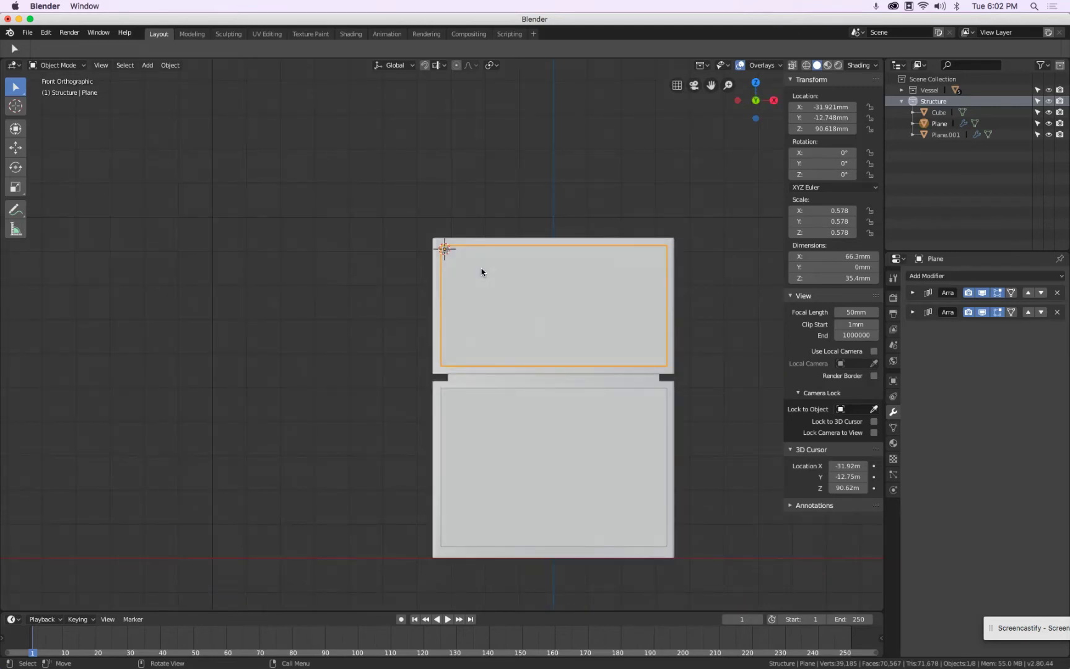
scroll(524, 256, up, 3)
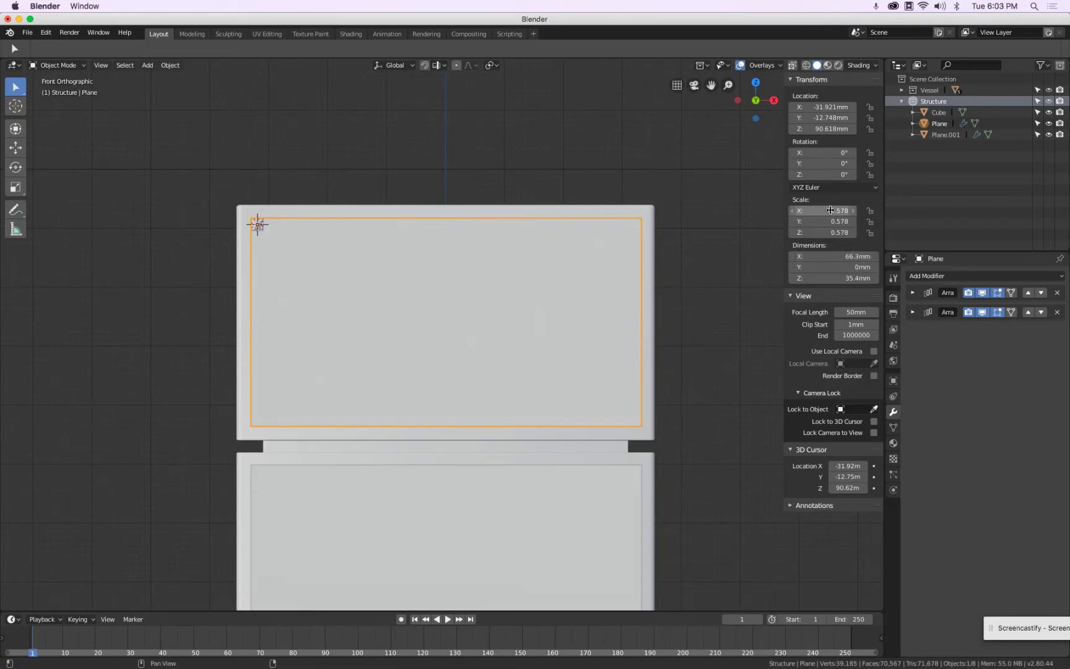
click(170, 65)
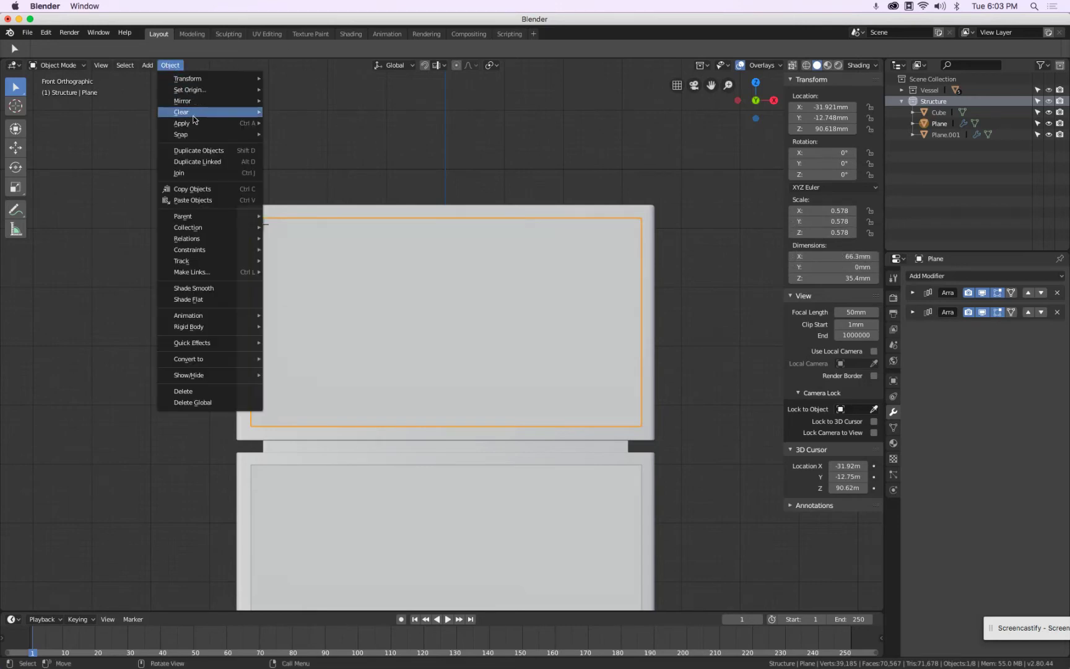
mouse_move(201, 123)
click(284, 145)
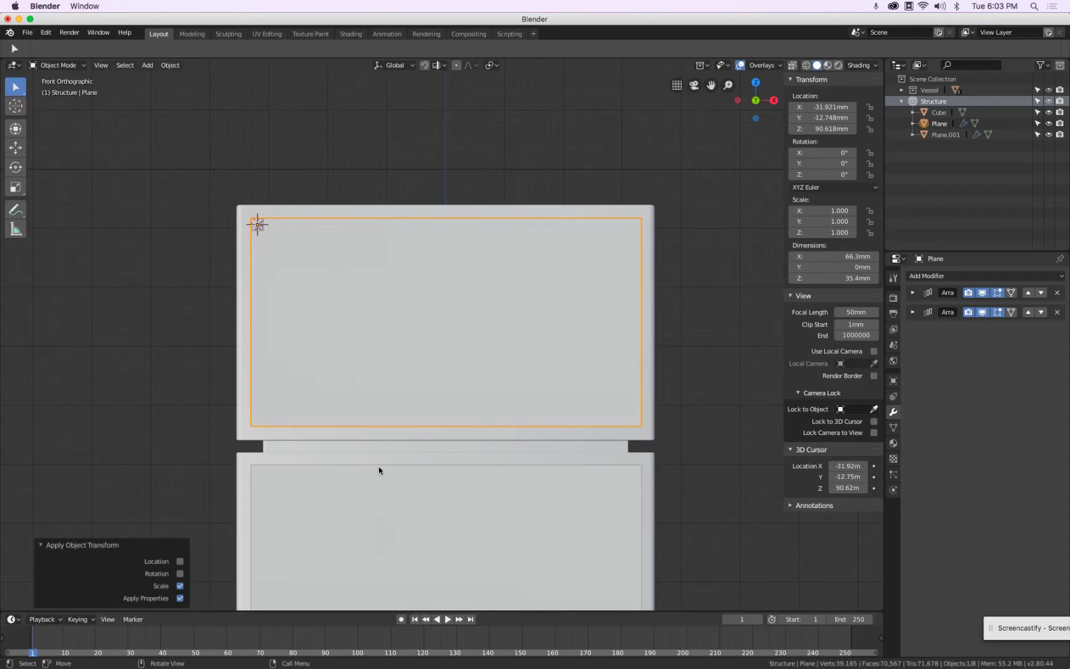
Select the body's plane grid and apply its scale
click(376, 496)
click(170, 65)
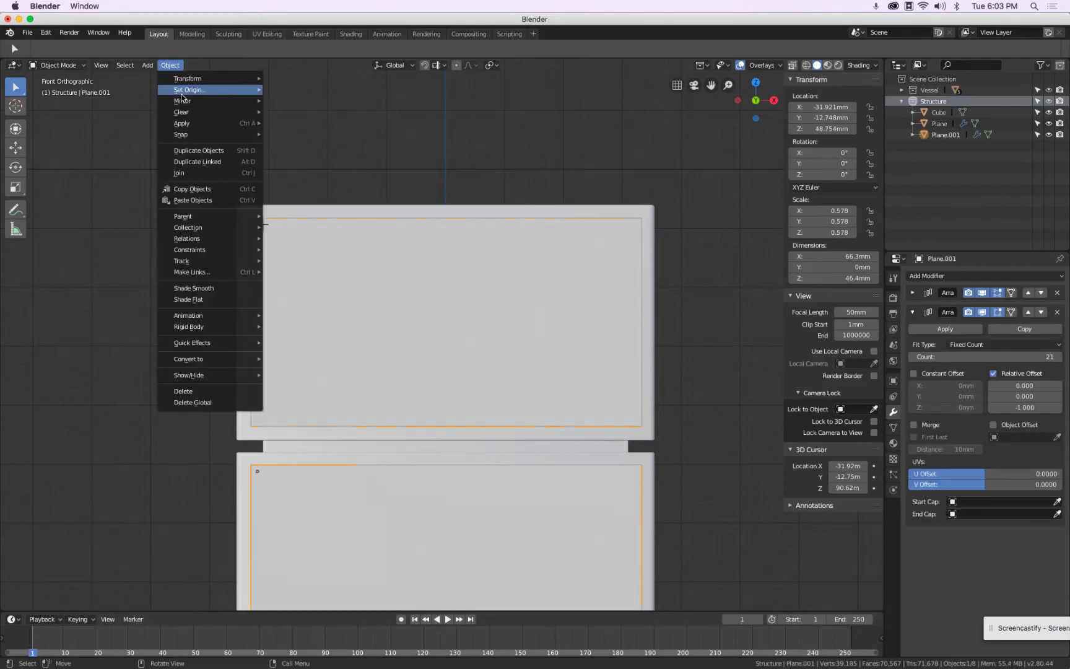
mouse_move(182, 102)
mouse_move(182, 123)
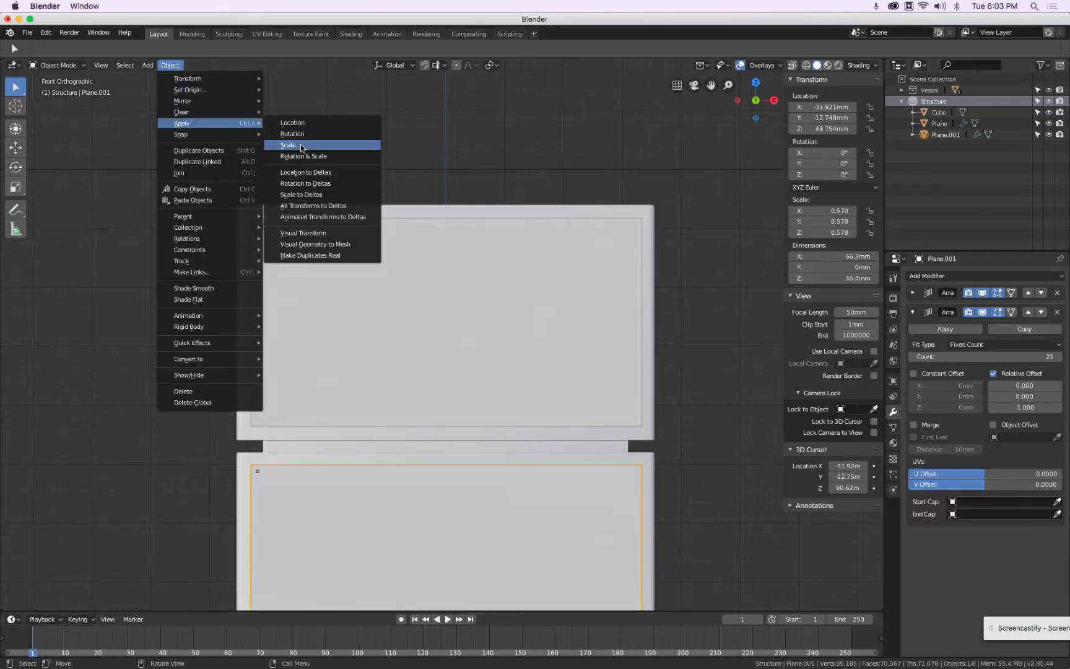
click(301, 144)
Snap the 3D cursor to the selected cap grid and then to the world origin
click(344, 236)
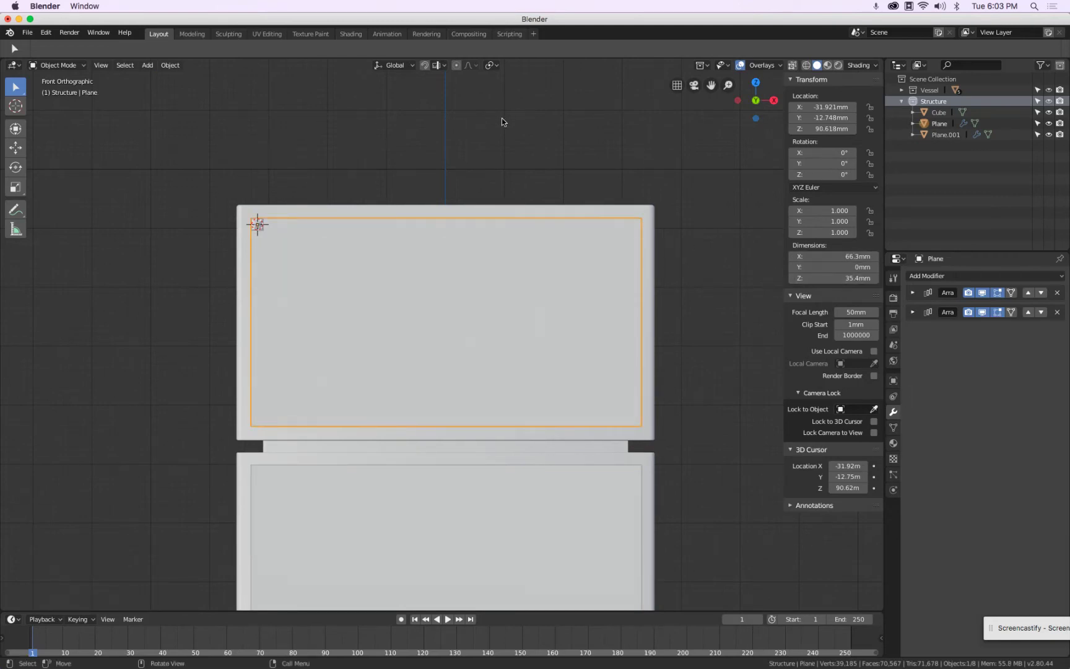
scroll(468, 125, down, 3)
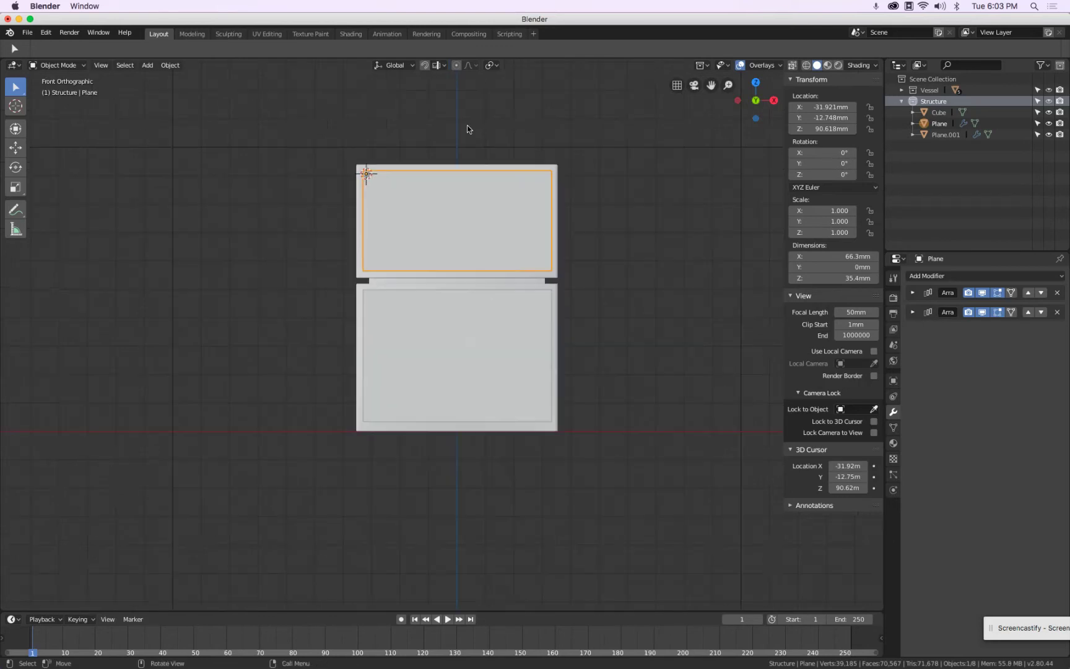
scroll(469, 145, up, 1)
key(shift)
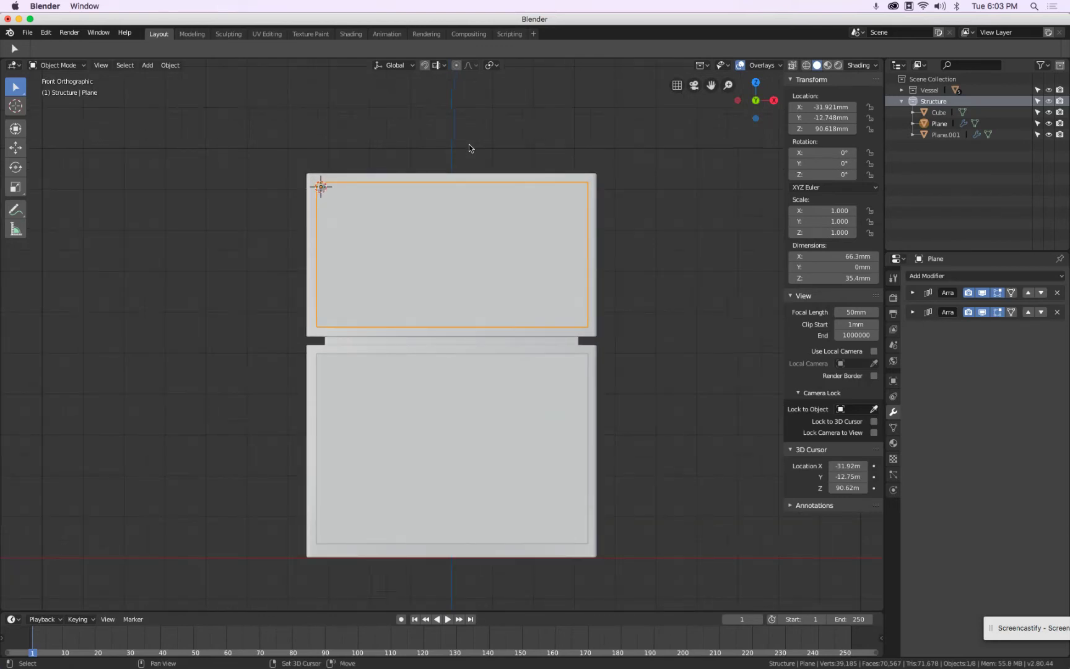
key(shift+s)
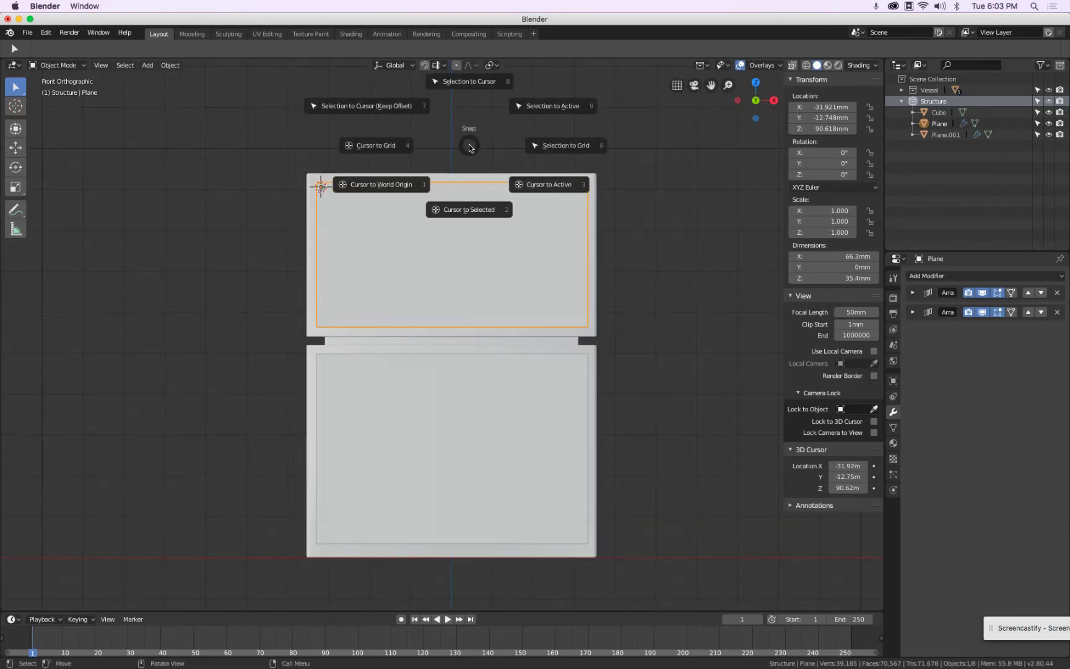
click(462, 210)
key(shift+s)
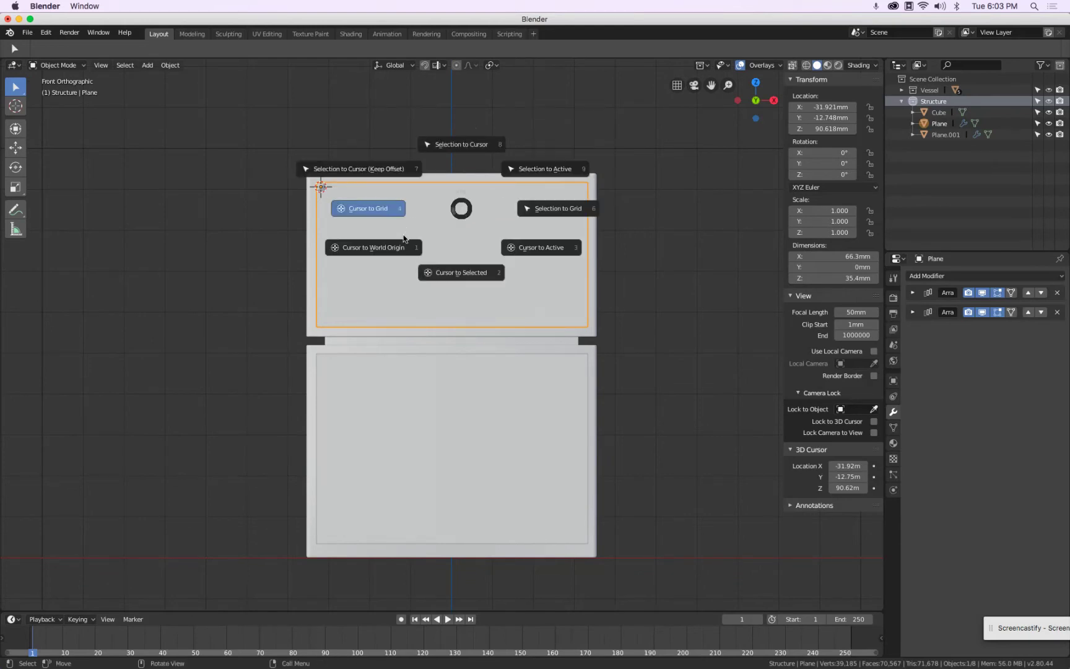
click(399, 255)
Add a plane mesh at the world origin with a size of 66.3 mm as a centering reference
key(shift+a)
mouse_move(400, 252)
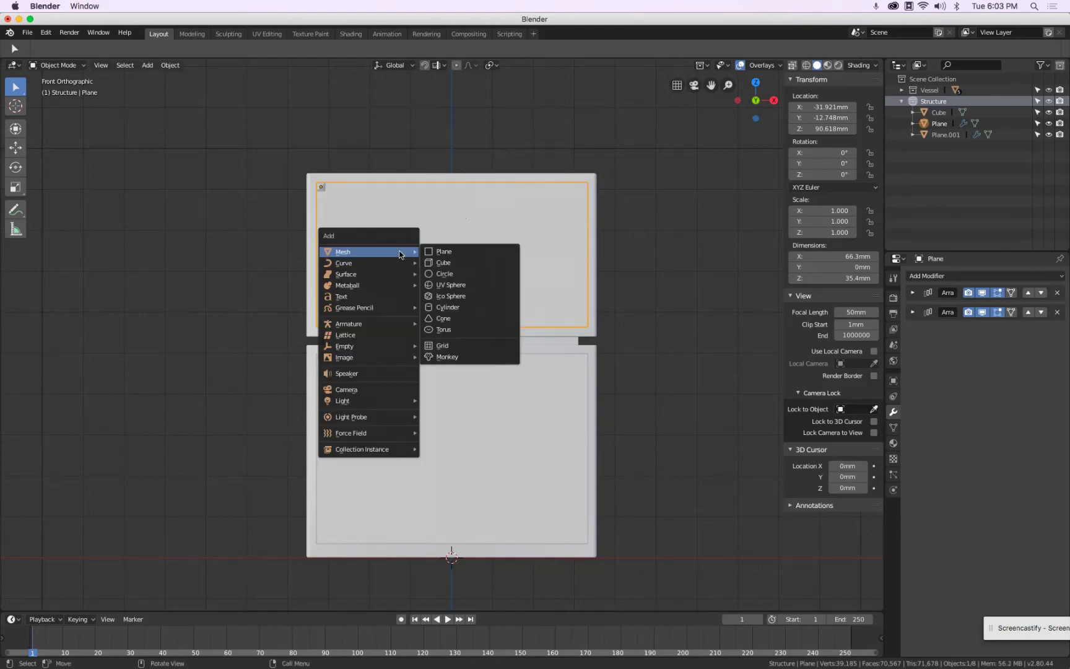
click(446, 253)
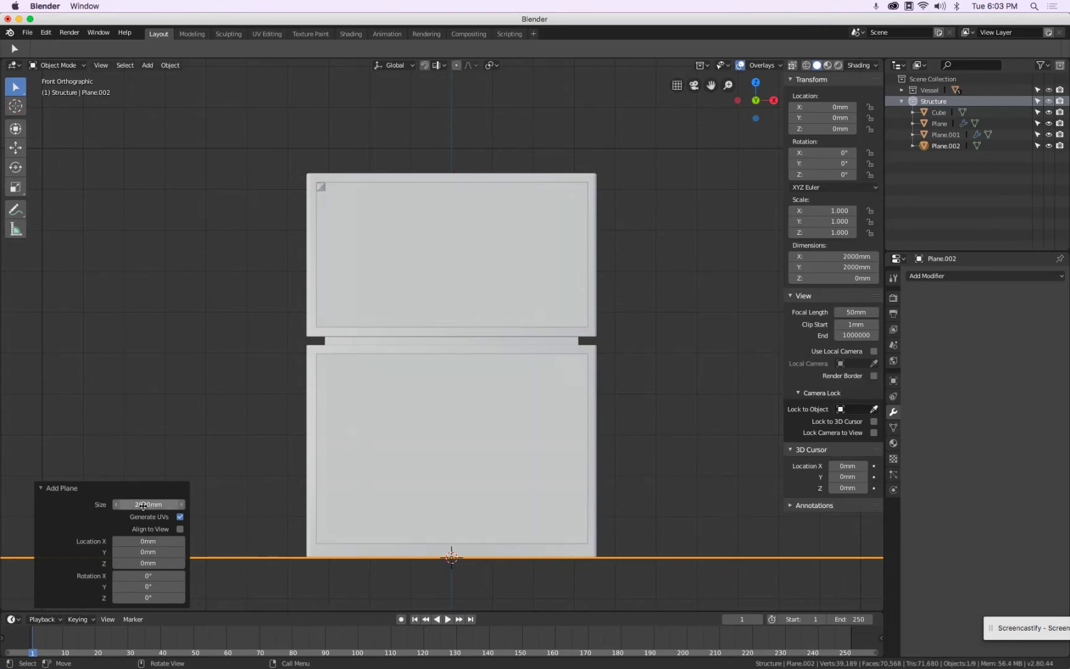
click(143, 504)
text(66)
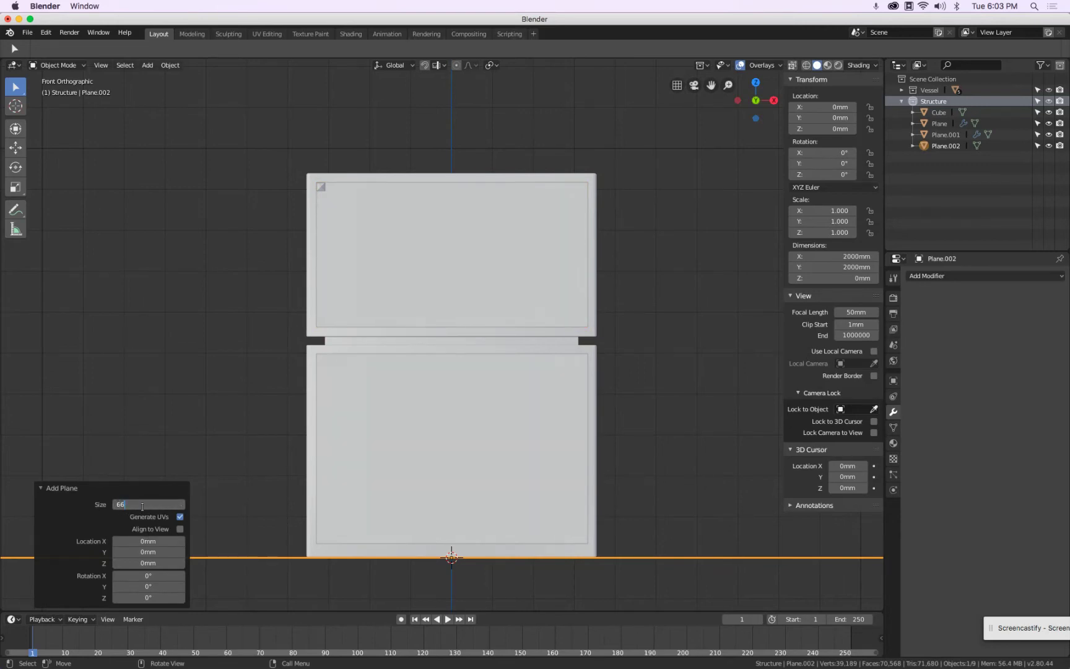
text(.3)
key(Return)
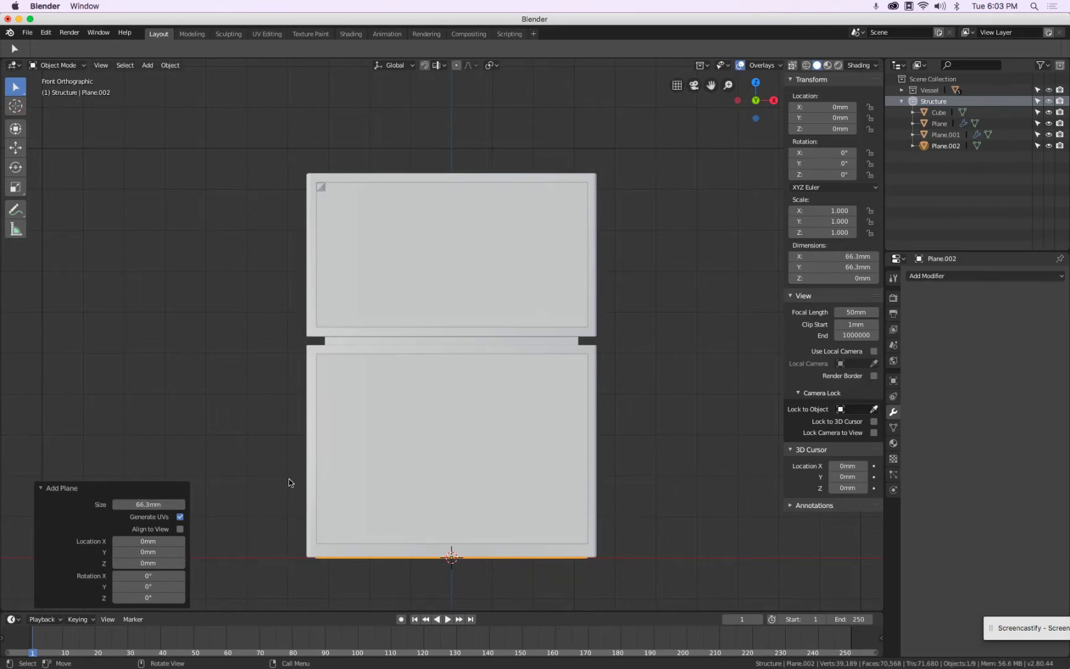
Raise the 66.3 mm reference plane along Z so it crosses the upper half of the bottle's body
click(242, 464)
mouse_move(377, 539)
middle_down()
mouse_move(377, 521)
mouse_move(366, 553)
middle_up()
click(367, 573)
key(g)
key(z)
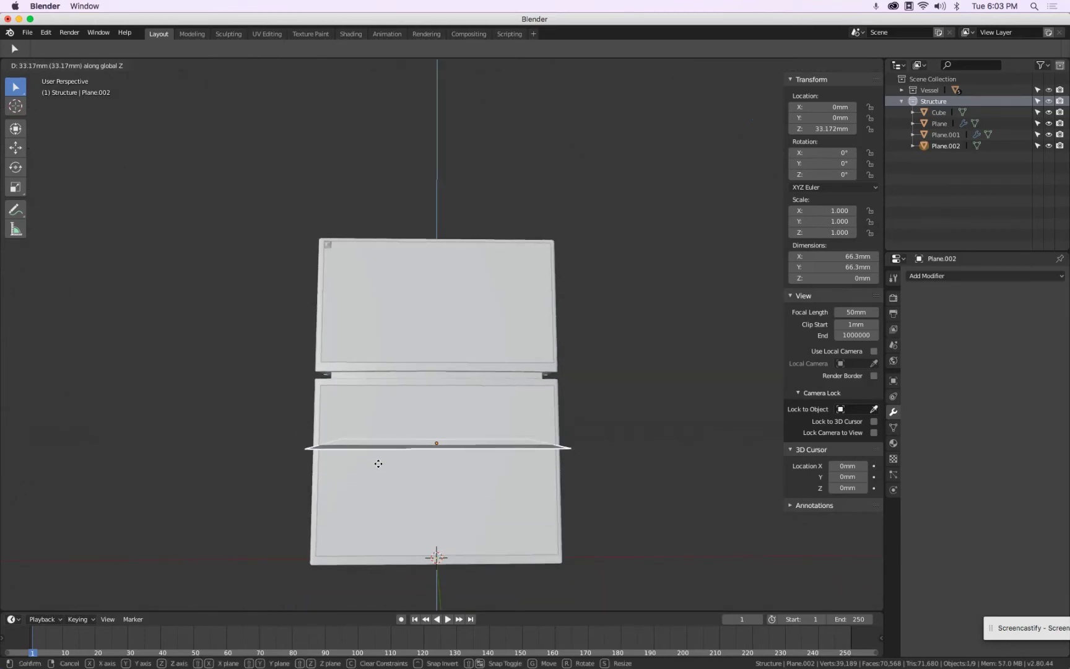
click(375, 392)
Compare the reference plane's side edge with the body's plane grid and set the snapping target to Vertex
middle_drag(375, 392, 340, 441)
scroll(342, 445, up, 5)
scroll(344, 445, down, 2)
middle_drag(446, 447, 338, 427)
scroll(334, 446, up, 5)
scroll(332, 454, down, 2)
click(339, 397)
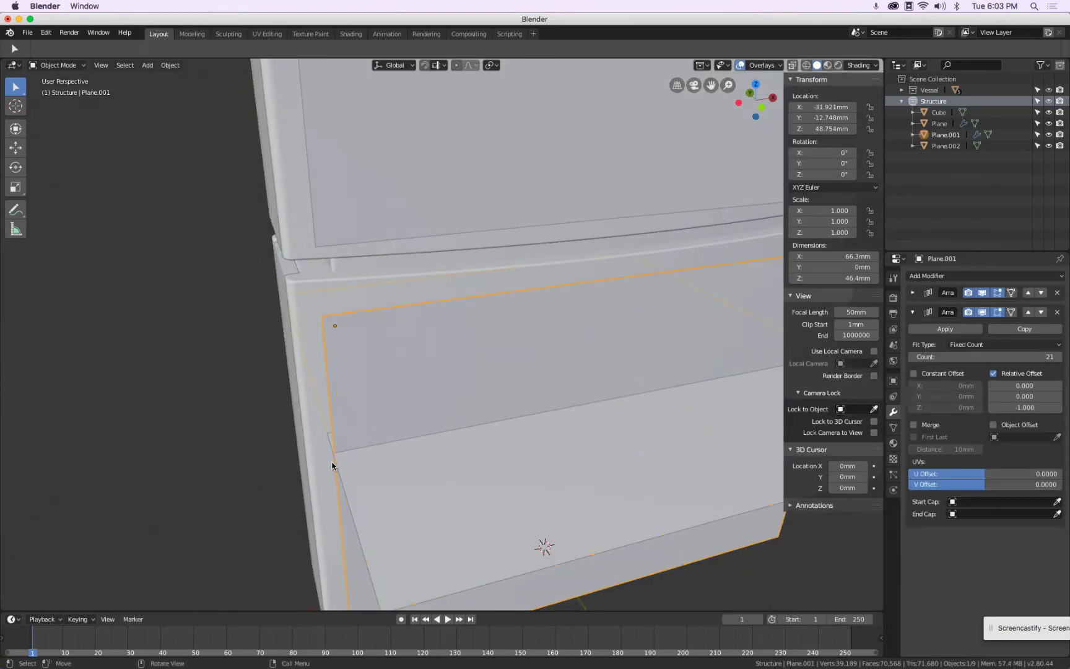
scroll(335, 458, up, 4)
scroll(339, 440, down, 4)
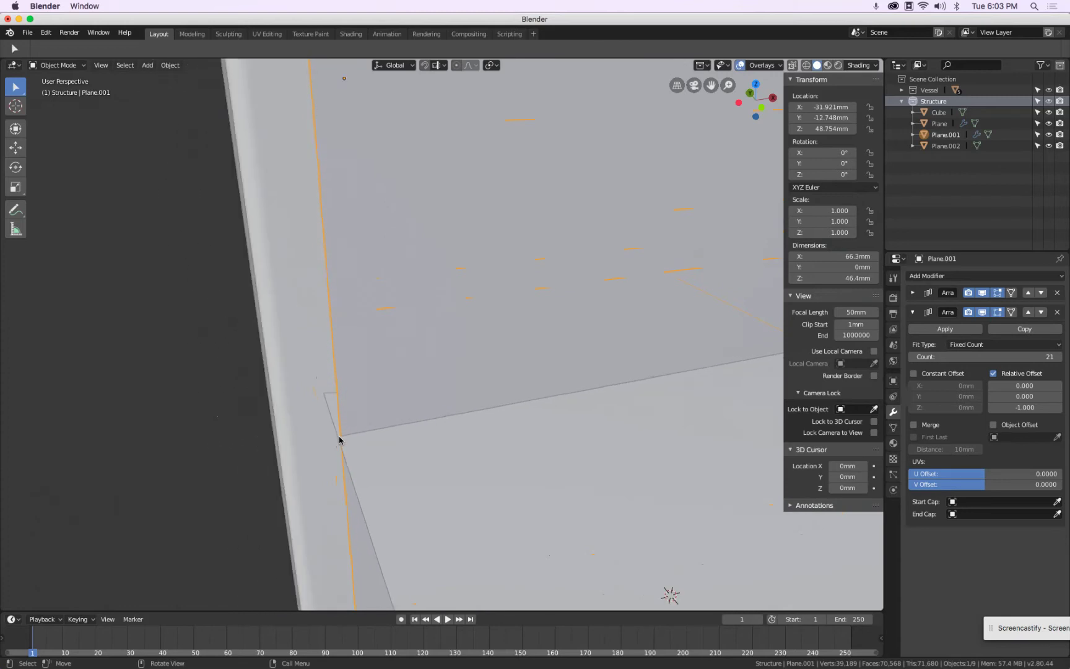
click(444, 65)
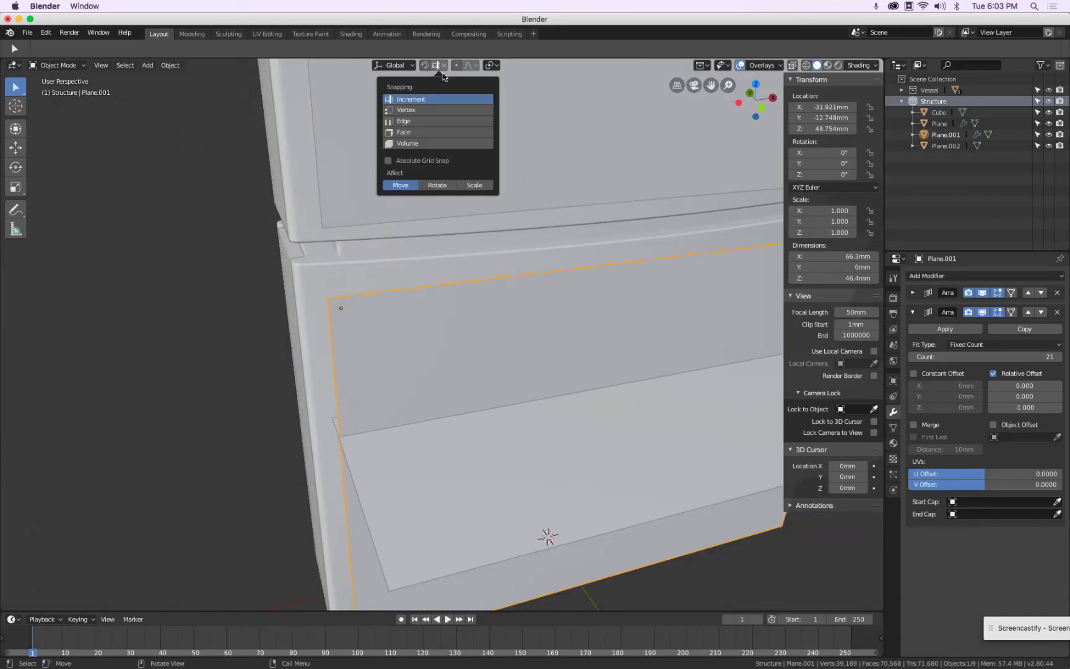
click(409, 110)
Select the body grid, cap grid and pyramid together and move them 34.8 mm along X
scroll(206, 240, down, 3)
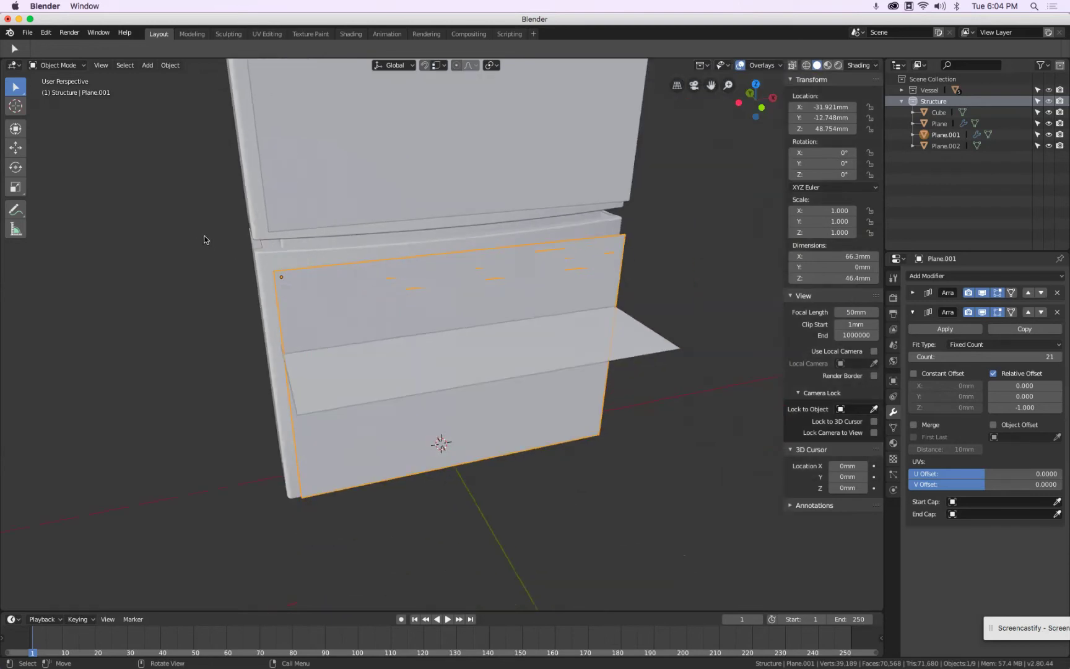
scroll(207, 240, down, 2)
shift+middle_drag(218, 198, 306, 233)
shift+click(317, 204)
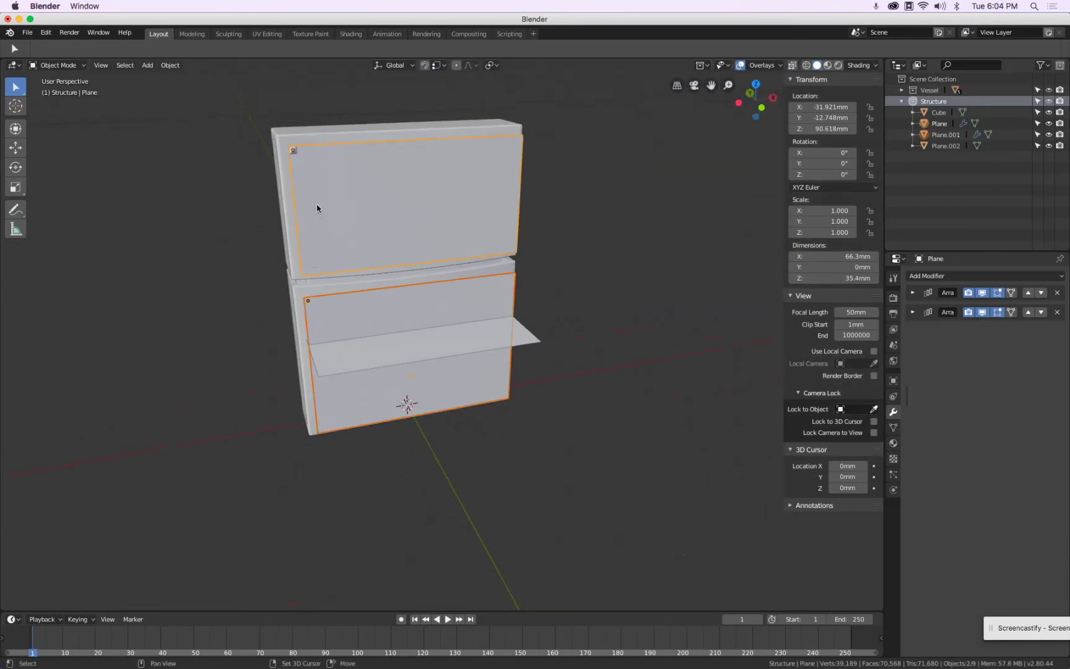
scroll(300, 159, up, 5)
shift+click(294, 151)
scroll(295, 150, down, 4)
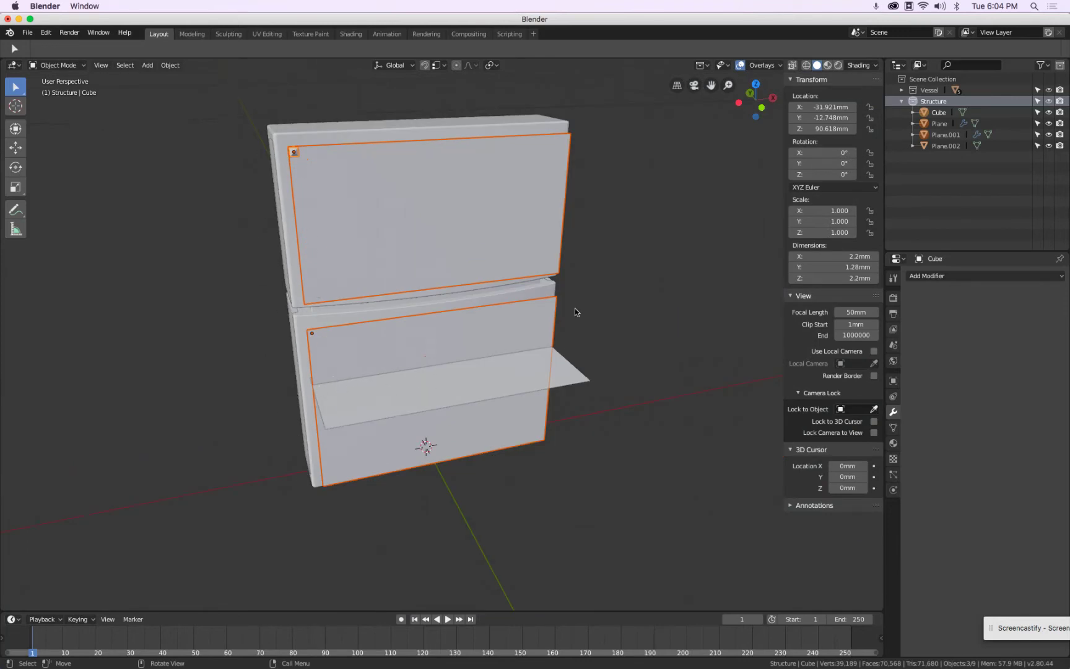
key(g)
key(x)
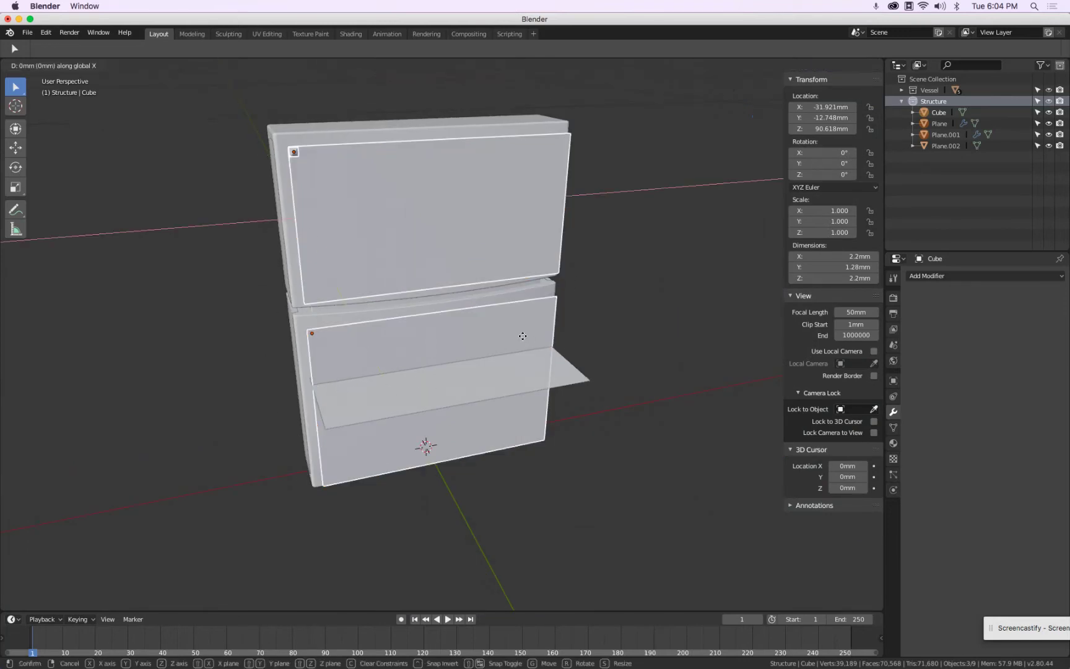
click(555, 335)
Move the grids and pyramid back along X, snapping to the reference plane's front corner on the negative X side
key(g)
key(x)
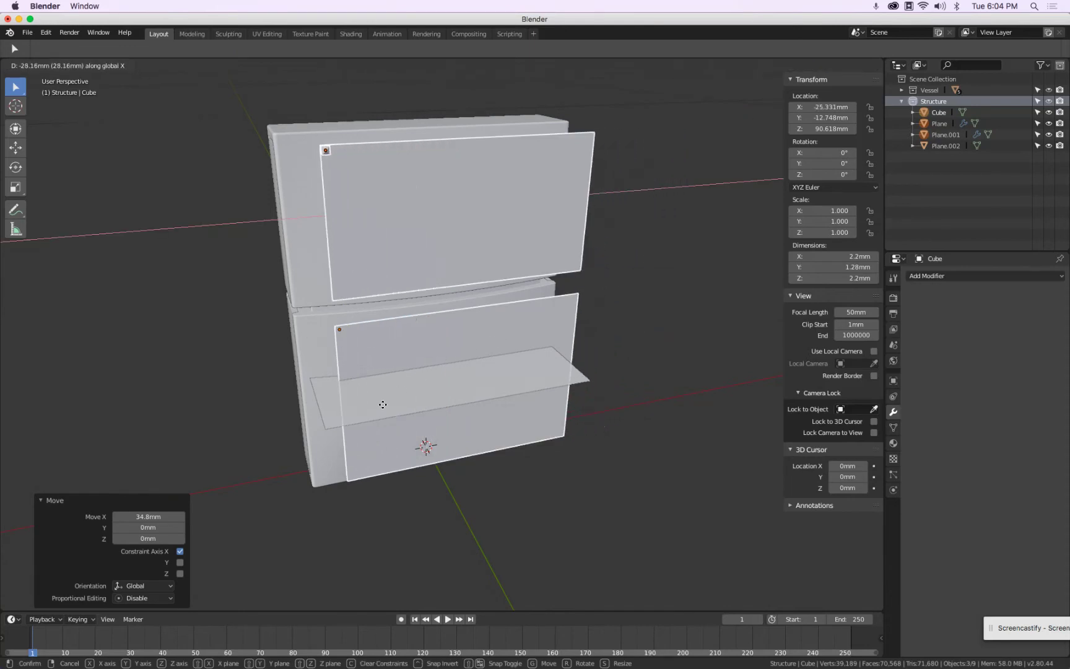
key(ctrl)
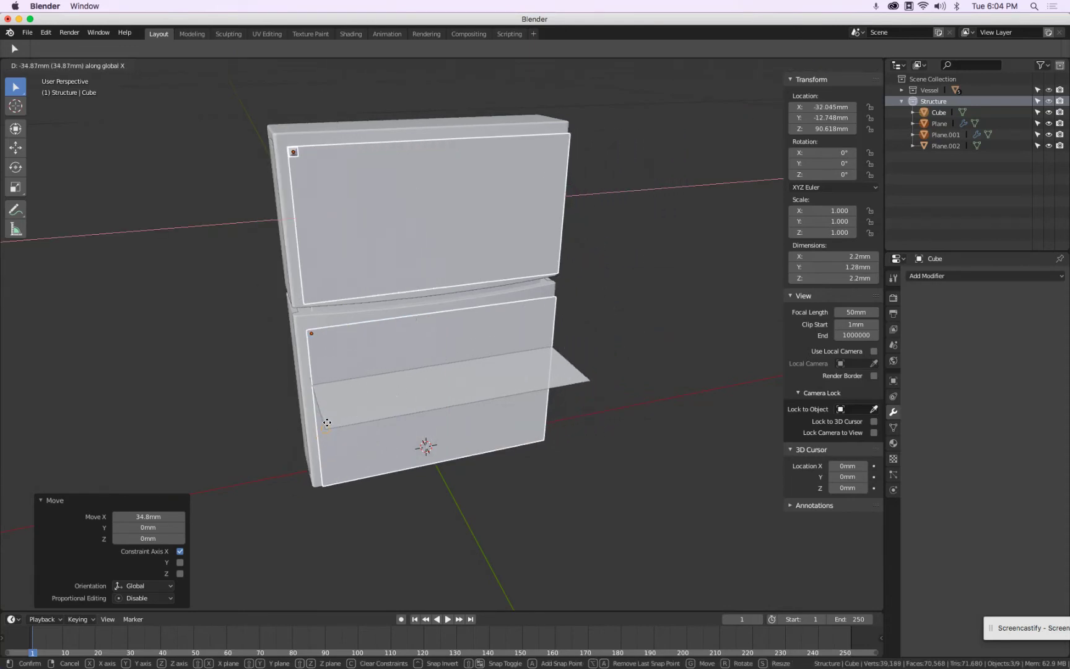
click(327, 426)
Check the grids' alignment with the reference plane, then delete the reference plane
middle_drag(371, 397, 332, 373)
scroll(329, 377, up, 3)
scroll(330, 378, down, 3)
middle_drag(392, 276, 538, 310)
click(552, 316)
key(Delete)
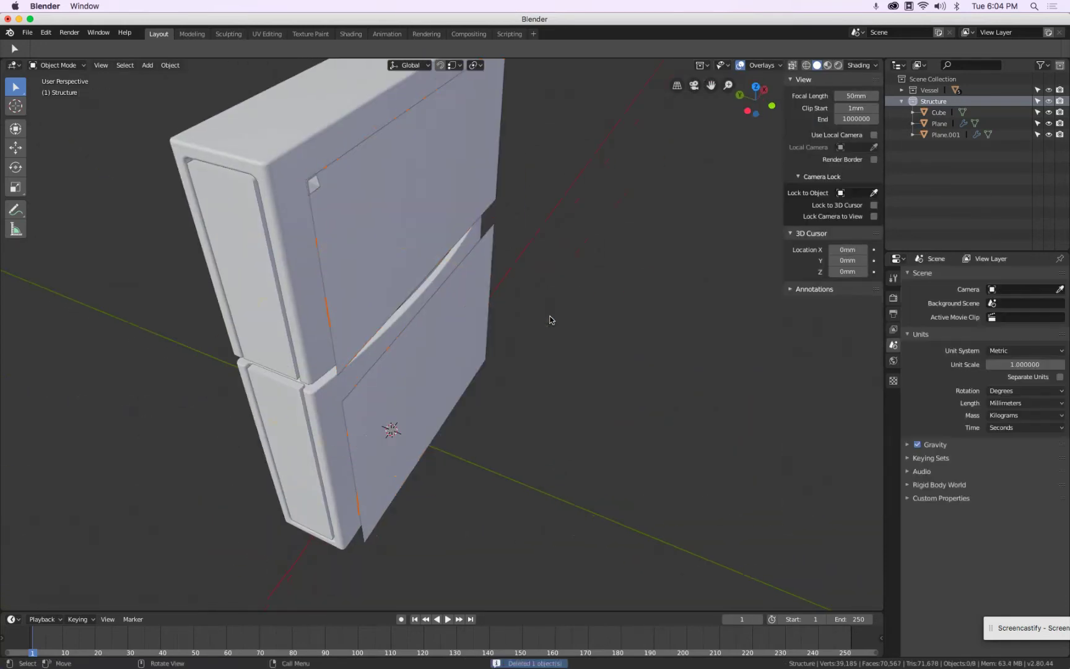
Add a Shrinkwrap modifier to the cap's plane grid and pick the cap, Body2, as its target
middle_drag(540, 305, 464, 256)
click(458, 224)
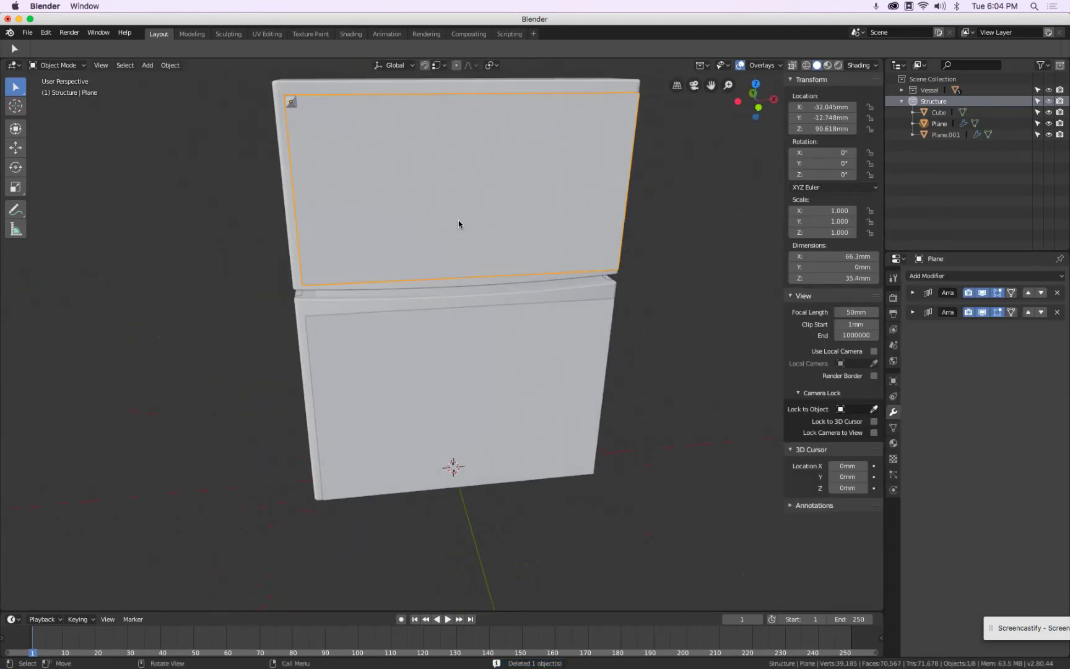
middle_drag(588, 223, 588, 306)
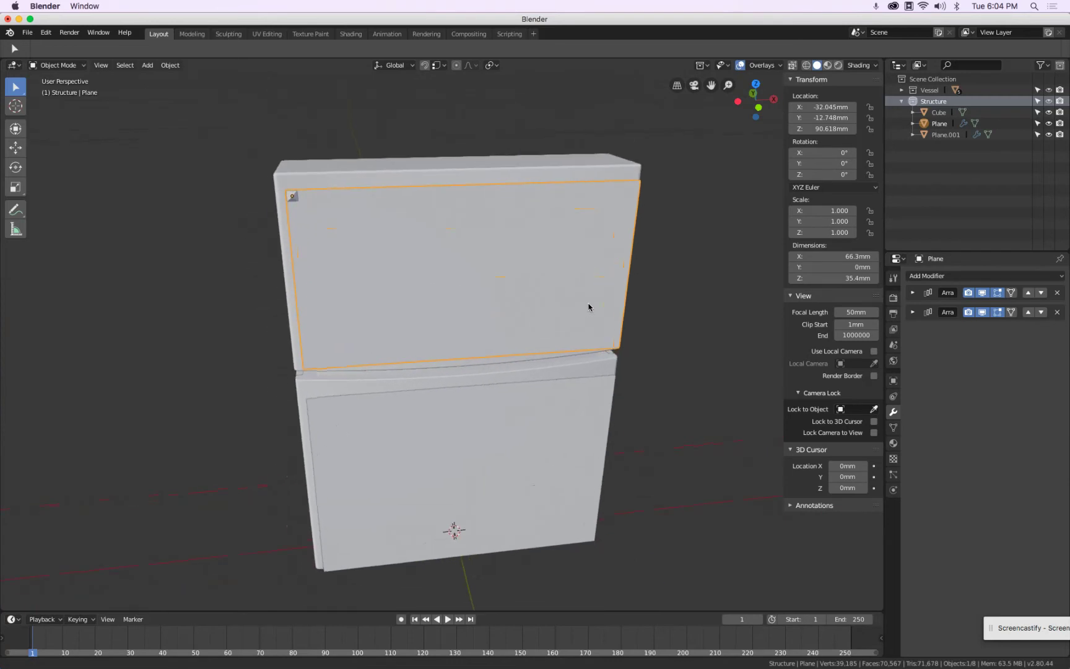
click(977, 276)
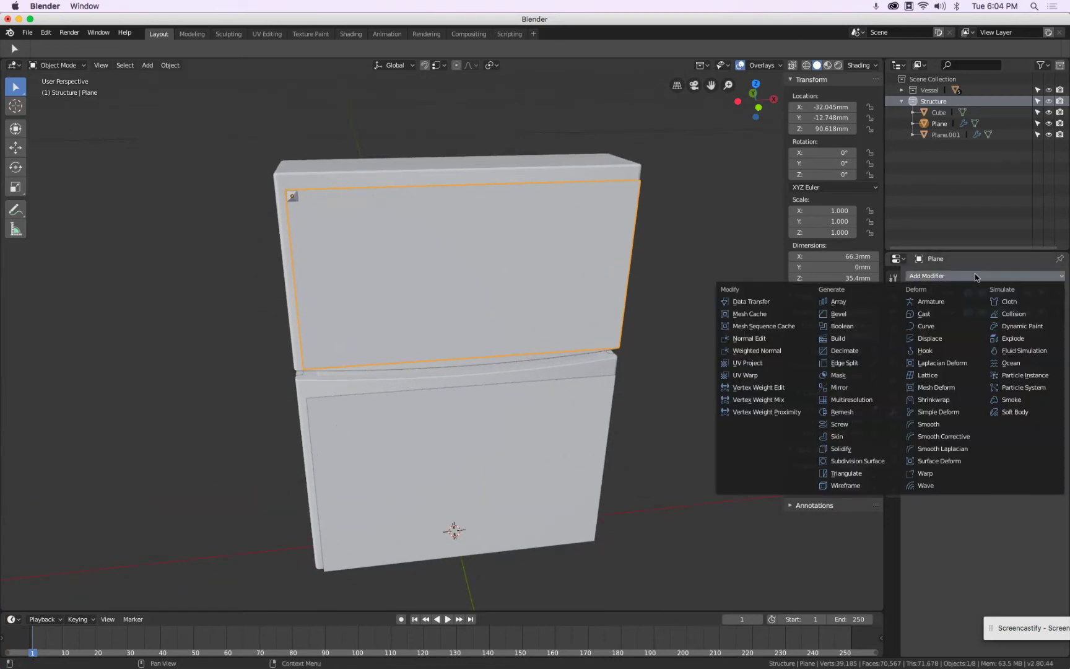
click(957, 400)
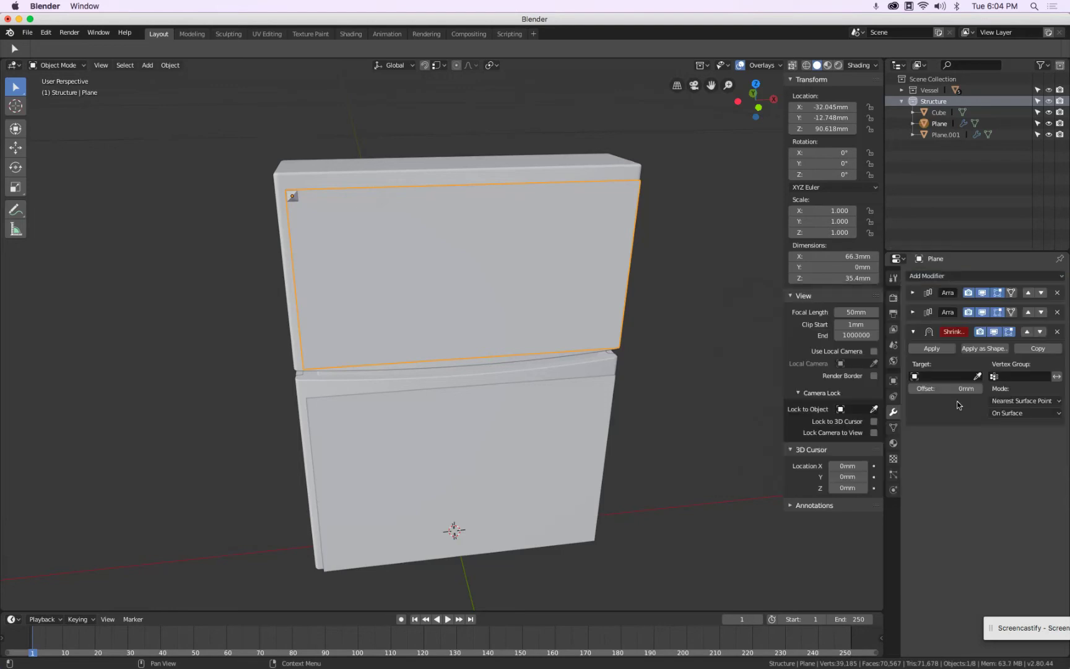
click(977, 376)
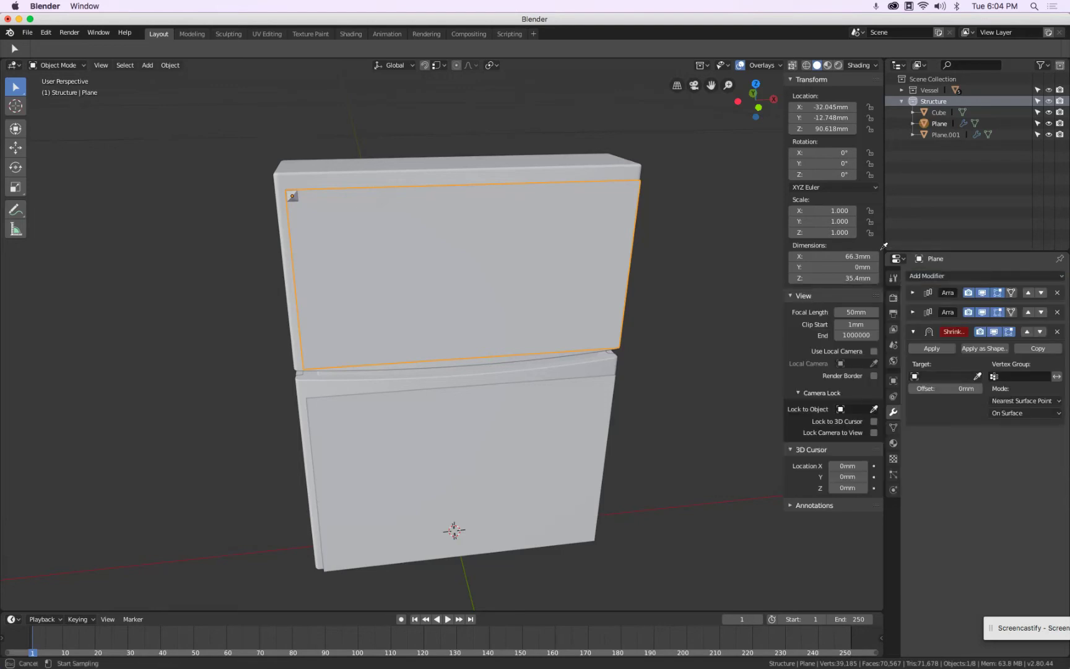
click(615, 166)
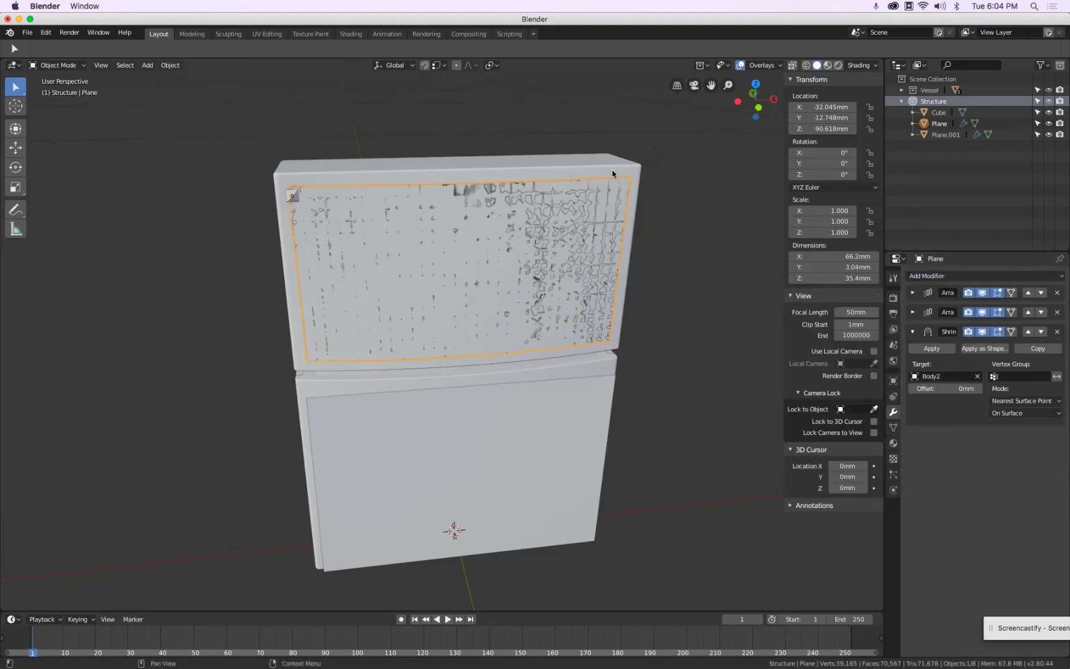
Set the cap grid's Shrinkwrap to Project mode with the negative direction also enabled, and disable the modifier's viewport display
click(1018, 401)
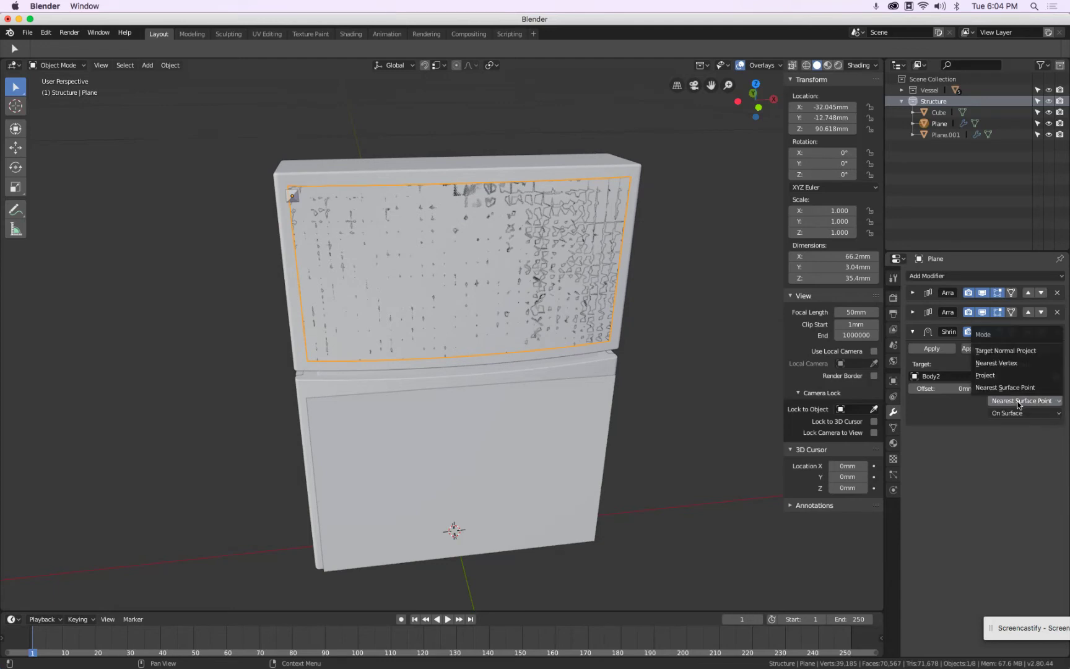
click(986, 376)
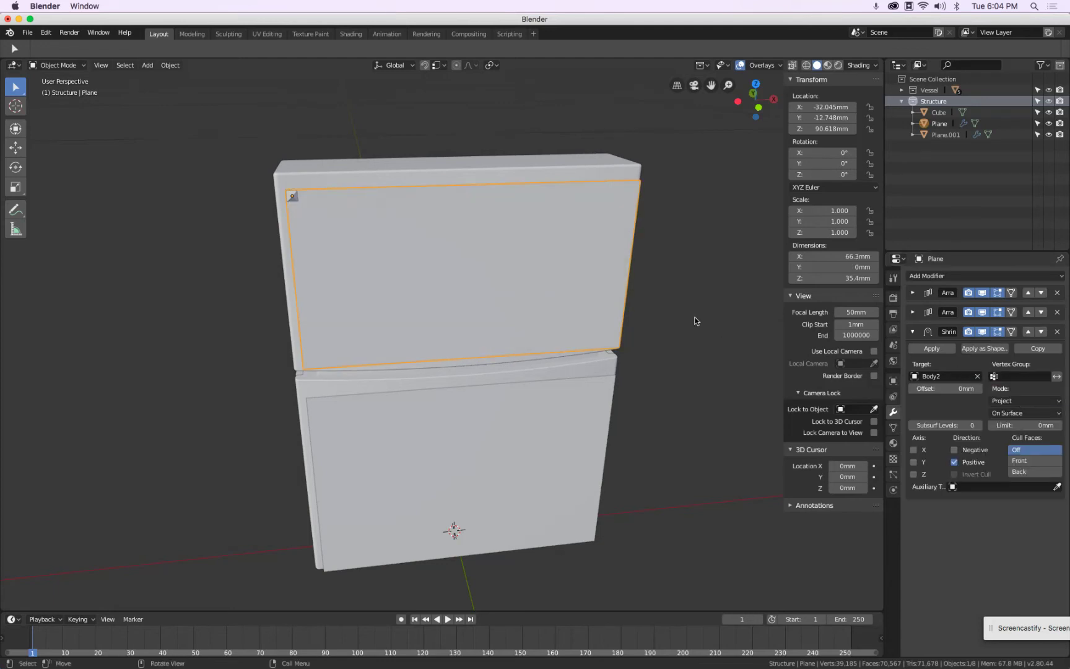
click(955, 450)
middle_drag(685, 291, 753, 311)
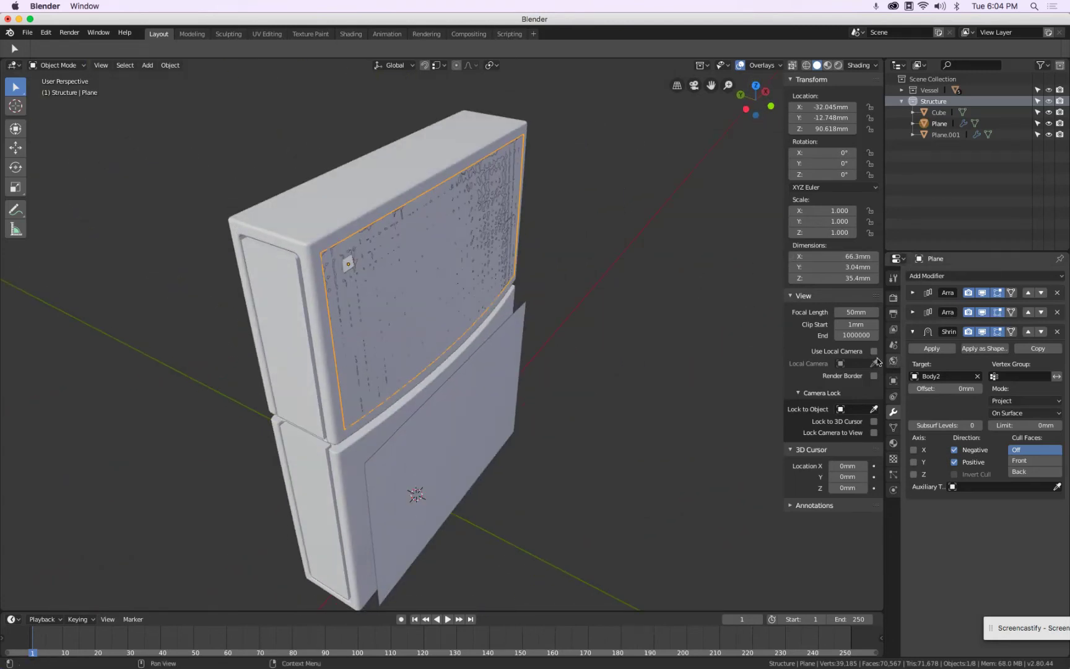
click(983, 333)
Make a linked duplicate of the pyramid on the cap grid and move it -44 mm along Z
click(350, 266)
click(351, 266)
click(352, 266)
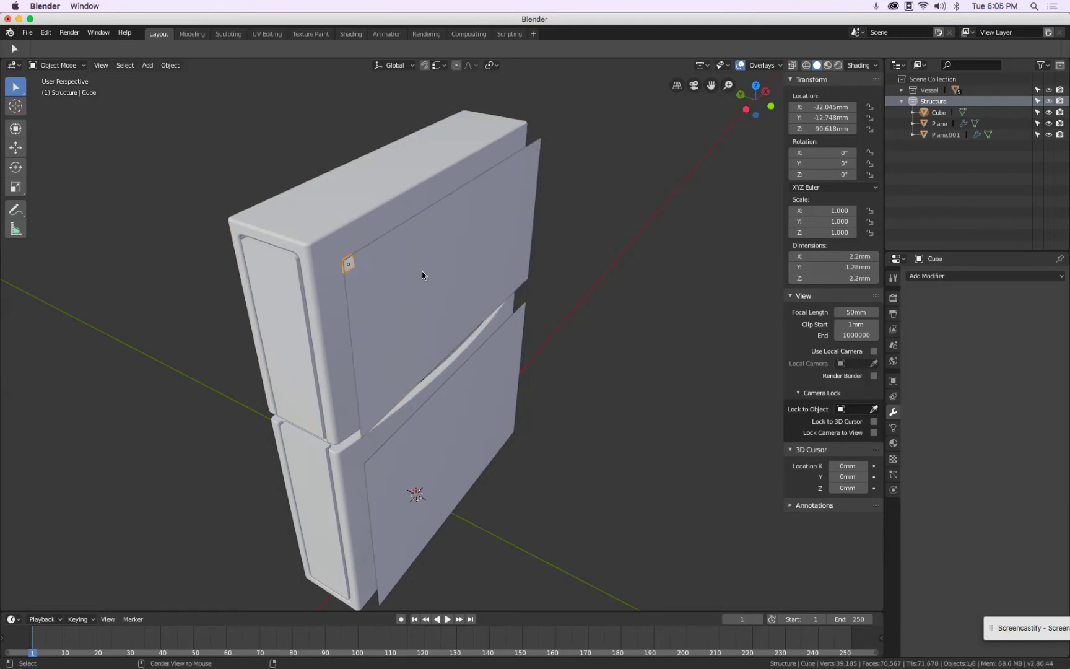
key(shift+d)
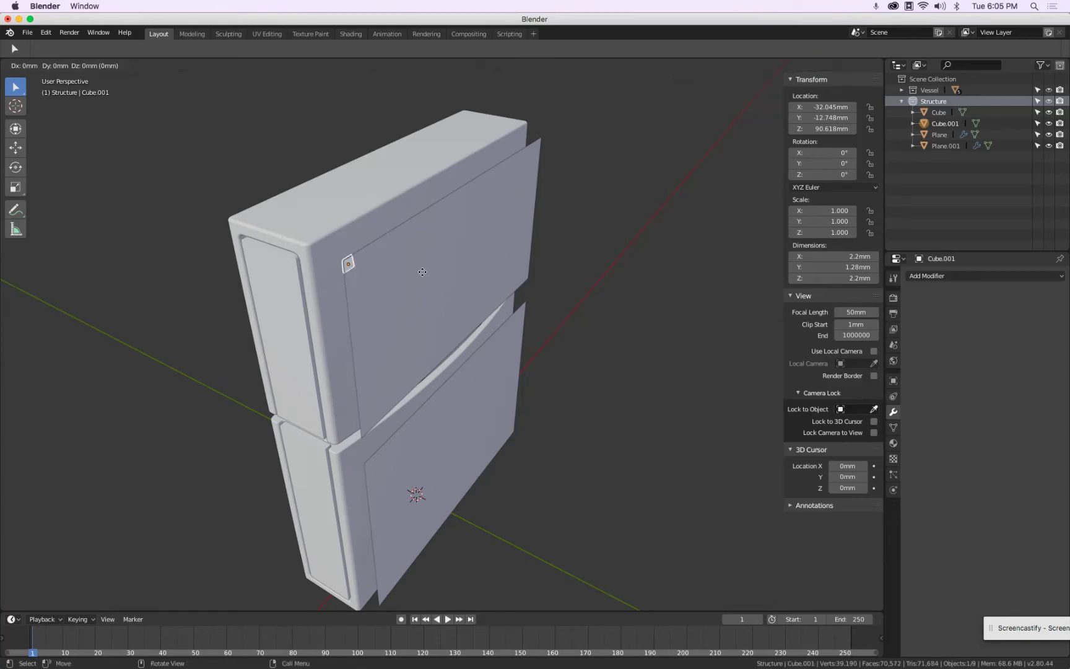
right_click(423, 275)
key(g)
key(z)
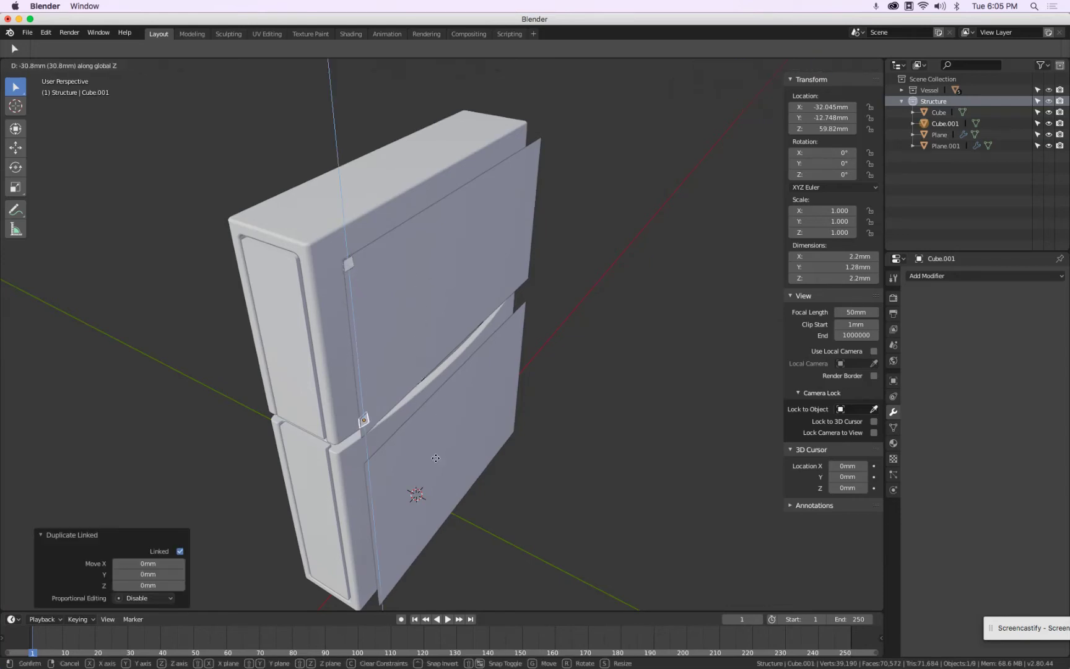
click(439, 455)
Move the duplicate pyramid 2.15 mm along Z, snapping it to the upper corner of the body grid
scroll(439, 459, up, 8)
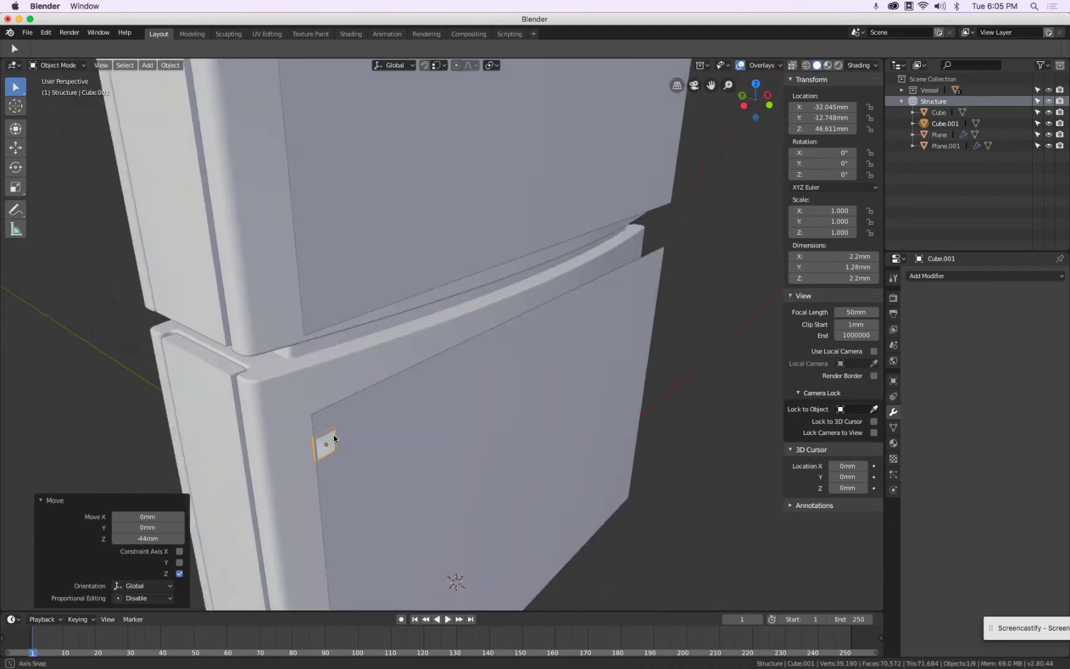
key(g)
key(z)
key(ctrl)
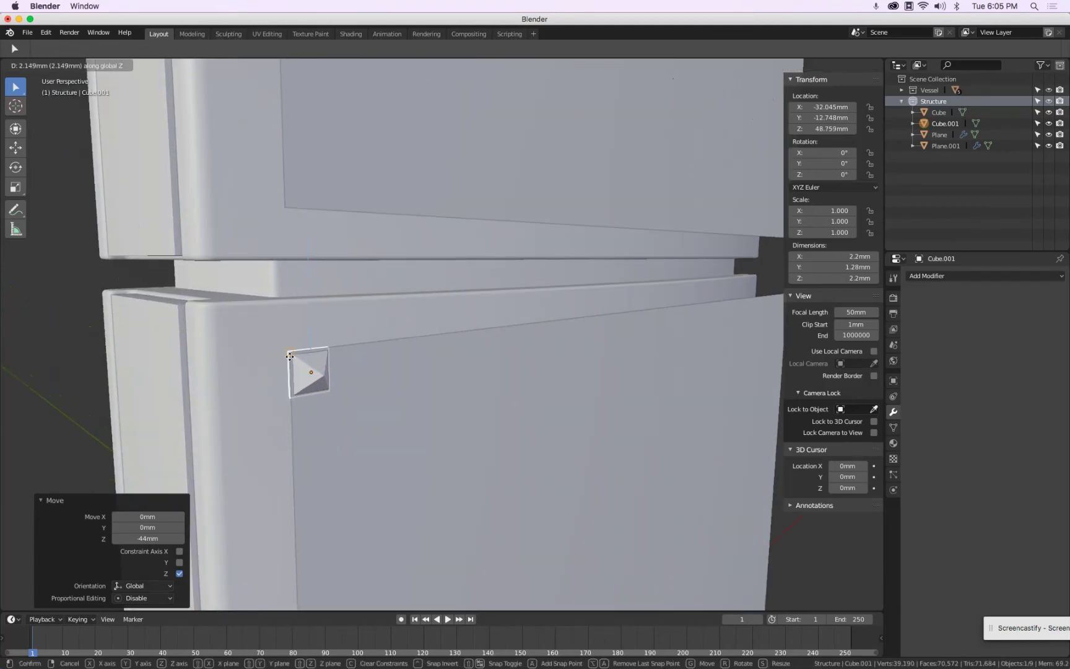
click(288, 355)
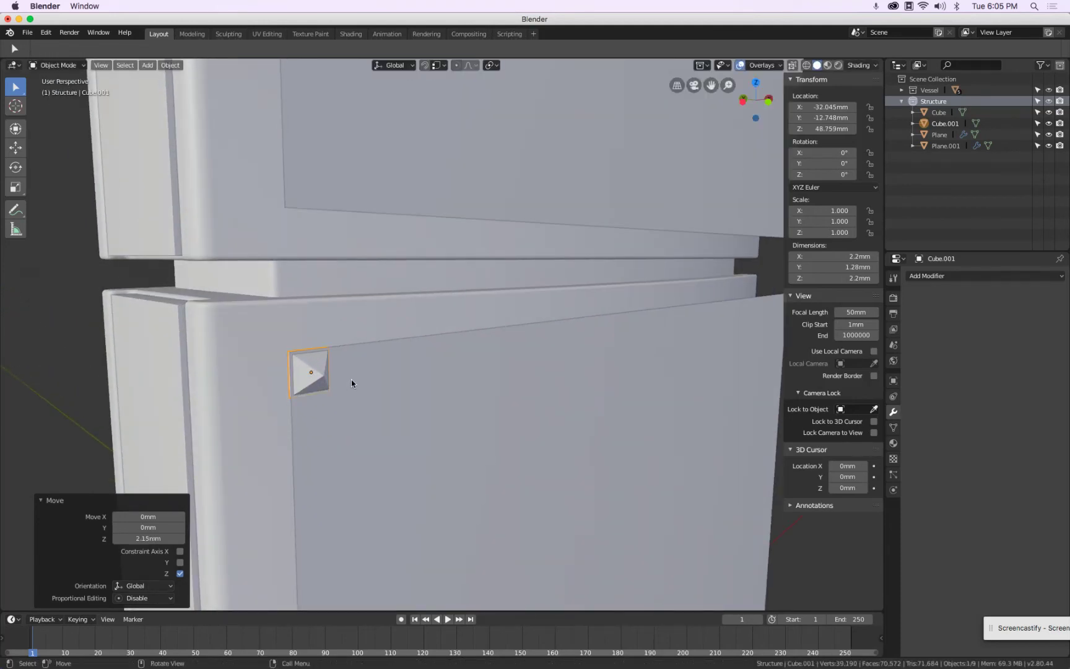
Move the duplicate pyramid aside, place the 3D cursor on the body grid's origin and snap the pyramid to the cursor
scroll(344, 376, down, 3)
key(g)
click(372, 369)
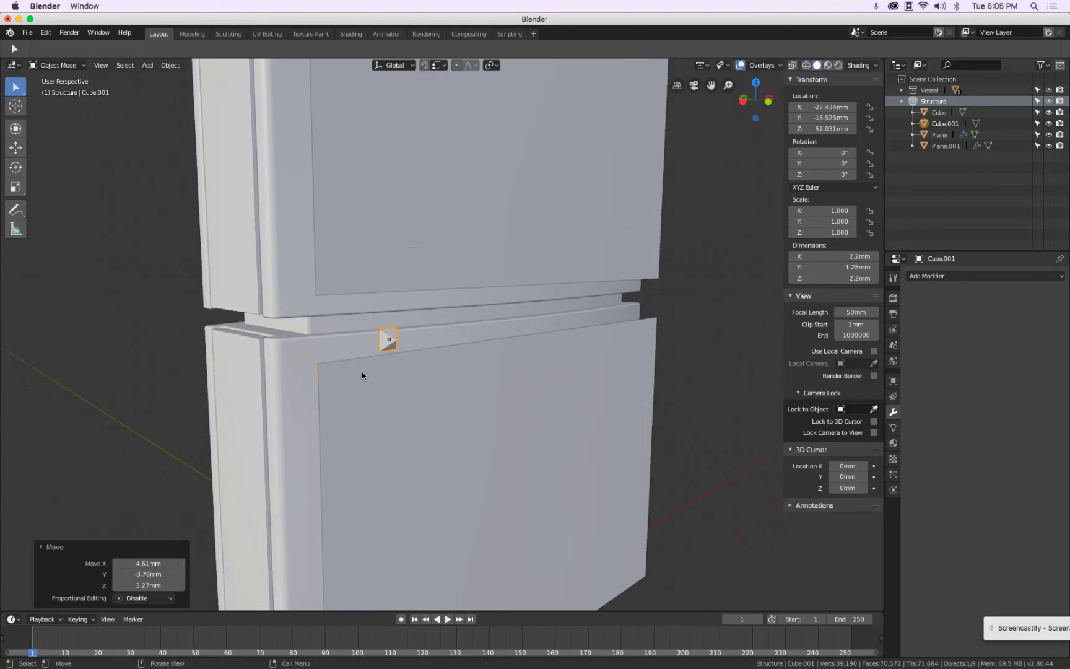
click(365, 381)
key(shift+s)
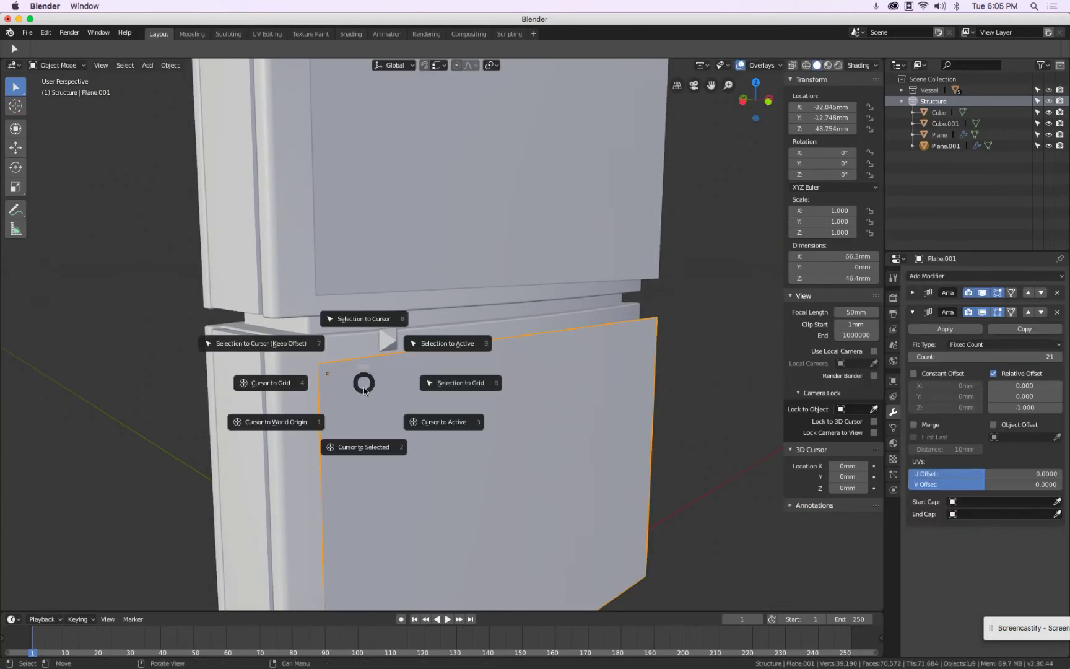
click(364, 448)
click(388, 345)
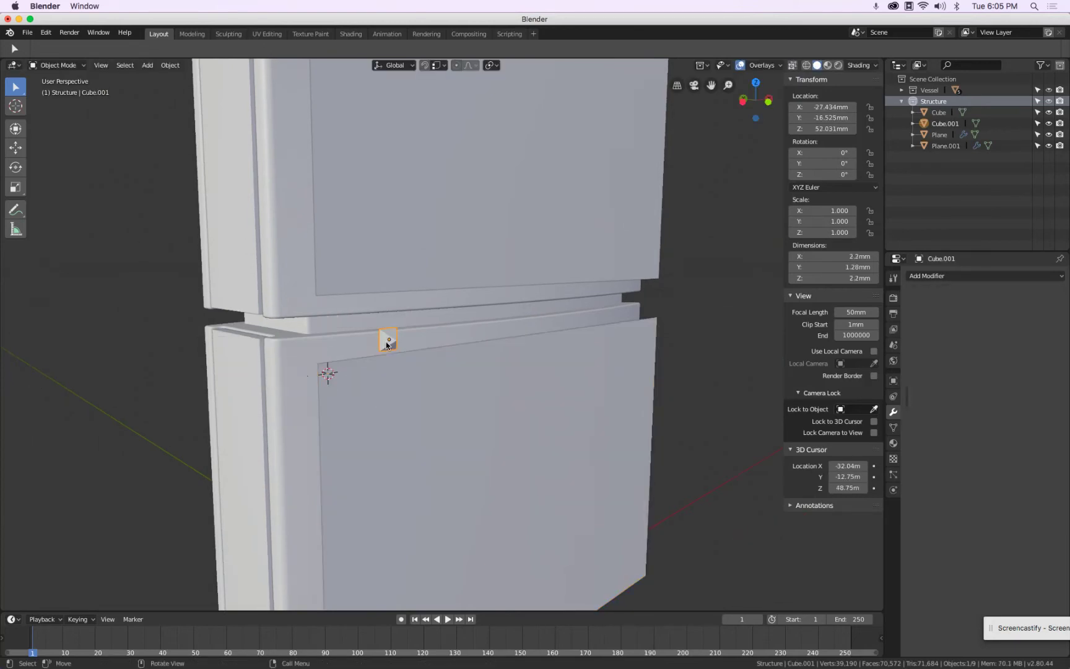
key(shift+s)
click(383, 328)
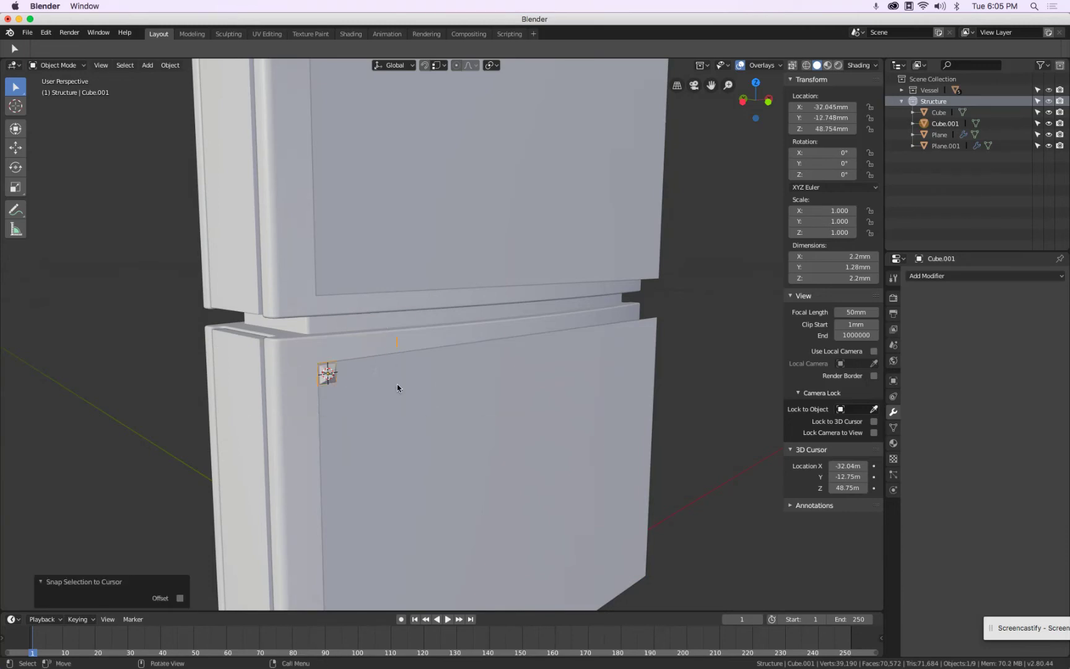
Parent the cap's pyramid to the cap's plane grid with the Object option
scroll(397, 384, right, 2)
scroll(425, 234, down, 5)
scroll(384, 229, right, 2)
scroll(347, 223, up, 5)
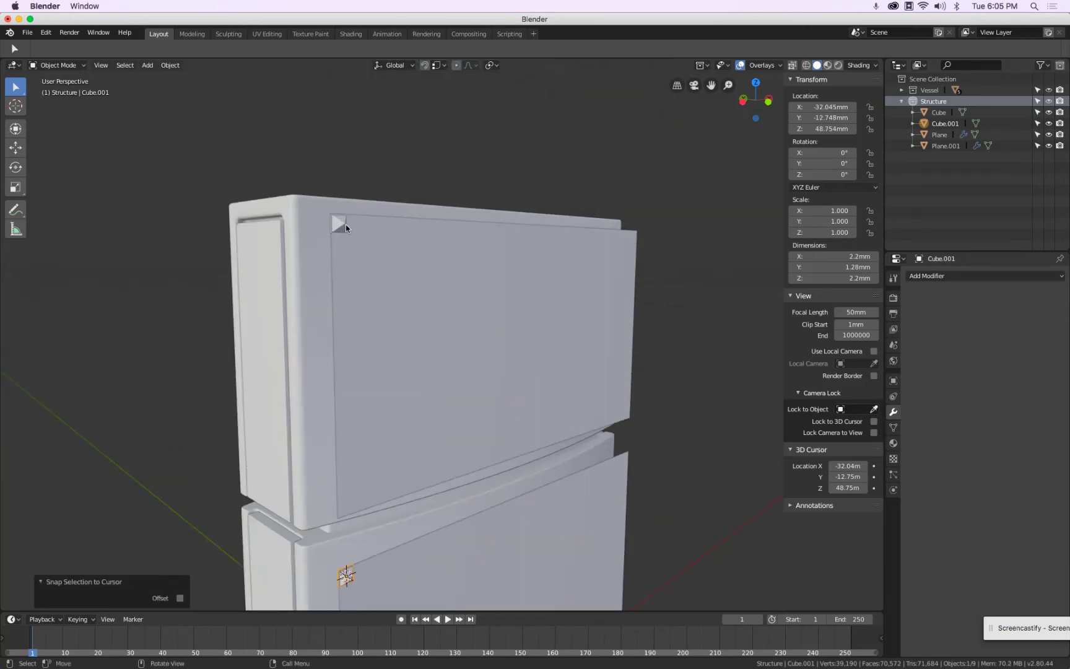
click(340, 226)
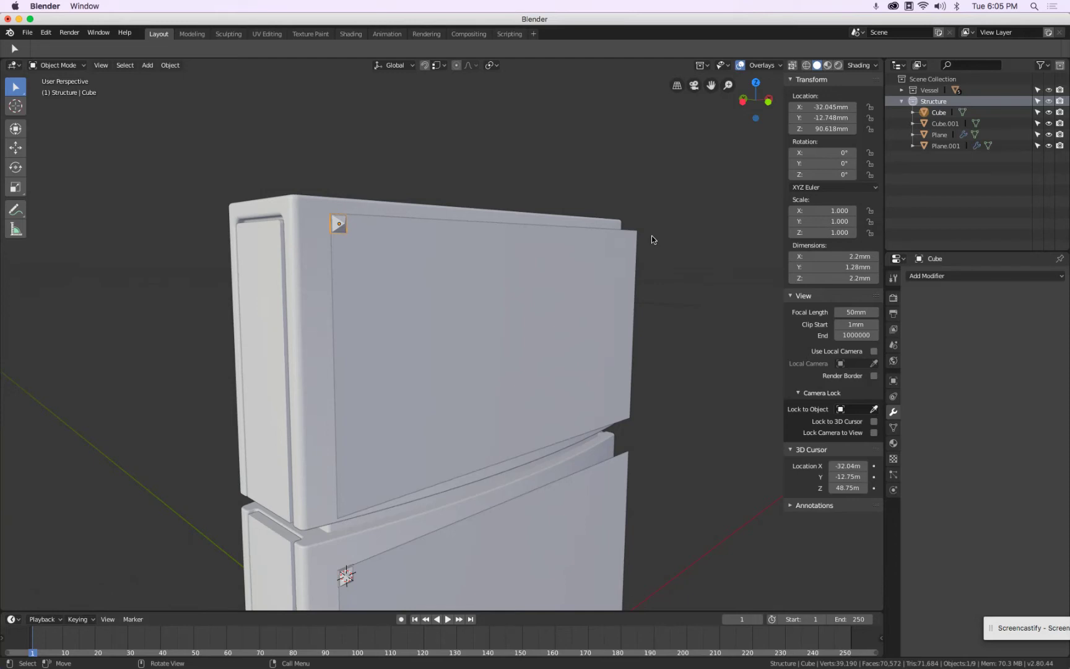
click(635, 243)
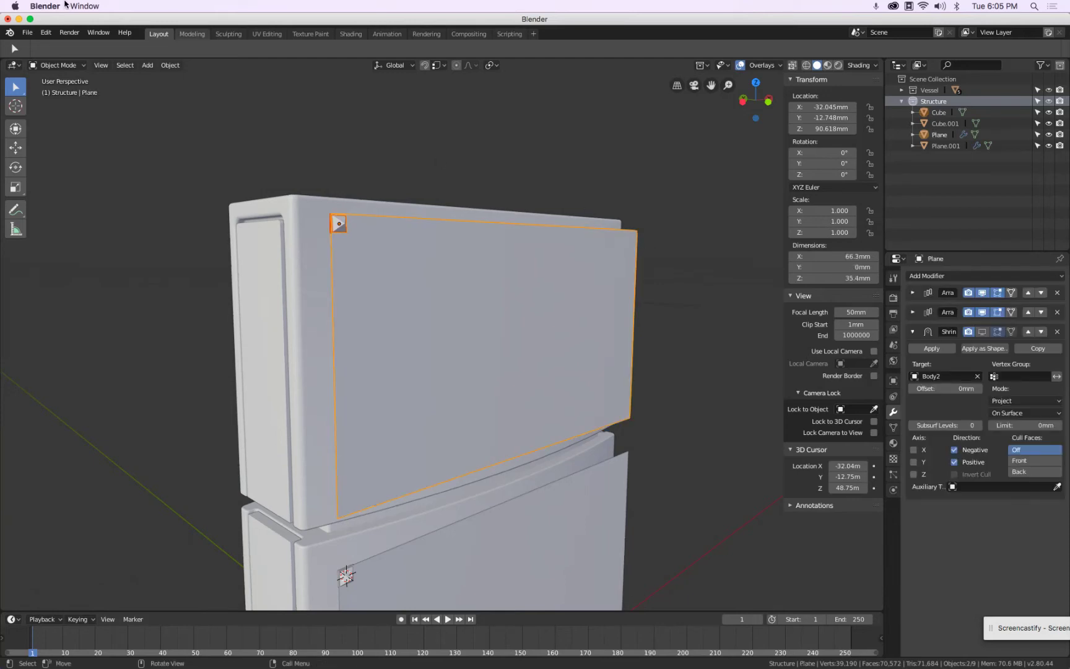
click(171, 66)
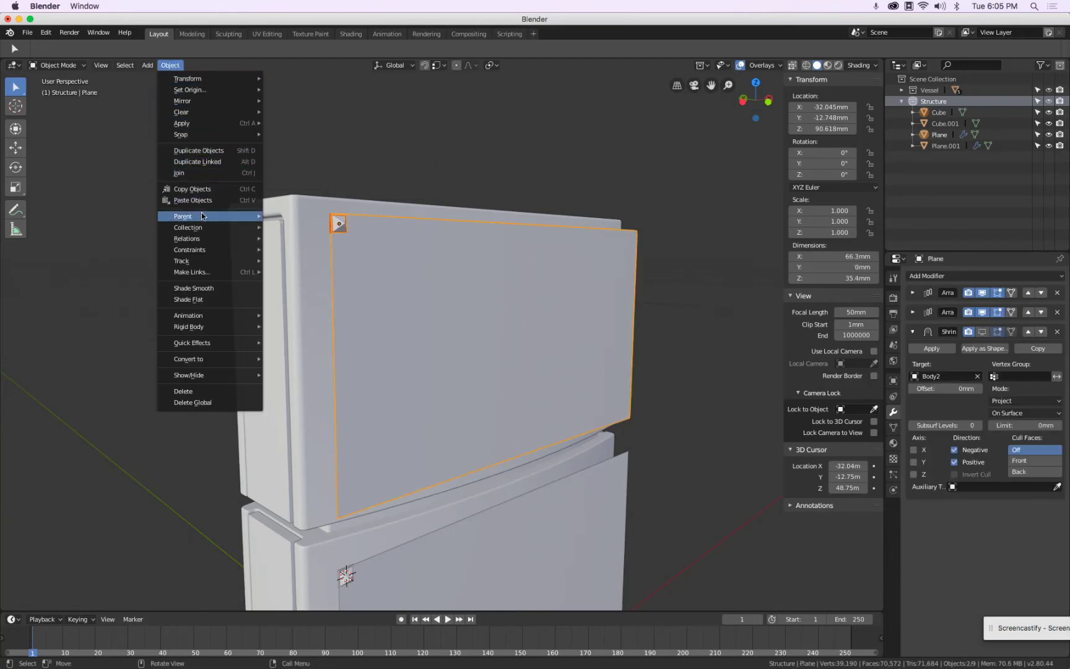
mouse_move(201, 216)
click(294, 216)
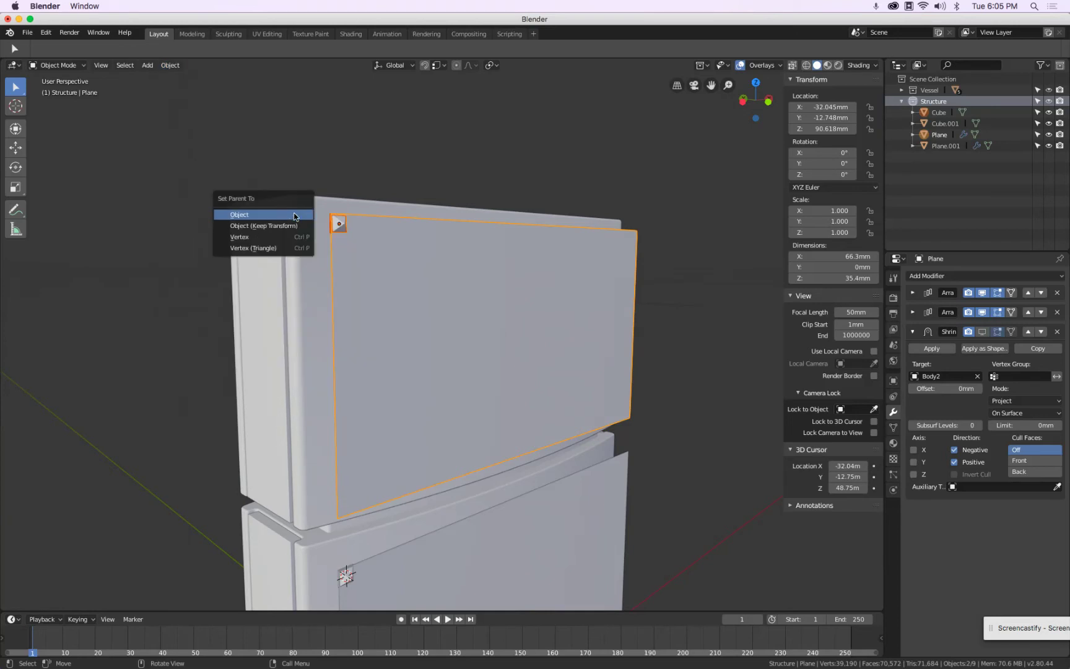
click(292, 216)
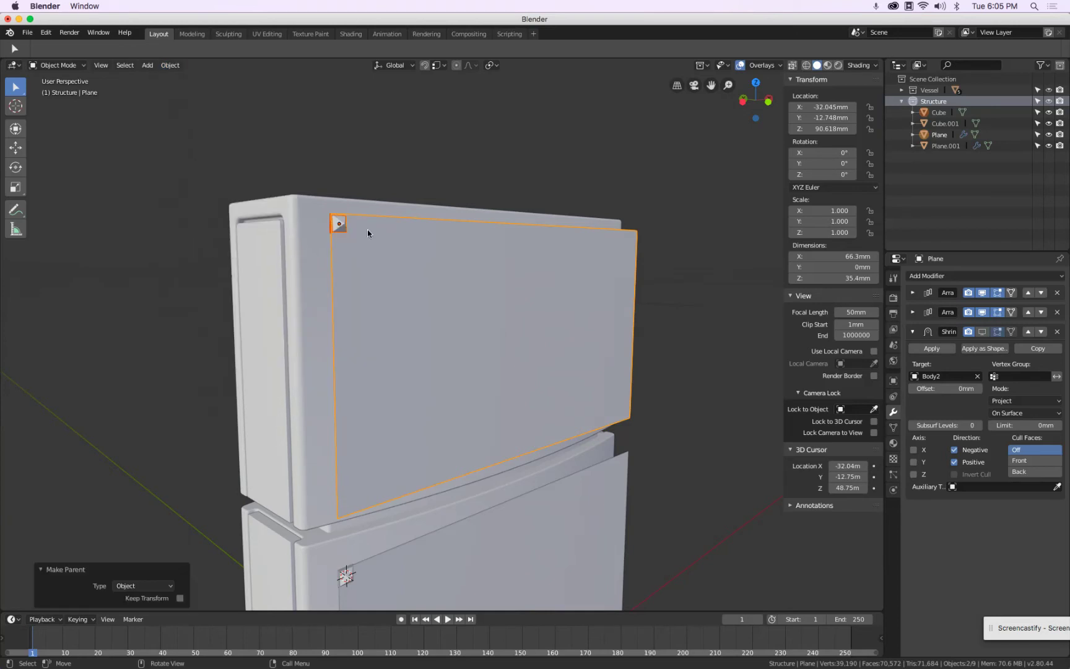
Select only the cap's plane grid and set its instancing to Faces
click(342, 234)
click(342, 234)
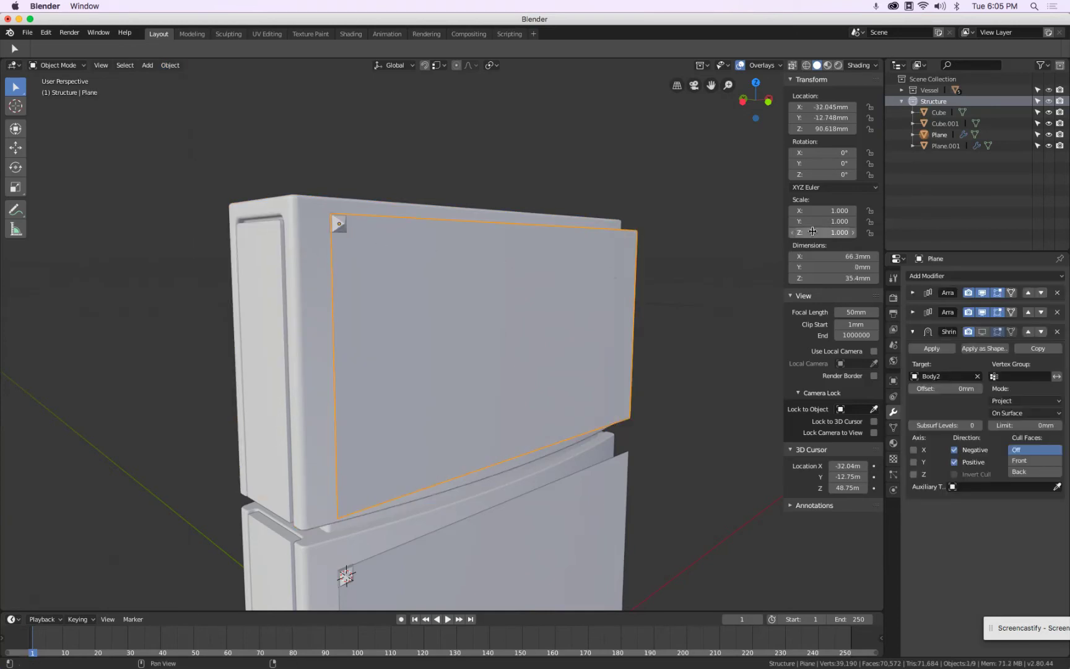
click(338, 225)
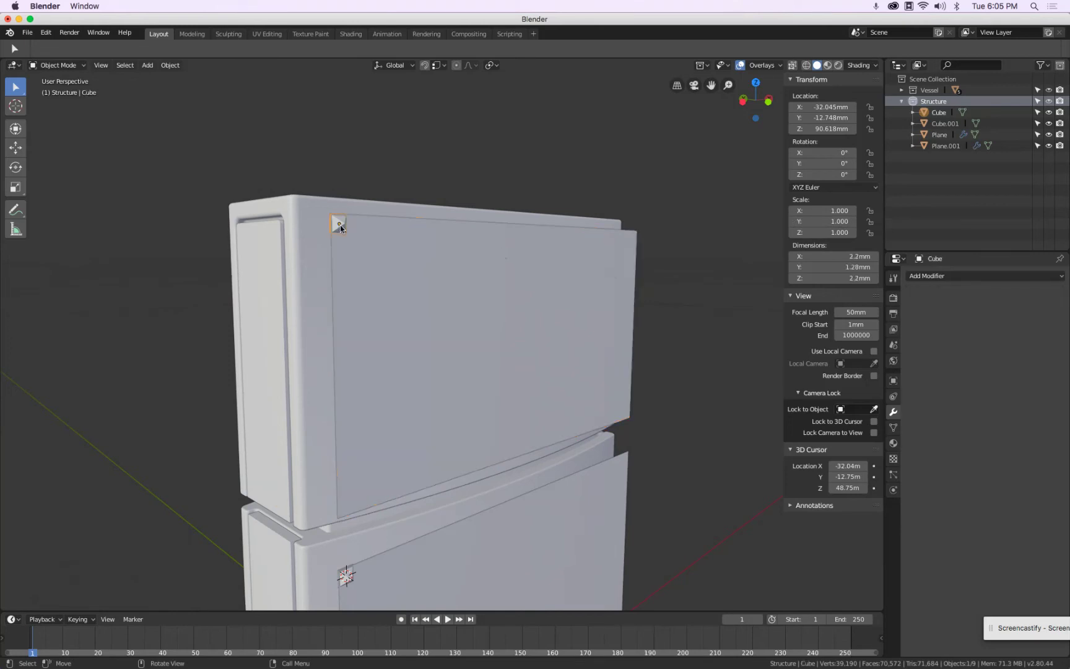
click(628, 243)
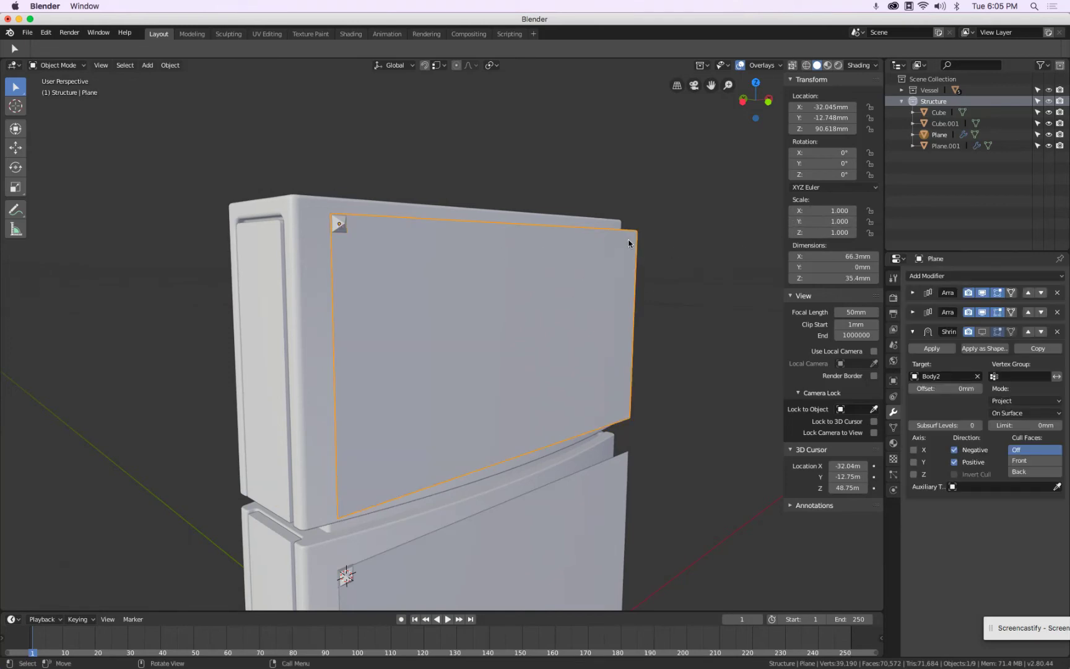
click(893, 381)
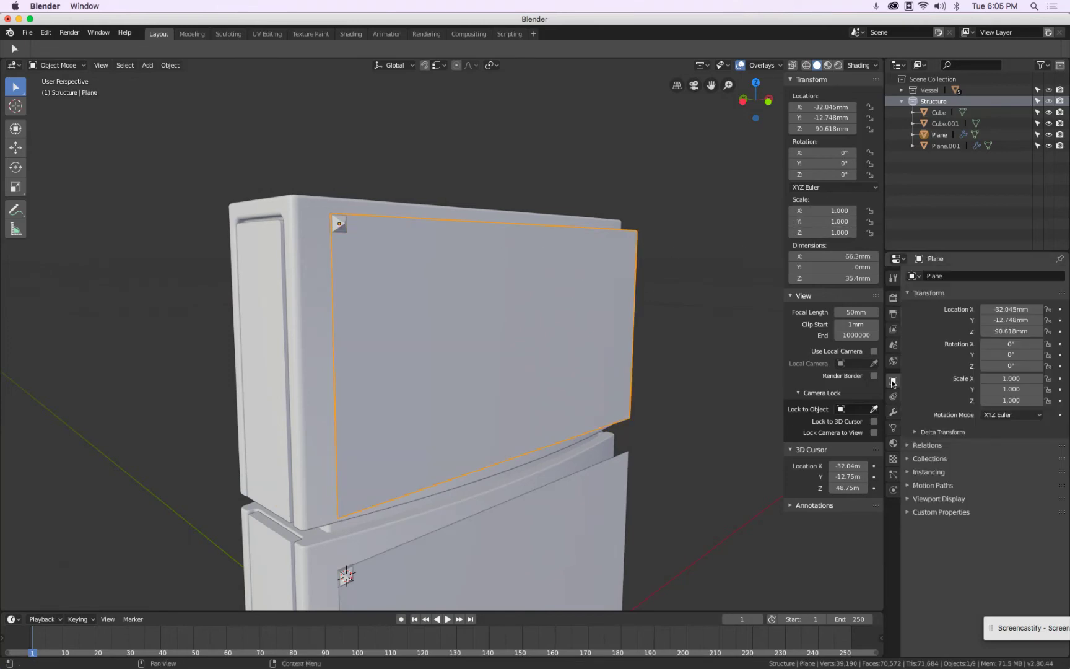
click(917, 473)
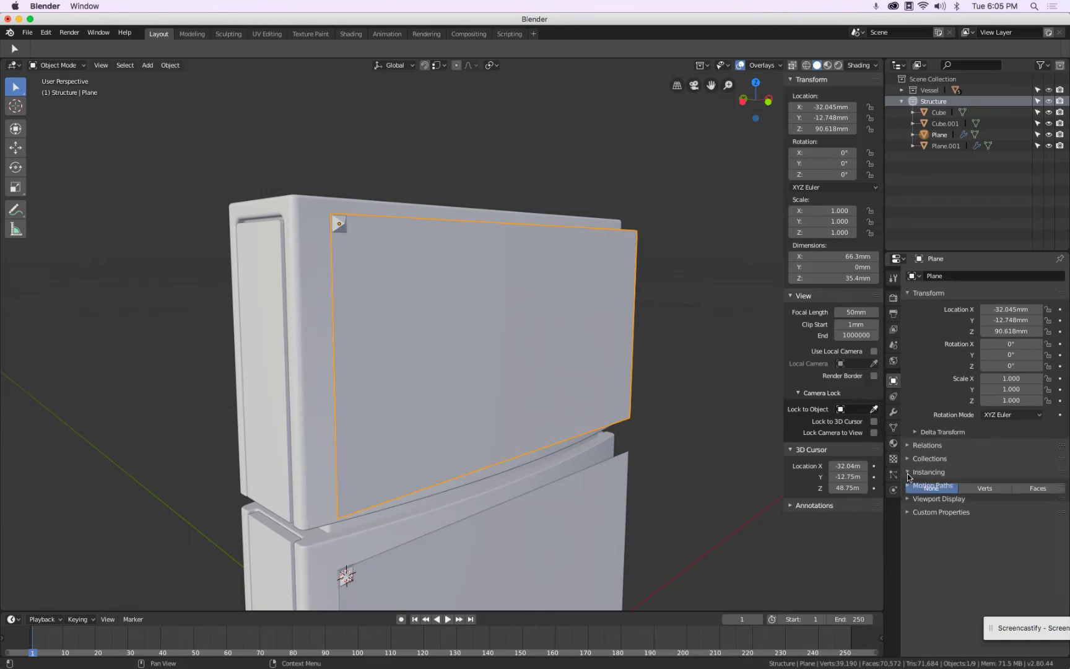
click(1038, 489)
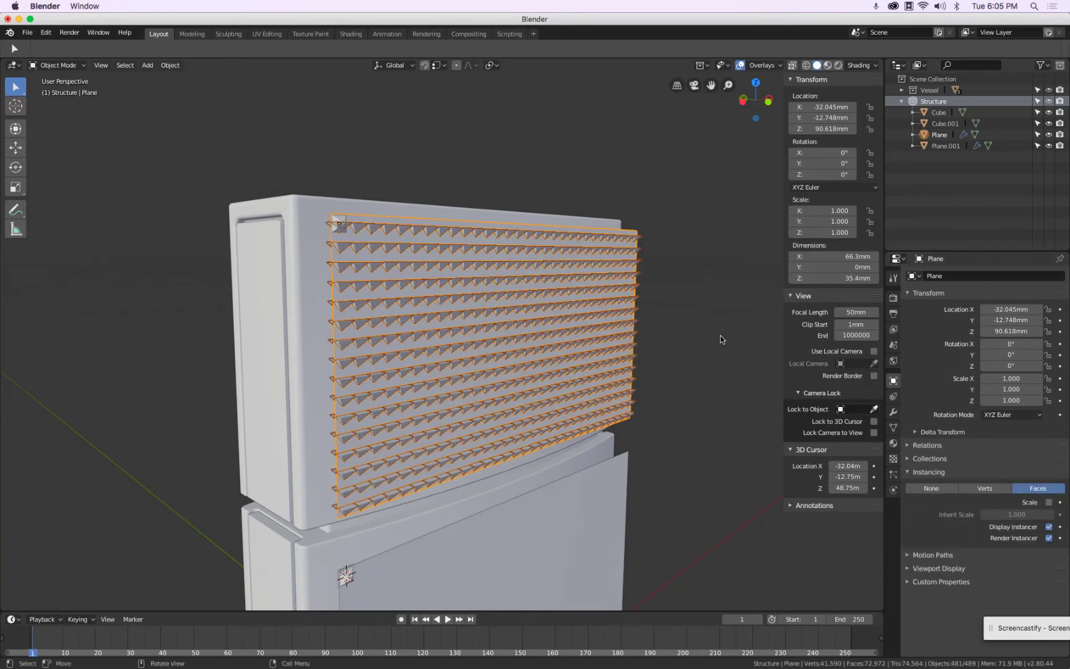
Select the cap's original pyramid and place the 3D cursor on its origin
scroll(343, 195, up, 5)
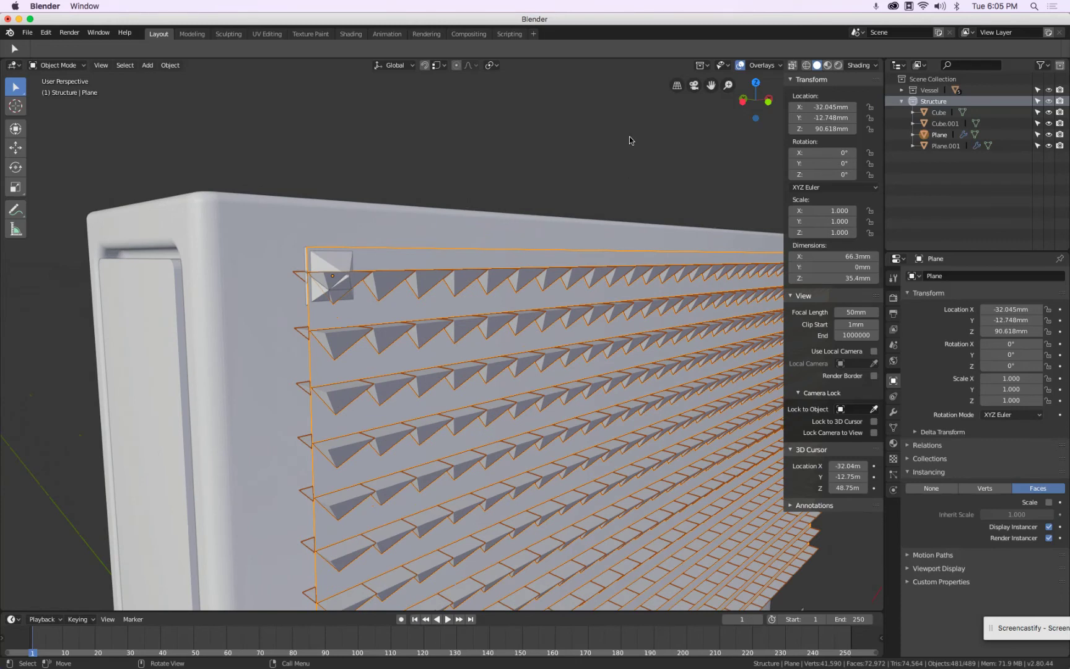
click(338, 264)
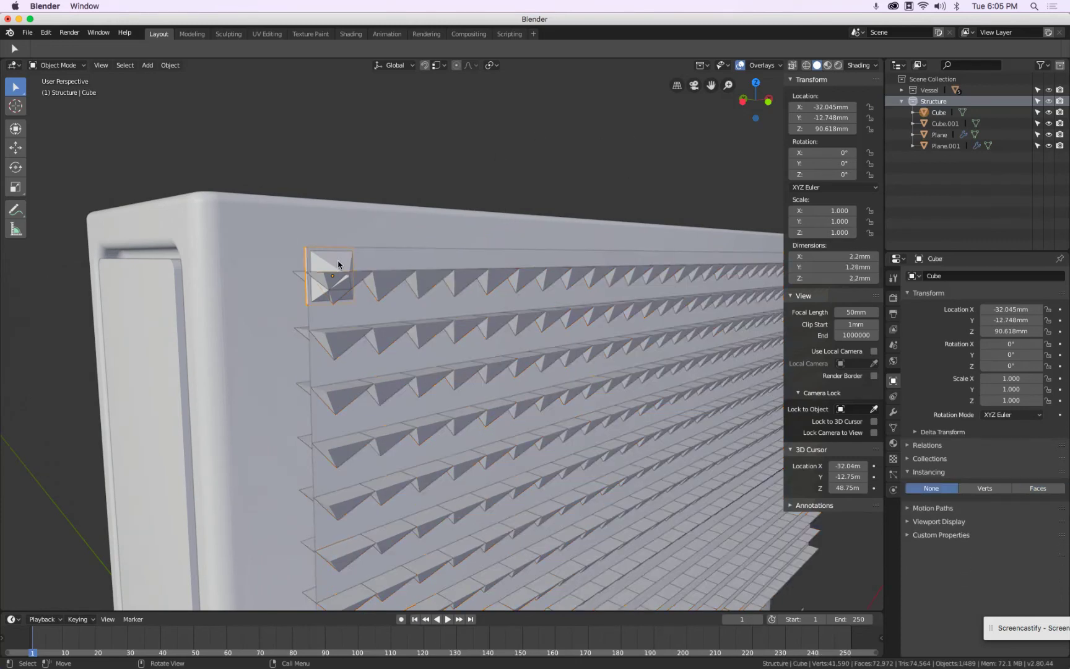
scroll(339, 264, down, 2)
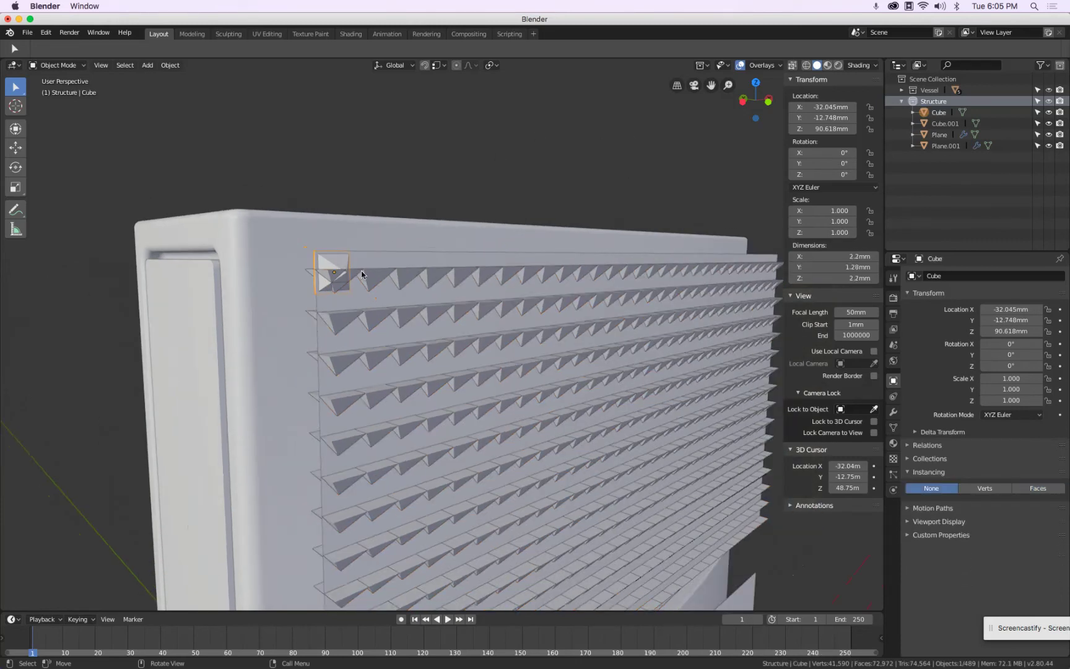
key(shift+s)
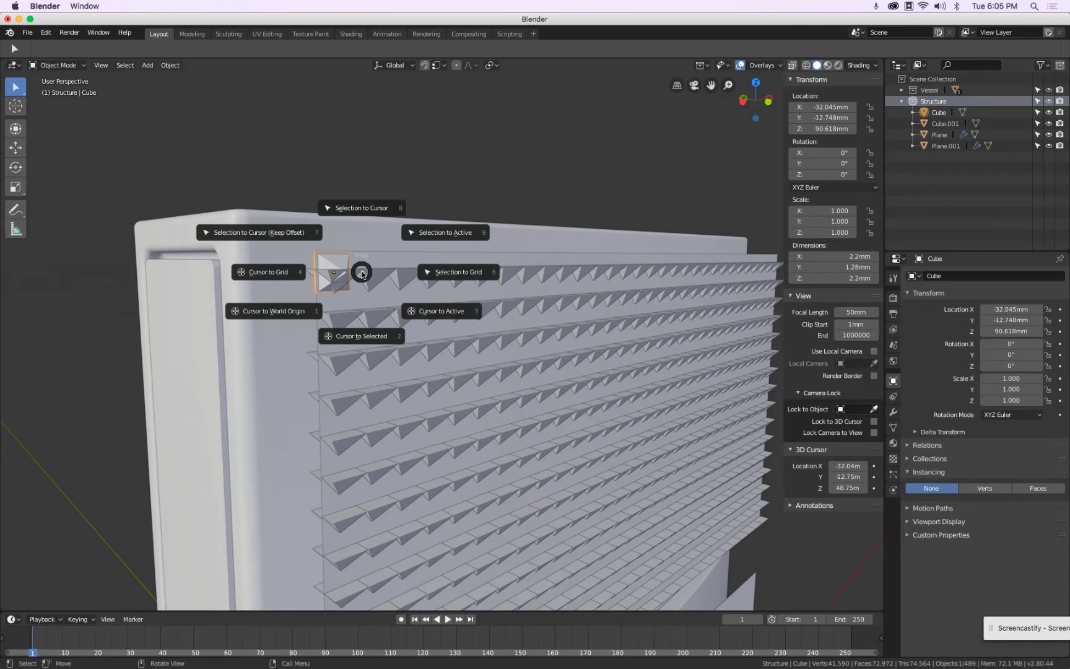
click(363, 337)
Enter Edit Mode on the cap's pyramid, select its whole mesh and set the pivot point to the 3D Cursor
key(Tab)
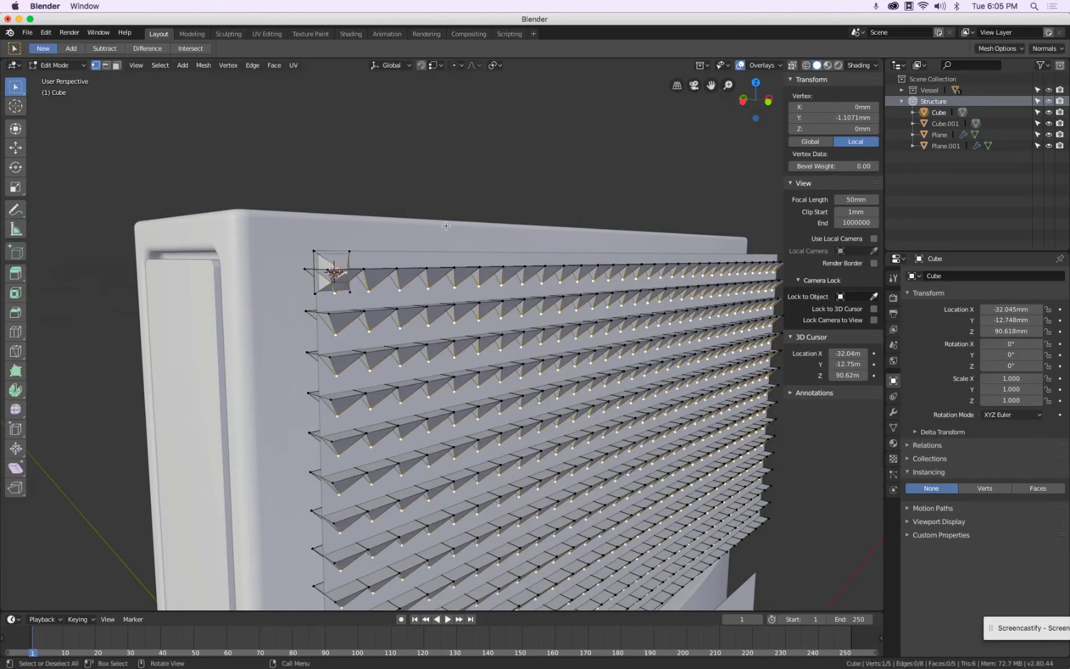
key(a)
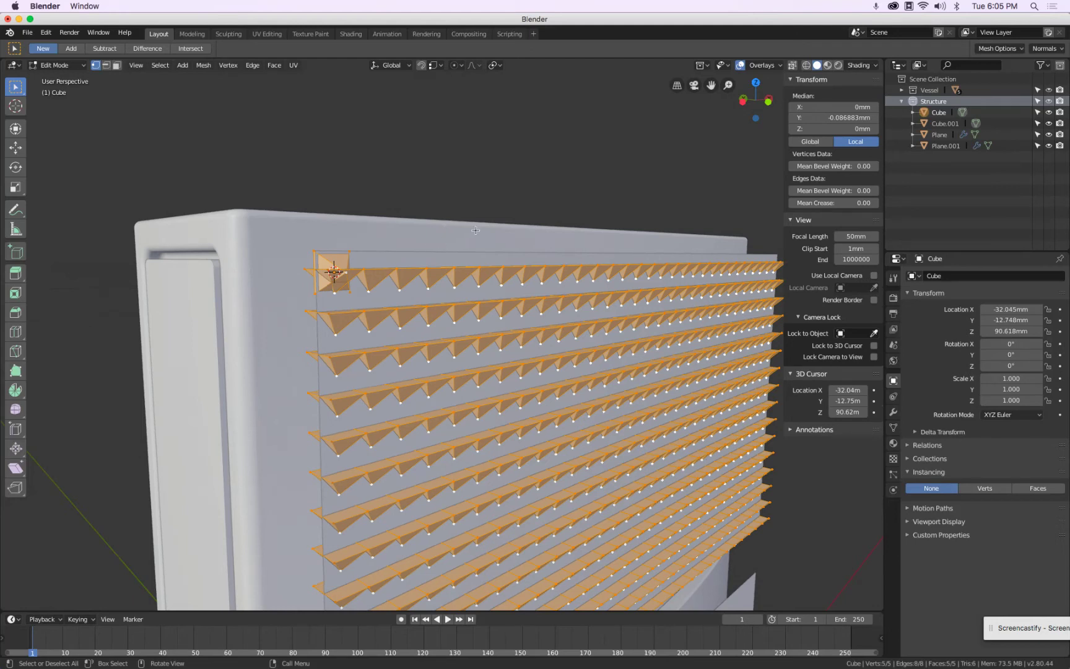
middle_drag(576, 194, 398, 411)
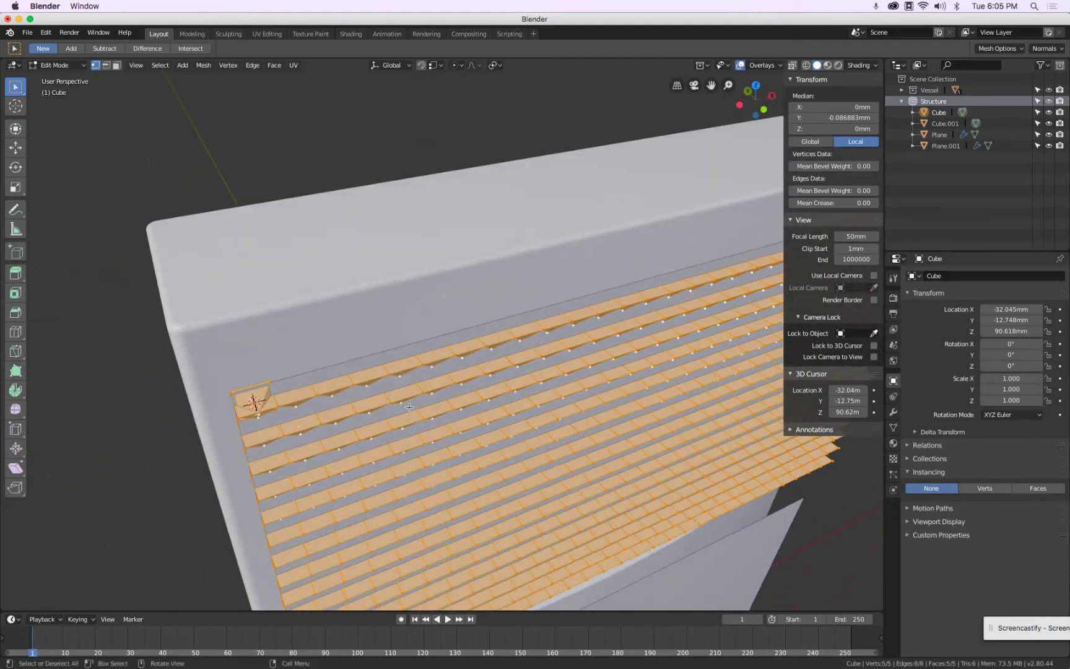
middle_drag(367, 348, 433, 235)
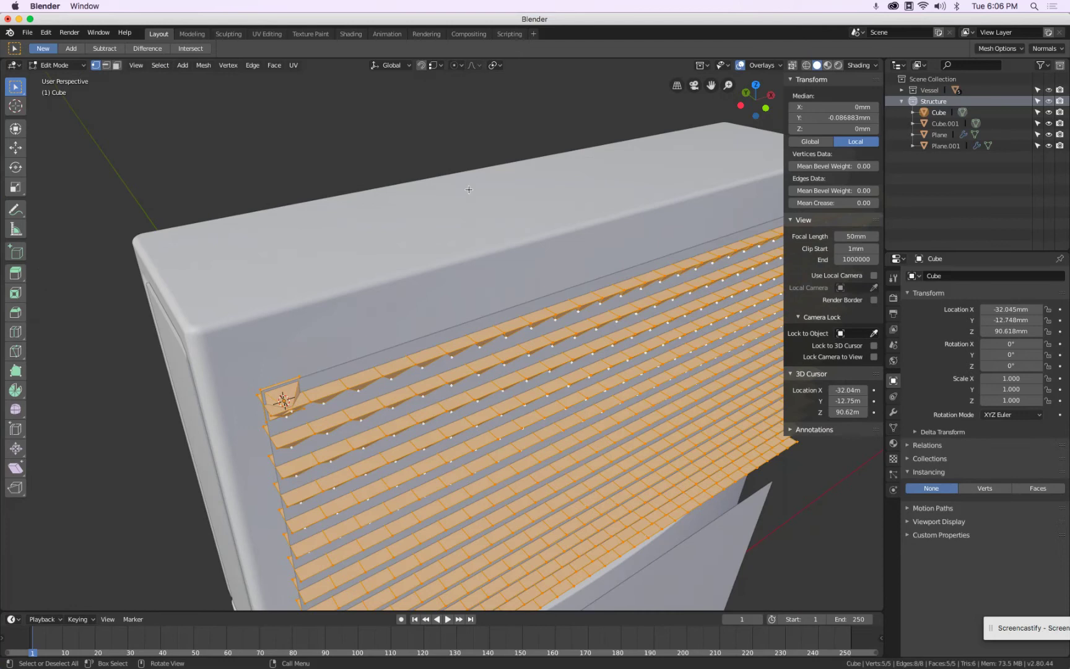
click(494, 65)
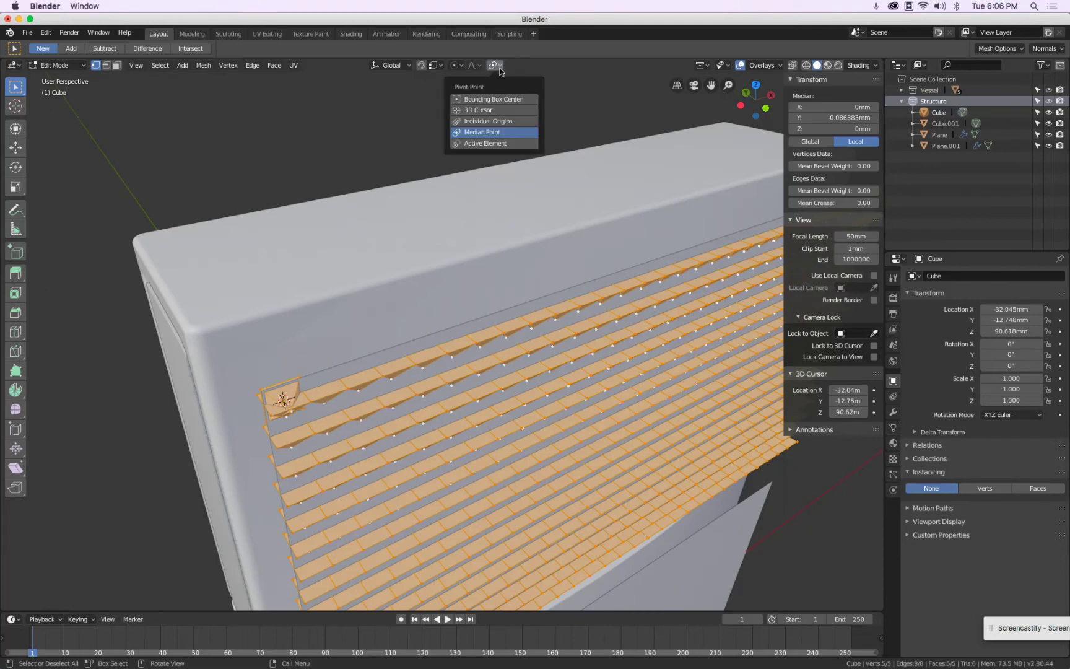
click(496, 110)
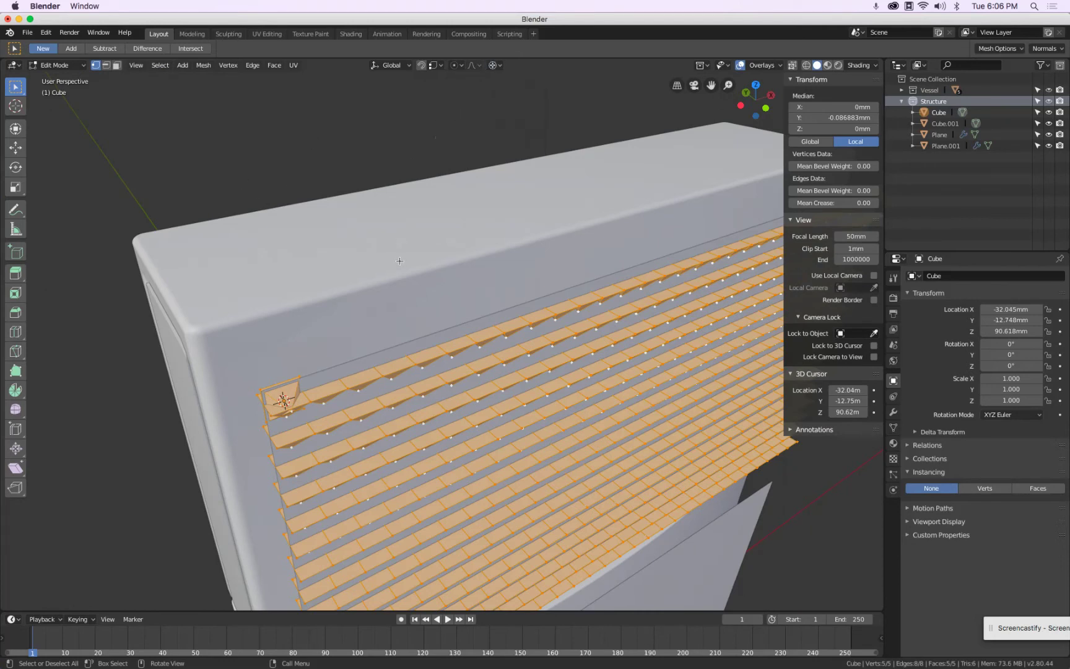
Rotate the cap pyramid's mesh -90° about the X axis and return to Object Mode
text(rx90)
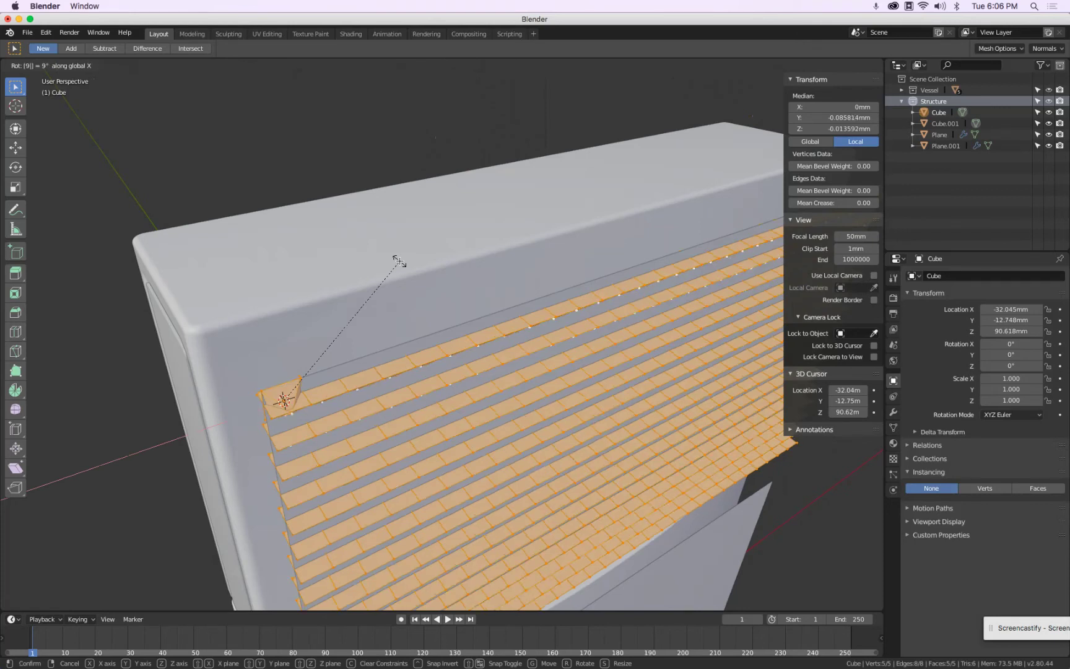
key(minus)
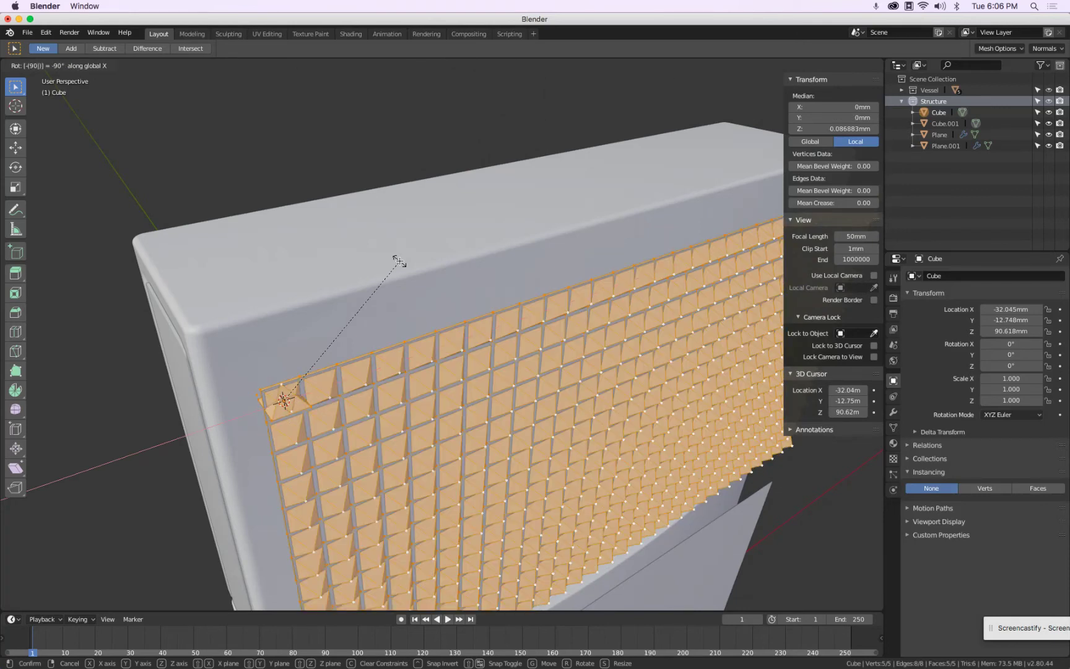
key(Return)
key(Tab)
middle_drag(370, 268, 404, 245)
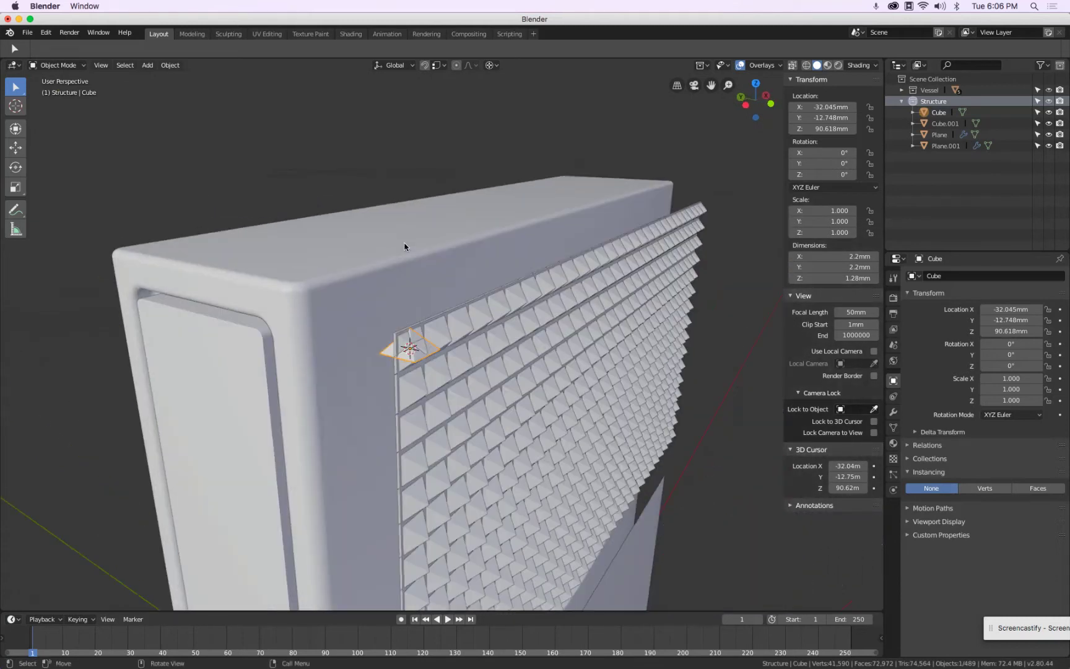
Select the cap's plane grid and re-enable its Shrinkwrap modifier in the viewport
click(399, 379)
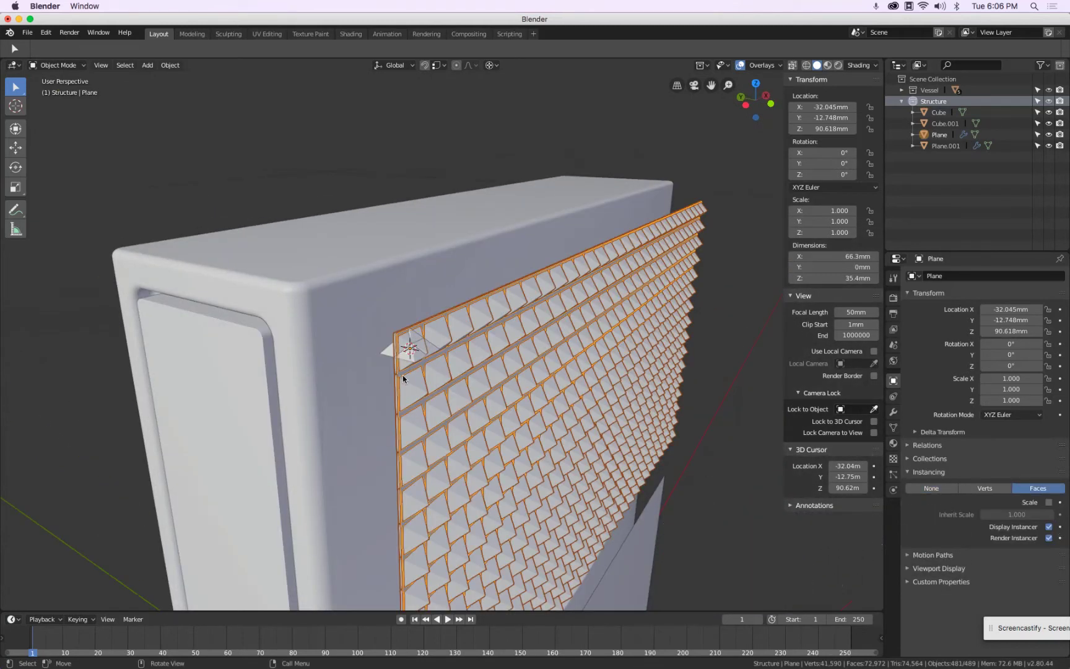
click(900, 409)
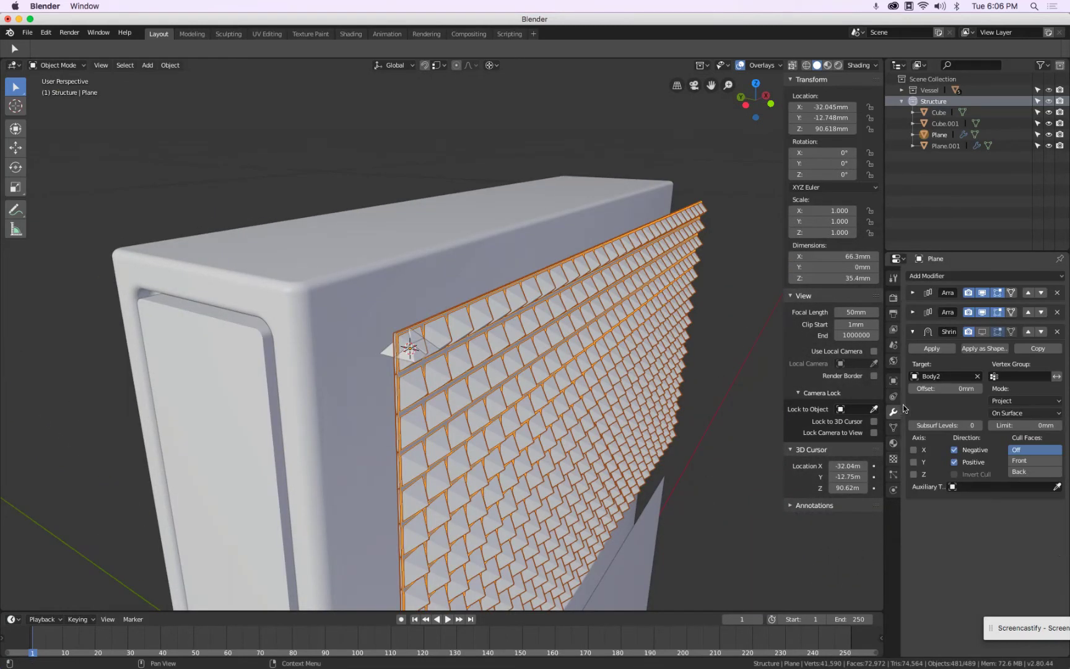
click(982, 333)
middle_drag(647, 342, 434, 420)
scroll(394, 400, up, 5)
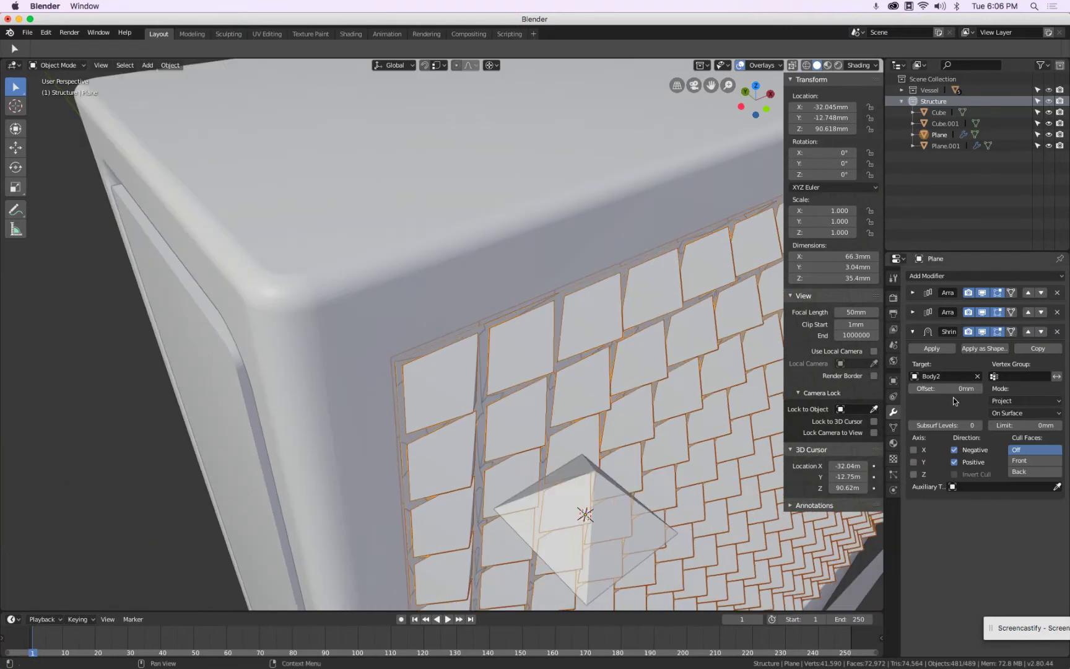
mouse_move(507, 351)
middle_down()
mouse_move(493, 312)
mouse_move(504, 334)
middle_up()
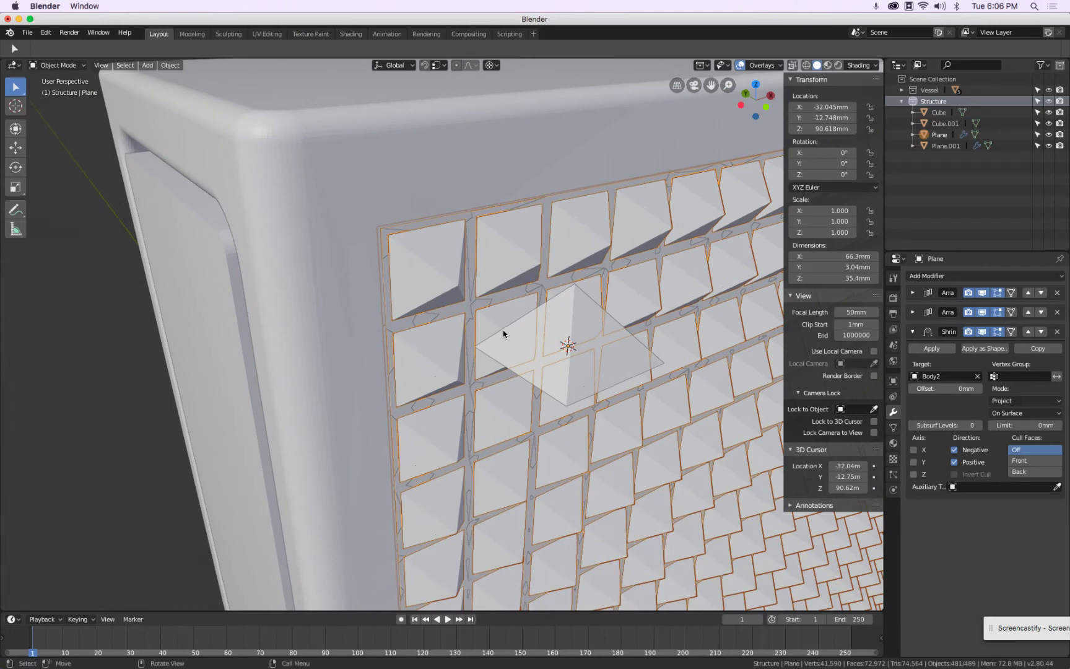
Set the offset of the cap grid's Shrinkwrap modifier to -0.1 mm
drag(939, 390, 937, 390)
click(938, 390)
key(Right)
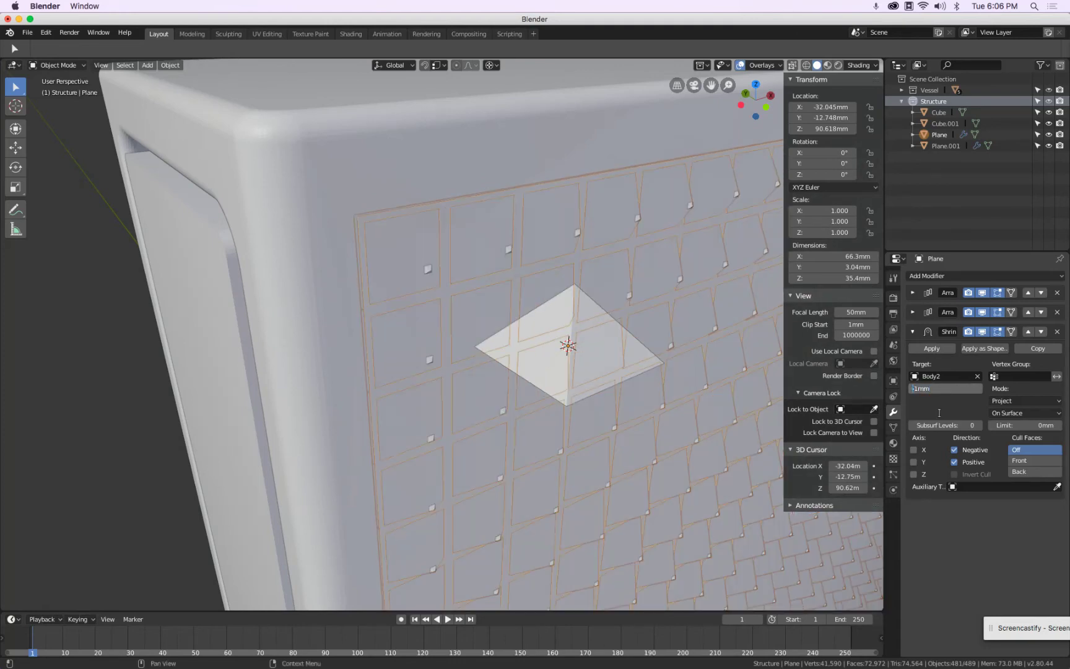
text(0.)
key(Return)
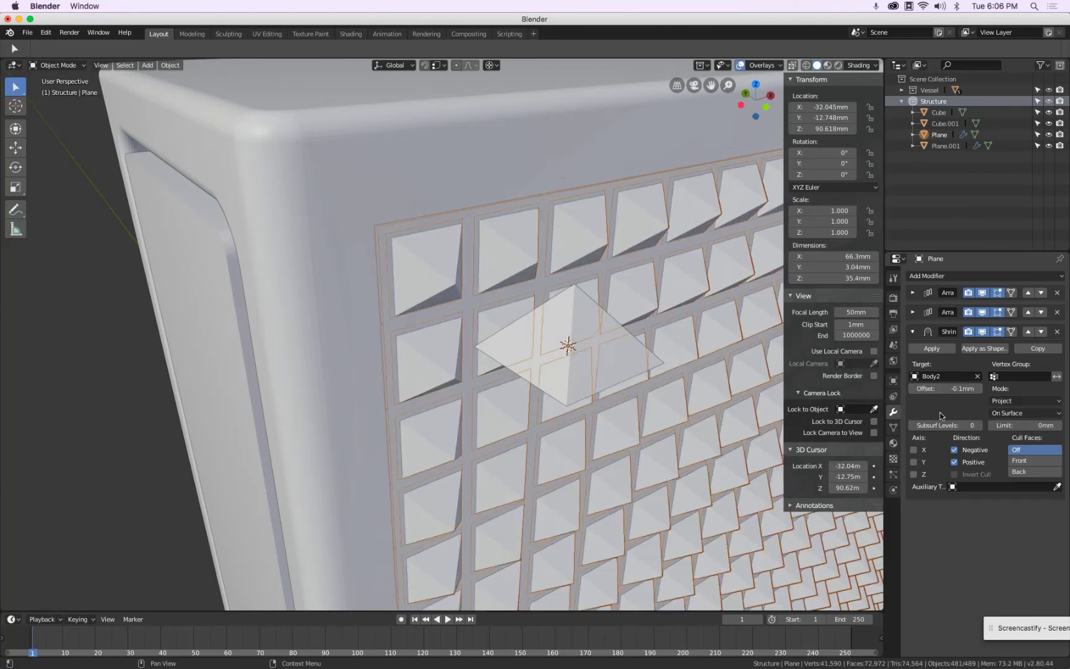
Parent the body's original pyramid to the body's plane grid
scroll(517, 291, down, 4)
middle_drag(517, 291, 310, 321)
scroll(316, 359, down, 3)
scroll(387, 401, up, 6)
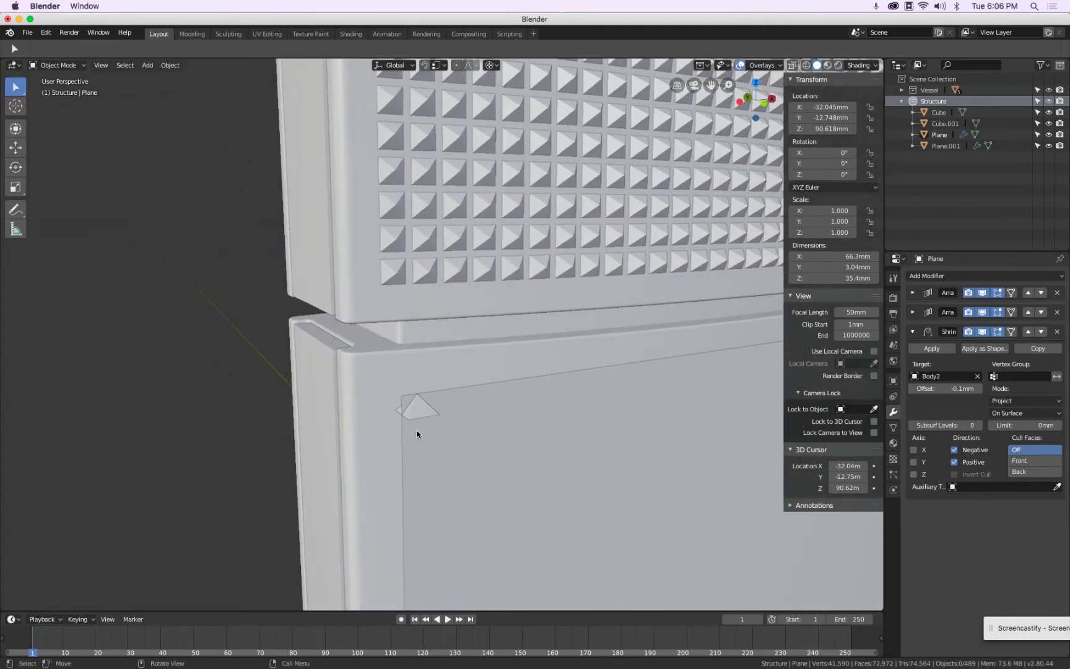
click(457, 396)
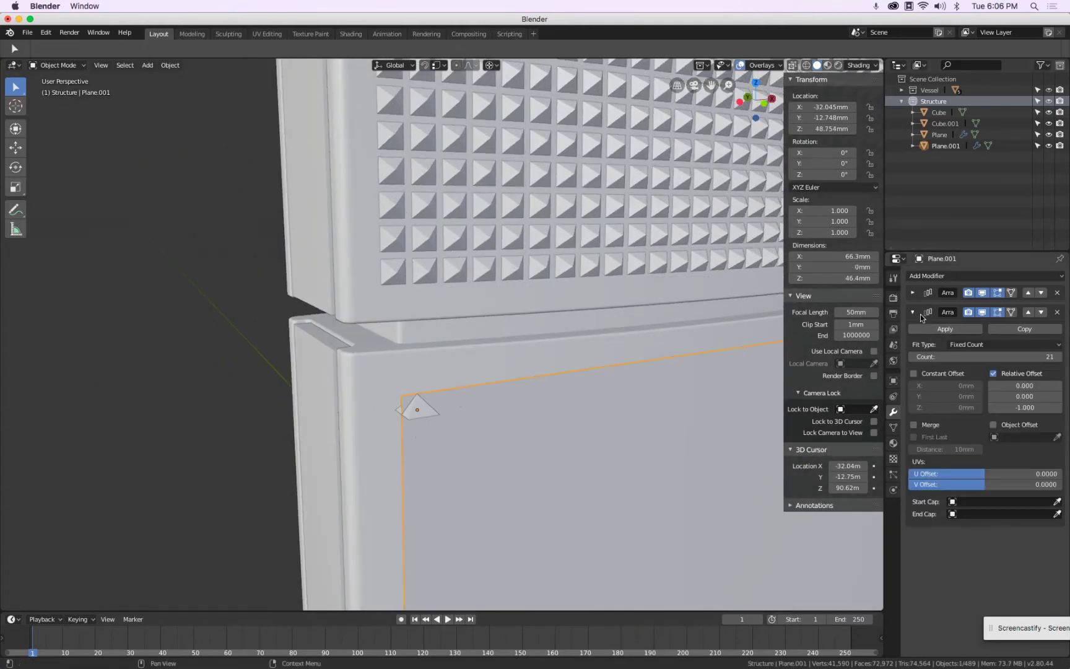
click(915, 313)
click(451, 418)
click(418, 412)
click(417, 417)
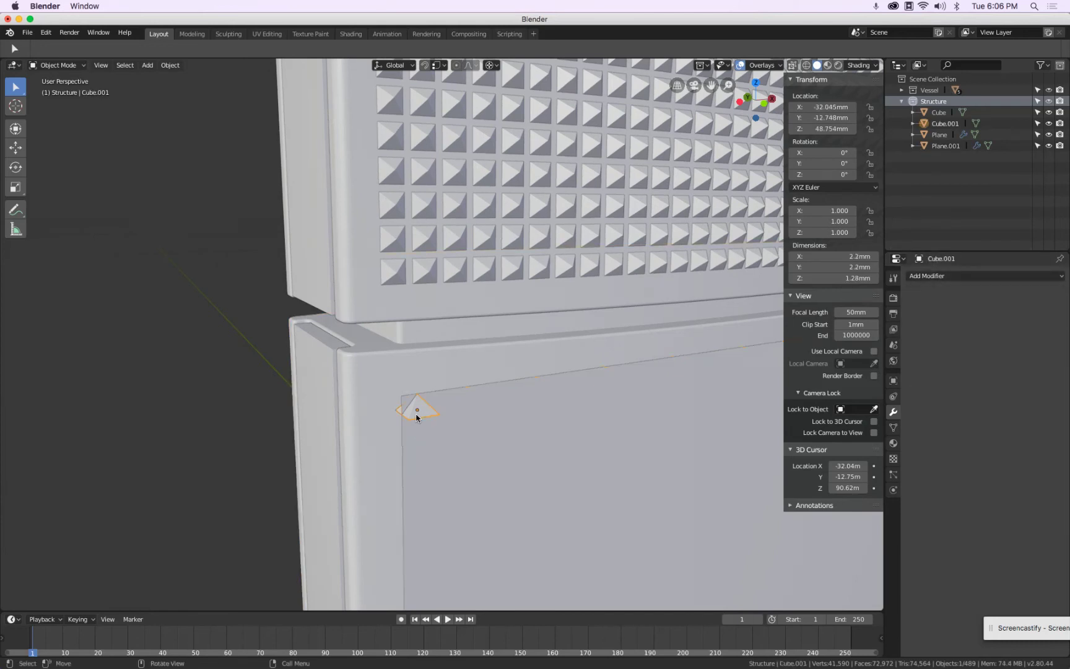
shift+click(480, 399)
key(ctrl+p)
click(480, 399)
Select only the body's plane grid and set its instancing to Faces
click(479, 399)
click(480, 399)
click(894, 385)
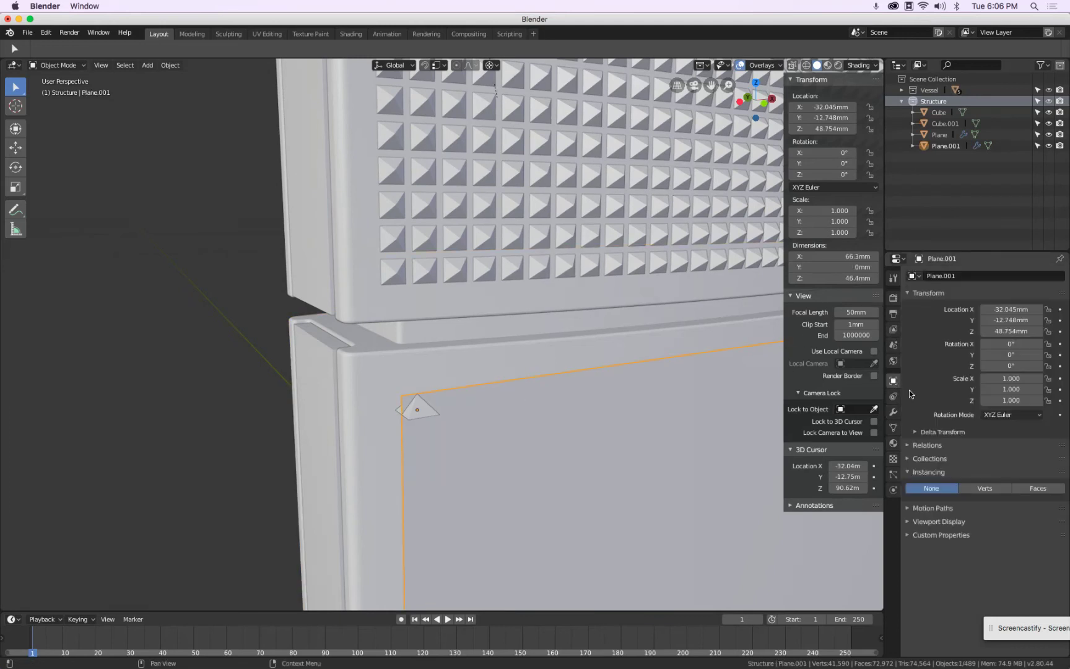
click(1039, 489)
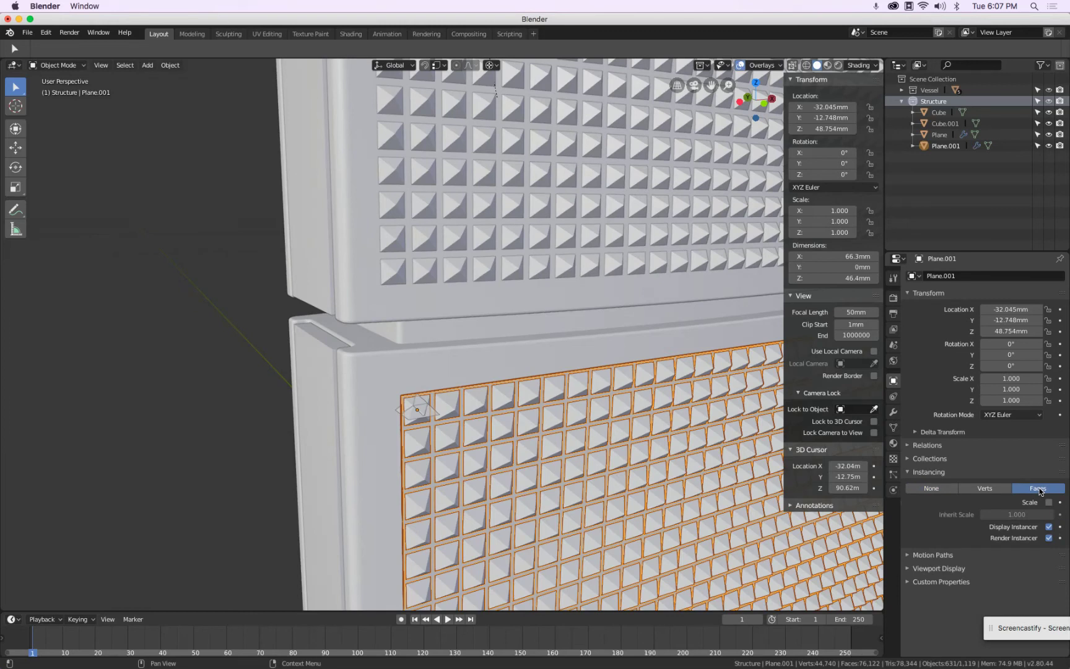
Add a Shrinkwrap modifier to the body's plane grid with Body3 as its target
click(894, 413)
click(941, 276)
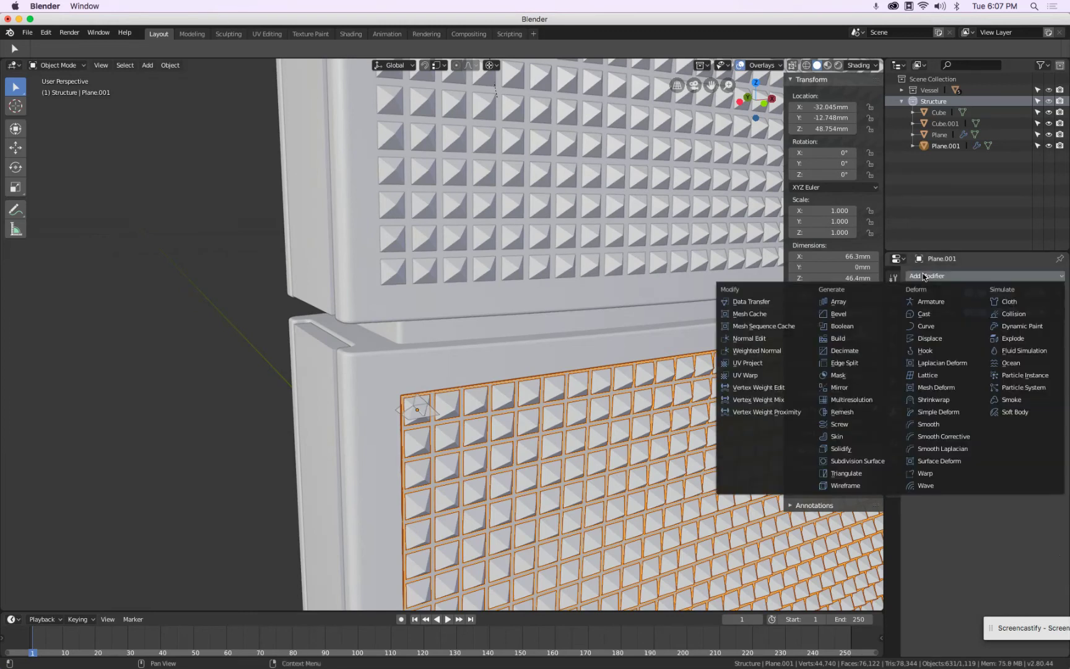
click(957, 400)
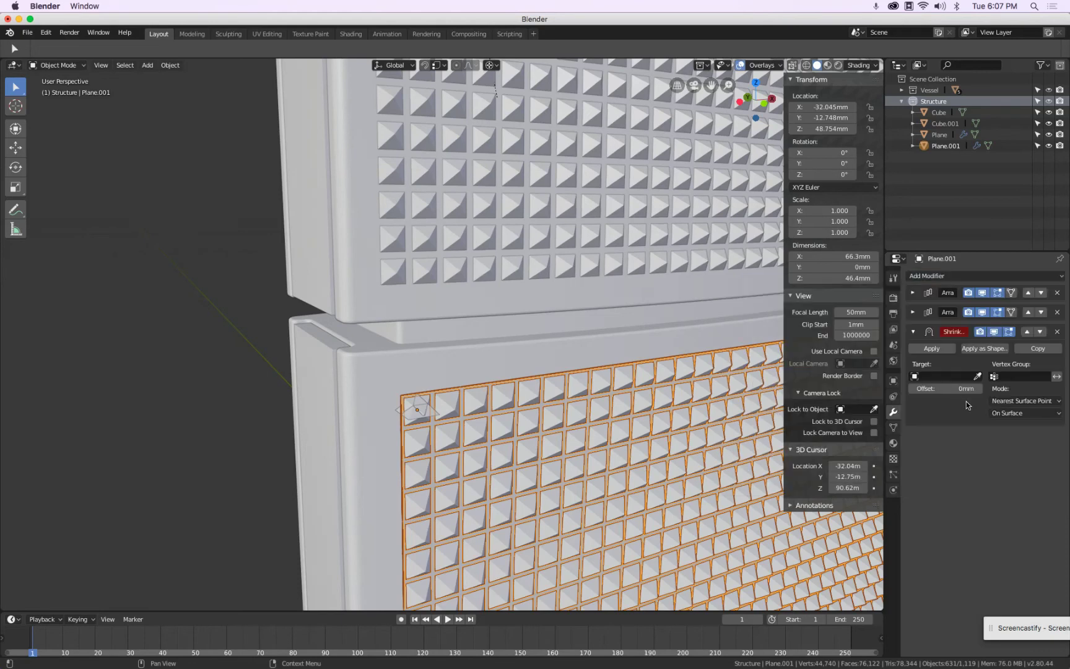
click(977, 376)
click(379, 354)
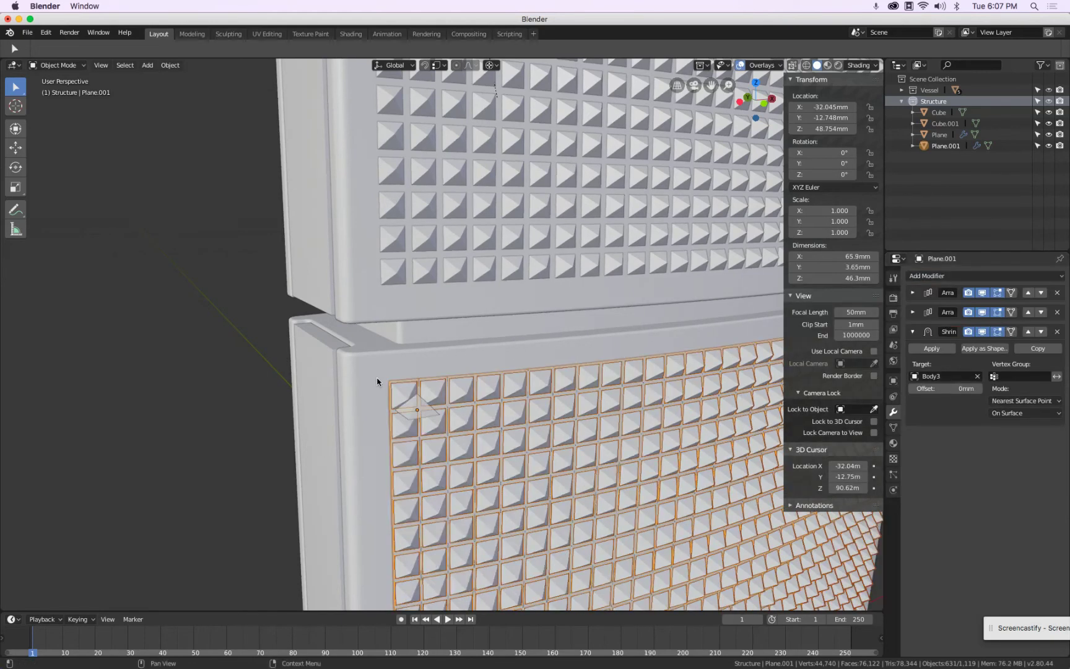
Set the body grid's Shrinkwrap to Project mode, enable the Negative direction and enter an offset of -0.1 mm
click(1022, 401)
click(1022, 376)
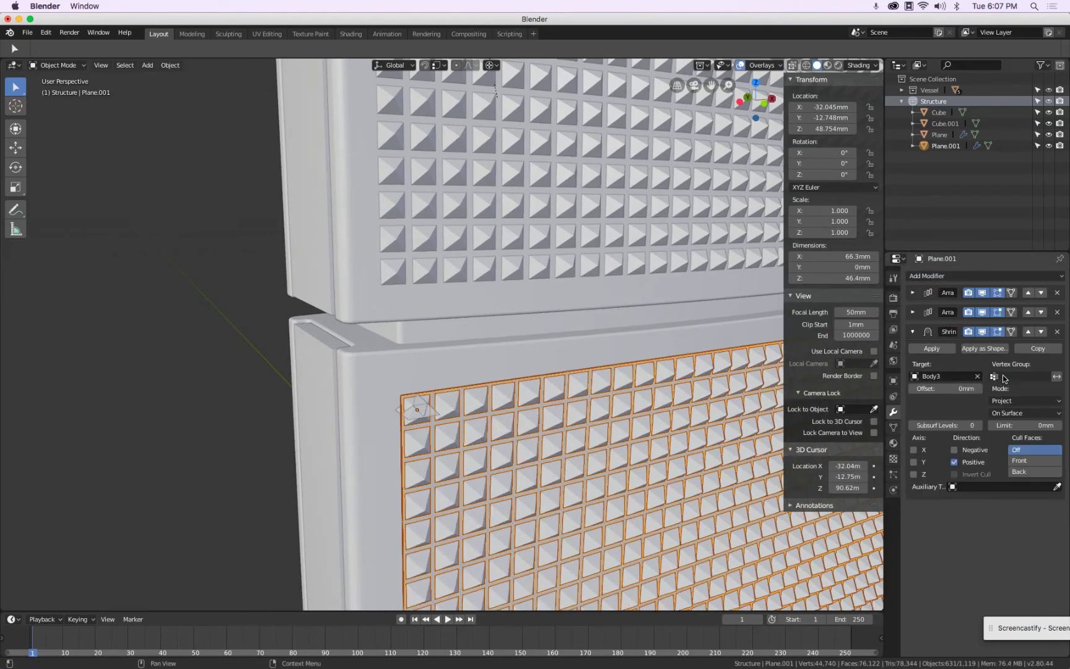
click(955, 449)
click(952, 392)
text(-)
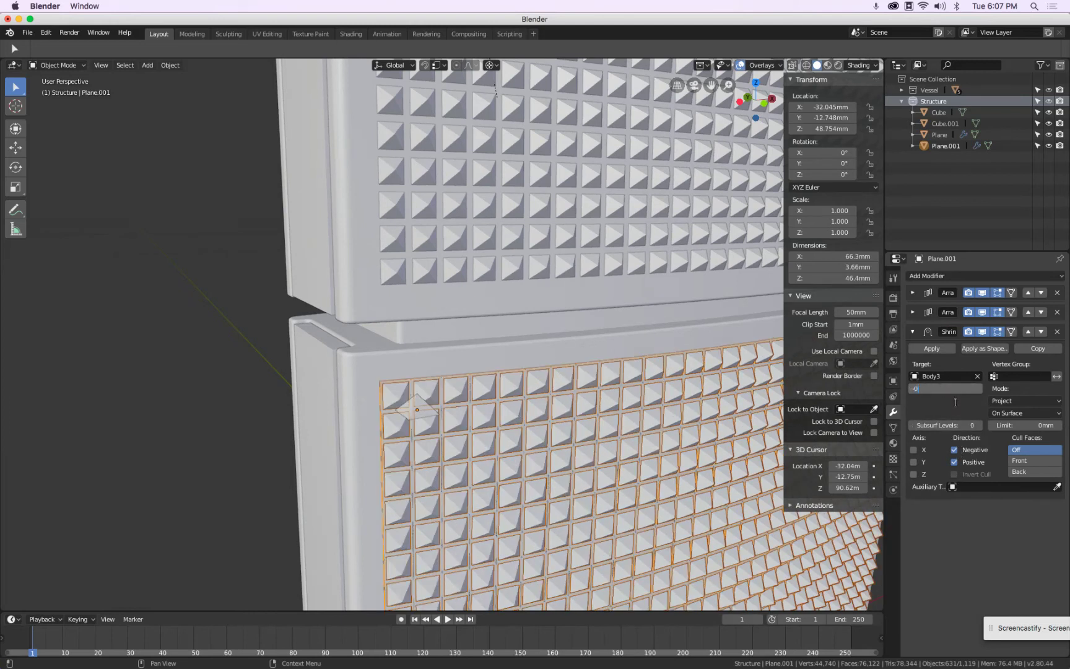
text(0.1)
key(Return)
Examine the bottle body and its stud grid in wireframe, ending in solid shading with the body's grid selected
click(470, 299)
middle_drag(471, 298, 590, 513)
key(shift+z)
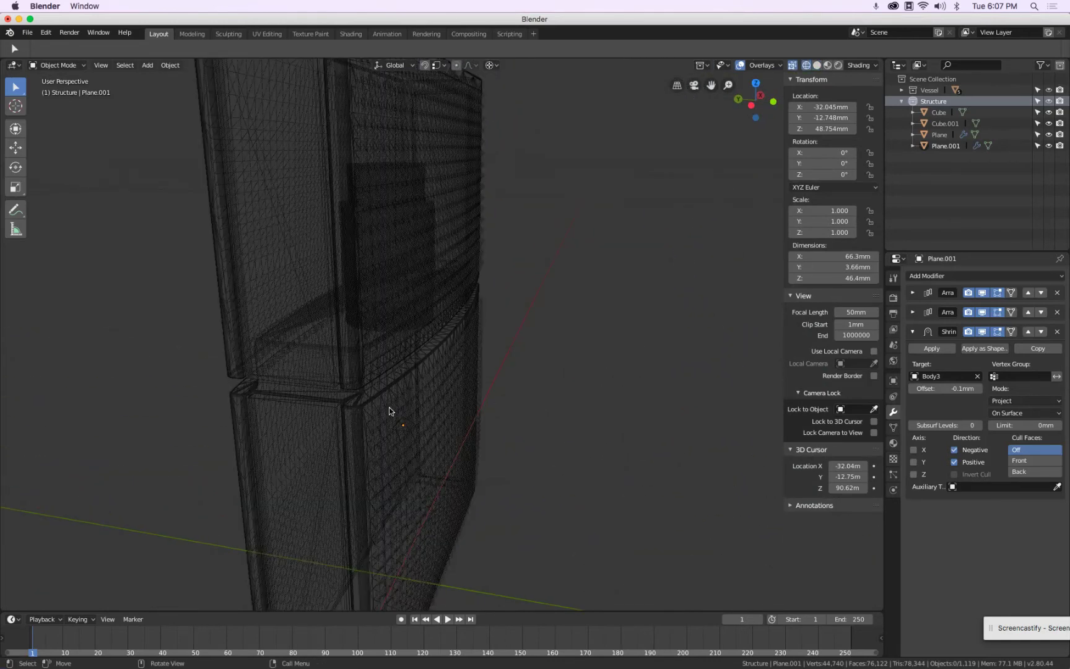
click(370, 406)
click(372, 407)
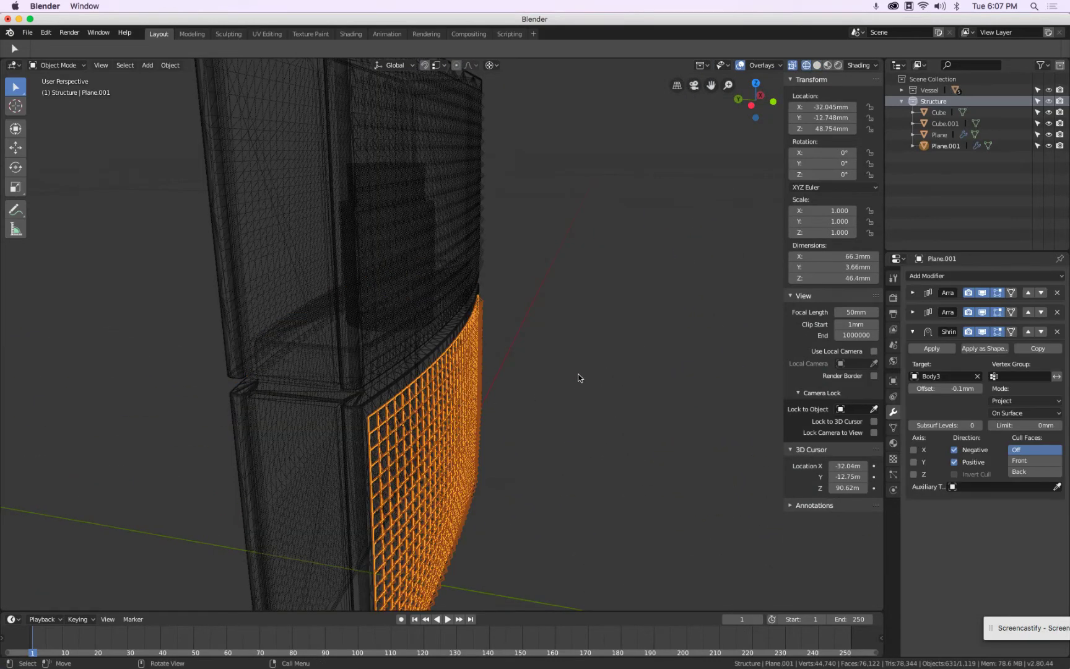
middle_drag(539, 414, 500, 298)
click(411, 569)
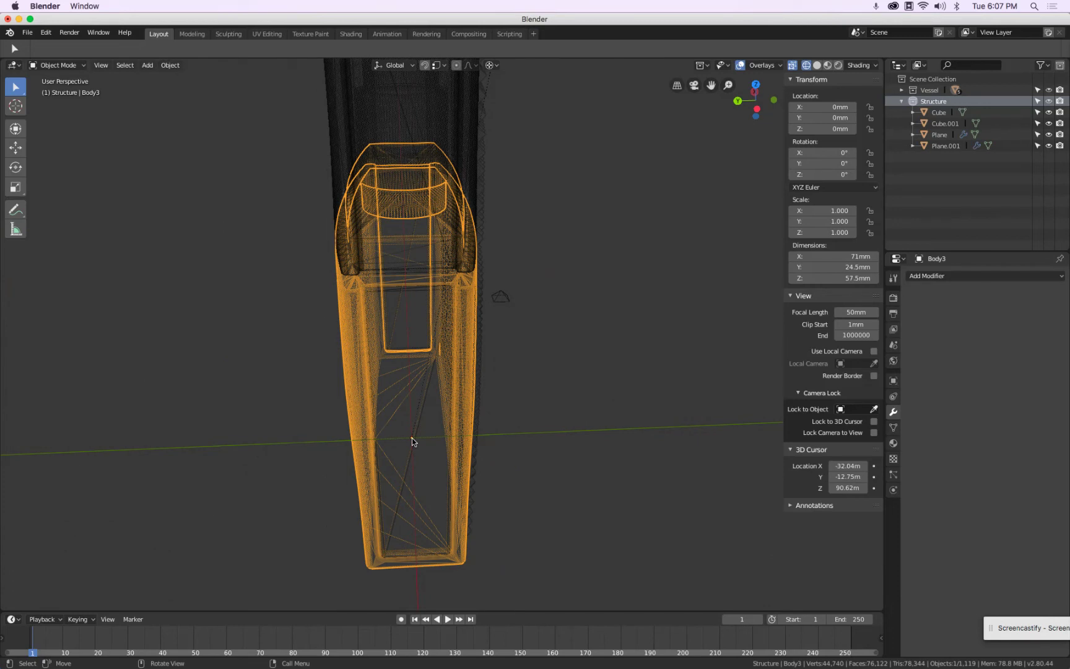
middle_drag(410, 437, 472, 416)
middle_drag(451, 464, 515, 451)
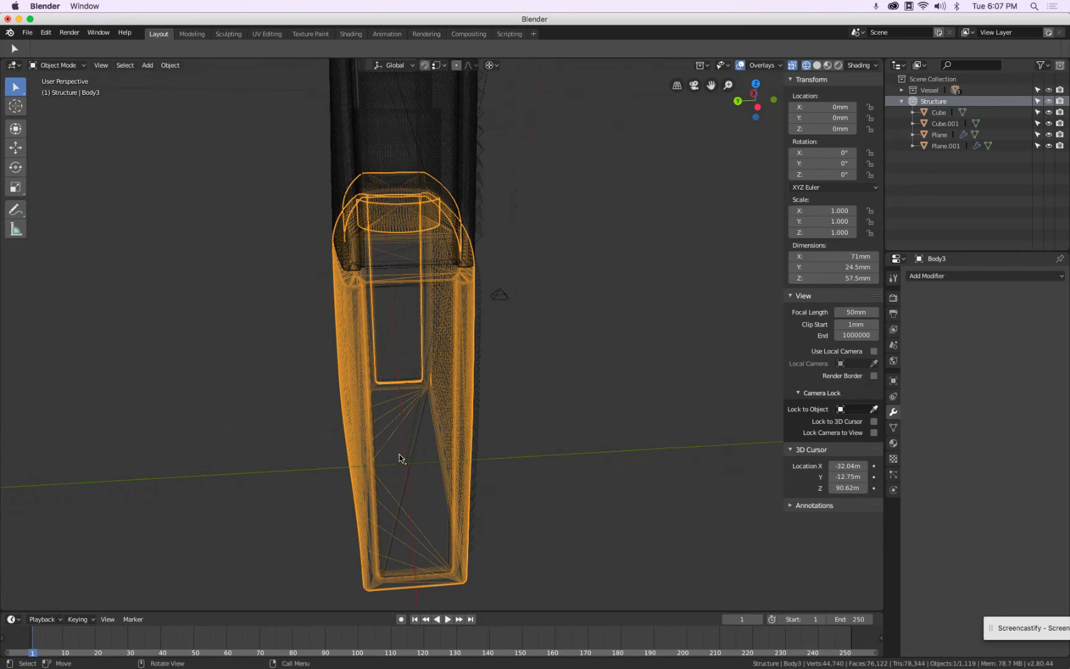
middle_drag(435, 409, 489, 429)
click(500, 438)
key(z)
click(692, 411)
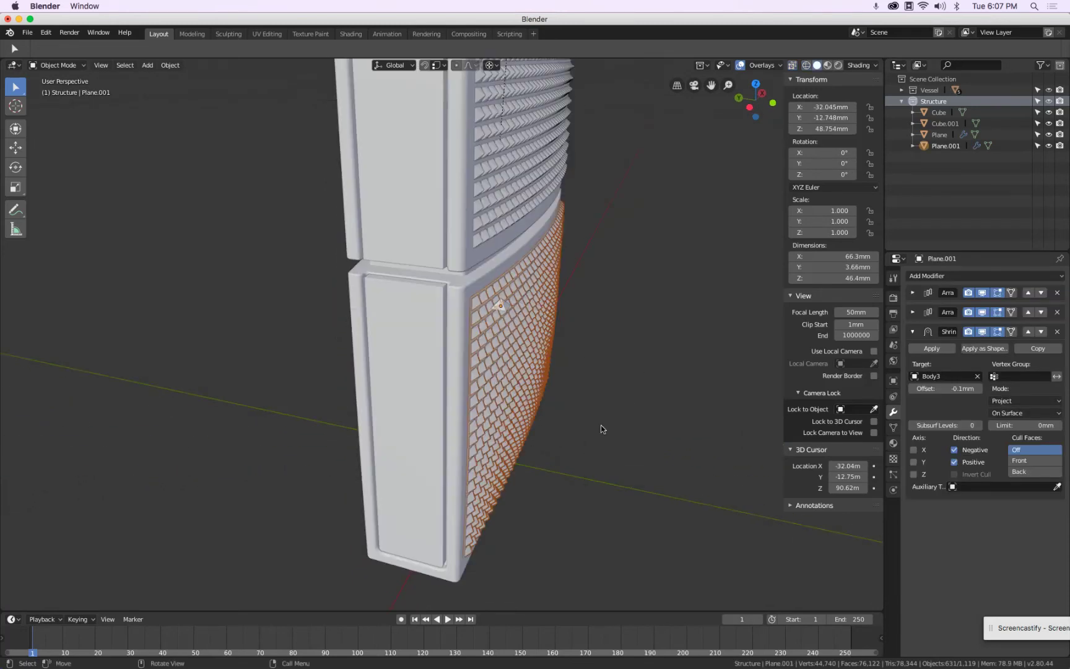
Add a Mirror modifier to the body's plane grid on the Y axis only, with the bottle body as mirror object
click(913, 332)
click(936, 277)
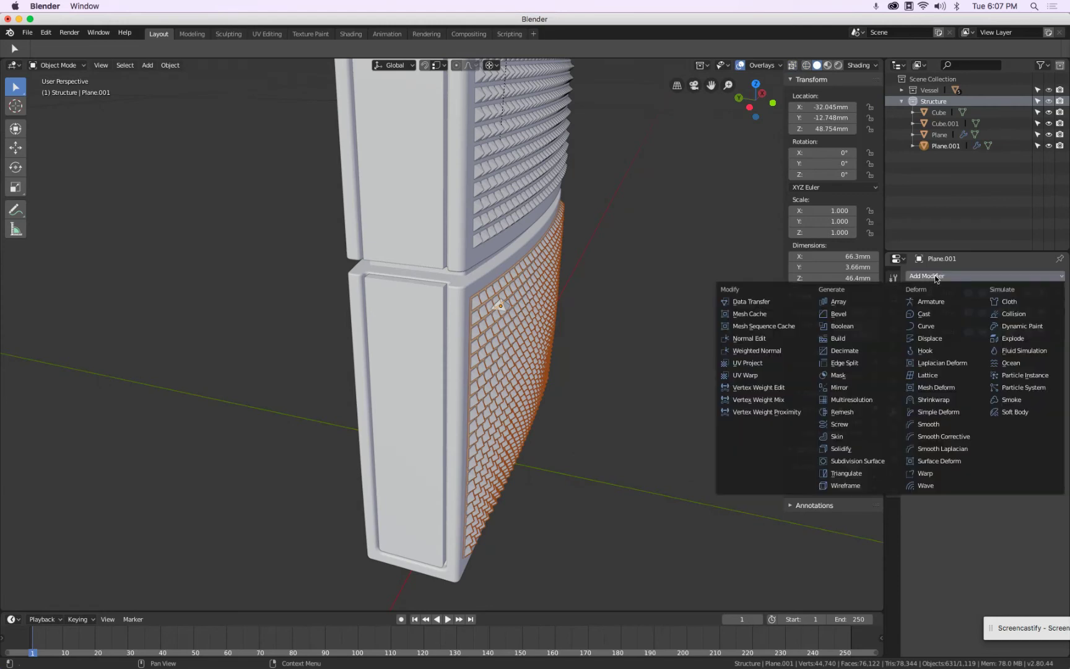
click(849, 385)
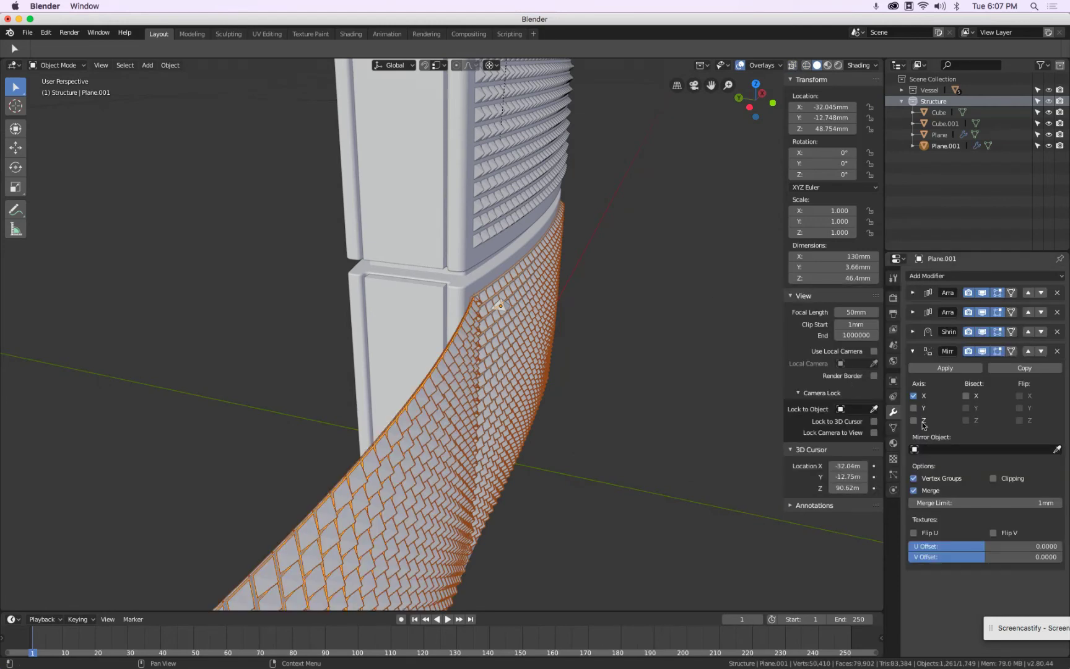
click(914, 396)
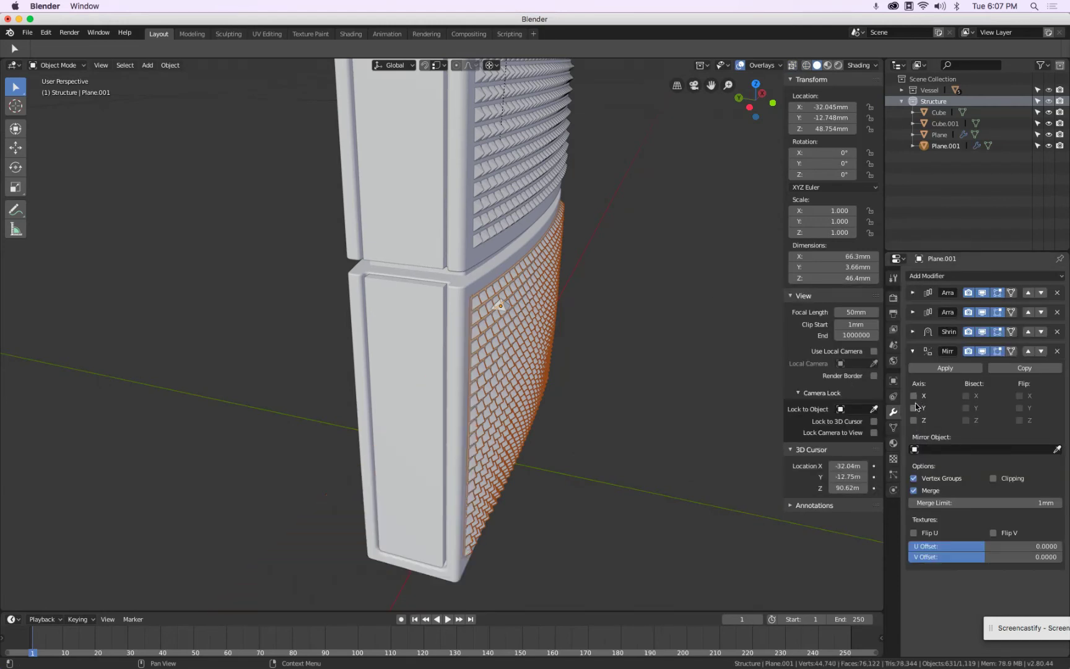
click(914, 408)
click(1057, 449)
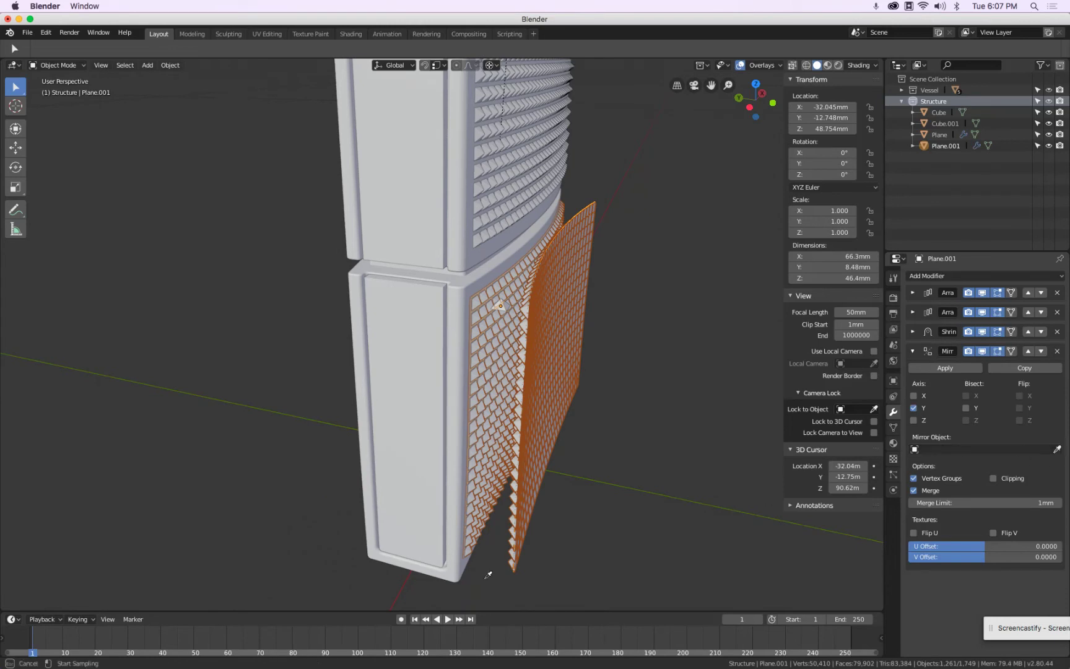
click(412, 551)
middle_drag(412, 551, 366, 503)
Add a Mirror modifier to the cap's plane grid on the Y axis only
click(543, 171)
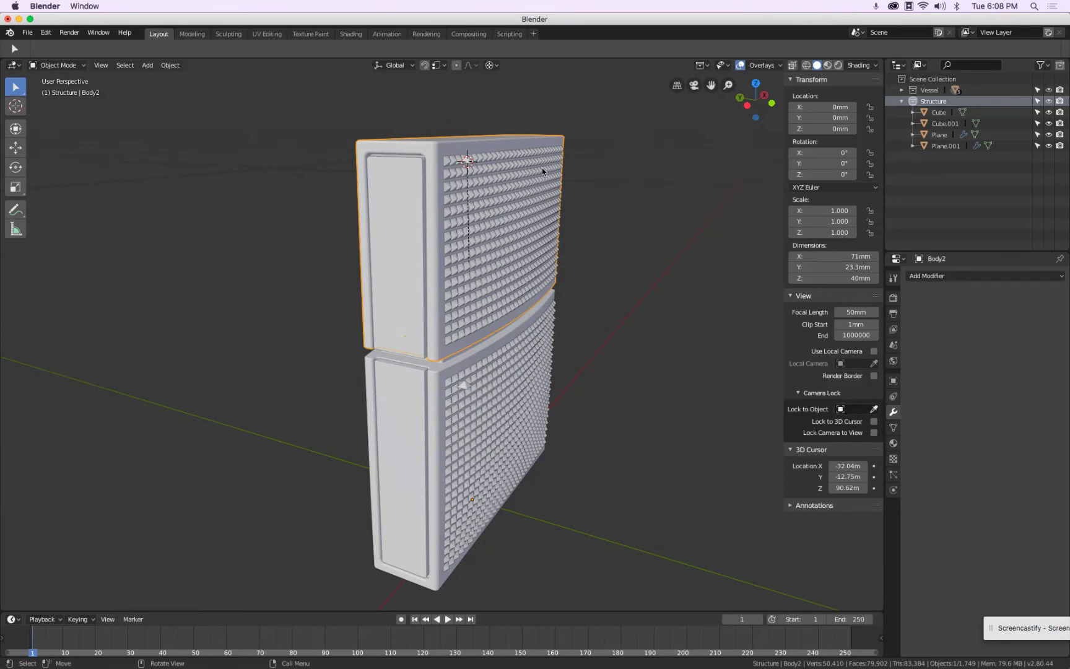
click(542, 172)
click(936, 277)
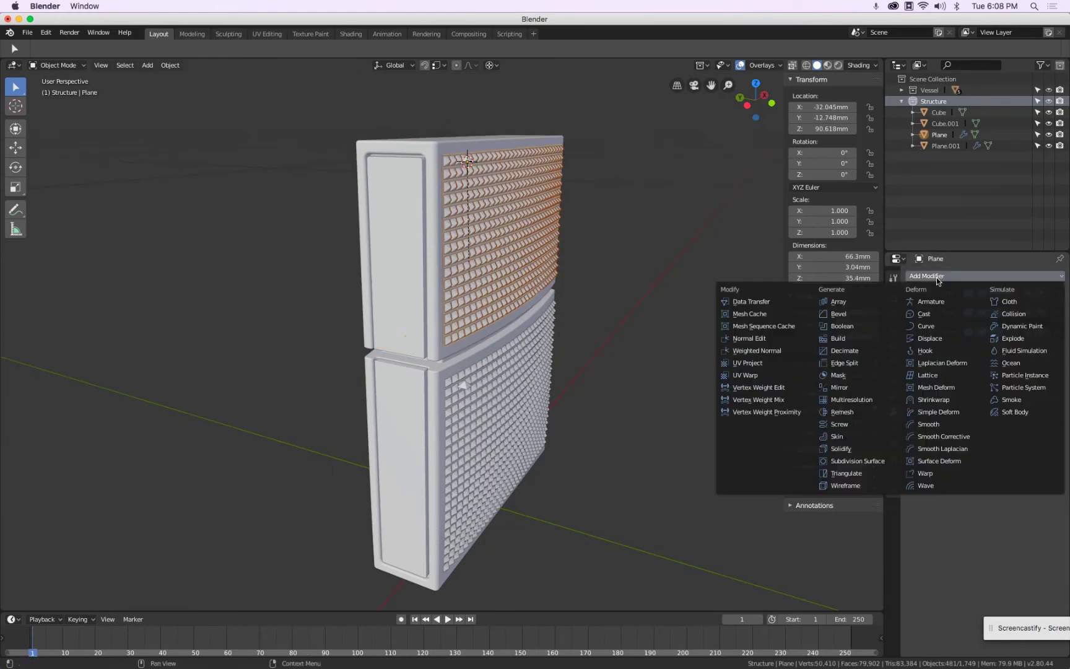
click(868, 388)
click(914, 396)
click(914, 408)
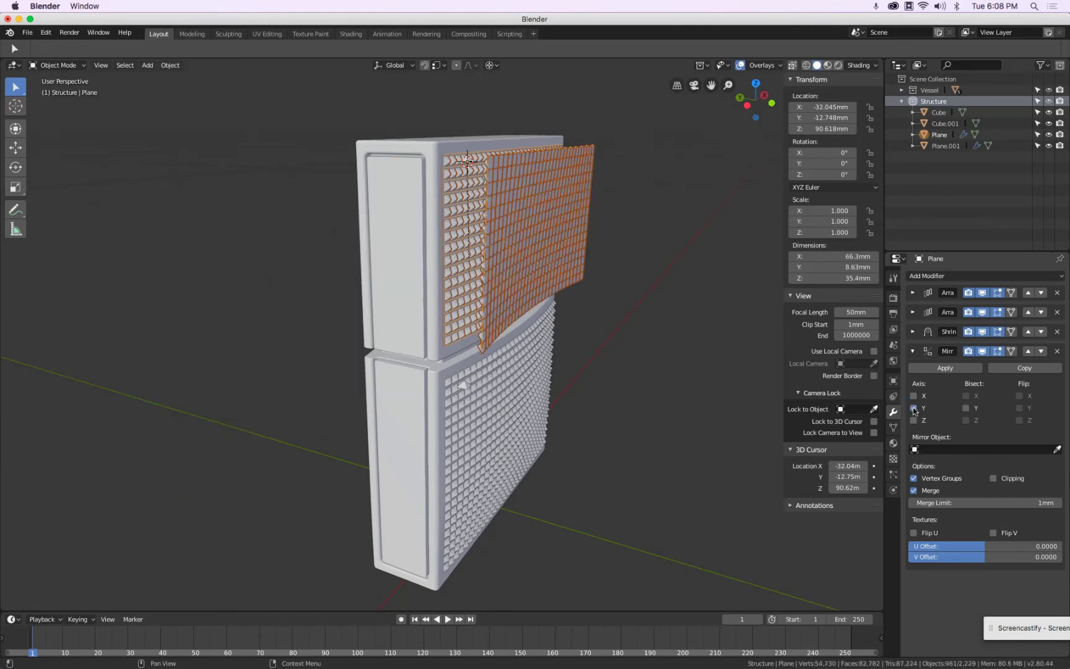
click(1057, 449)
click(384, 176)
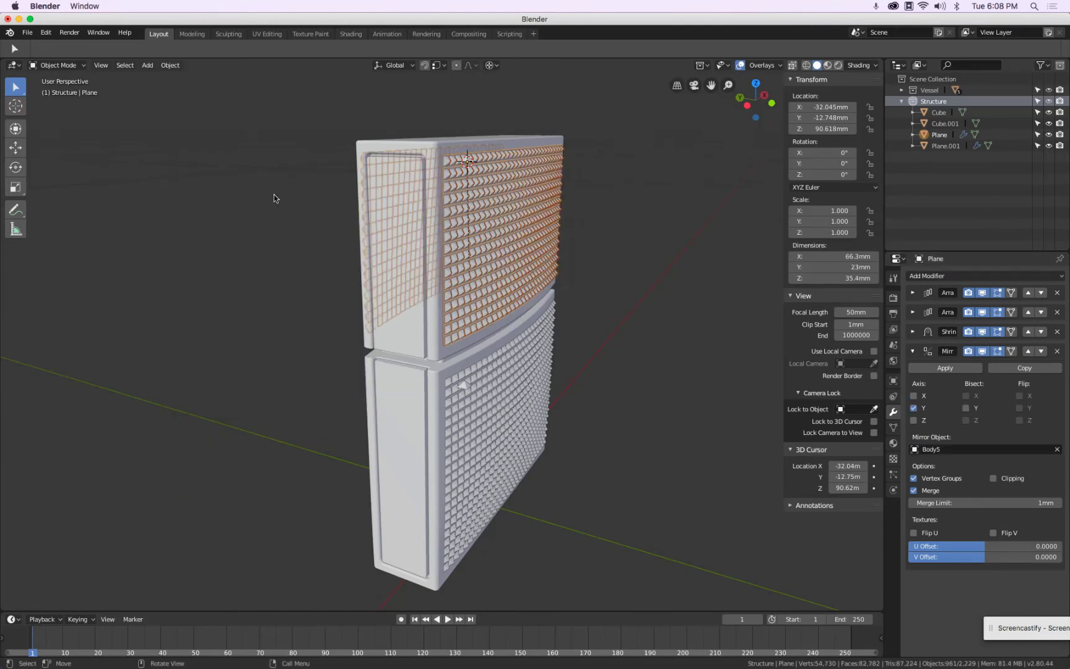
middle_drag(246, 201, 733, 348)
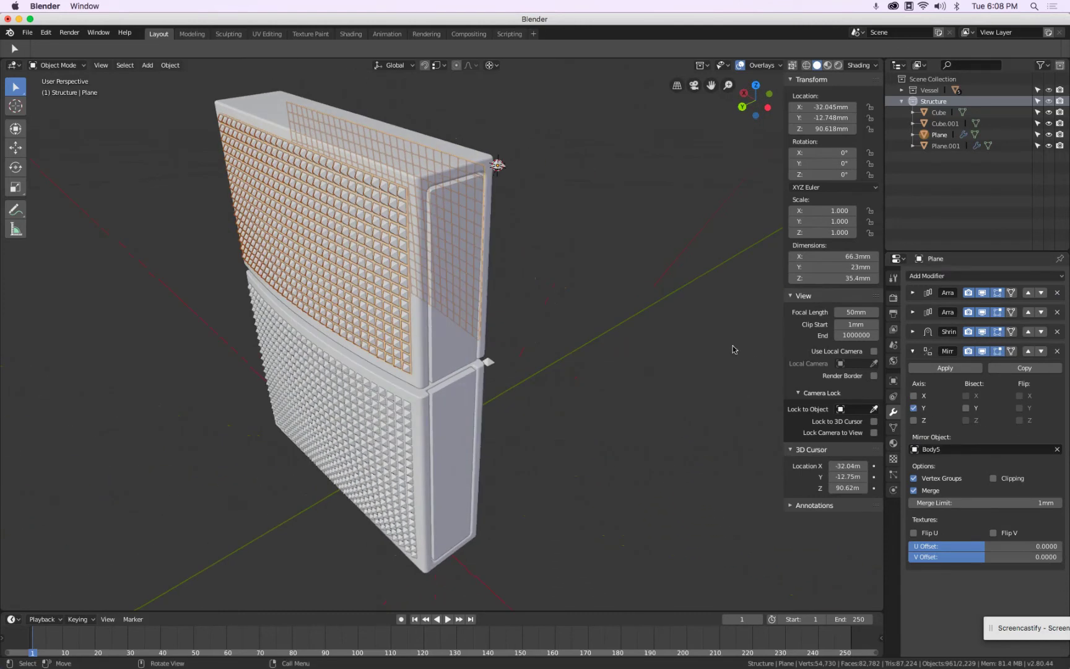
click(1058, 449)
Pick Body2 as the mirror object of the cap grid's Mirror modifier
click(1058, 450)
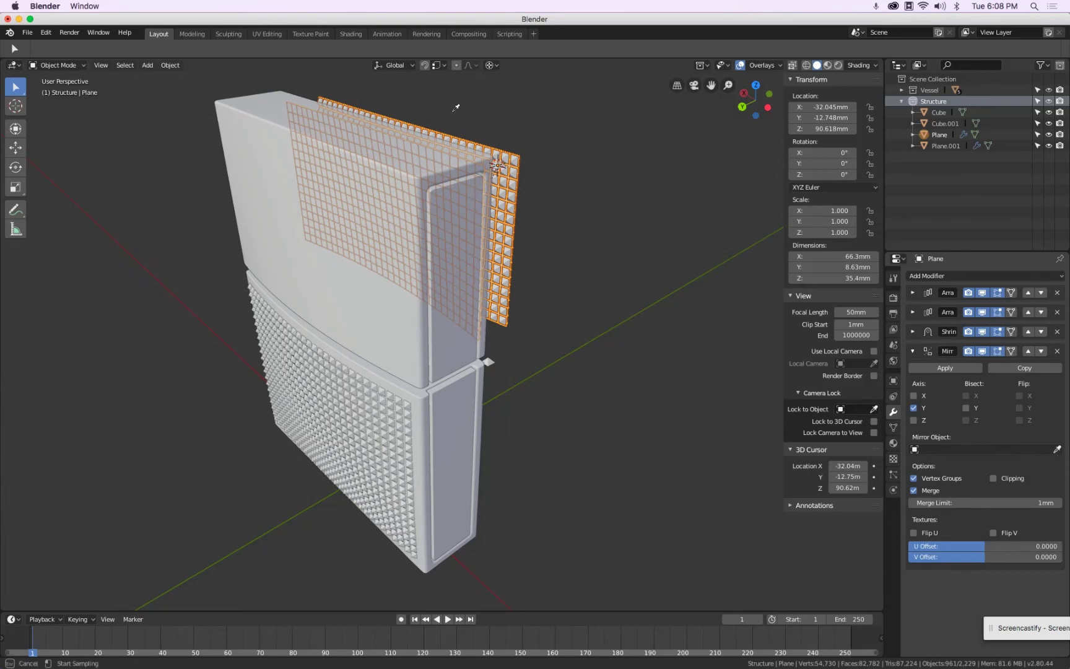
click(242, 98)
middle_drag(549, 204, 571, 195)
middle_drag(575, 218, 598, 222)
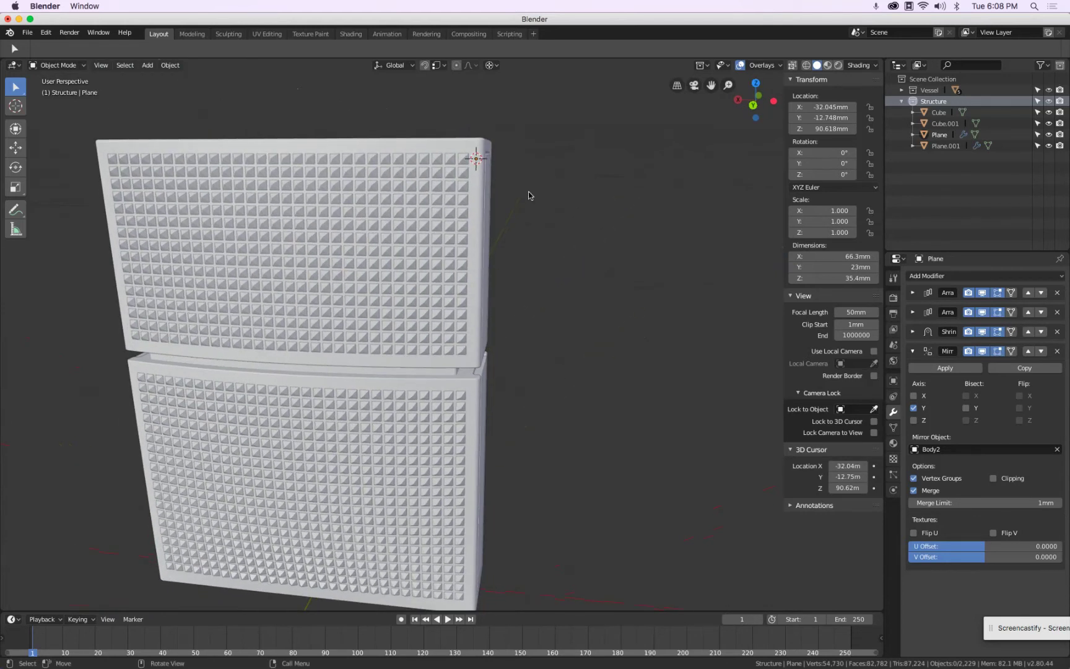
Try a Shrinkwrap offset of 0 mm on the cap's plane grid, returning it to -0.1 mm
scroll(528, 191, up, 8)
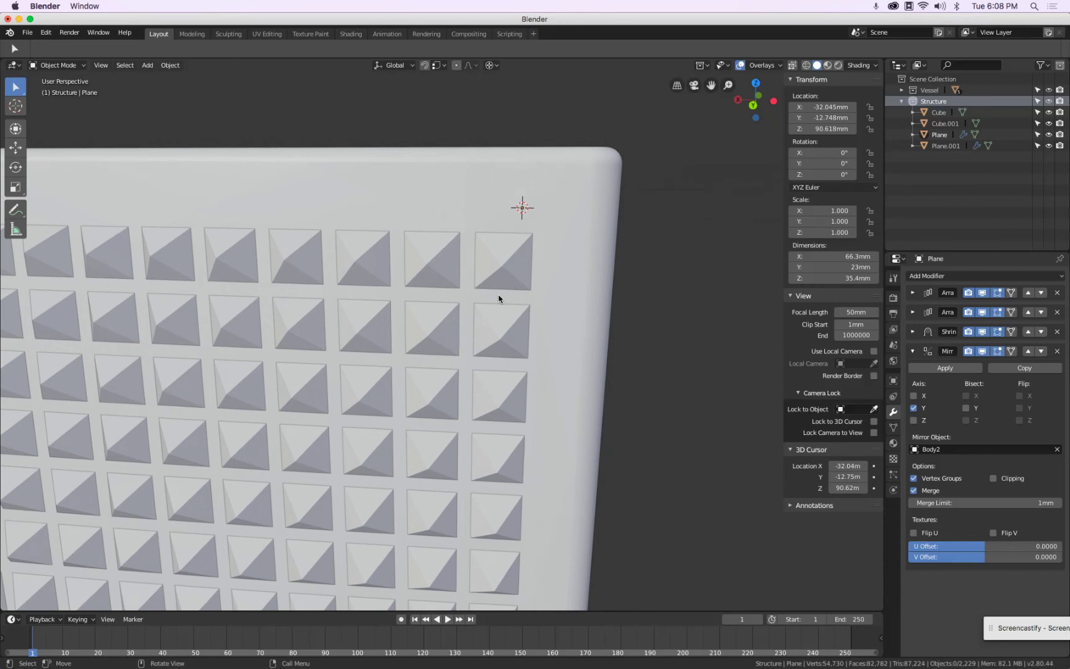
click(913, 332)
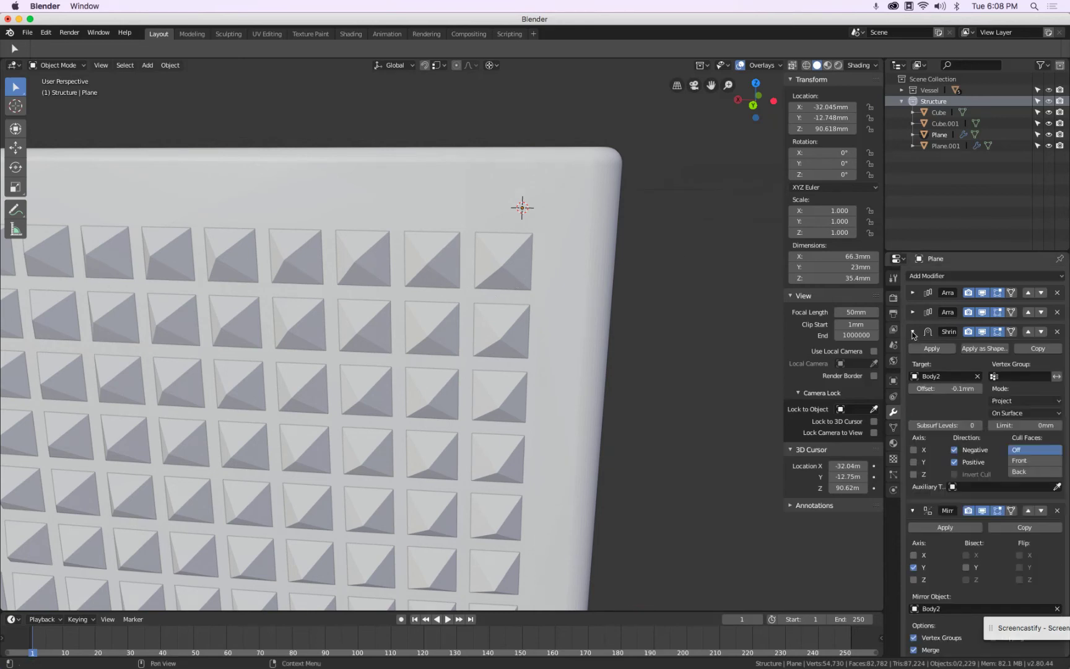
click(936, 388)
text(0)
key(Return)
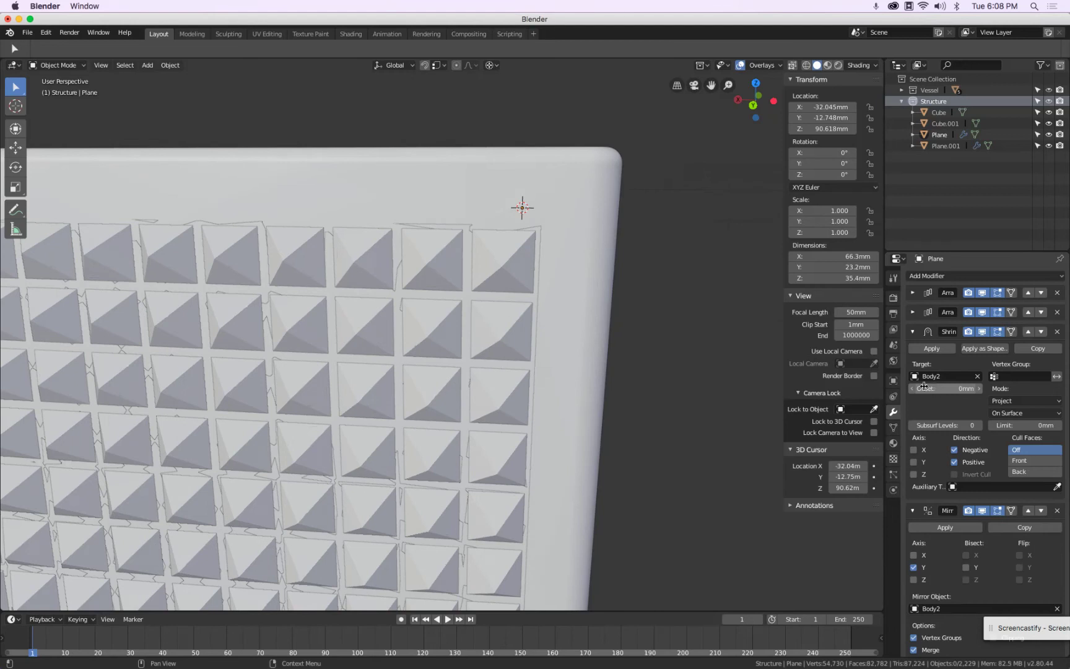
click(935, 389)
text(-0.1)
key(Return)
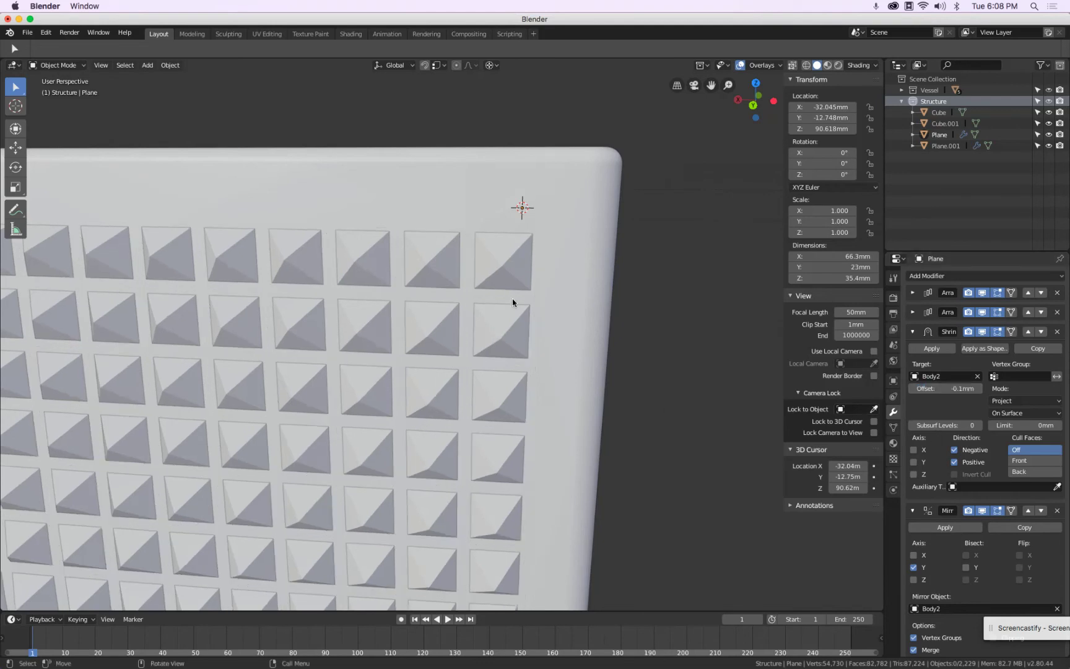
Raise the whole mesh of the cap's source pyramid 0.23 mm along Z in Edit Mode, working in the right orthographic view
middle_drag(633, 313, 394, 275)
scroll(459, 319, up, 3)
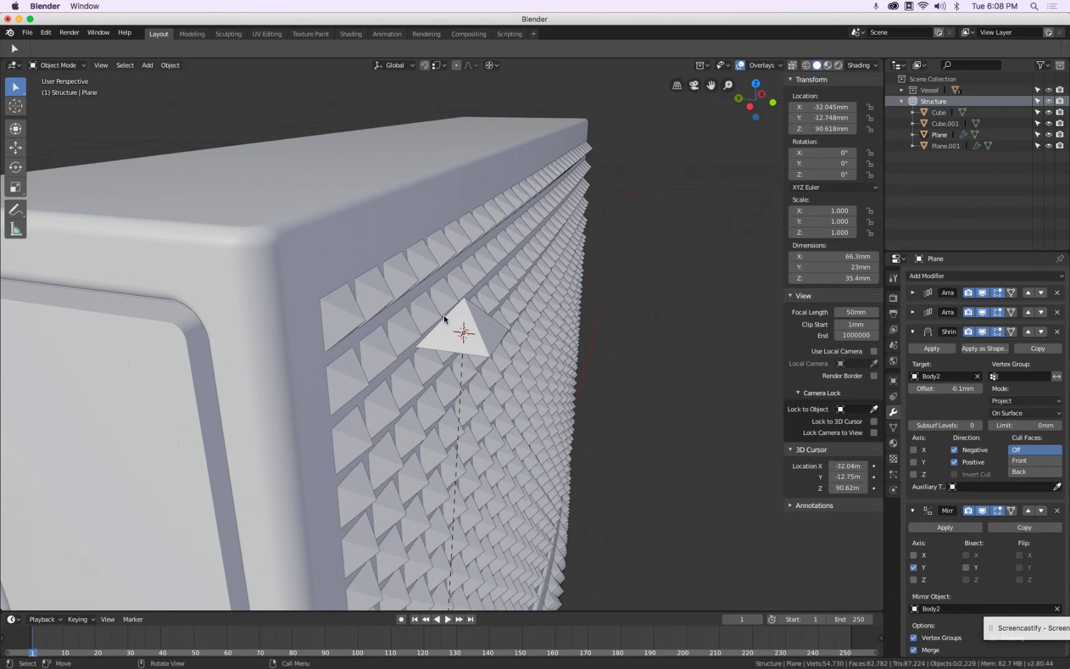
click(491, 325)
middle_drag(491, 326, 541, 284)
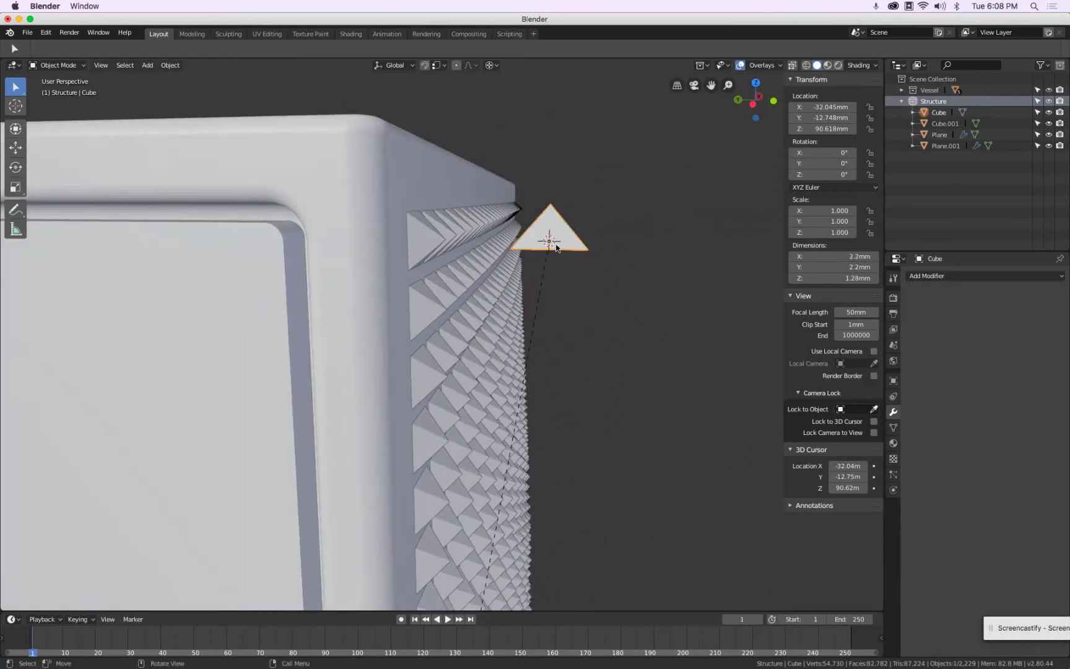
key(KP_3)
scroll(347, 221, up, 2)
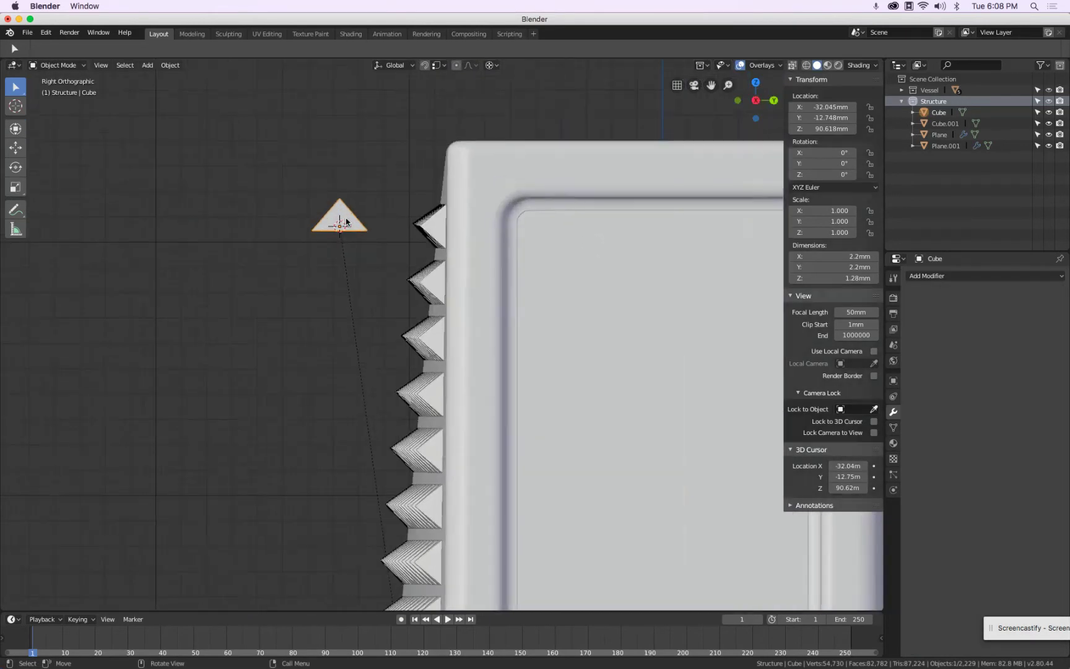
scroll(346, 221, up, 3)
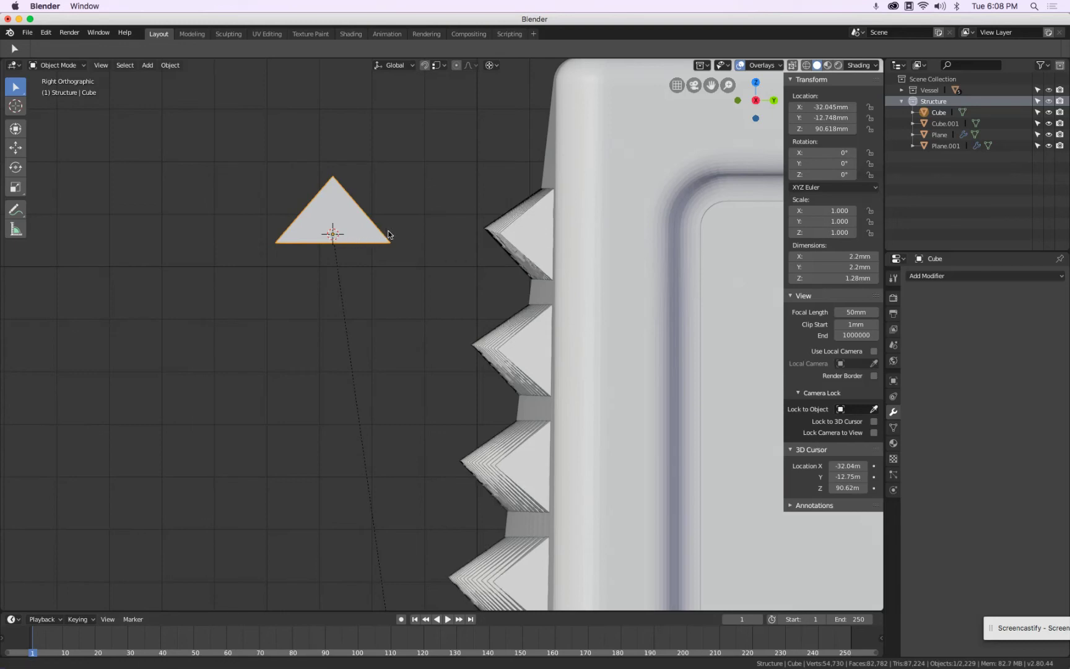
scroll(387, 258, up, 2)
key(Tab)
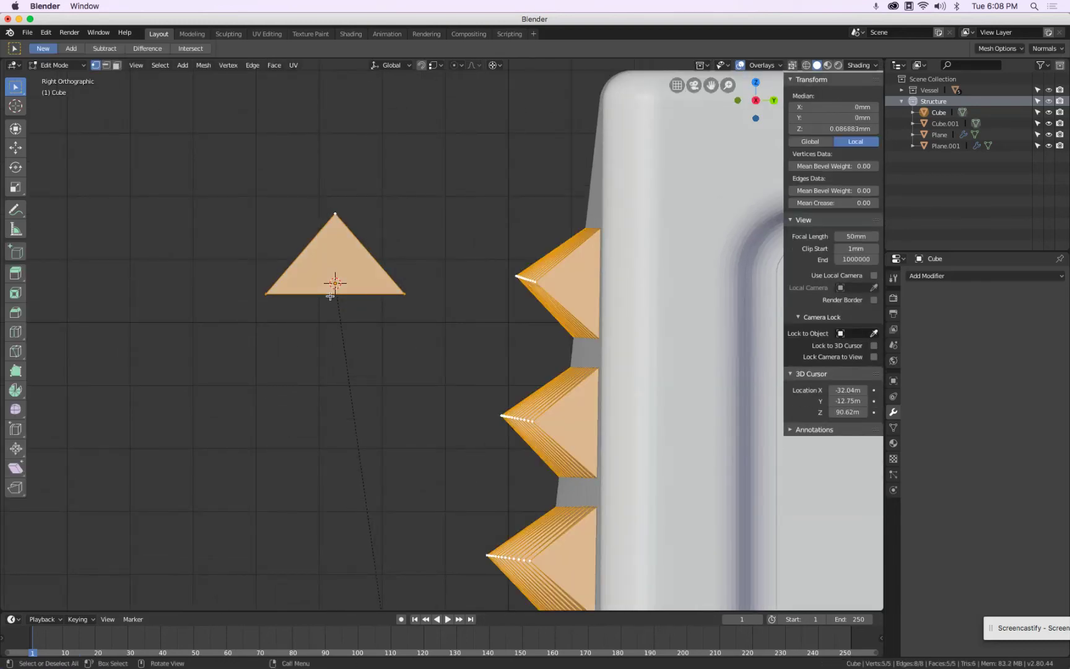
key(Tab)
key(Tab)
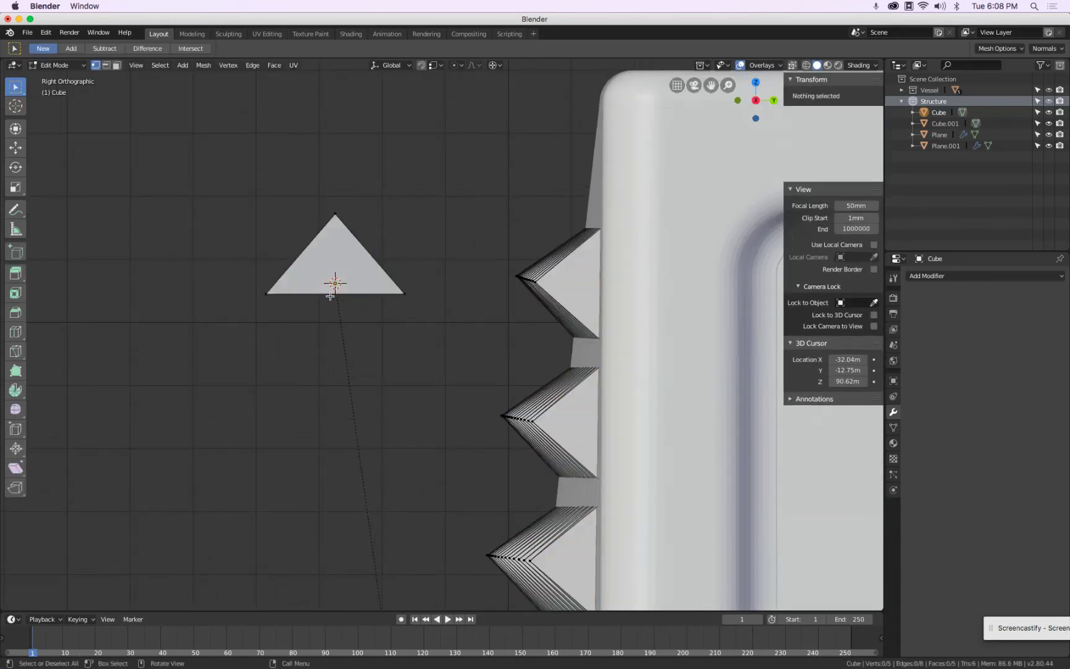
key(g)
key(z)
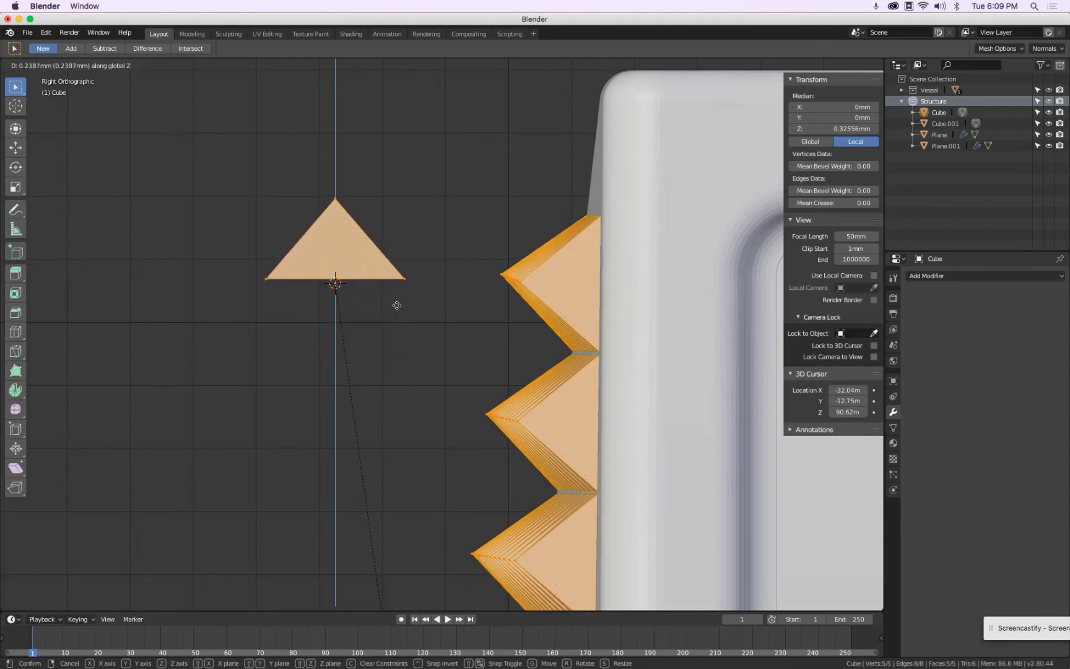
click(397, 305)
middle_drag(396, 306, 520, 311)
scroll(520, 311, up, 8)
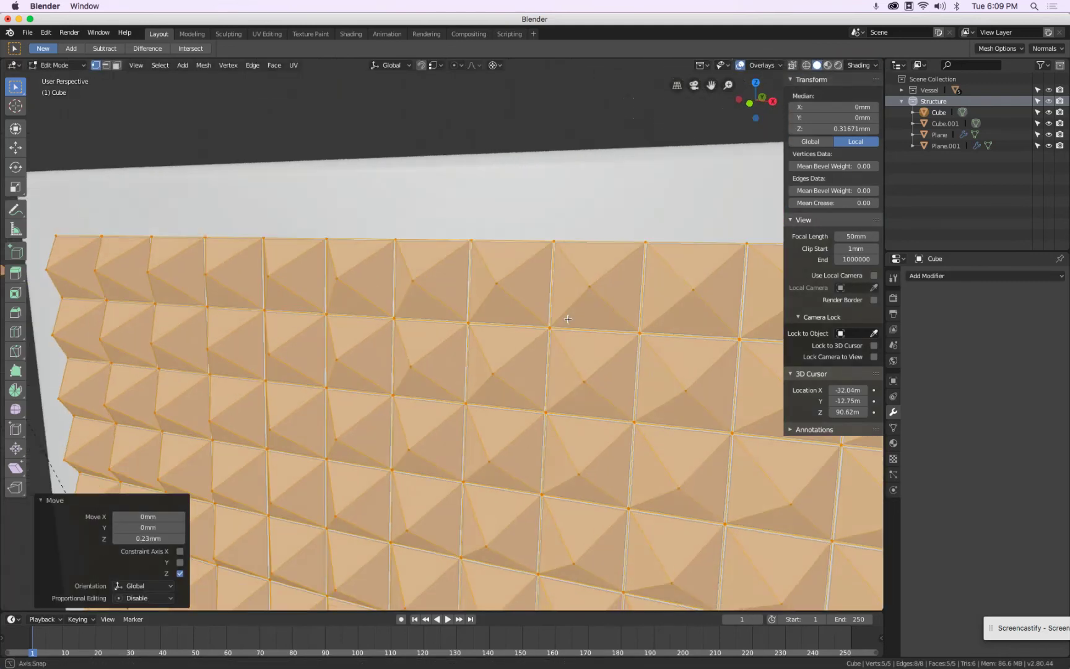
key(Tab)
Examine how the pyramid studs sit on the cap and body, up close and from several angles
scroll(576, 263, down, 5)
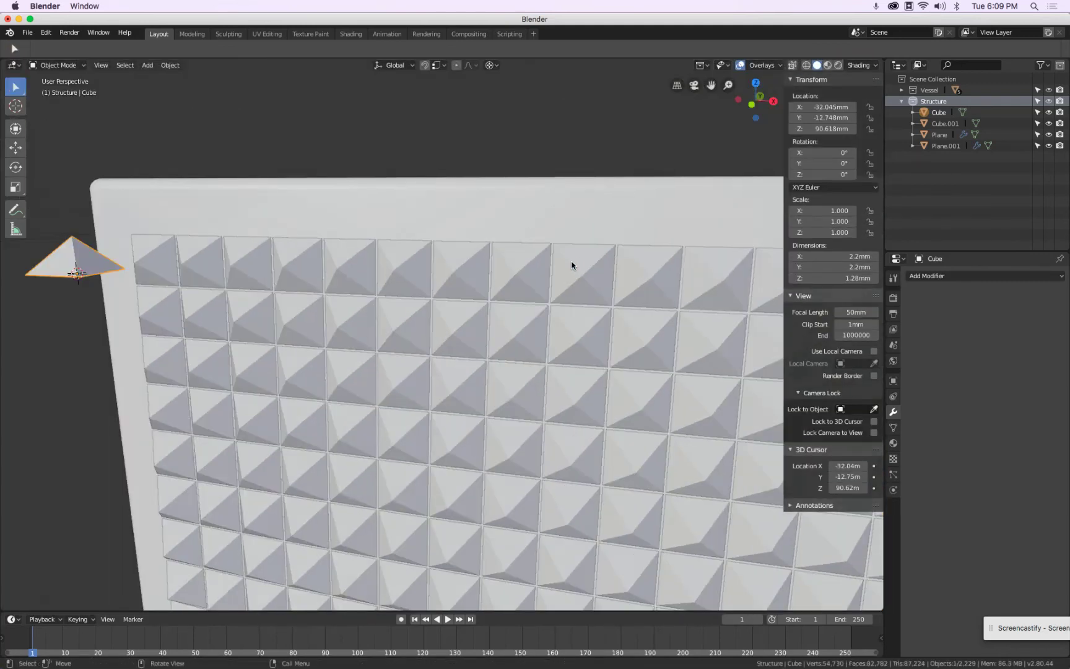
middle_drag(573, 265, 399, 298)
scroll(229, 263, up, 4)
scroll(281, 250, down, 2)
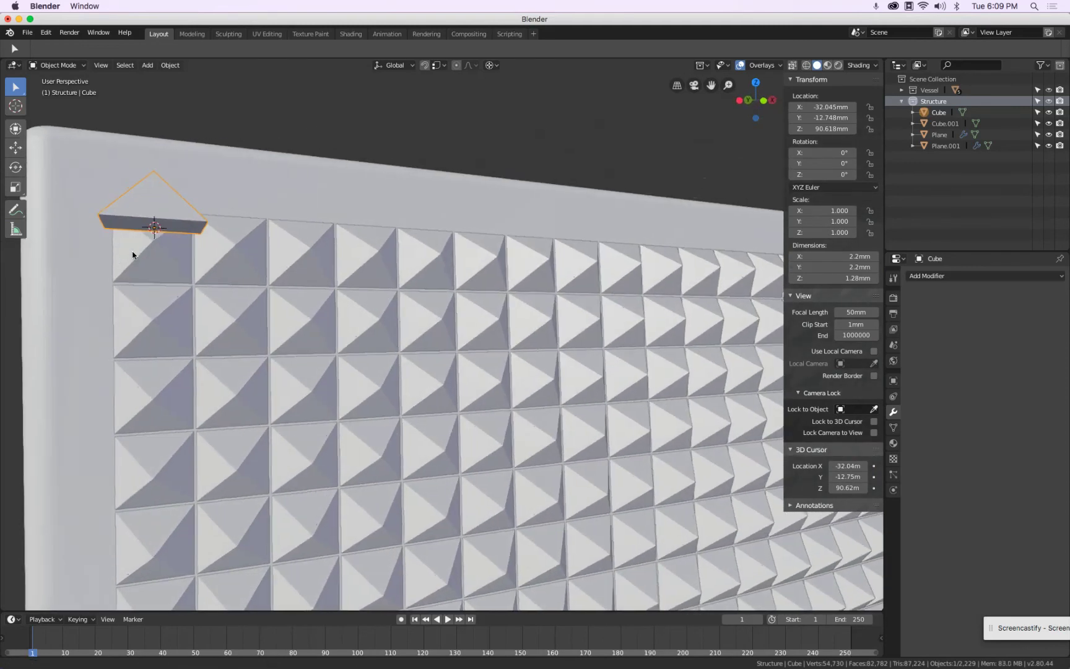
middle_drag(281, 250, 385, 242)
scroll(396, 241, up, 5)
scroll(402, 249, down, 6)
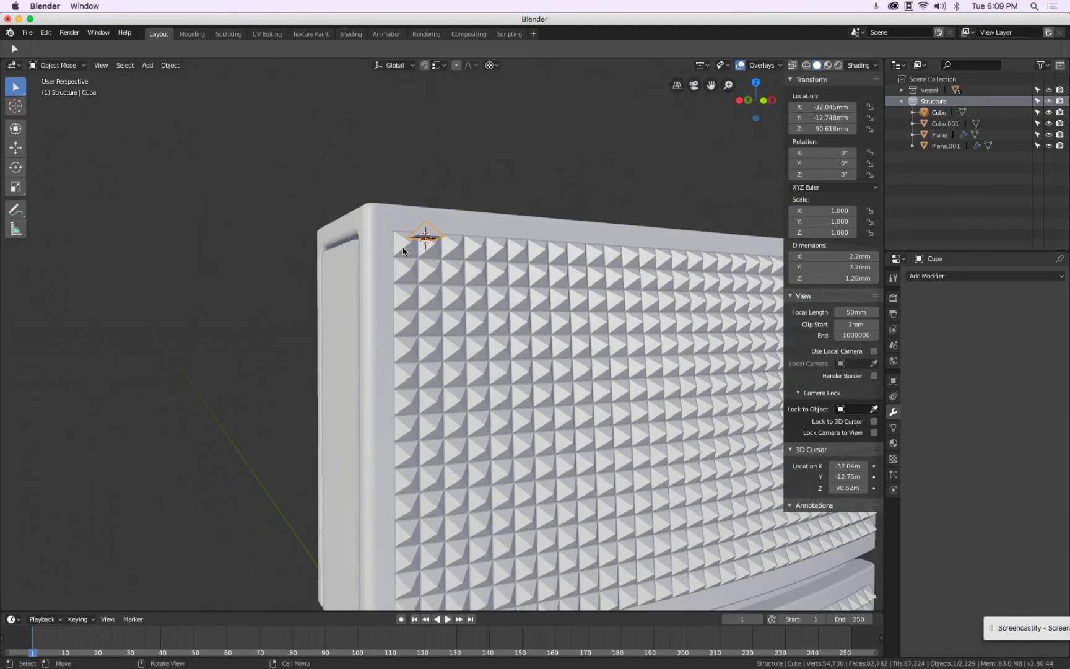
middle_drag(402, 247, 468, 132)
scroll(468, 132, up, 3)
scroll(366, 299, up, 6)
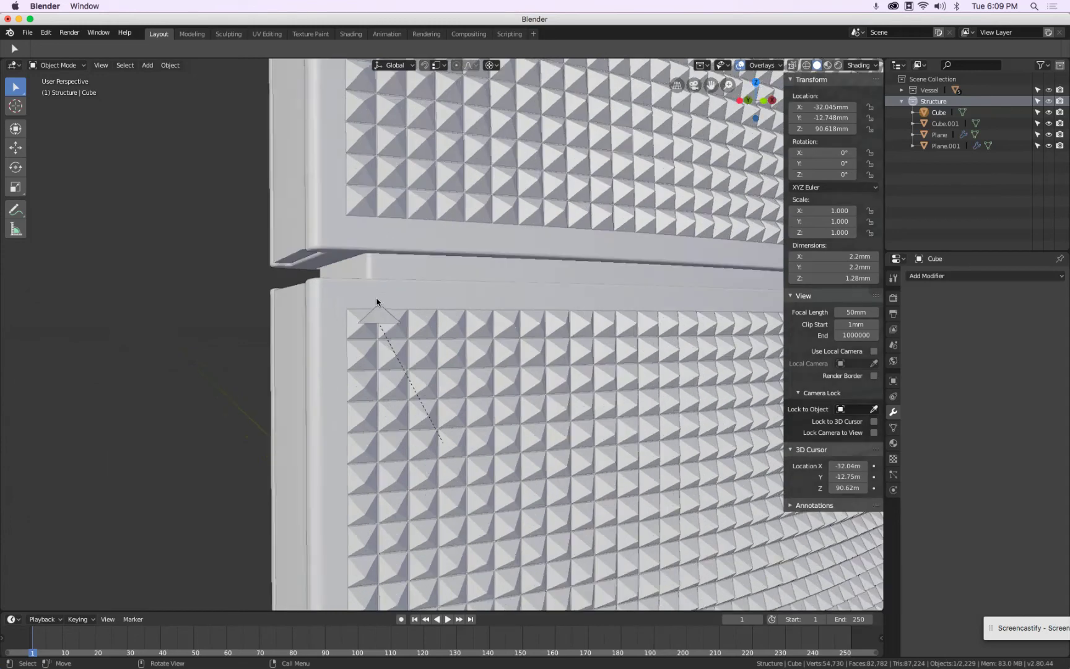
scroll(344, 278, down, 8)
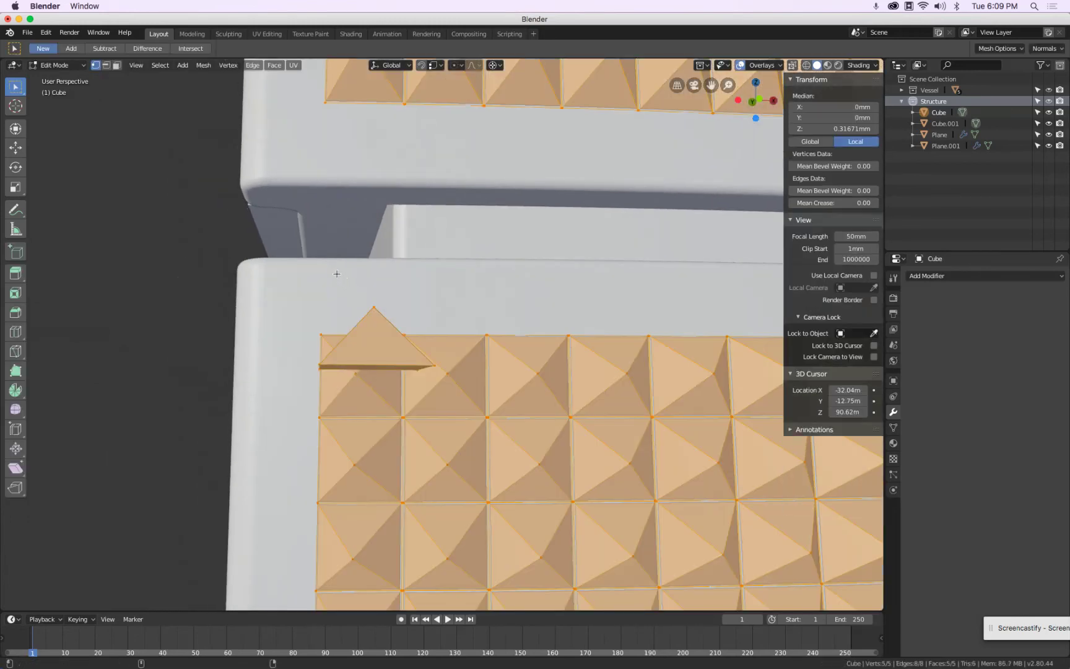
scroll(351, 327, down, 5)
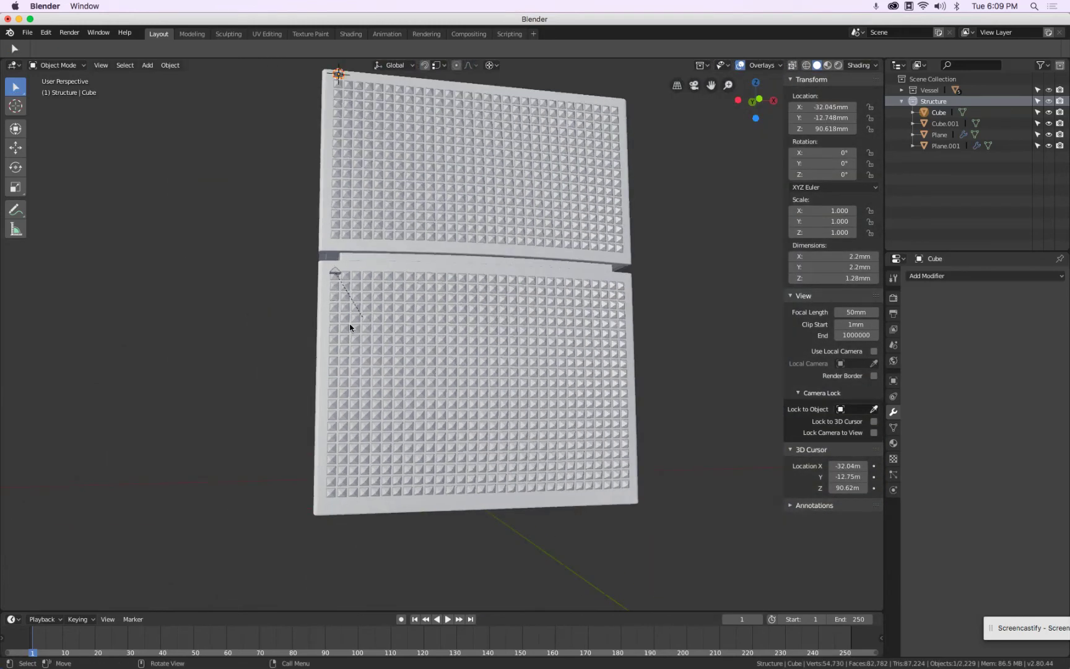
scroll(351, 327, up, 5)
scroll(351, 317, down, 2)
middle_drag(352, 317, 475, 305)
Switch to Finder and preview the perfume bottle photos in the Branding Reference folder one after another
key(super+h)
click(399, 249)
key(space)
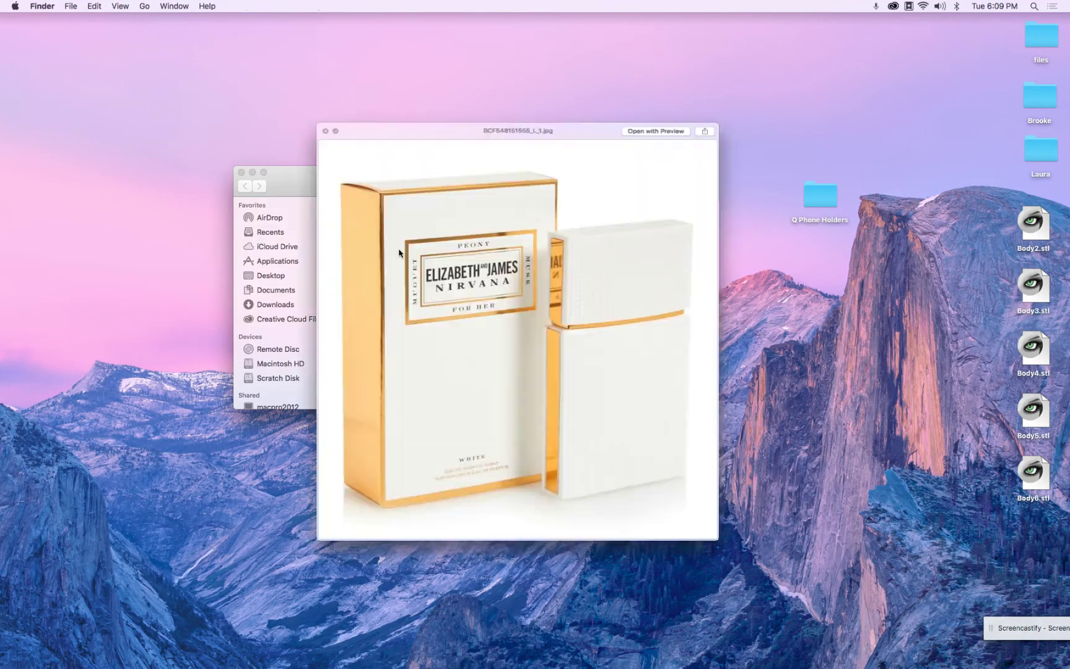
key(Down)
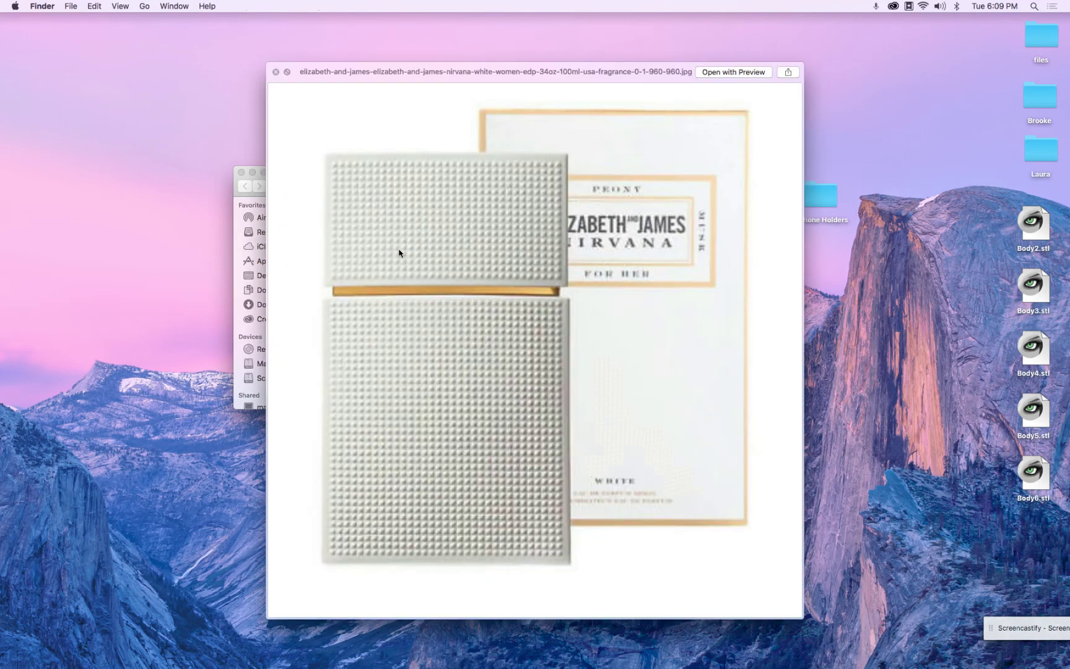
key(Down)
key(Up)
key(Up)
key(Up)
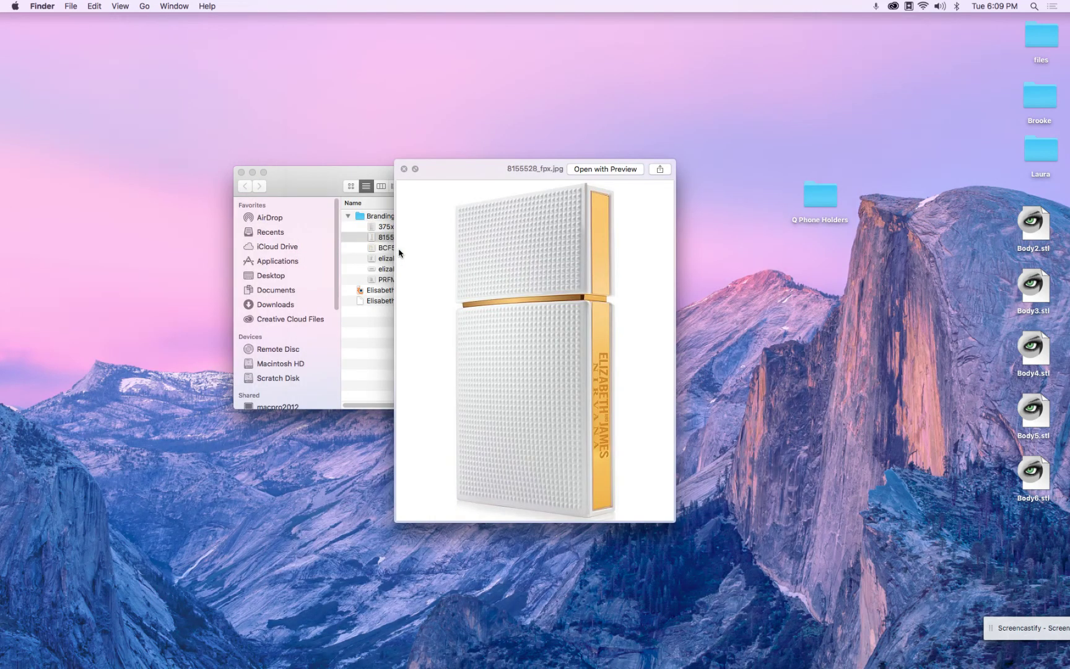
key(Up)
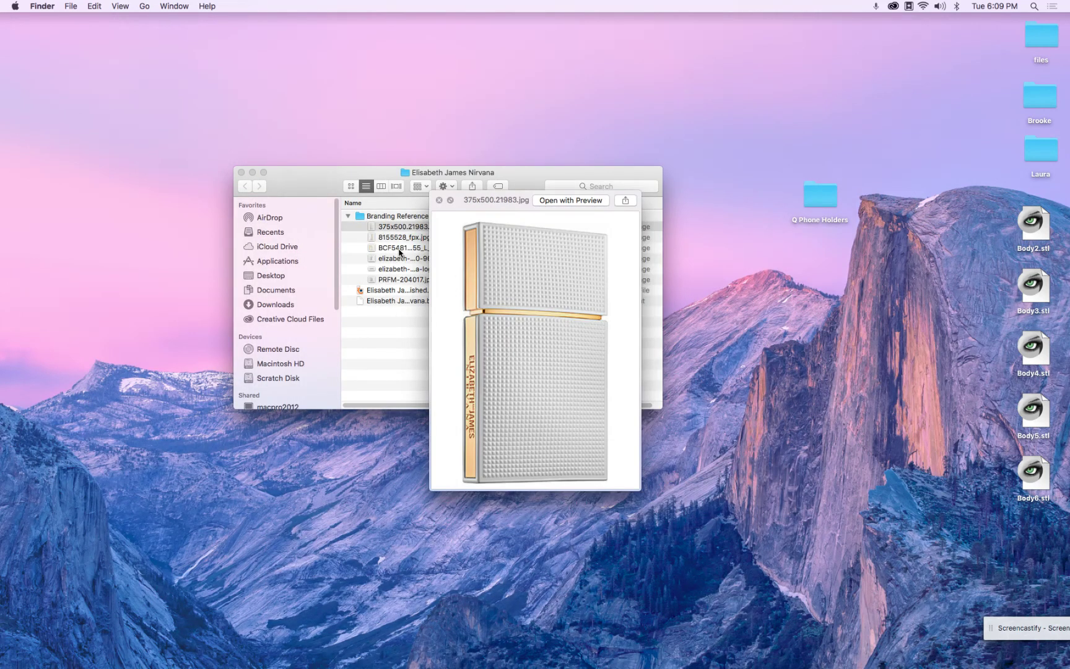
key(Down)
key(space)
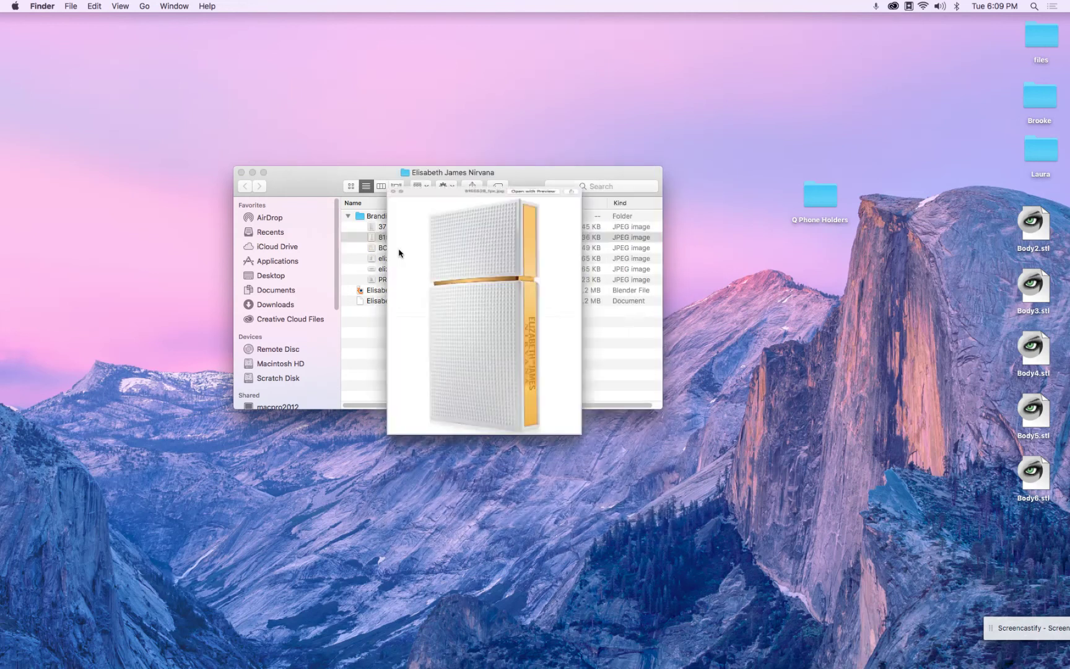
Compare the stud pattern in 8155528_fpx.jpg with the front-view photo of the bottle beside its box
key(space)
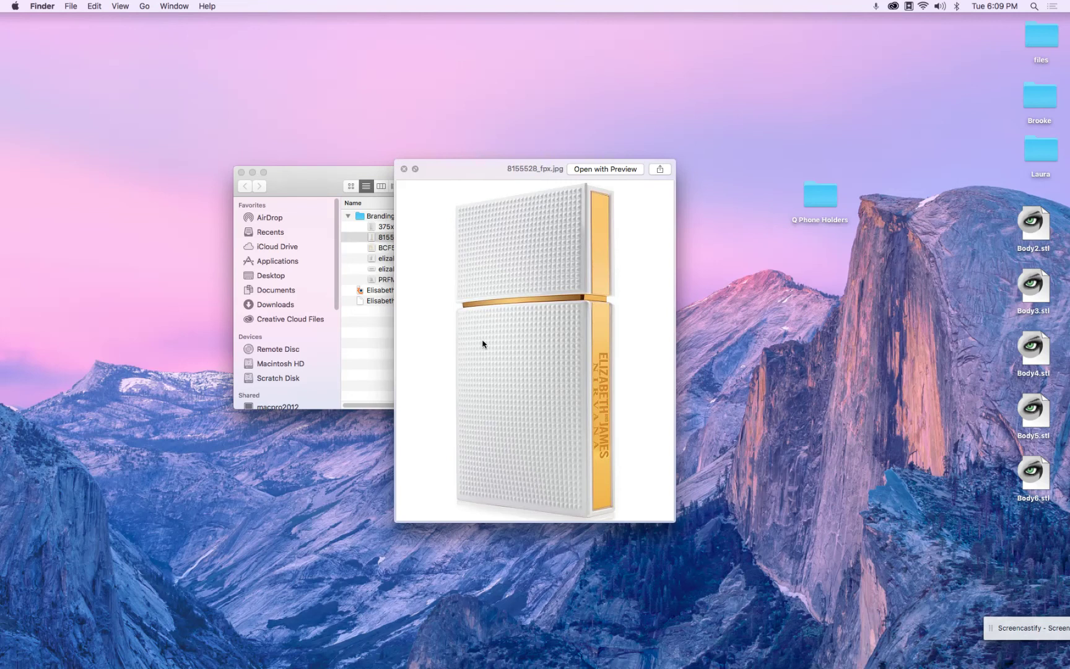
key(Down)
key(Down)
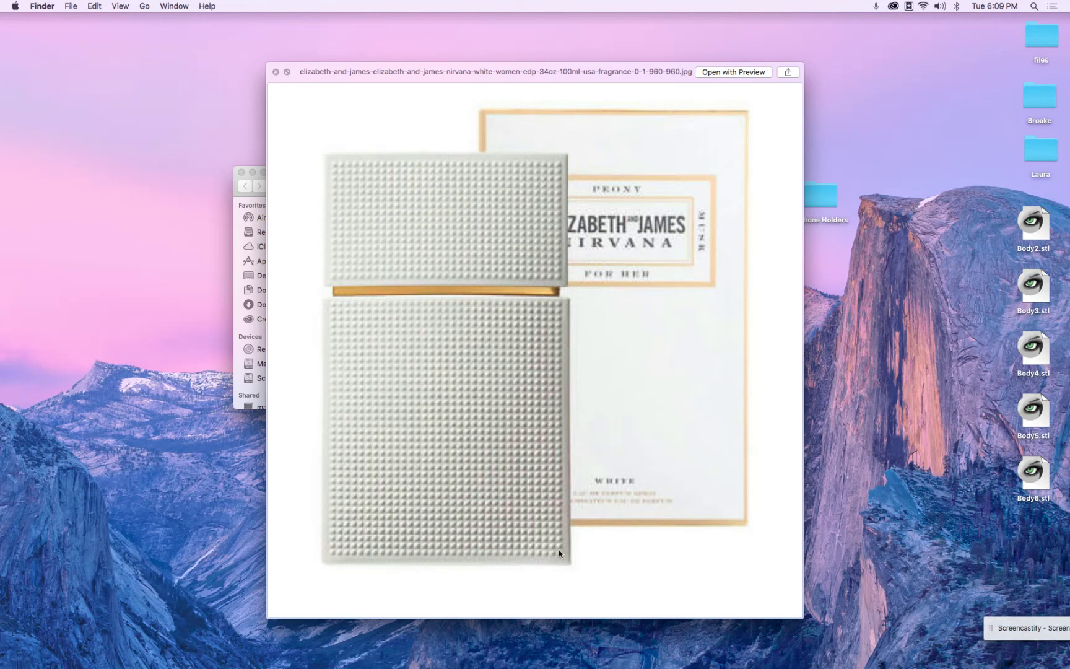
key(space)
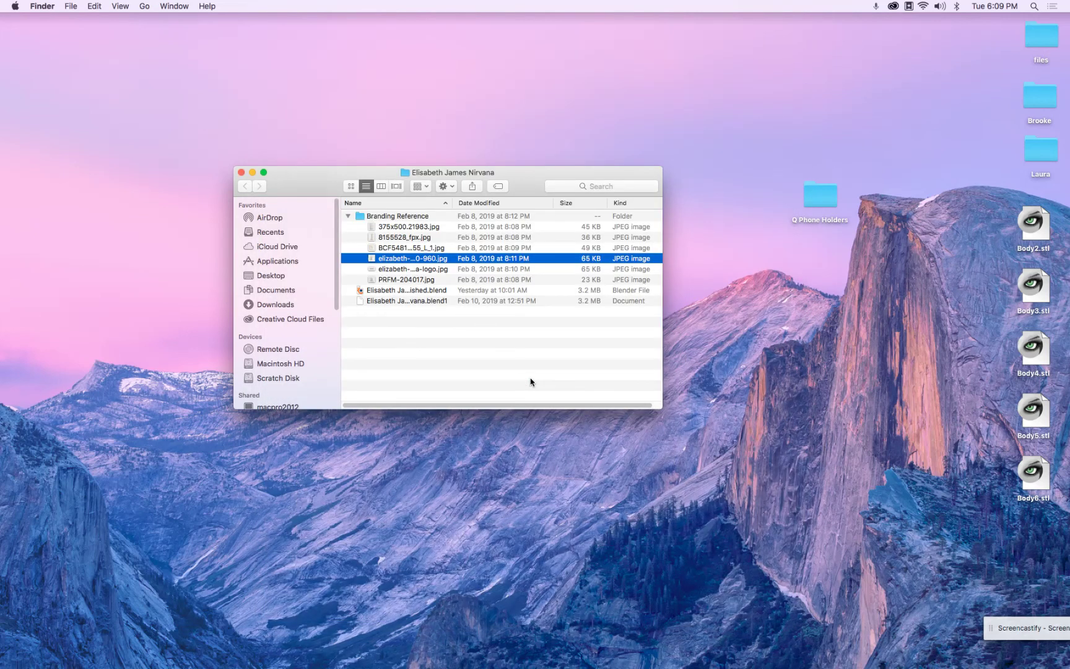
Switch back to Blender and add a Bevel modifier with a width of 0.01 mm to the body's source pyramid
key(super+Tab)
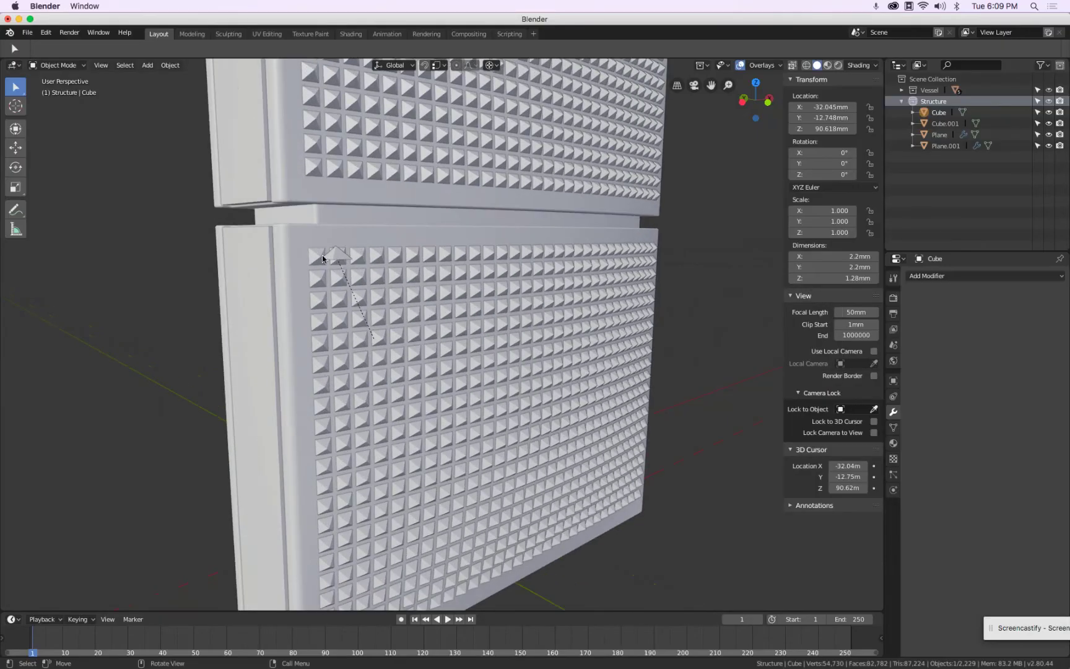
middle_drag(331, 263, 396, 304)
click(395, 298)
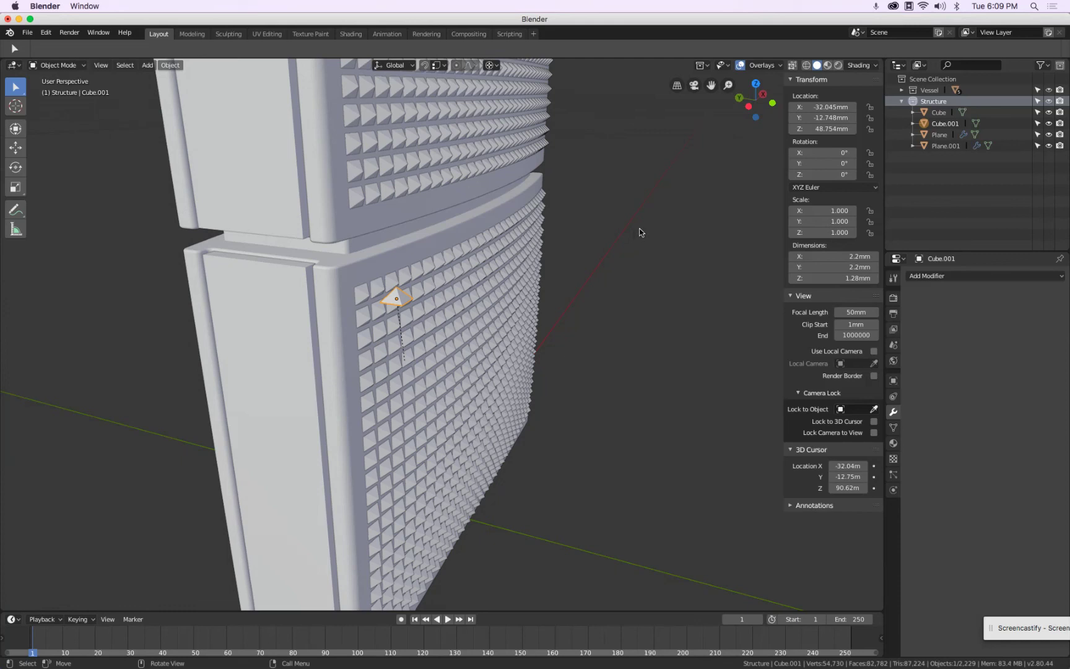
click(981, 278)
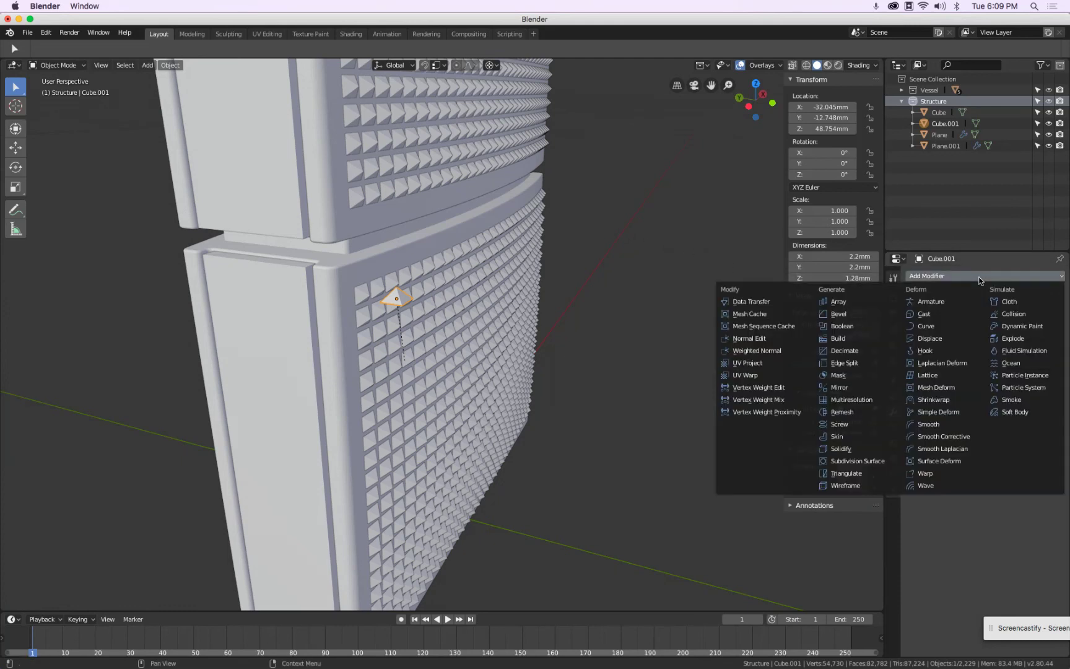
click(833, 316)
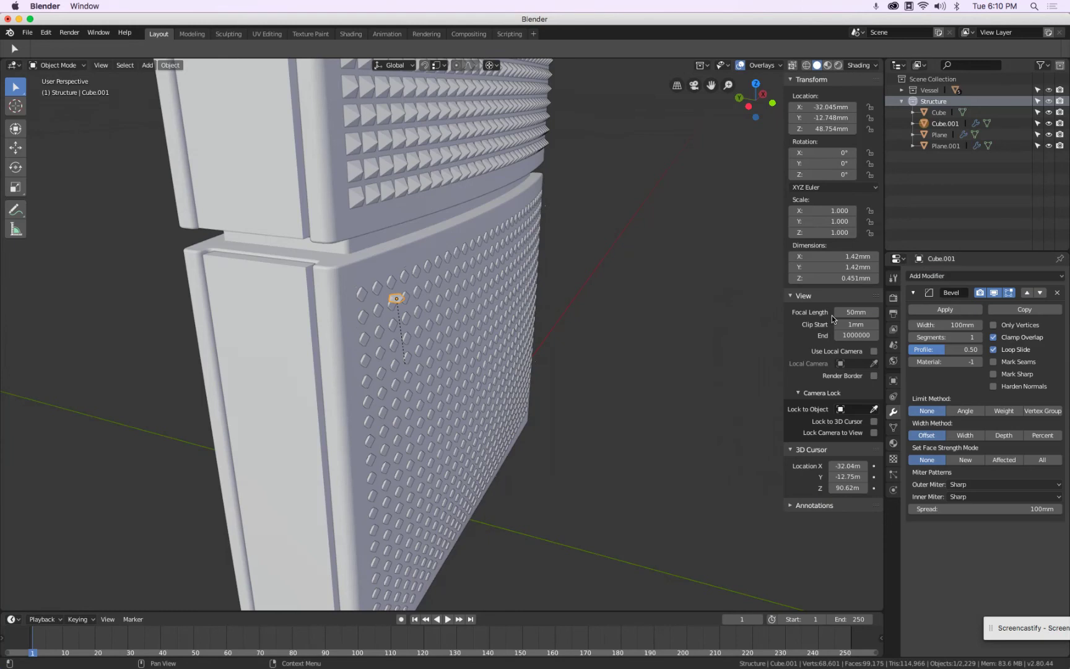
click(933, 326)
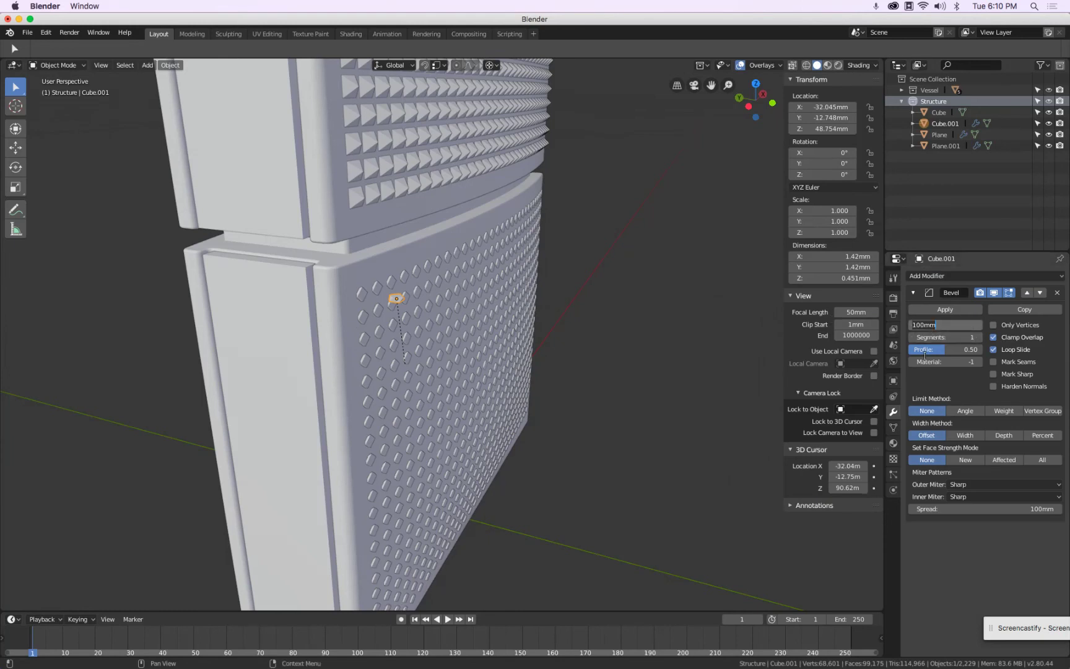
text(.01)
key(Return)
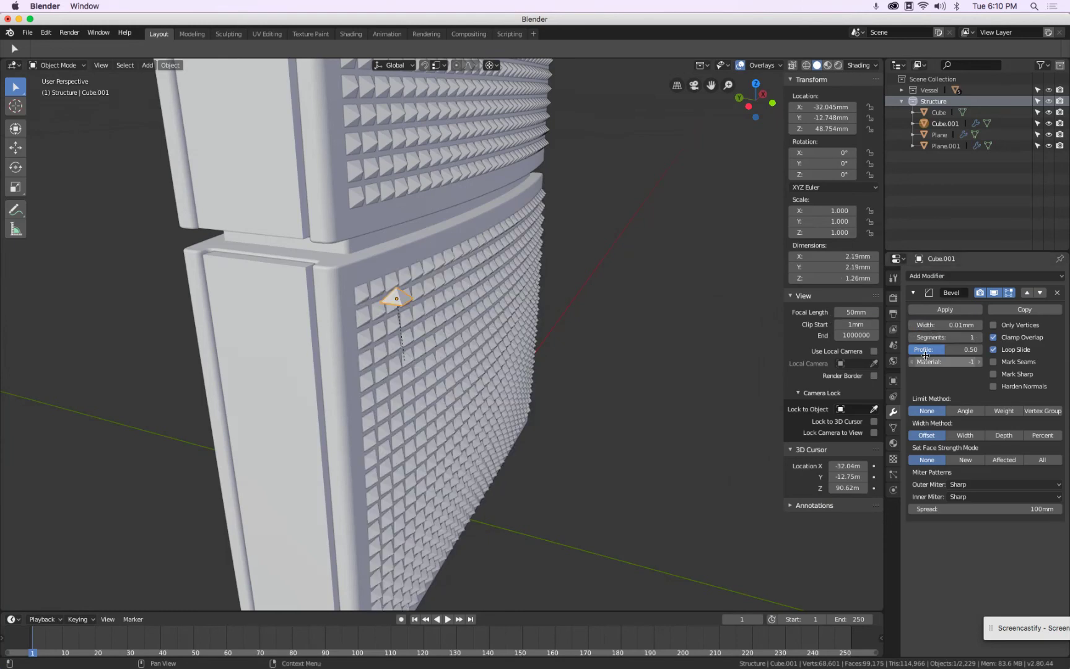
Set the Bevel modifier on the body's source pyramid to 4 segments and a width of 0.1 mm
scroll(332, 311, up, 8)
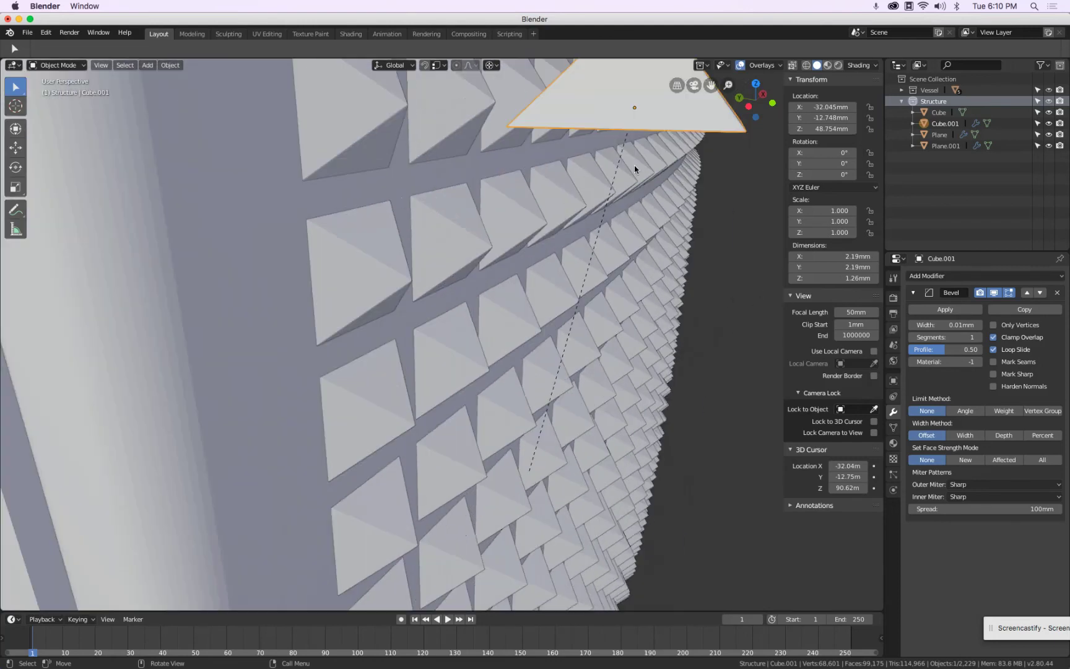
scroll(584, 180, down, 2)
click(980, 337)
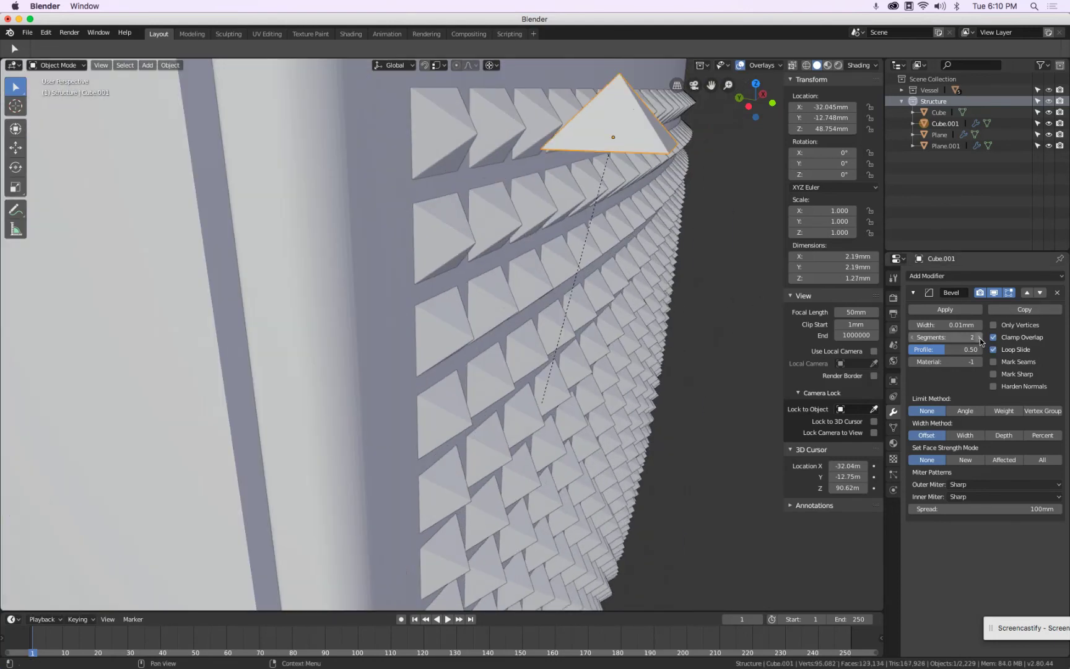
click(980, 337)
click(980, 337)
click(942, 324)
key(ctrl+a)
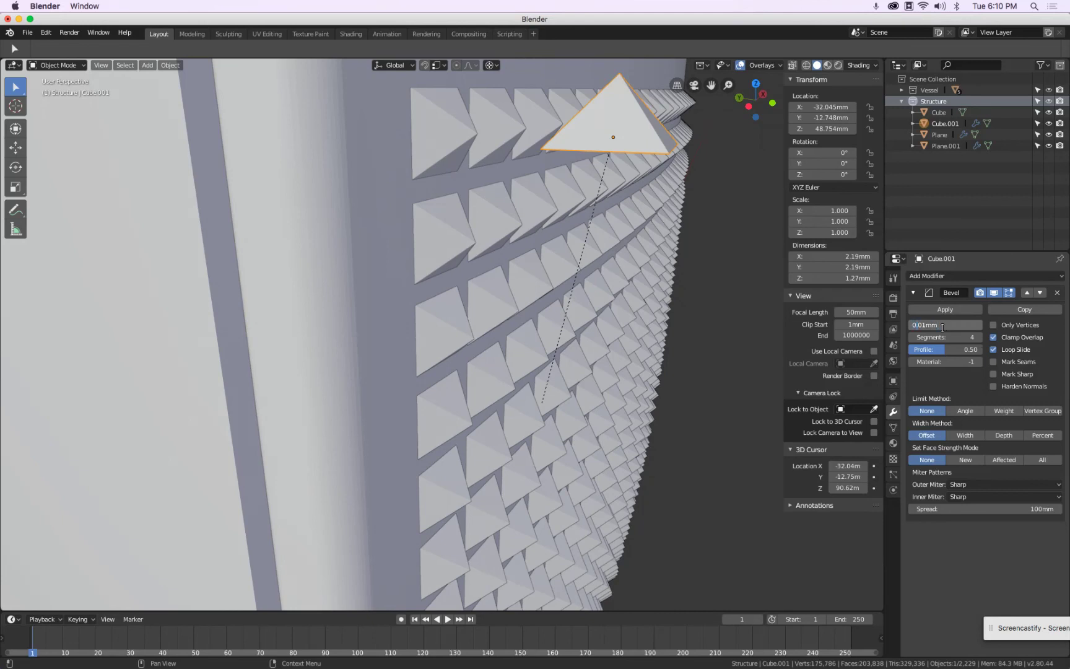
text(0.1mm)
key(Return)
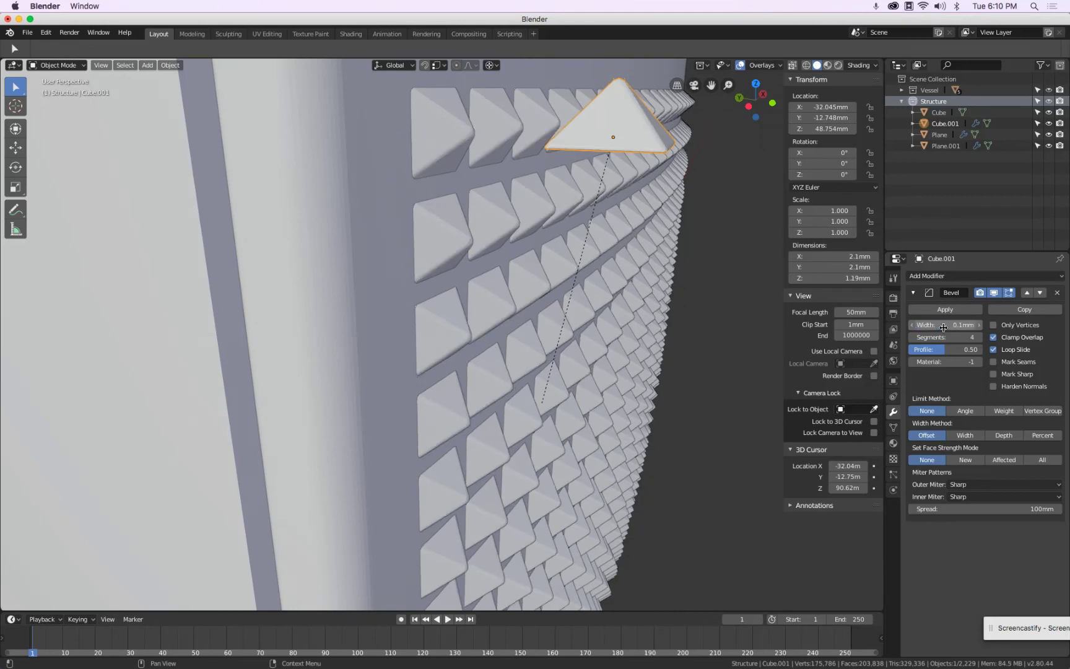
Examine the beveled edges of the body's pyramid studs up close and compare them with the studs on the cap
middle_drag(726, 289, 659, 300)
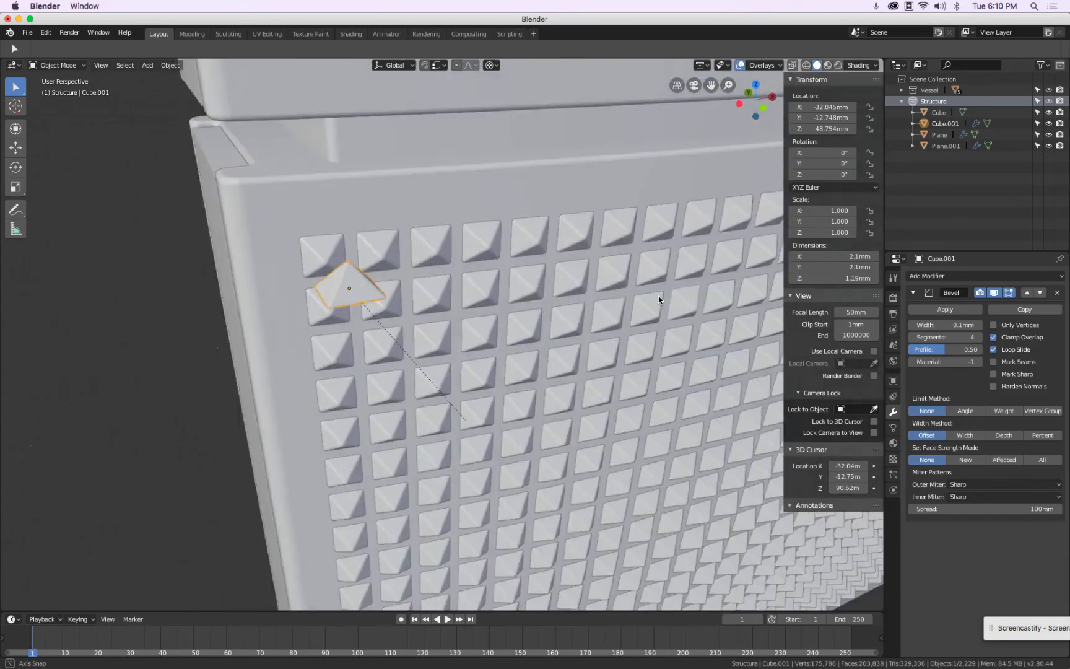
scroll(435, 279, up, 6)
scroll(359, 234, up, 2)
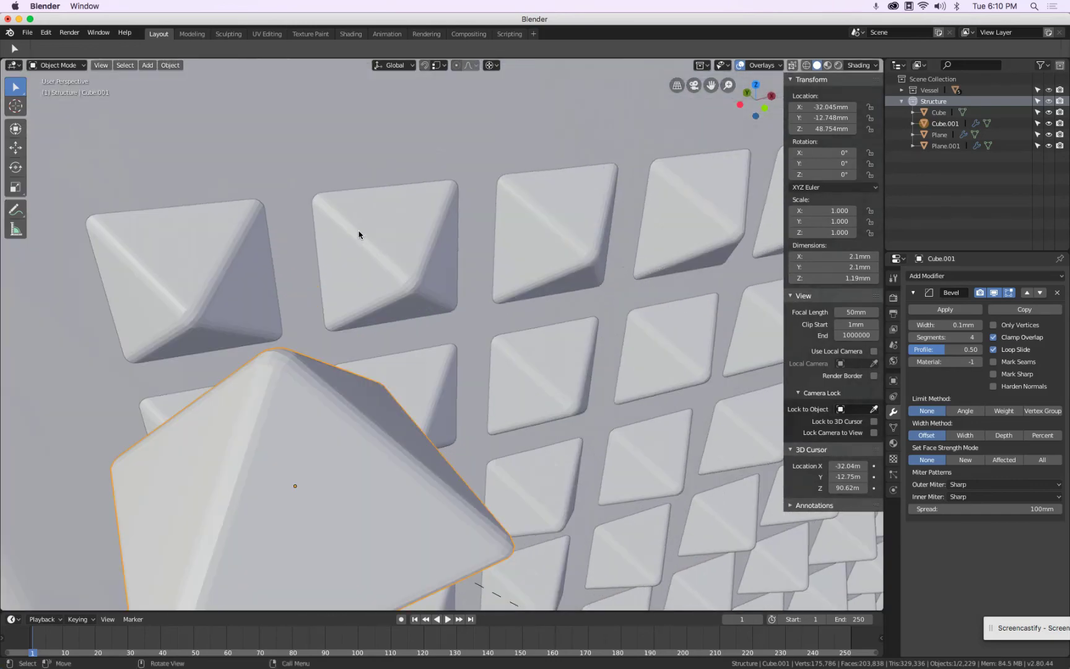
scroll(359, 234, down, 5)
shift+middle_drag(374, 218, 414, 370)
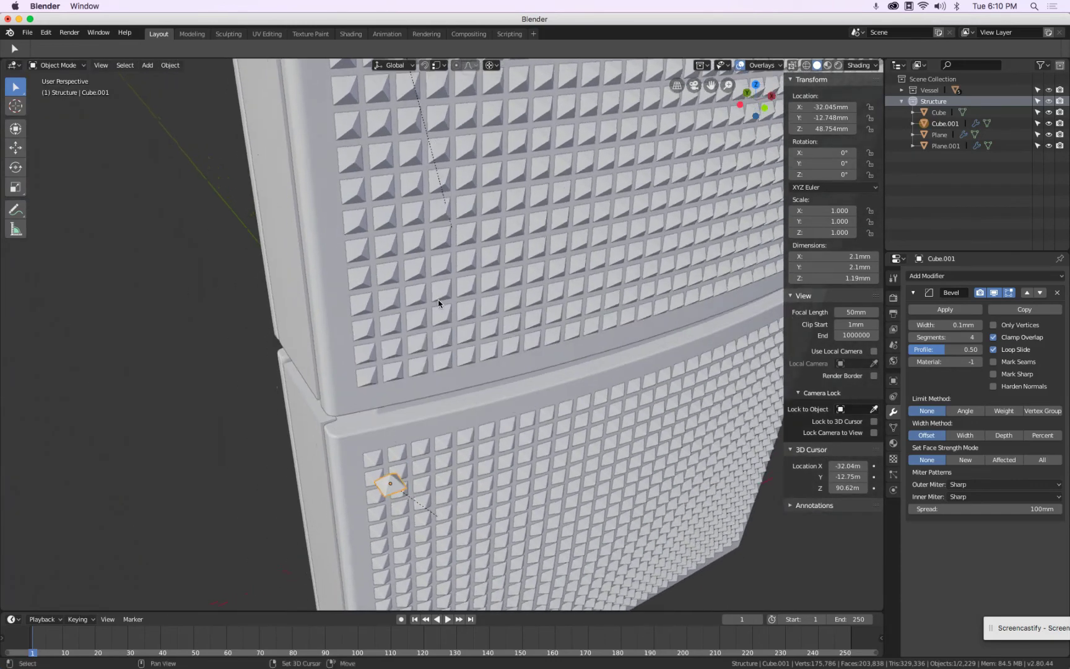
scroll(489, 299, up, 3)
scroll(489, 299, down, 3)
scroll(456, 245, up, 3)
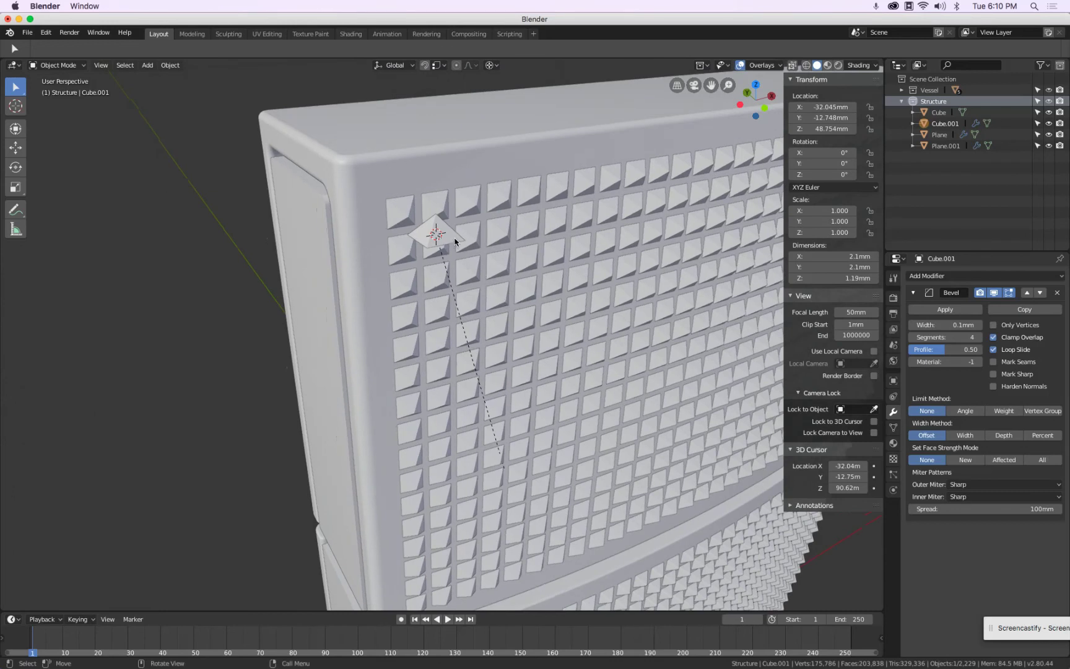
Add a Bevel modifier with a width of 0.1 mm and 4 segments to the cap's source pyramid
click(456, 238)
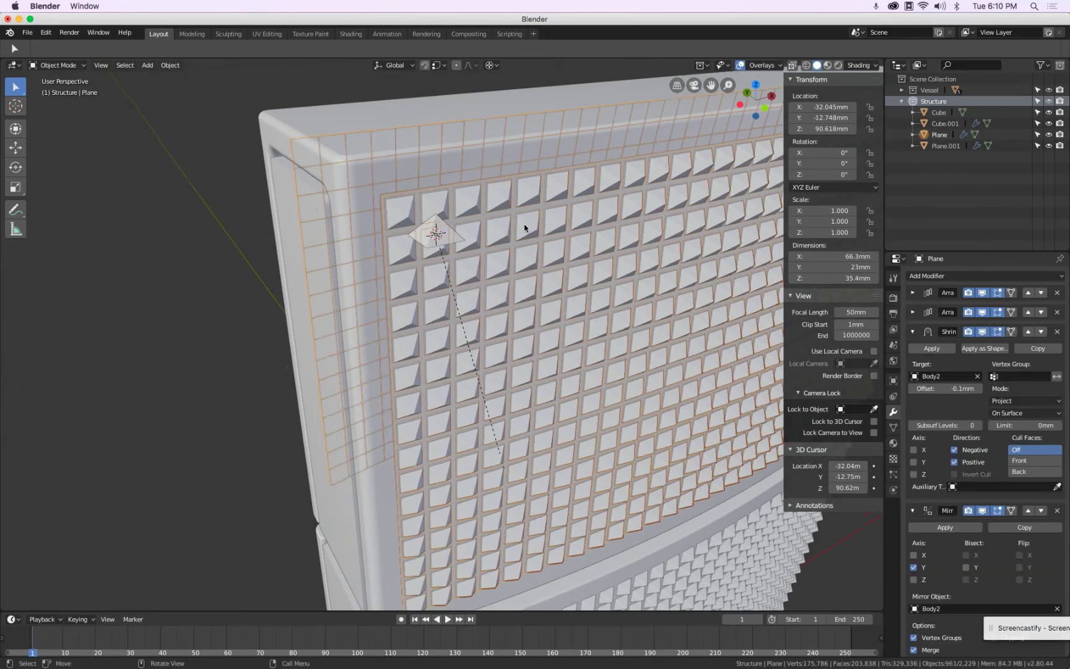
click(458, 236)
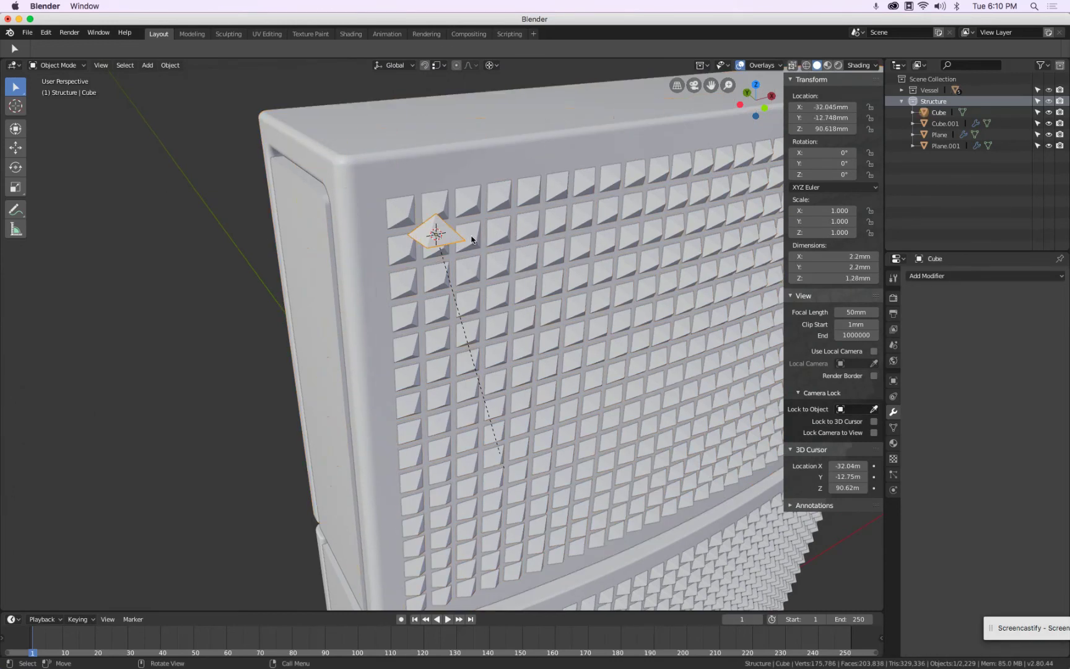
click(930, 277)
click(855, 313)
click(936, 326)
text(0.1)
key(Return)
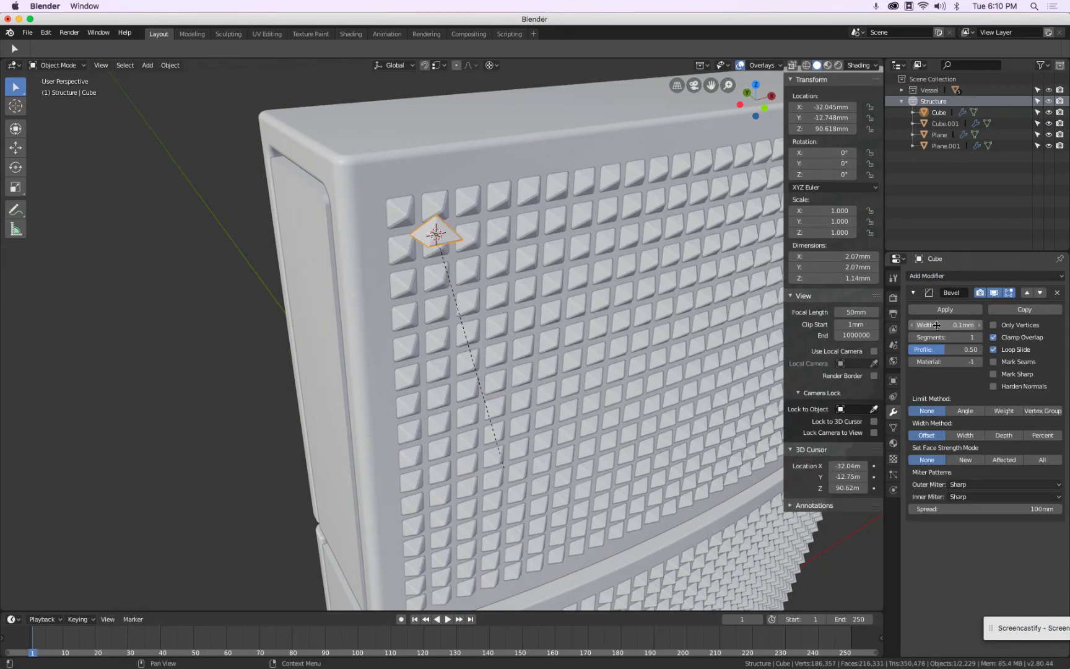
click(978, 336)
click(978, 337)
click(979, 337)
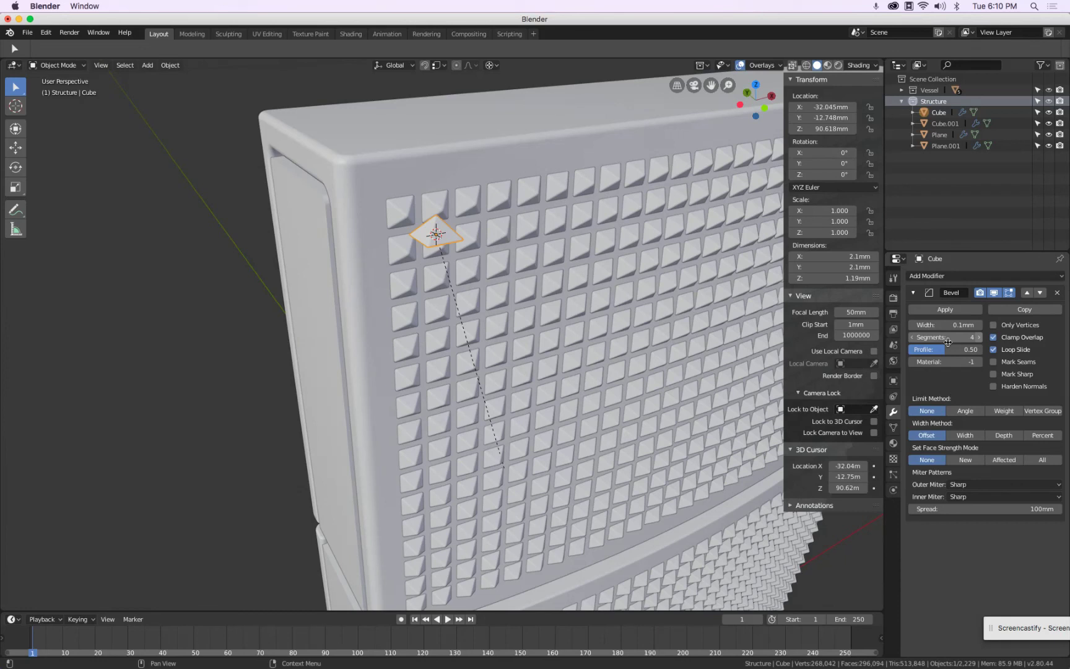
Inspect the body's beveled studs and source pyramid up close, in both solid and wireframe shading
scroll(540, 494, down, 2)
shift+middle_drag(478, 442, 416, 302)
click(512, 305)
scroll(585, 242, up, 5)
scroll(578, 248, up, 3)
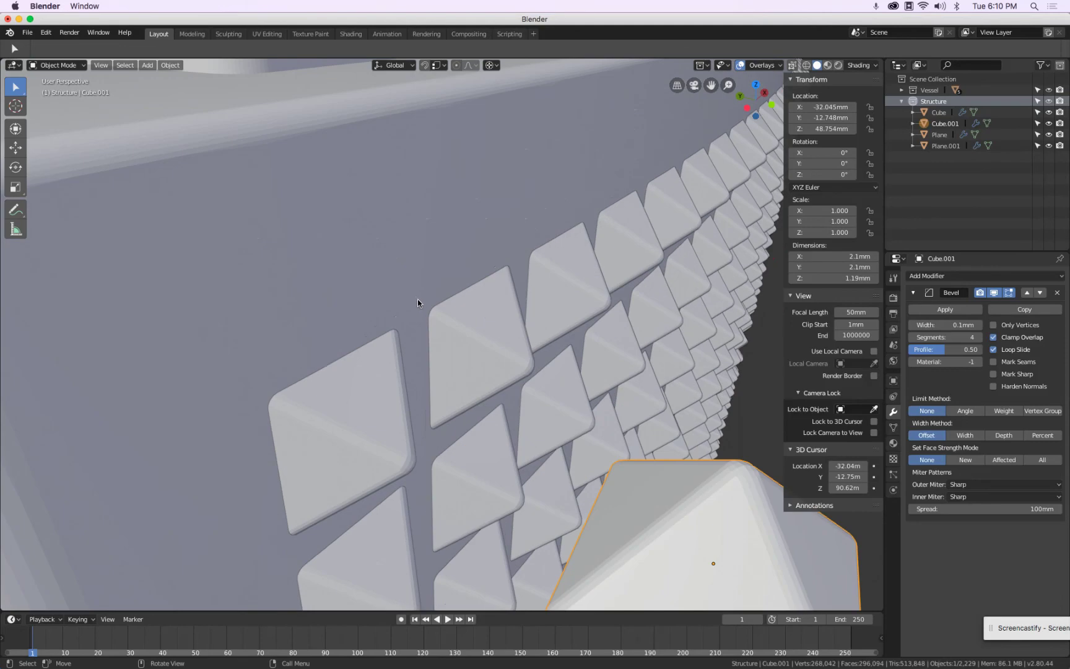
scroll(417, 299, down, 5)
key(shift+z)
mouse_move(362, 299)
middle_down()
mouse_move(411, 282)
mouse_move(345, 304)
middle_up()
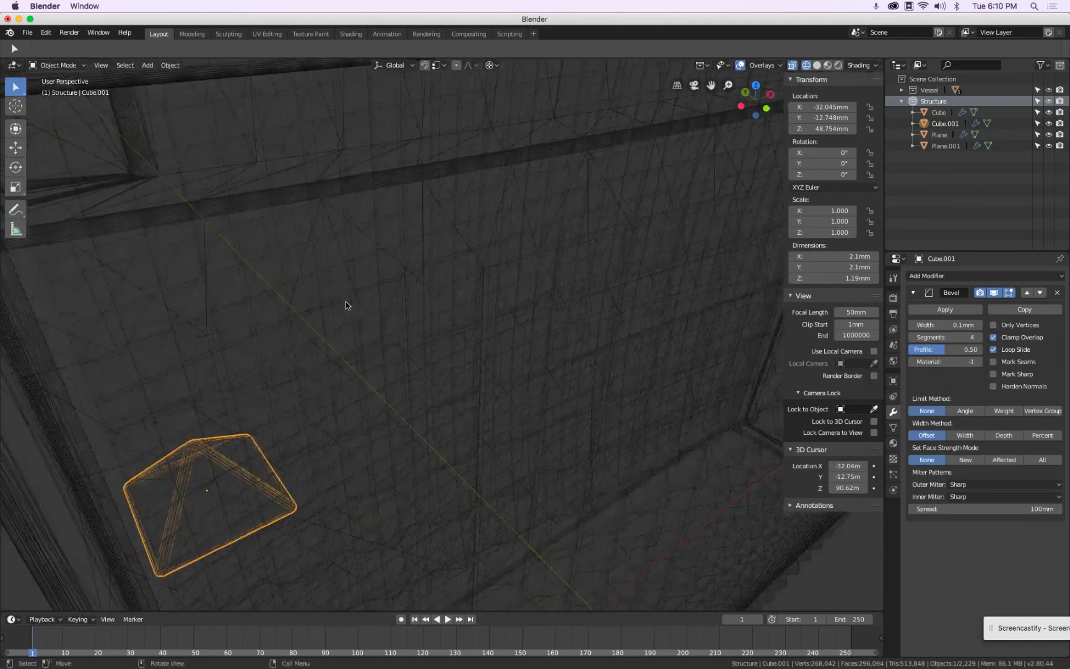
scroll(346, 304, down, 5)
key(z)
click(413, 305)
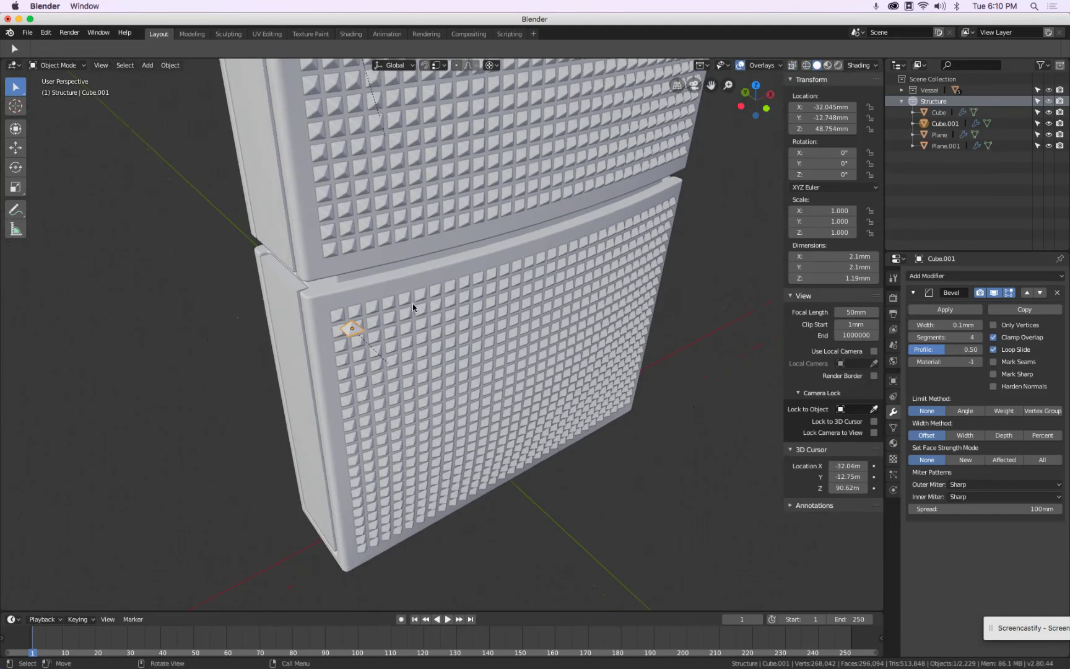
Clip the view to a small section of the studded surface, inspect its cross-section, and restore the full bottle view
key(KP_1)
key(b)
drag(428, 256, 471, 412)
key(shift+h)
mouse_move(446, 301)
middle_down()
mouse_move(568, 337)
mouse_move(451, 286)
middle_up()
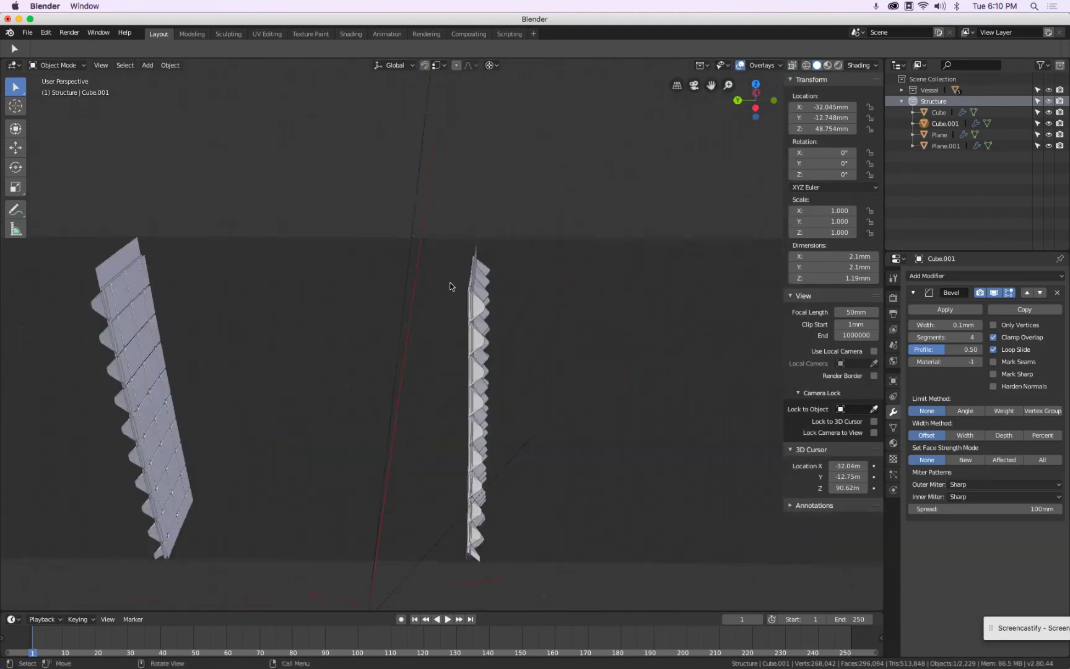
key(KP_Decimal)
middle_drag(516, 279, 552, 324)
scroll(552, 325, down, 5)
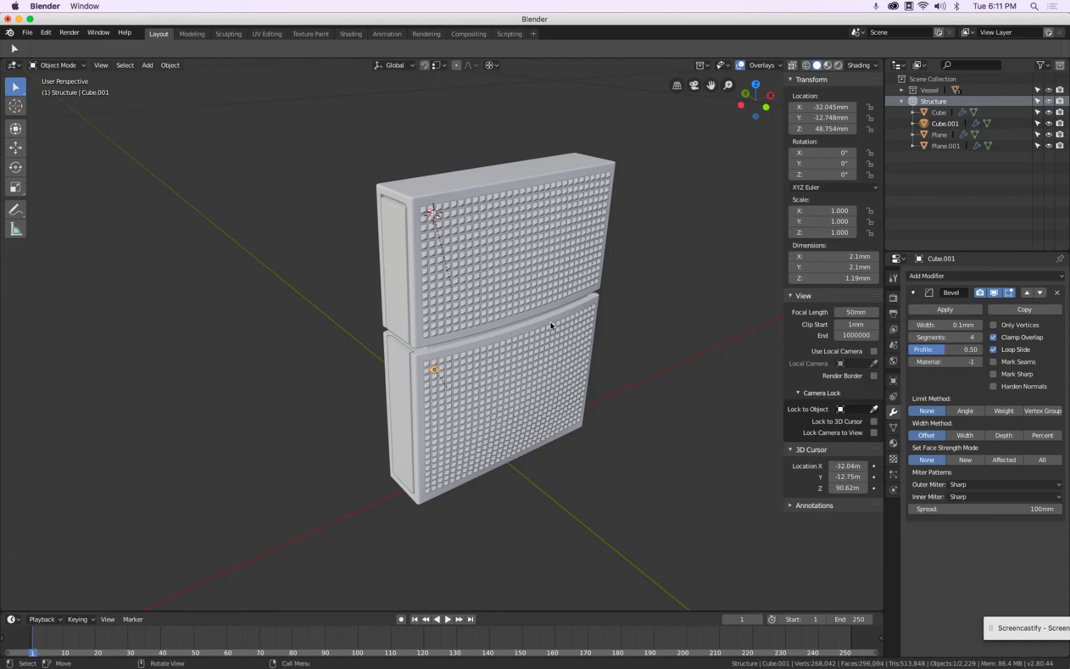
Review the whole studded bottle from the front, the side and an angled perspective
key(KP_1)
key(KP_3)
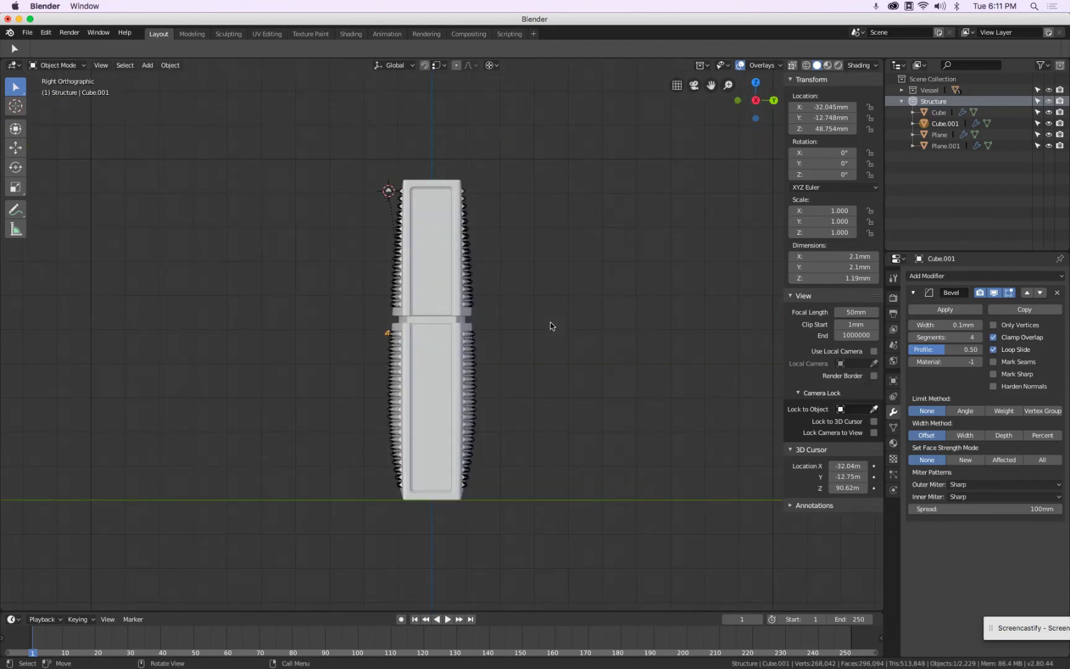
key(KP_1)
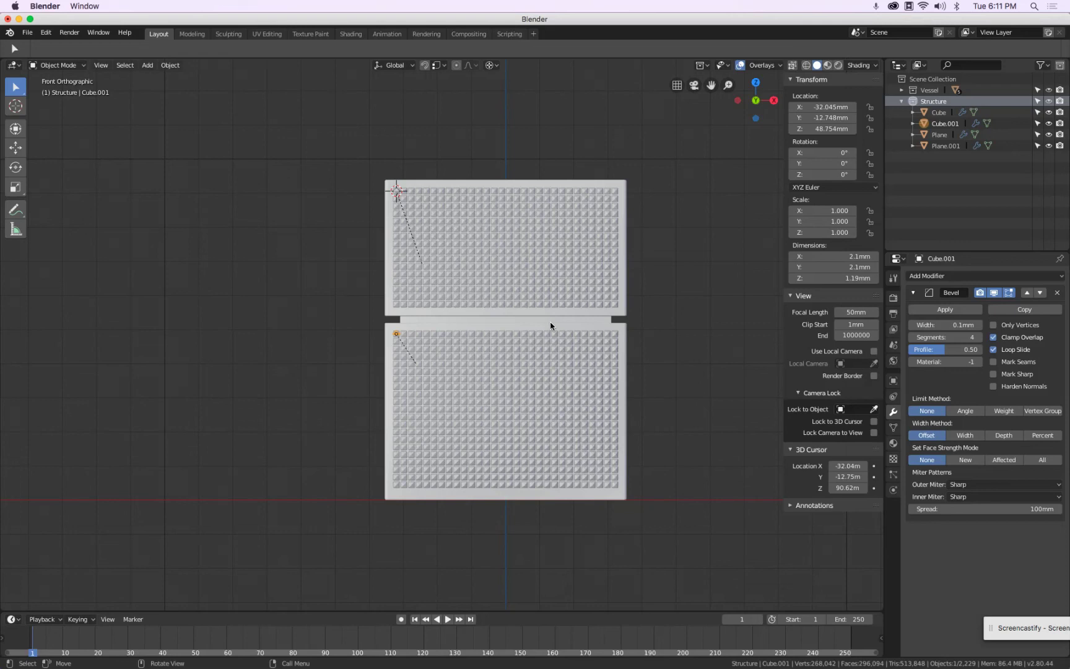
scroll(551, 326, right, 5)
middle_drag(521, 306, 414, 344)
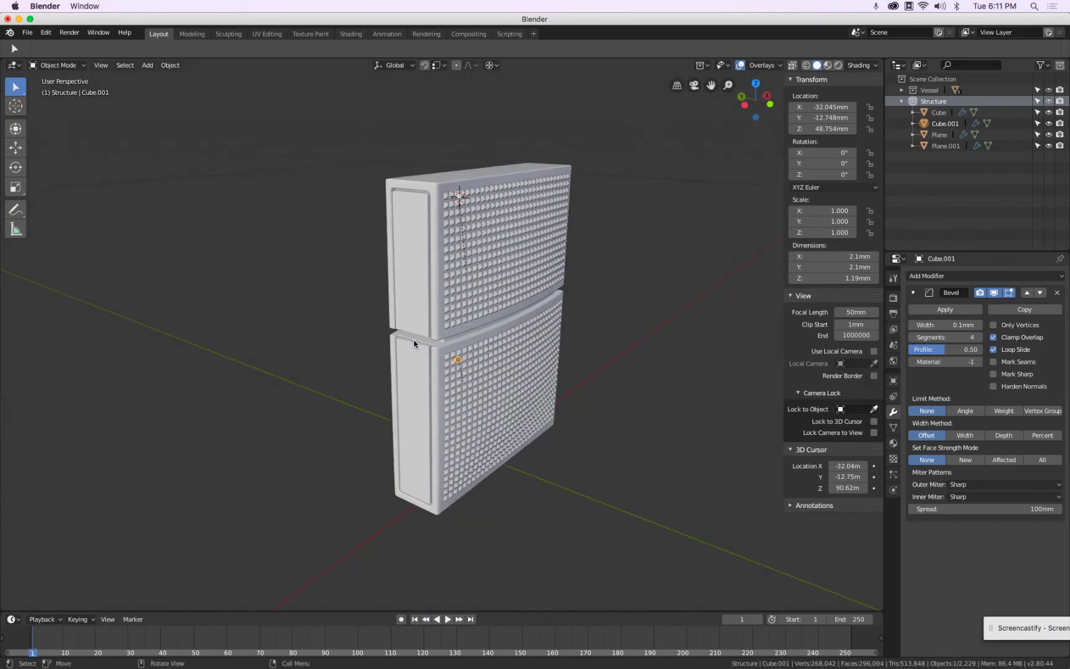